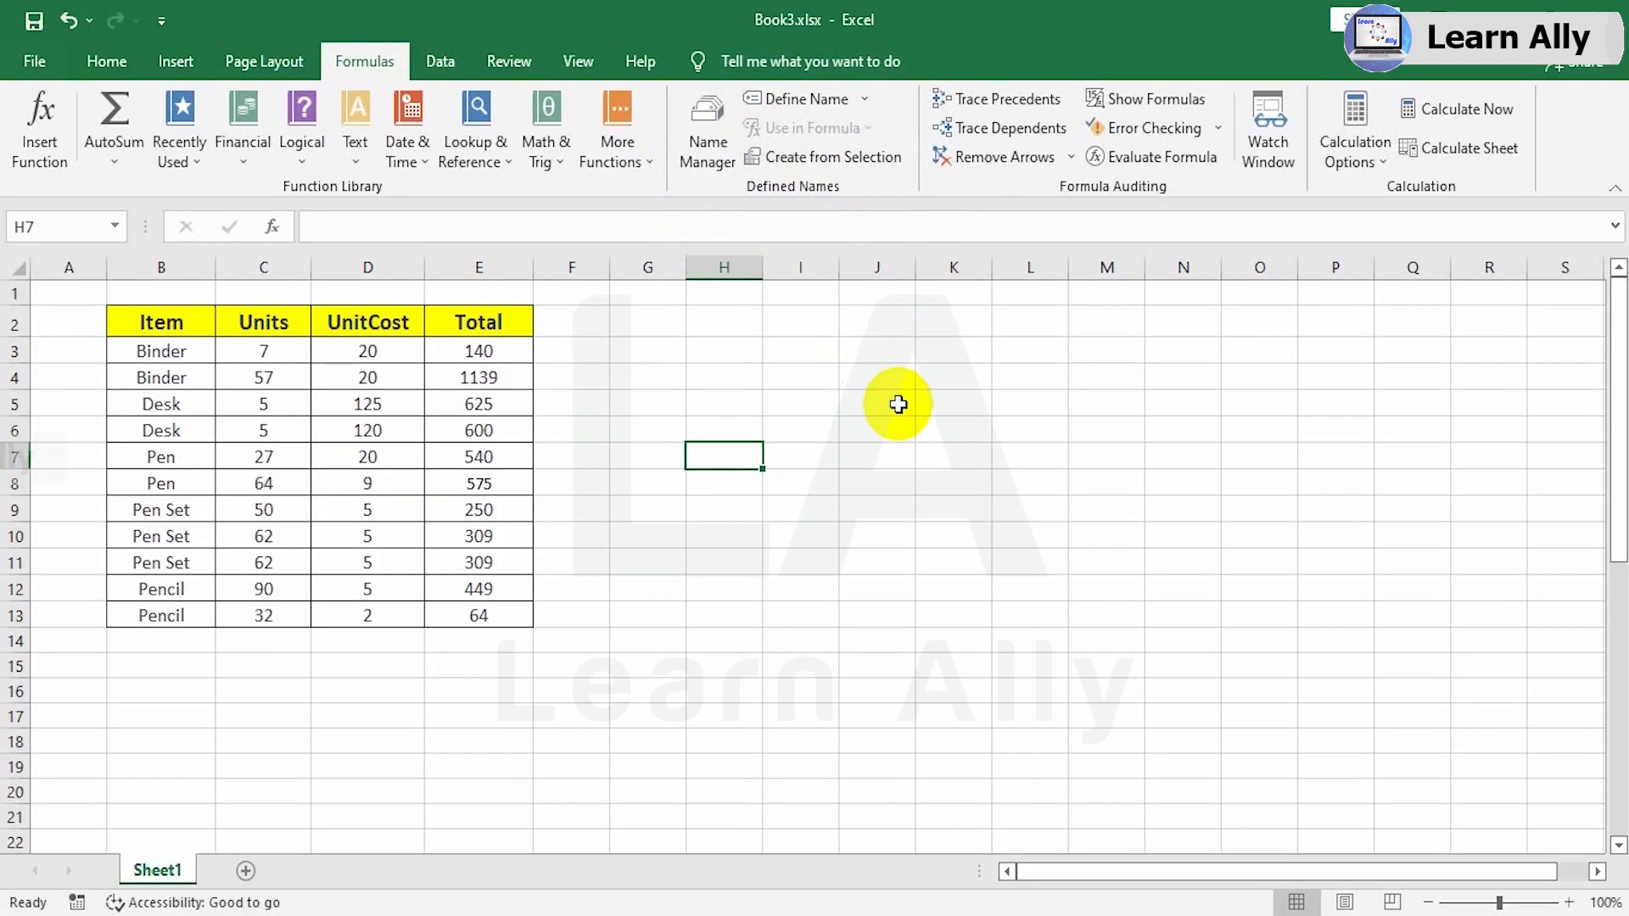
# Step: Enter a SUM formula in cell H5 that adds the range C3:D3
pyautogui.click(734, 402)
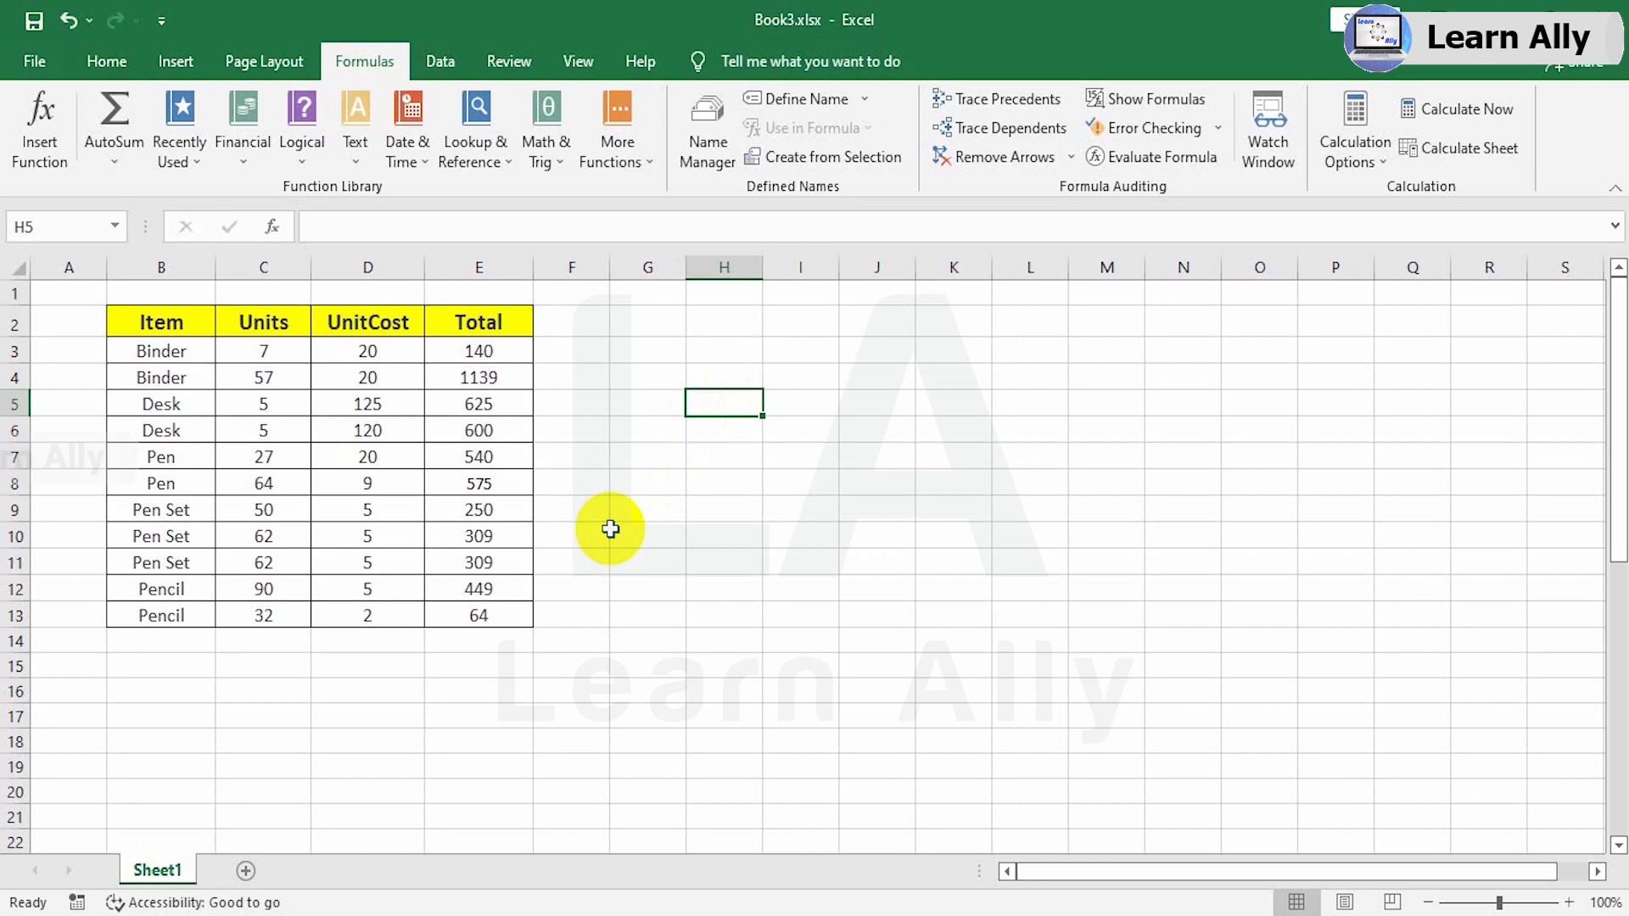
pyautogui.write('=sum')
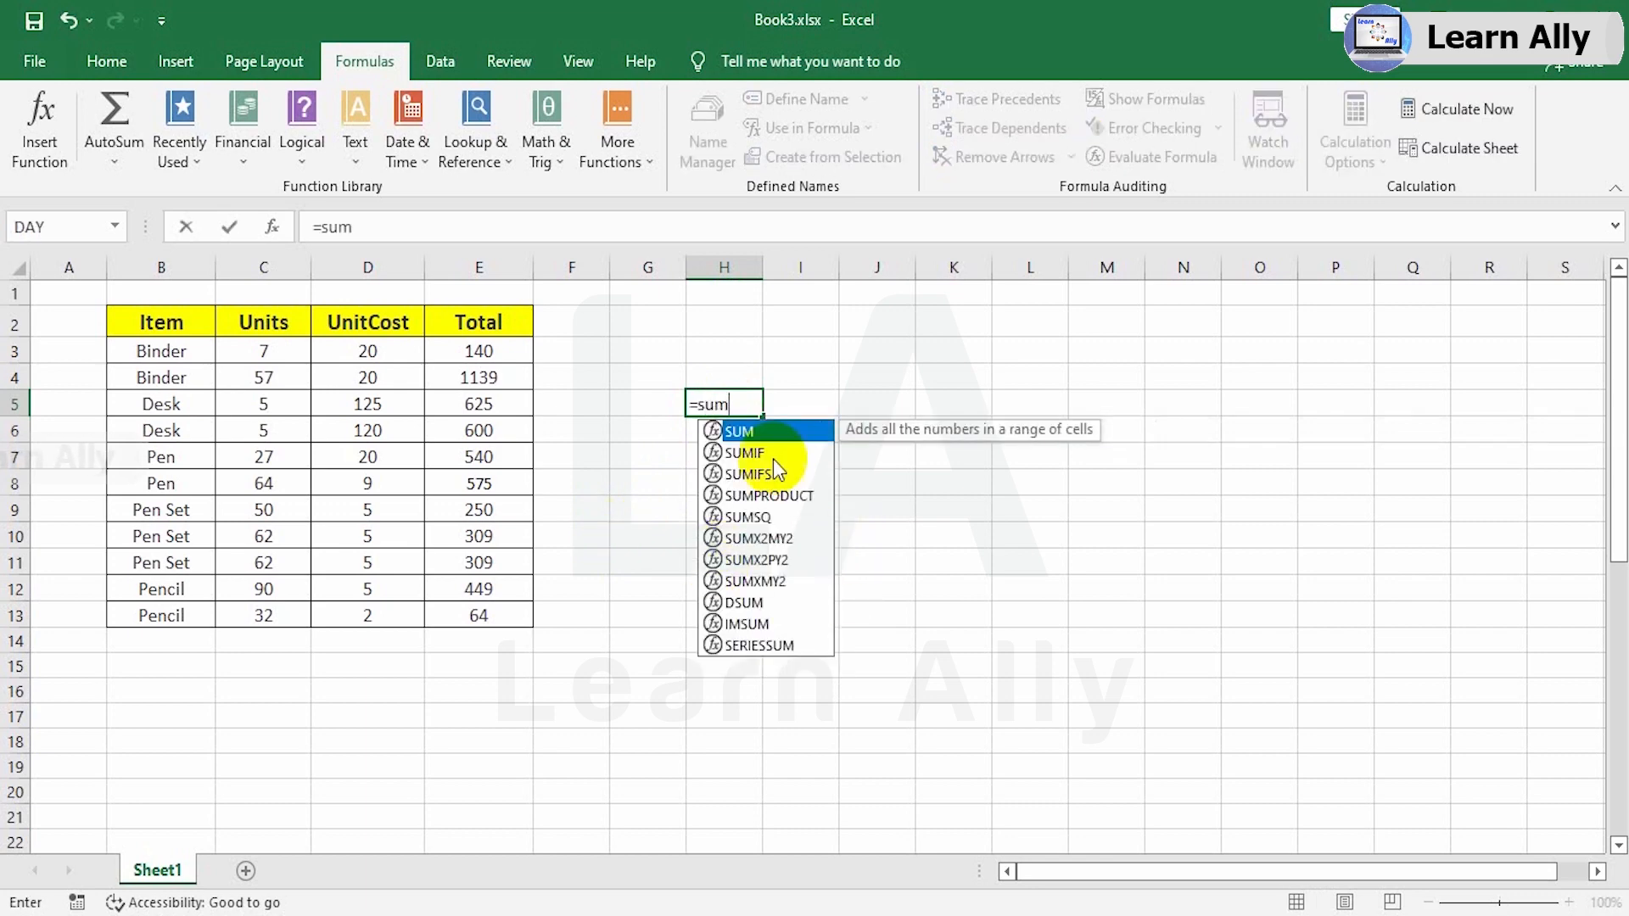
pyautogui.doubleClick(770, 431)
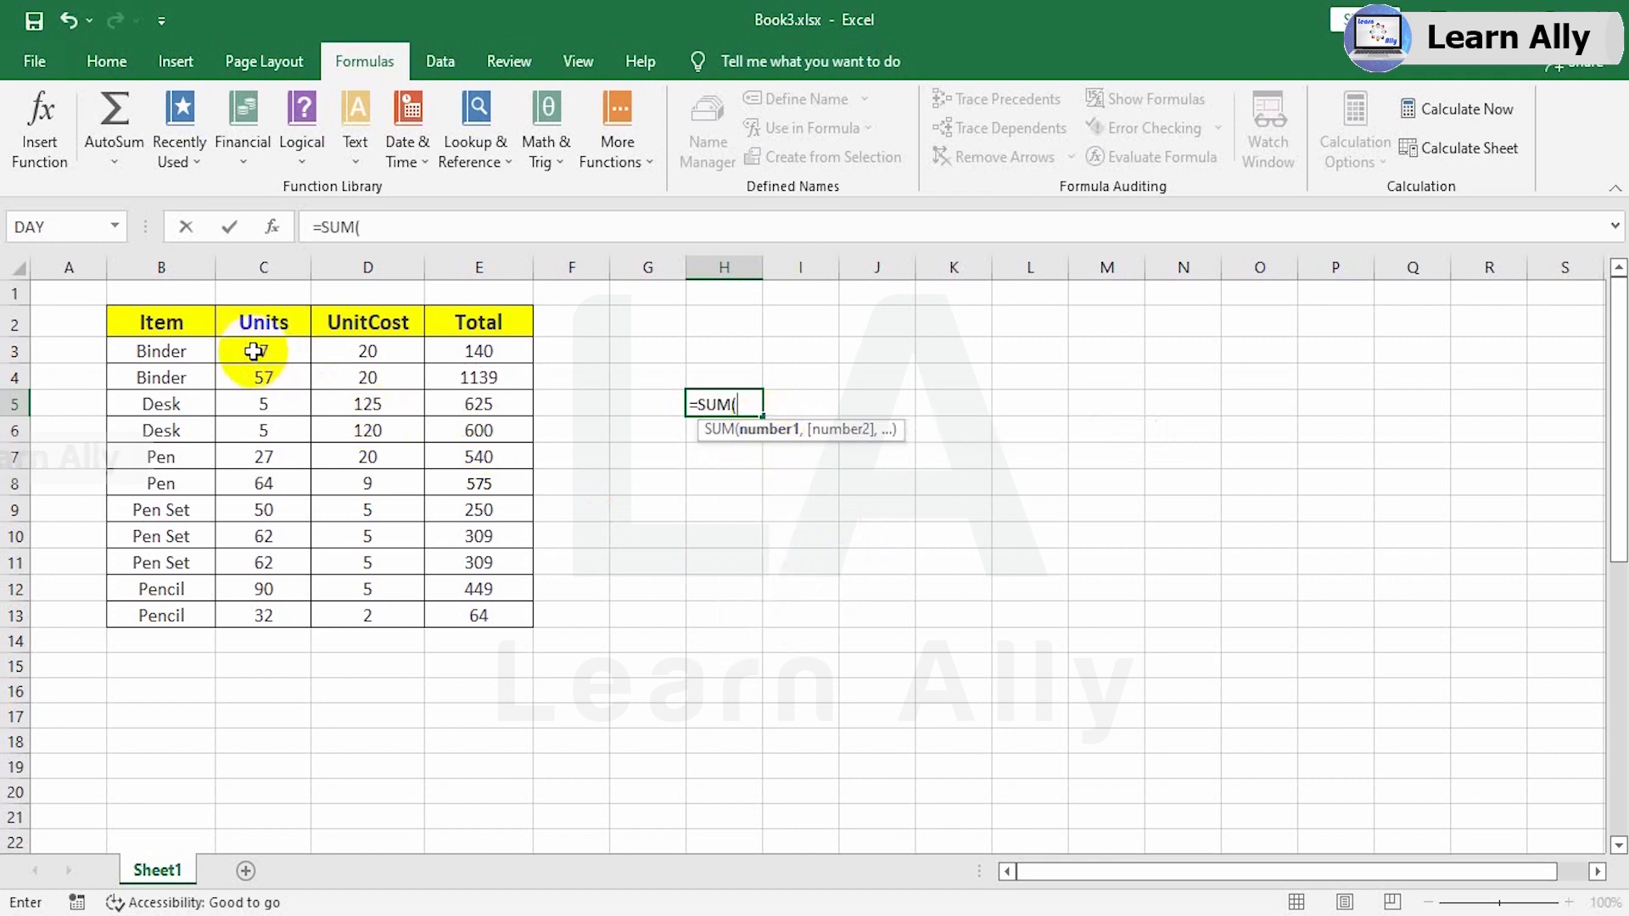
pyautogui.moveTo(306, 352); pyautogui.dragTo(329, 351)
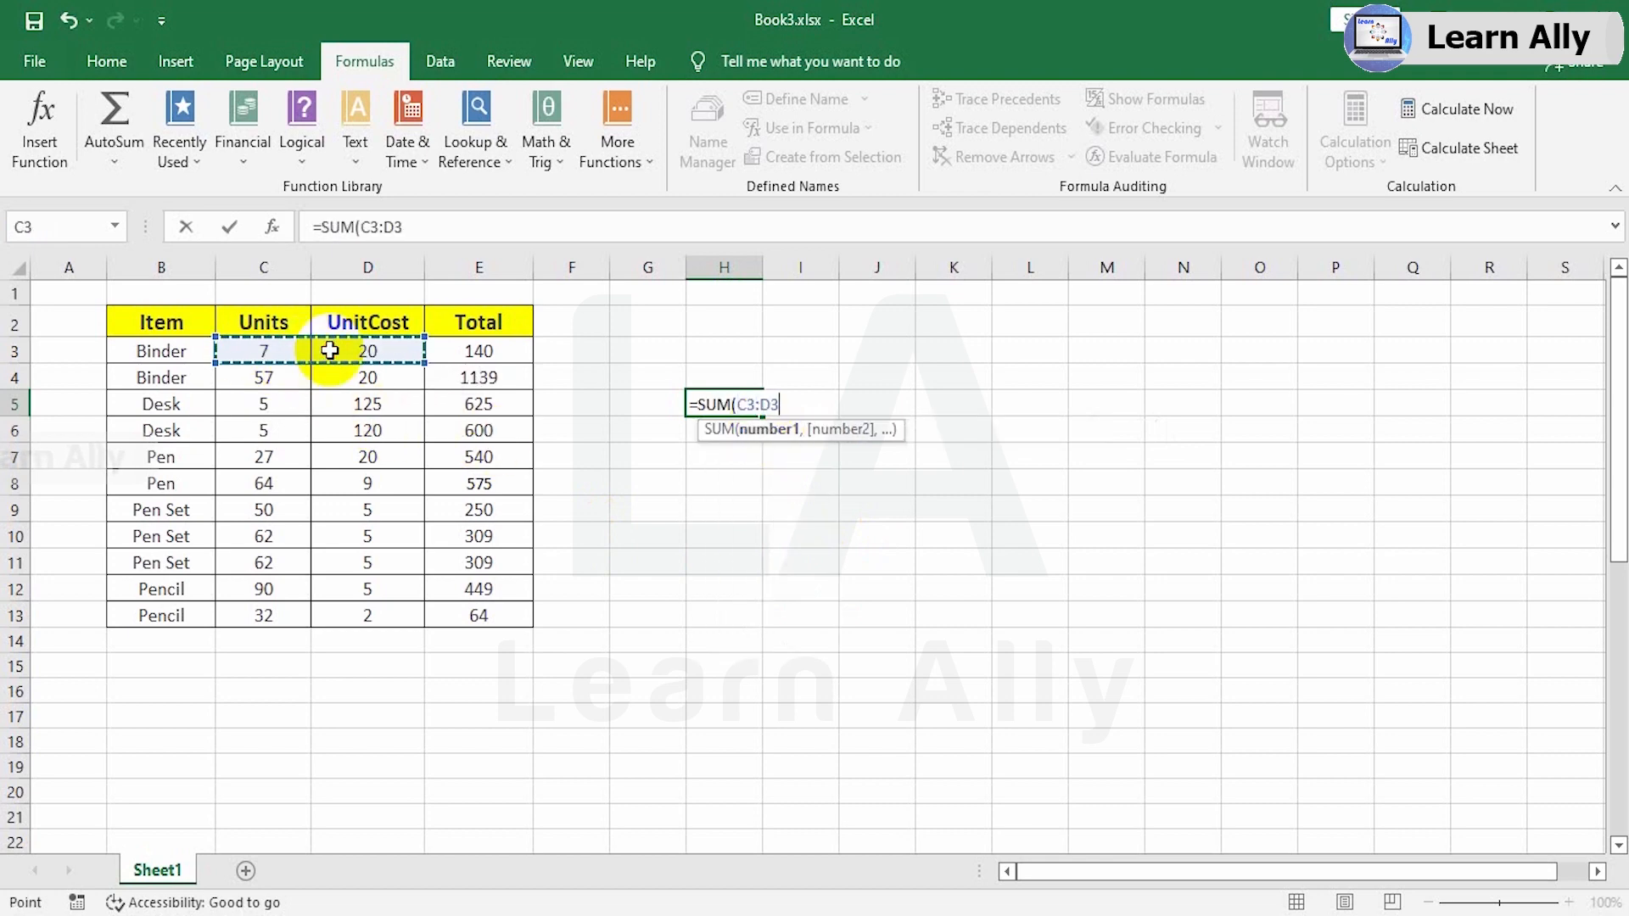
pyautogui.press('Return')
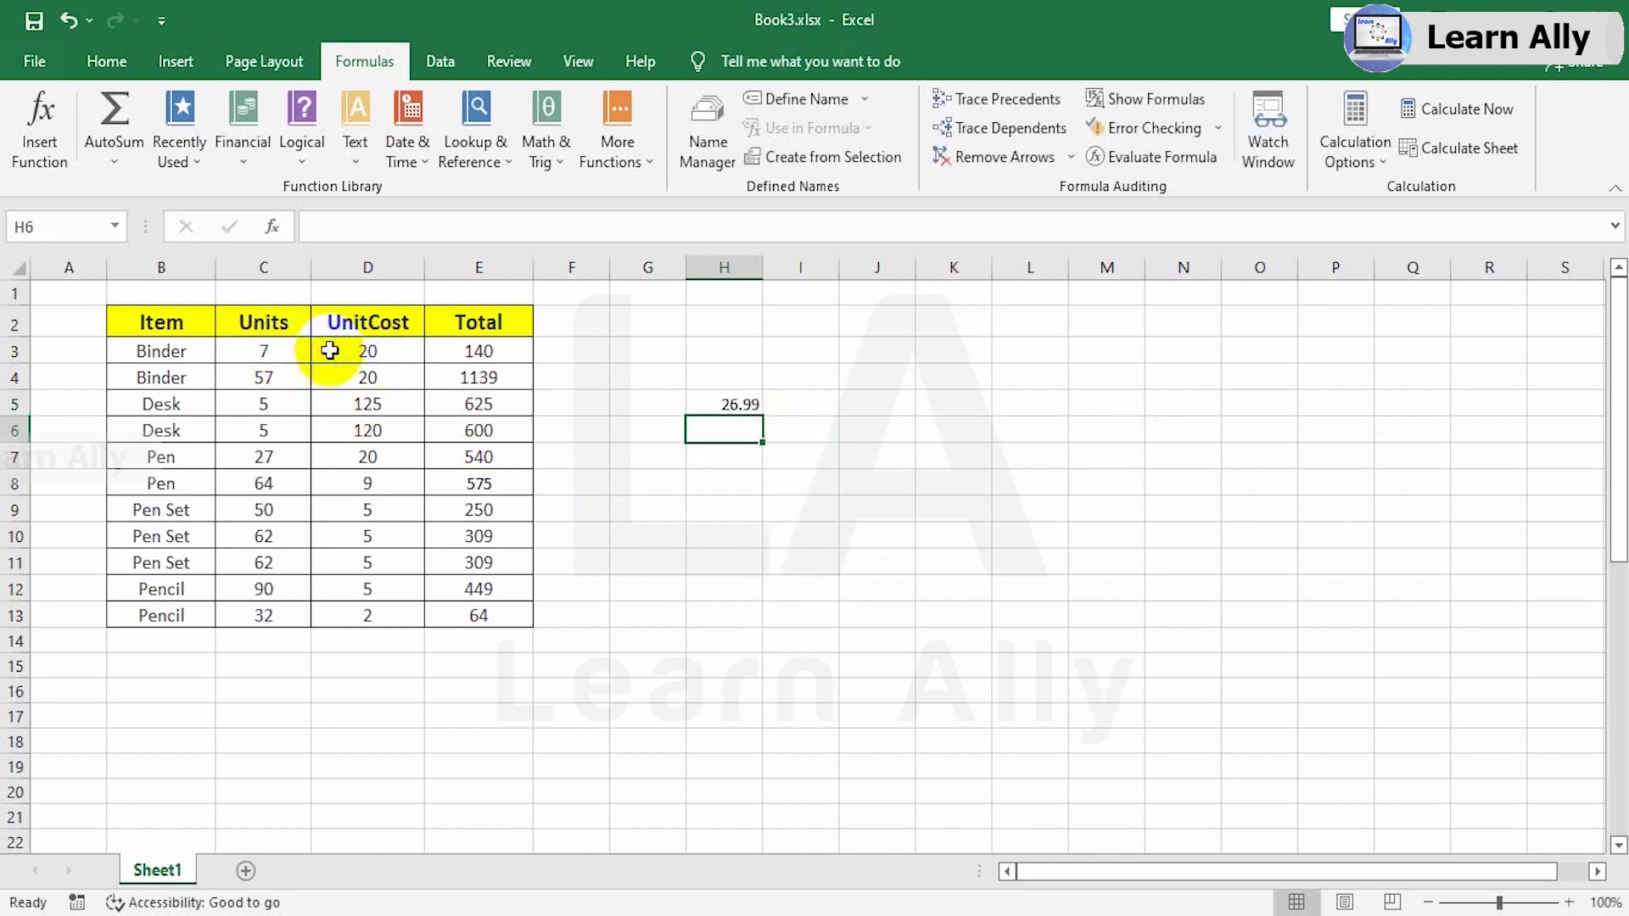
pyautogui.click(739, 402)
# Step: Enter a MAX formula in cell I5 over the Total values in E3:E13
pyautogui.click(818, 403)
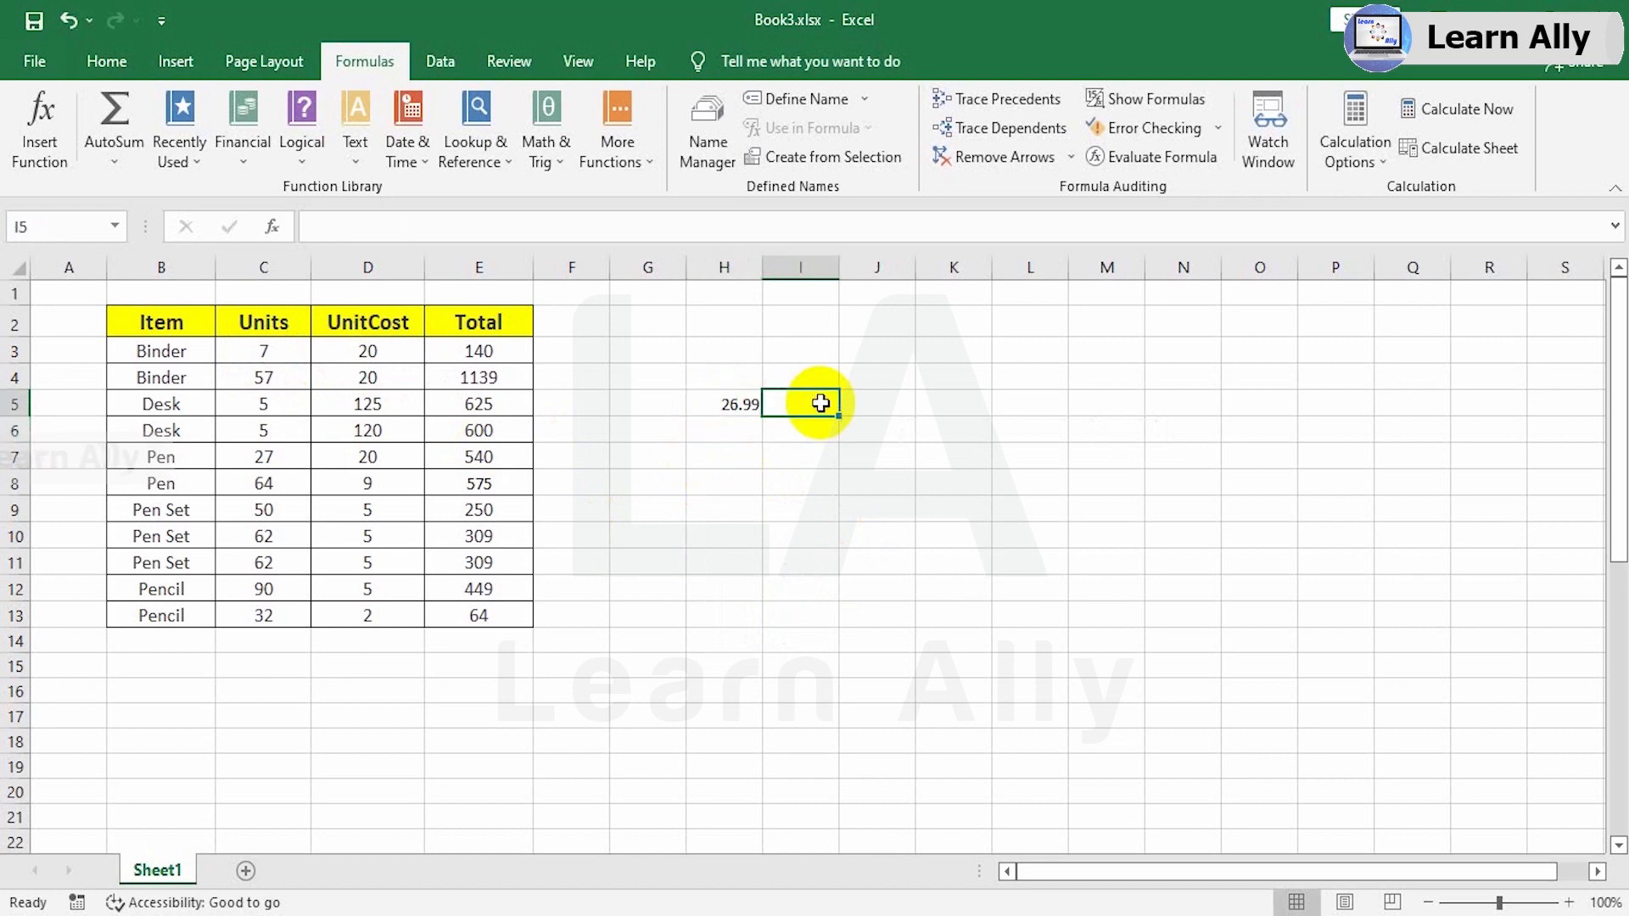
pyautogui.write('=max')
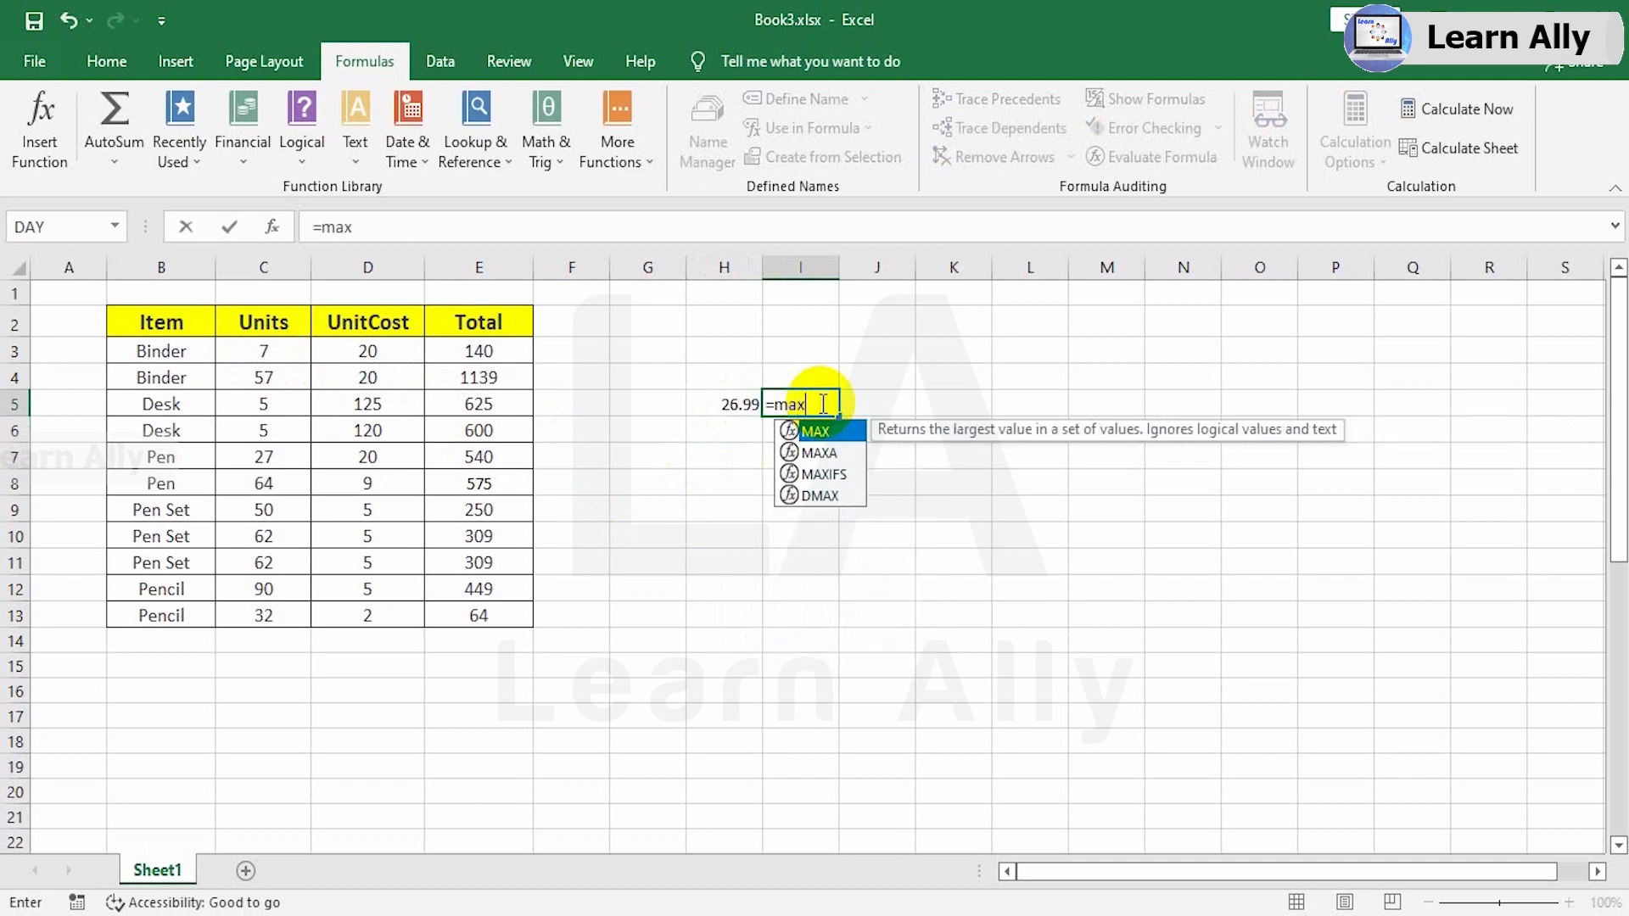
pyautogui.doubleClick(844, 433)
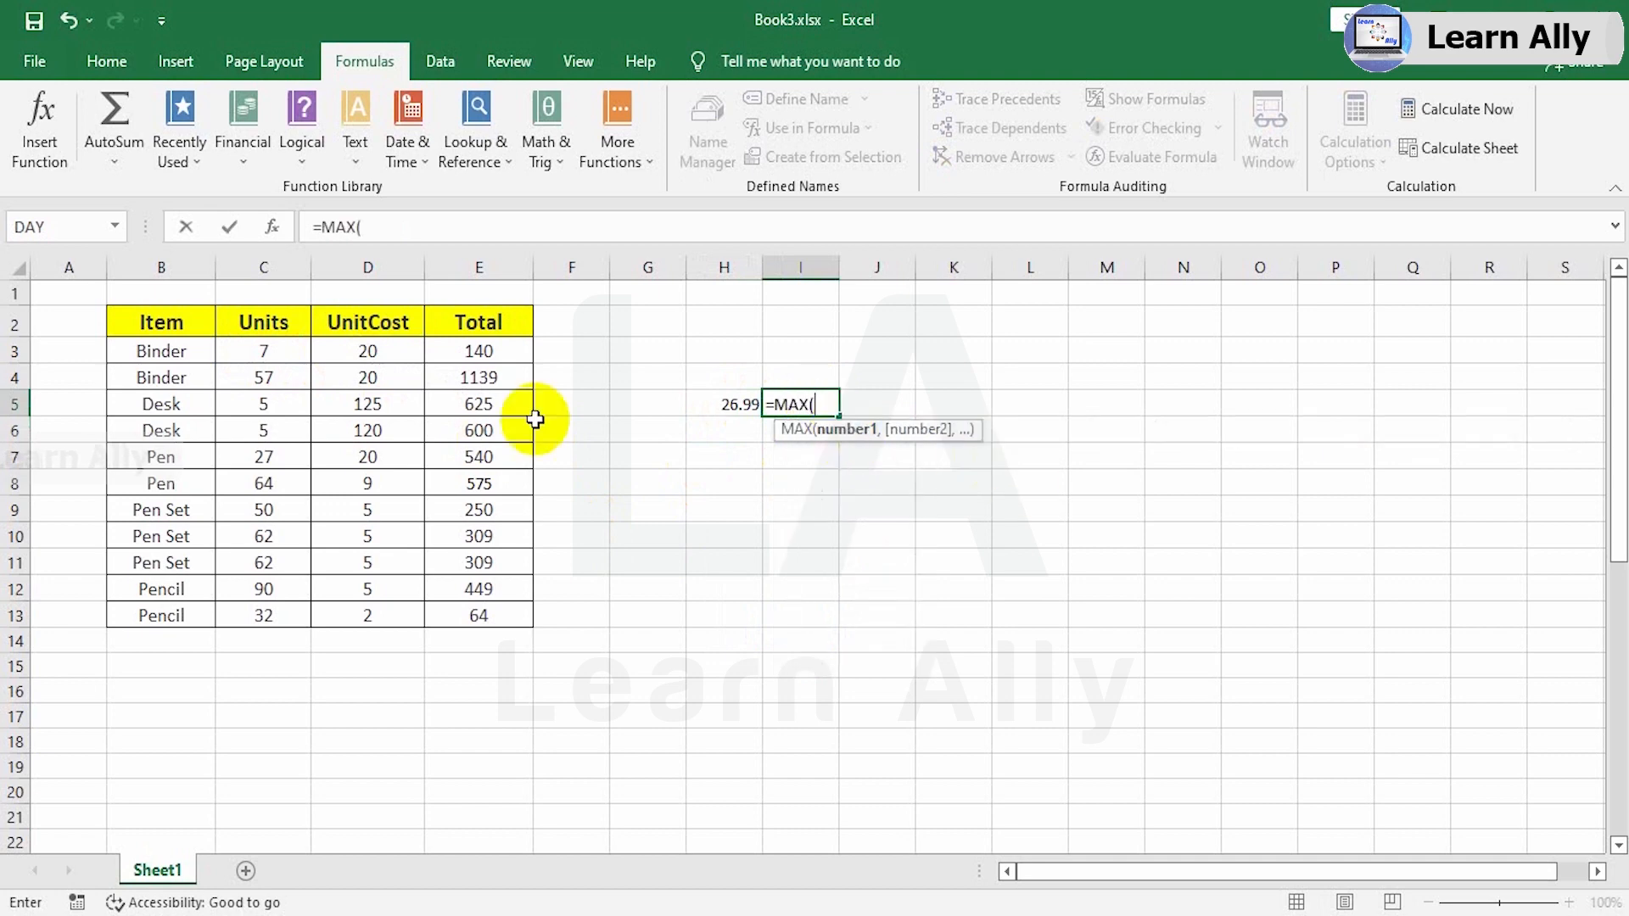
pyautogui.moveTo(500, 356); pyautogui.dragTo(489, 619)
pyautogui.press('Return')
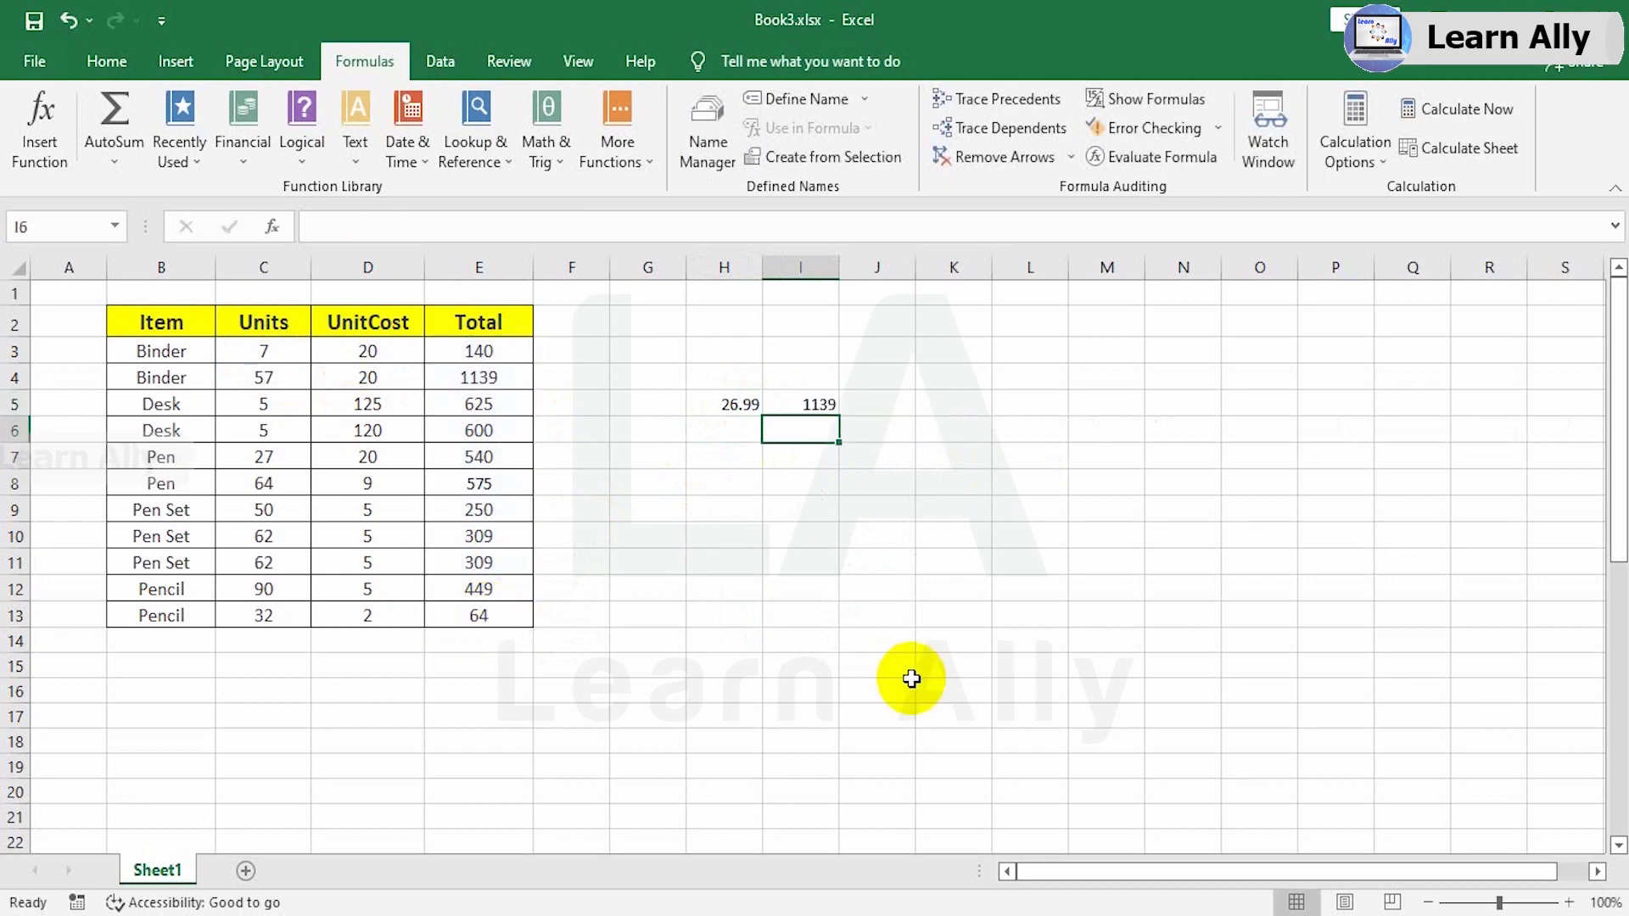
# Step: Enter a MIN formula in cell J5 over the Total values in E3:E13
pyautogui.click(875, 399)
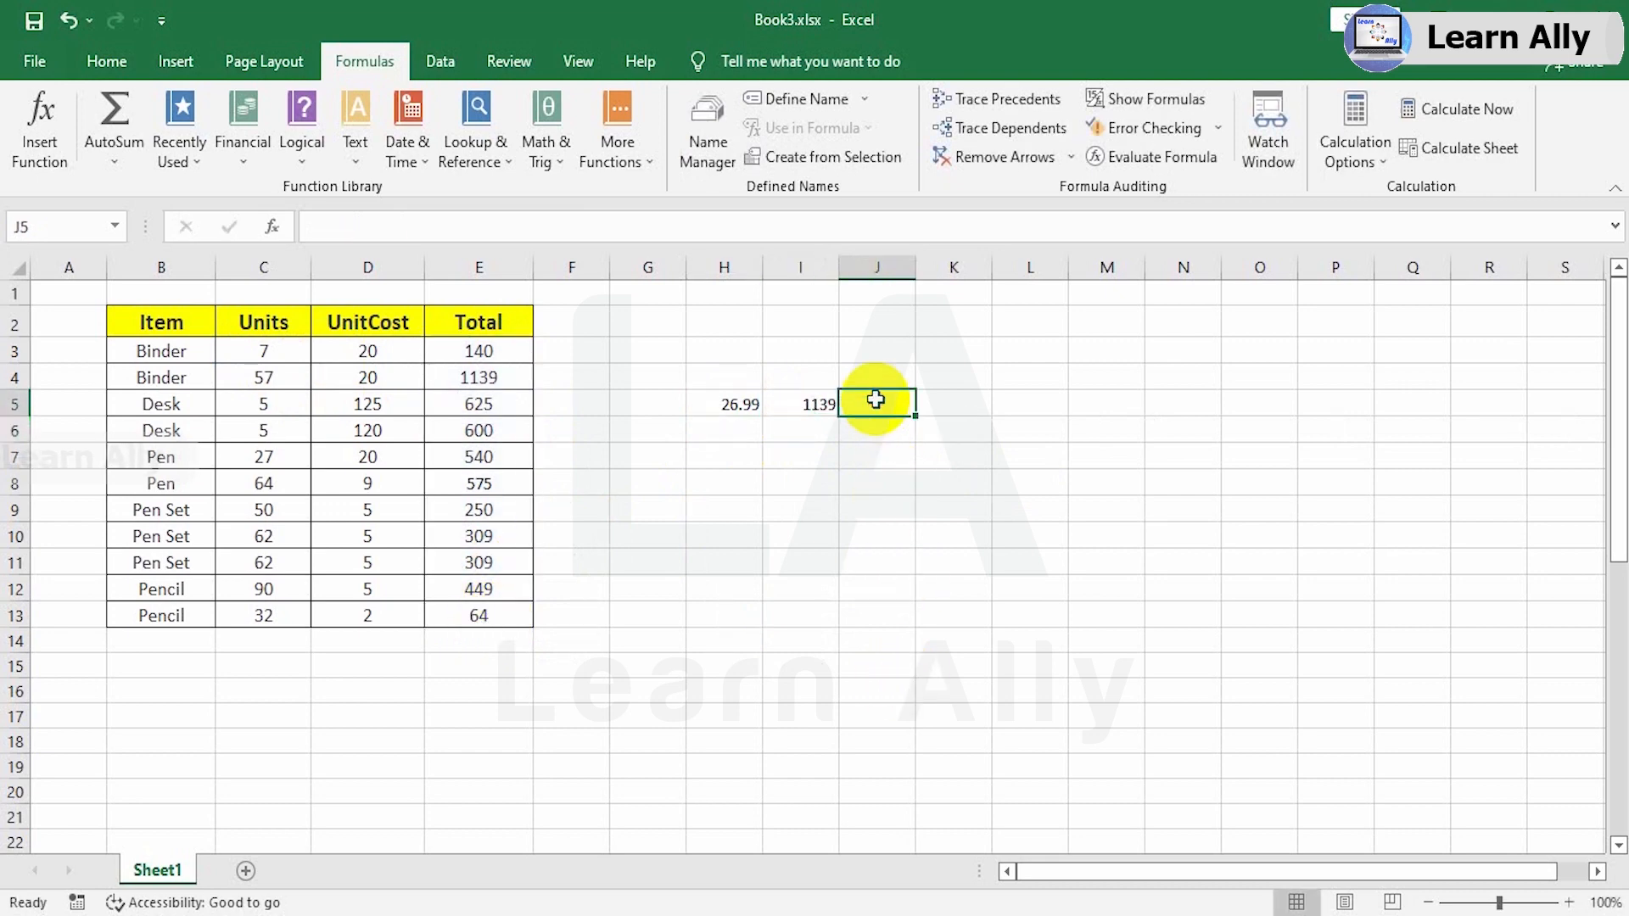
pyautogui.write('=min')
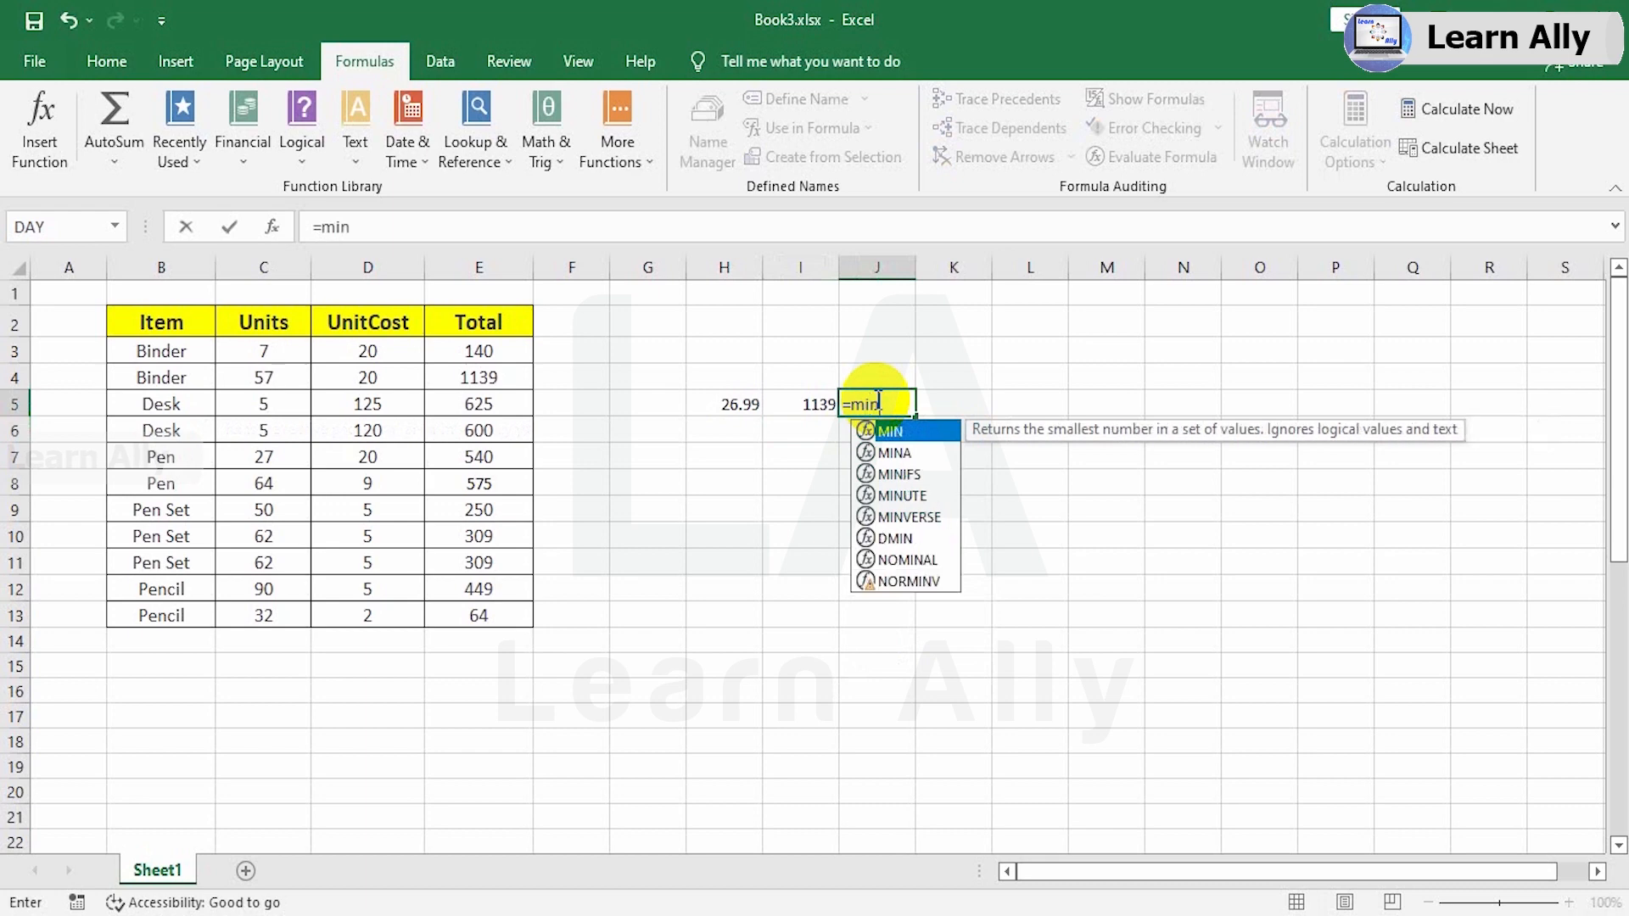
pyautogui.doubleClick(920, 435)
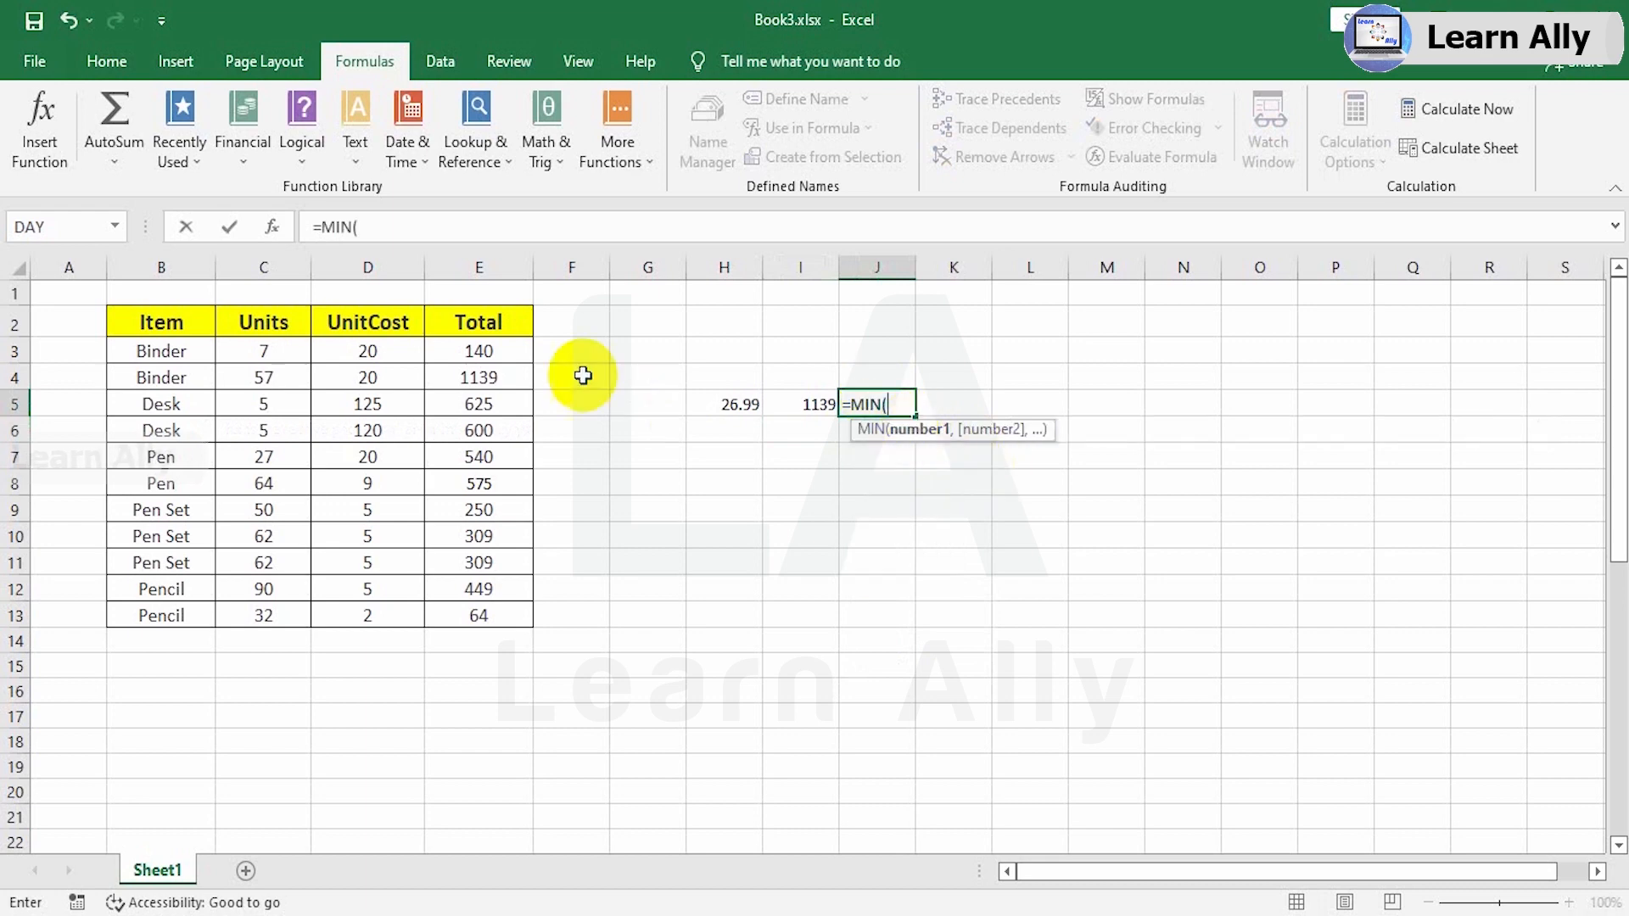
pyautogui.moveTo(507, 350); pyautogui.dragTo(475, 619)
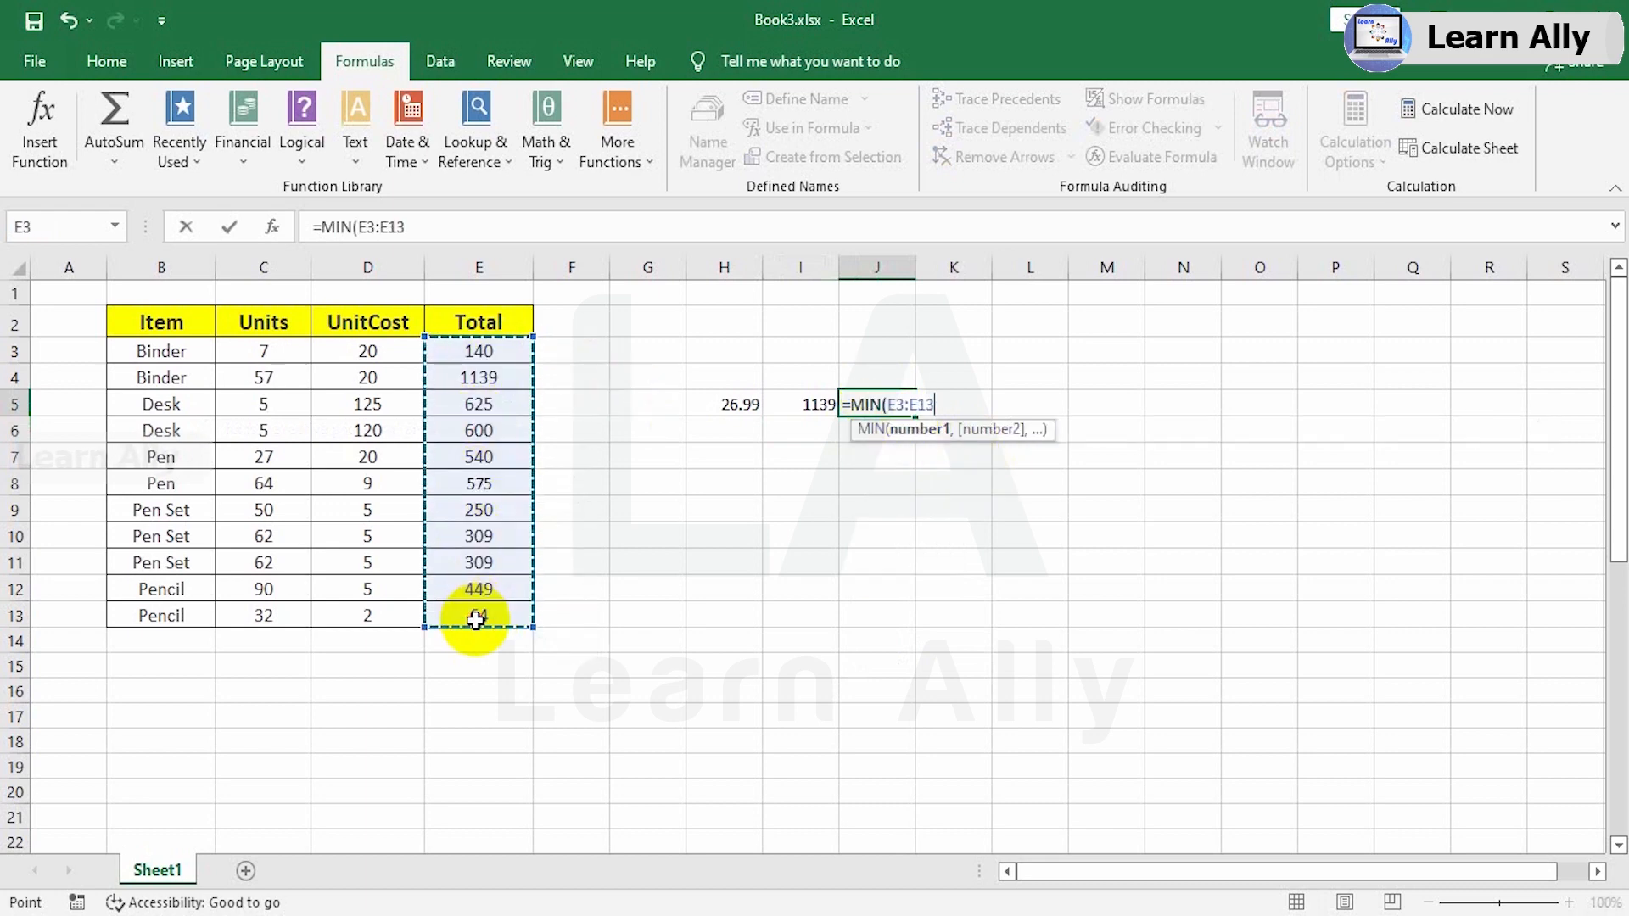
pyautogui.press('Return')
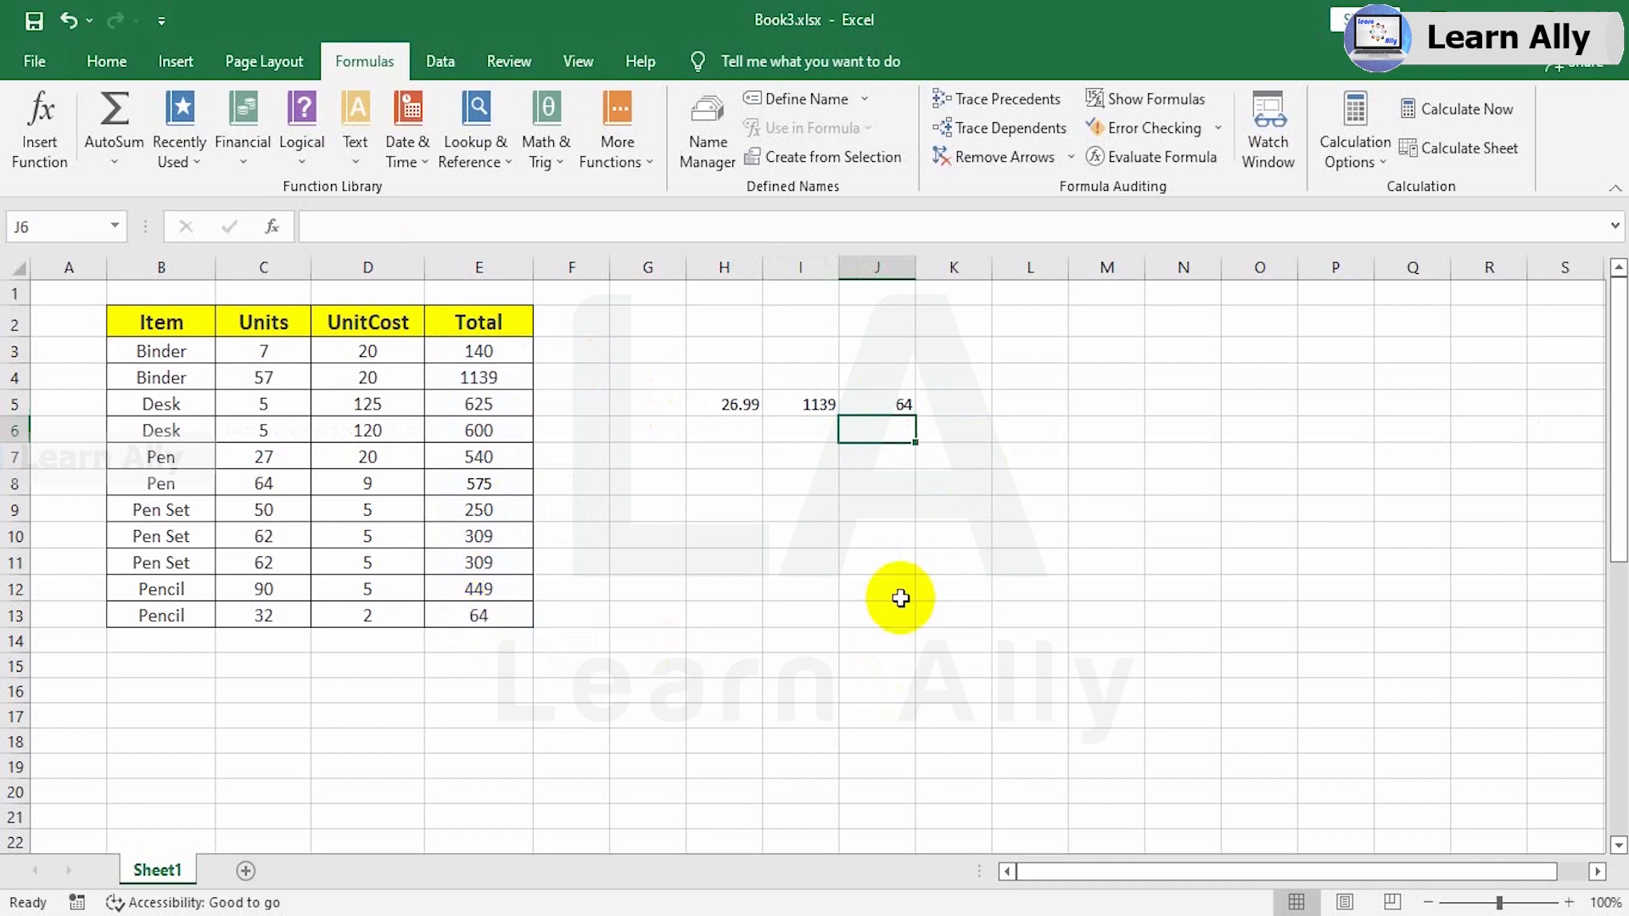
pyautogui.click(865, 405)
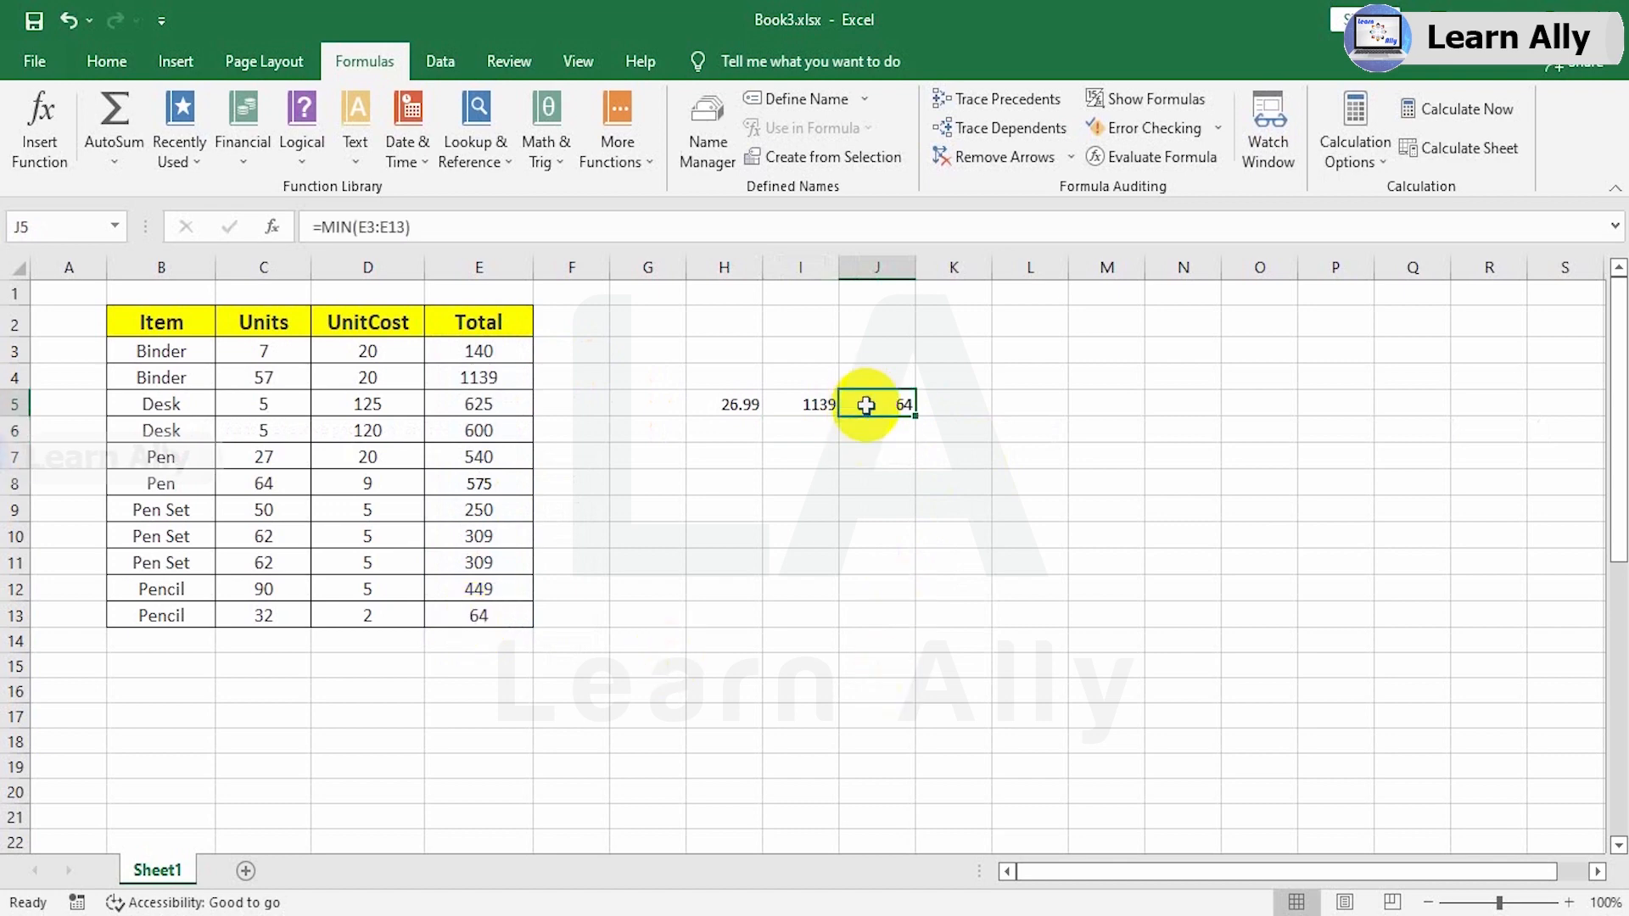
# Step: Select the Total column including its header, E2:E13
pyautogui.click(718, 404)
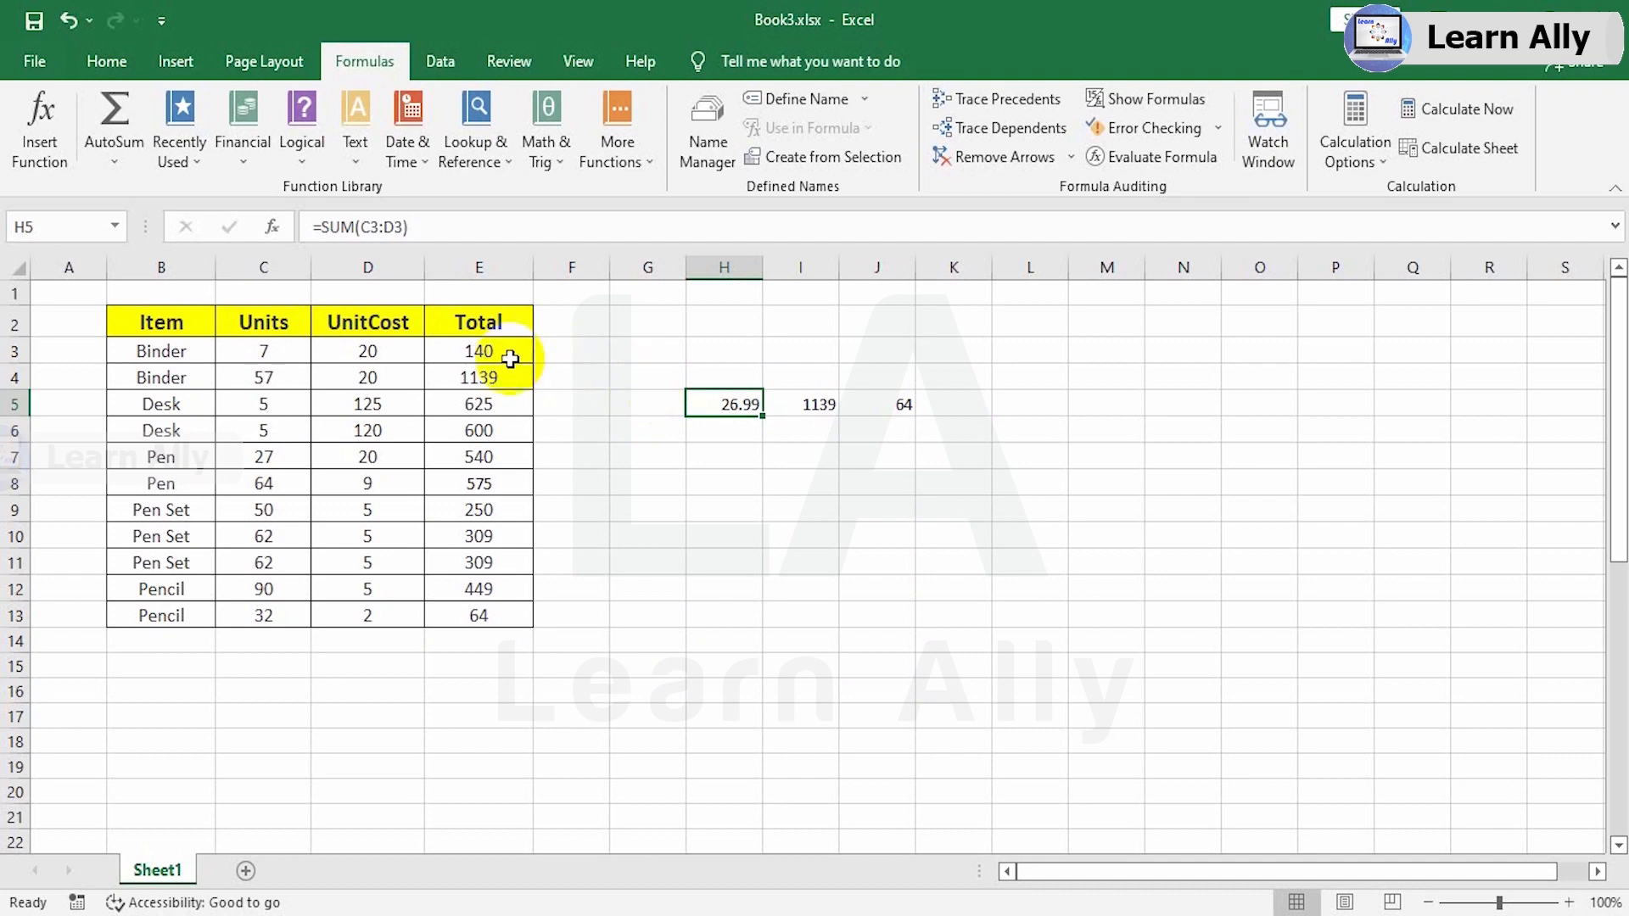
pyautogui.moveTo(512, 352); pyautogui.dragTo(481, 617)
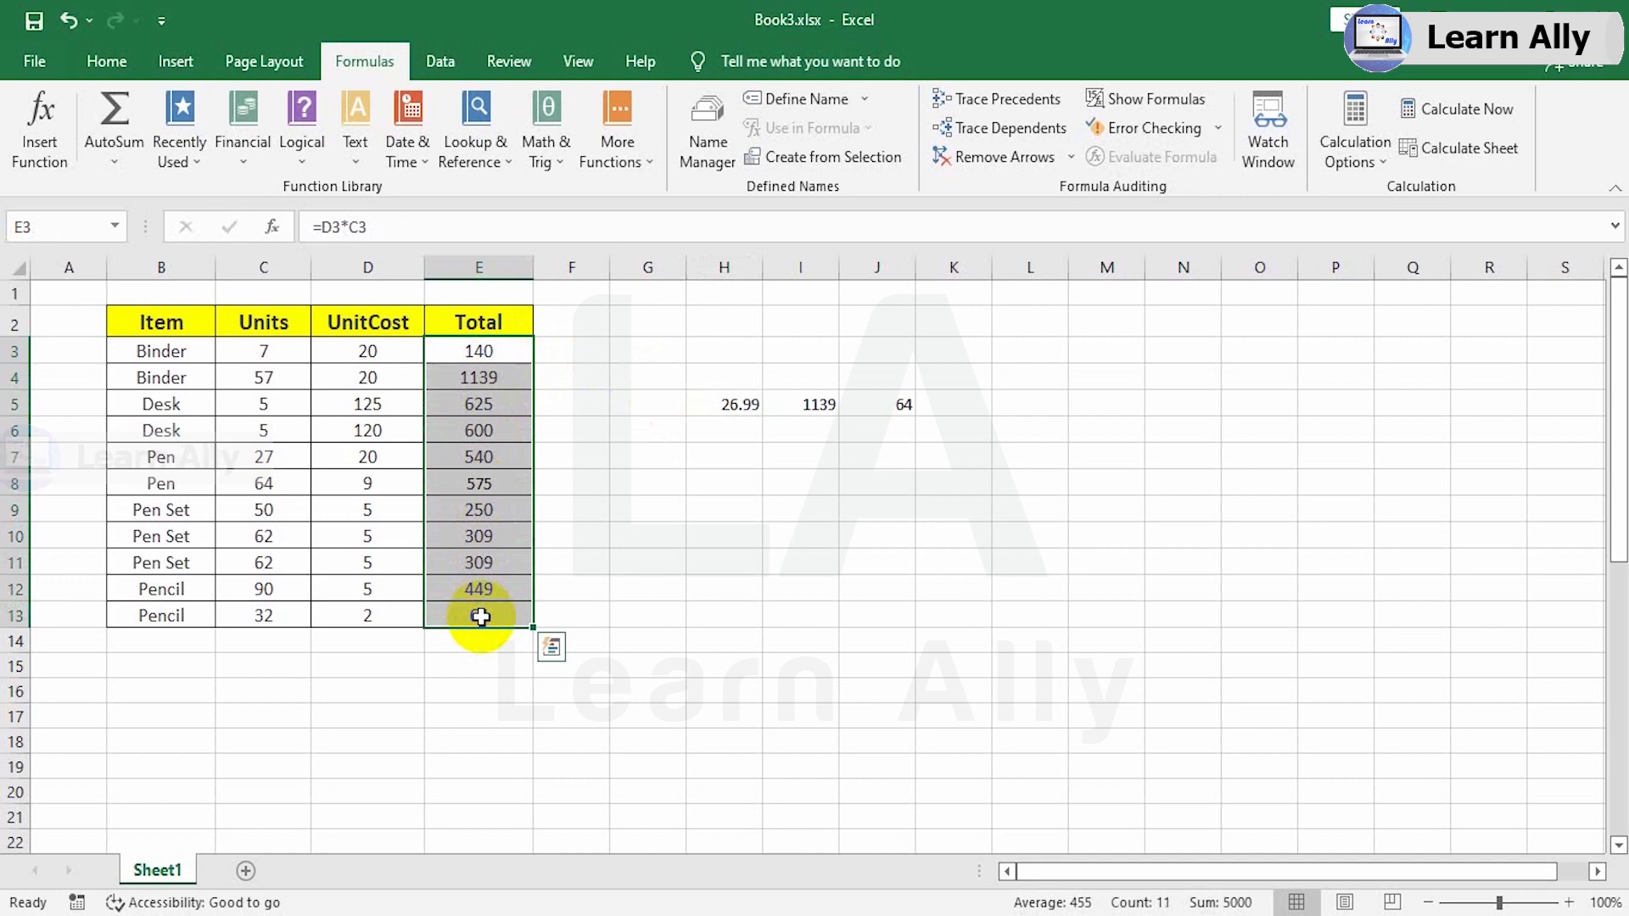
pyautogui.click(732, 458)
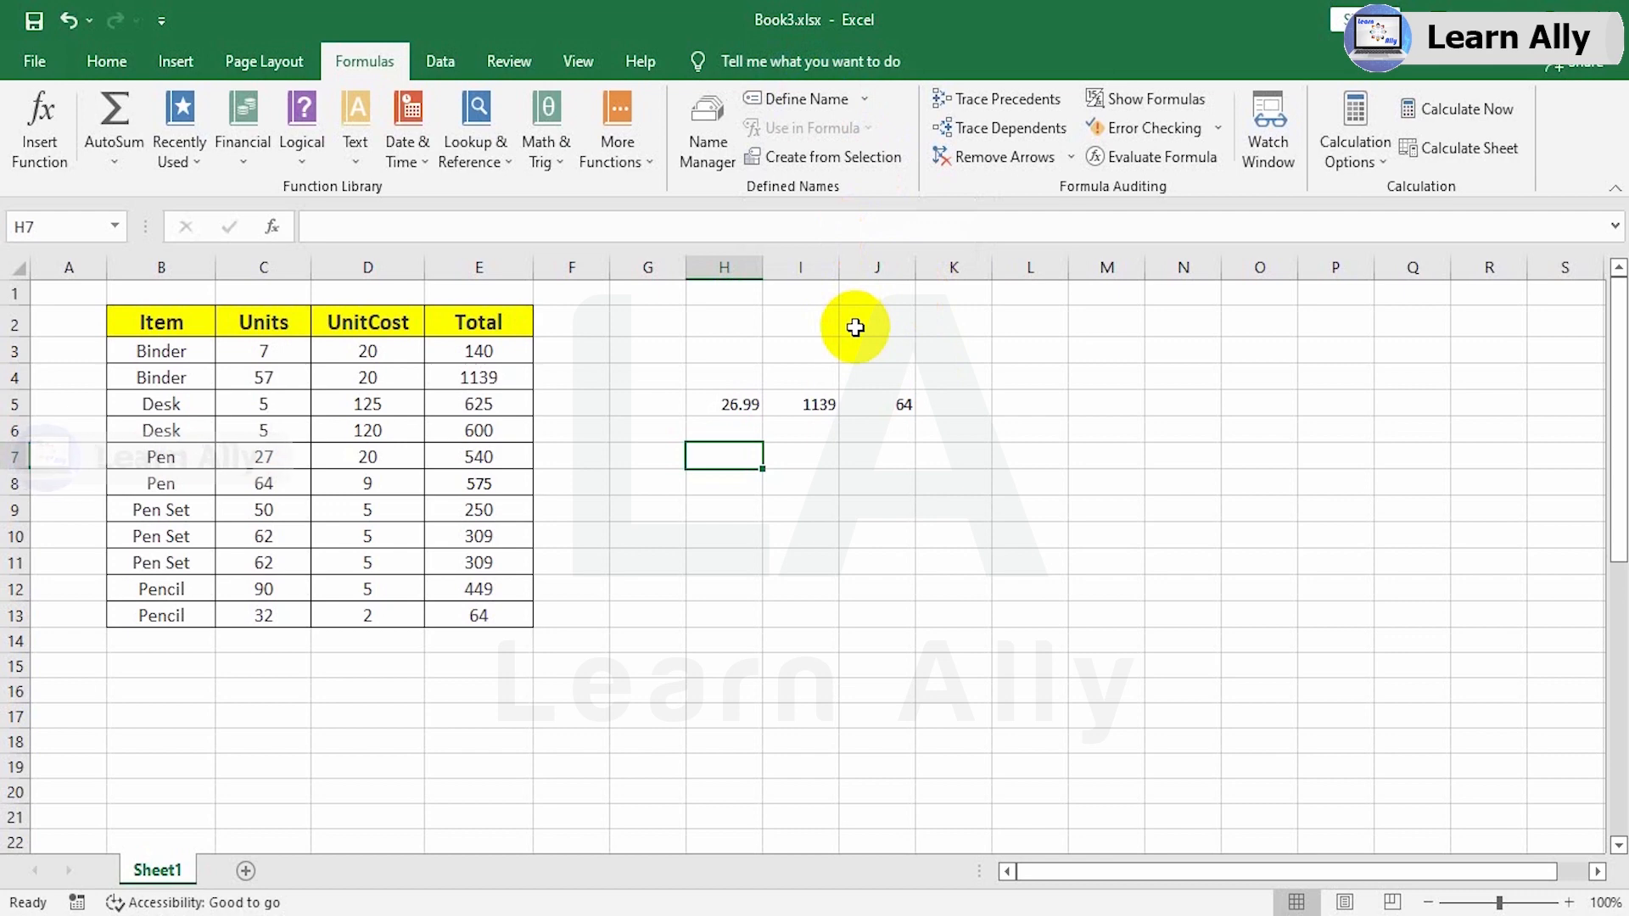
pyautogui.click(490, 323)
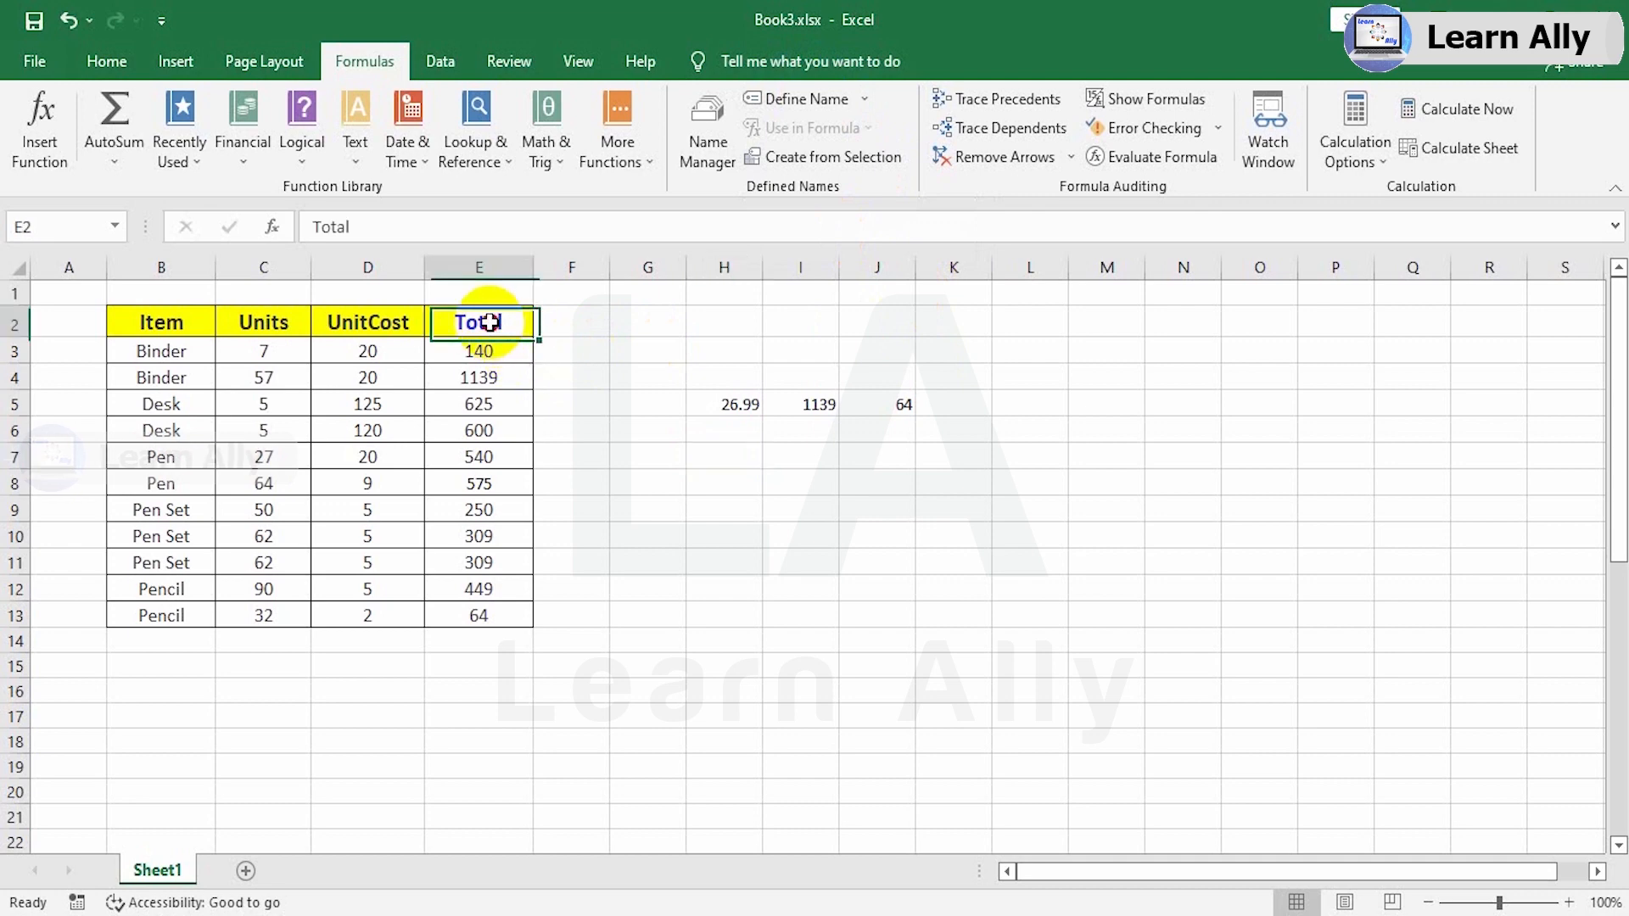
pyautogui.moveTo(490, 323); pyautogui.dragTo(473, 613)
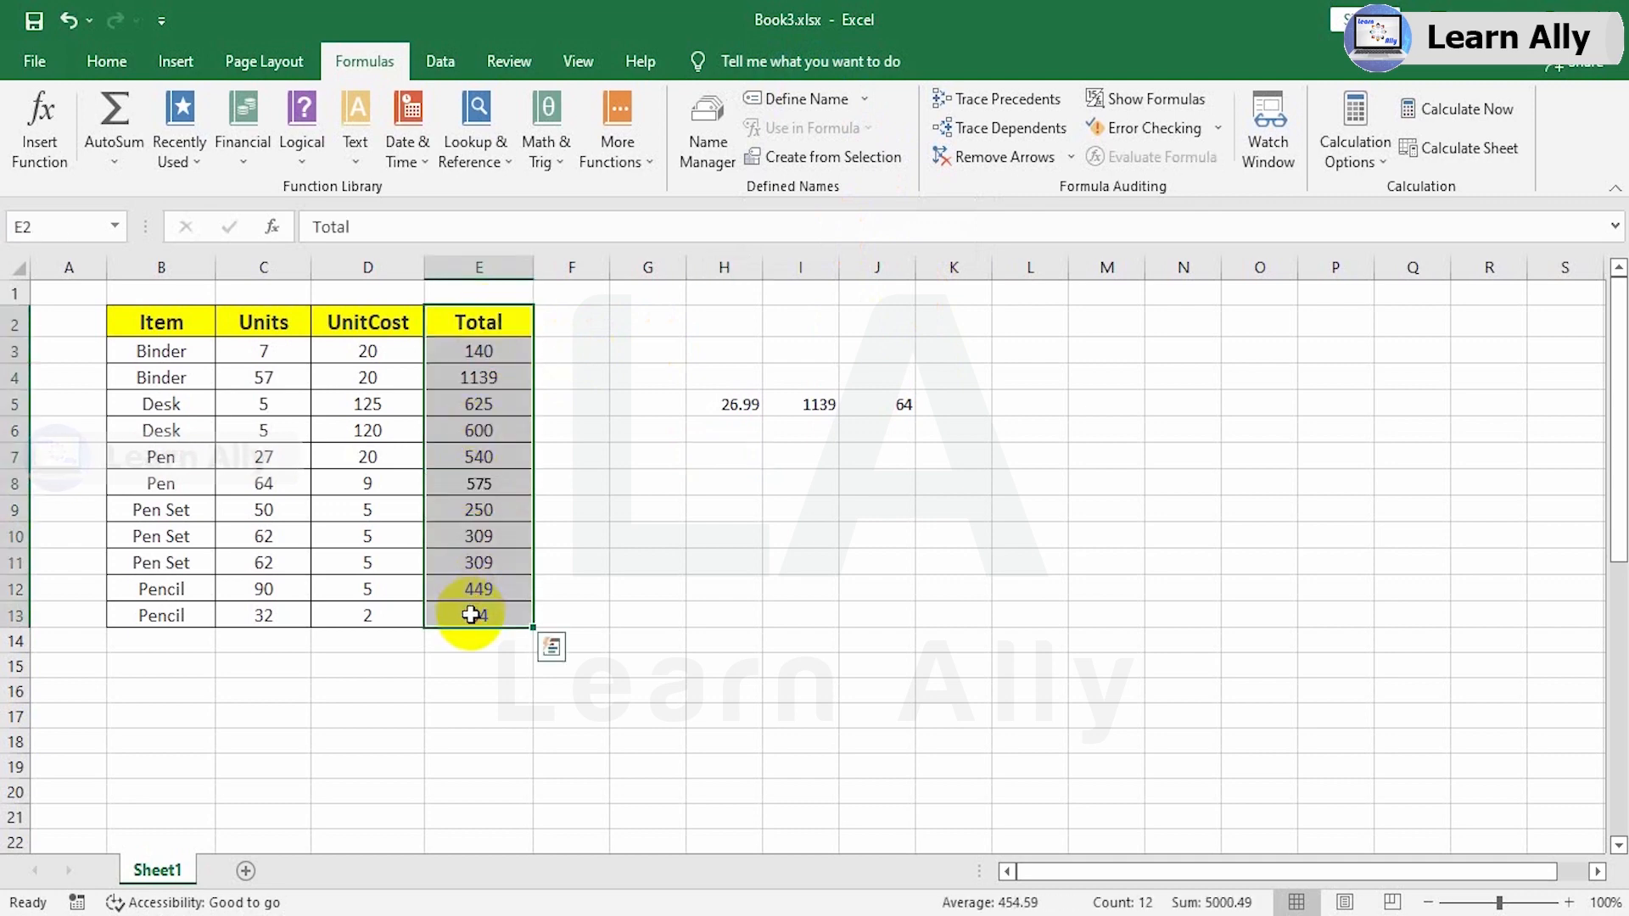
pyautogui.click(806, 99)
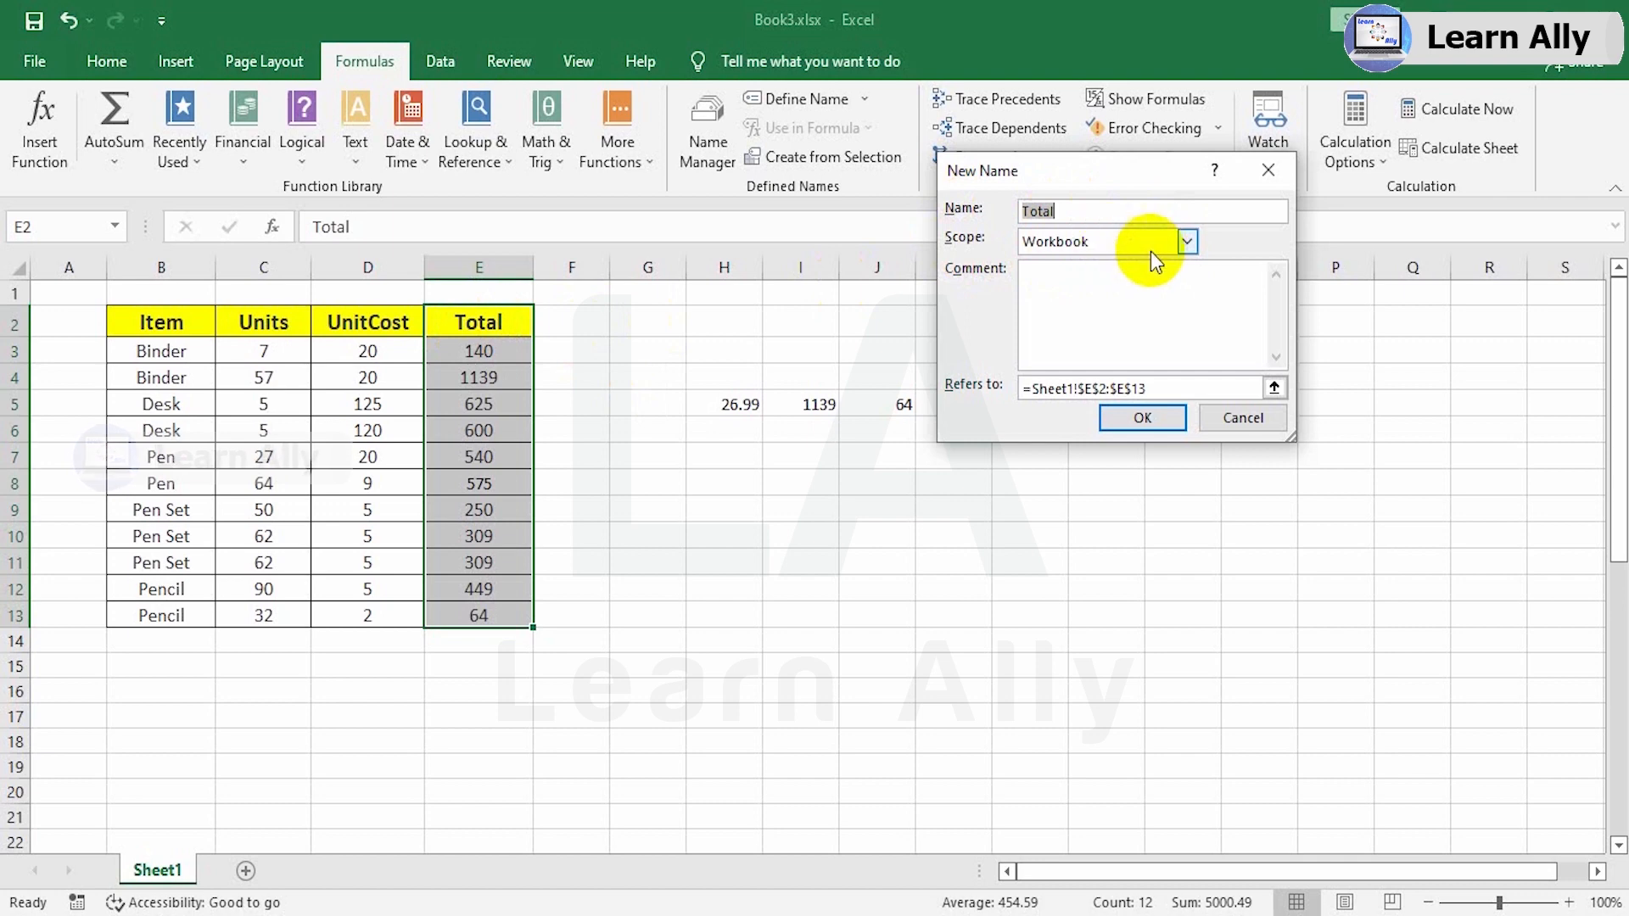
pyautogui.click(1187, 242)
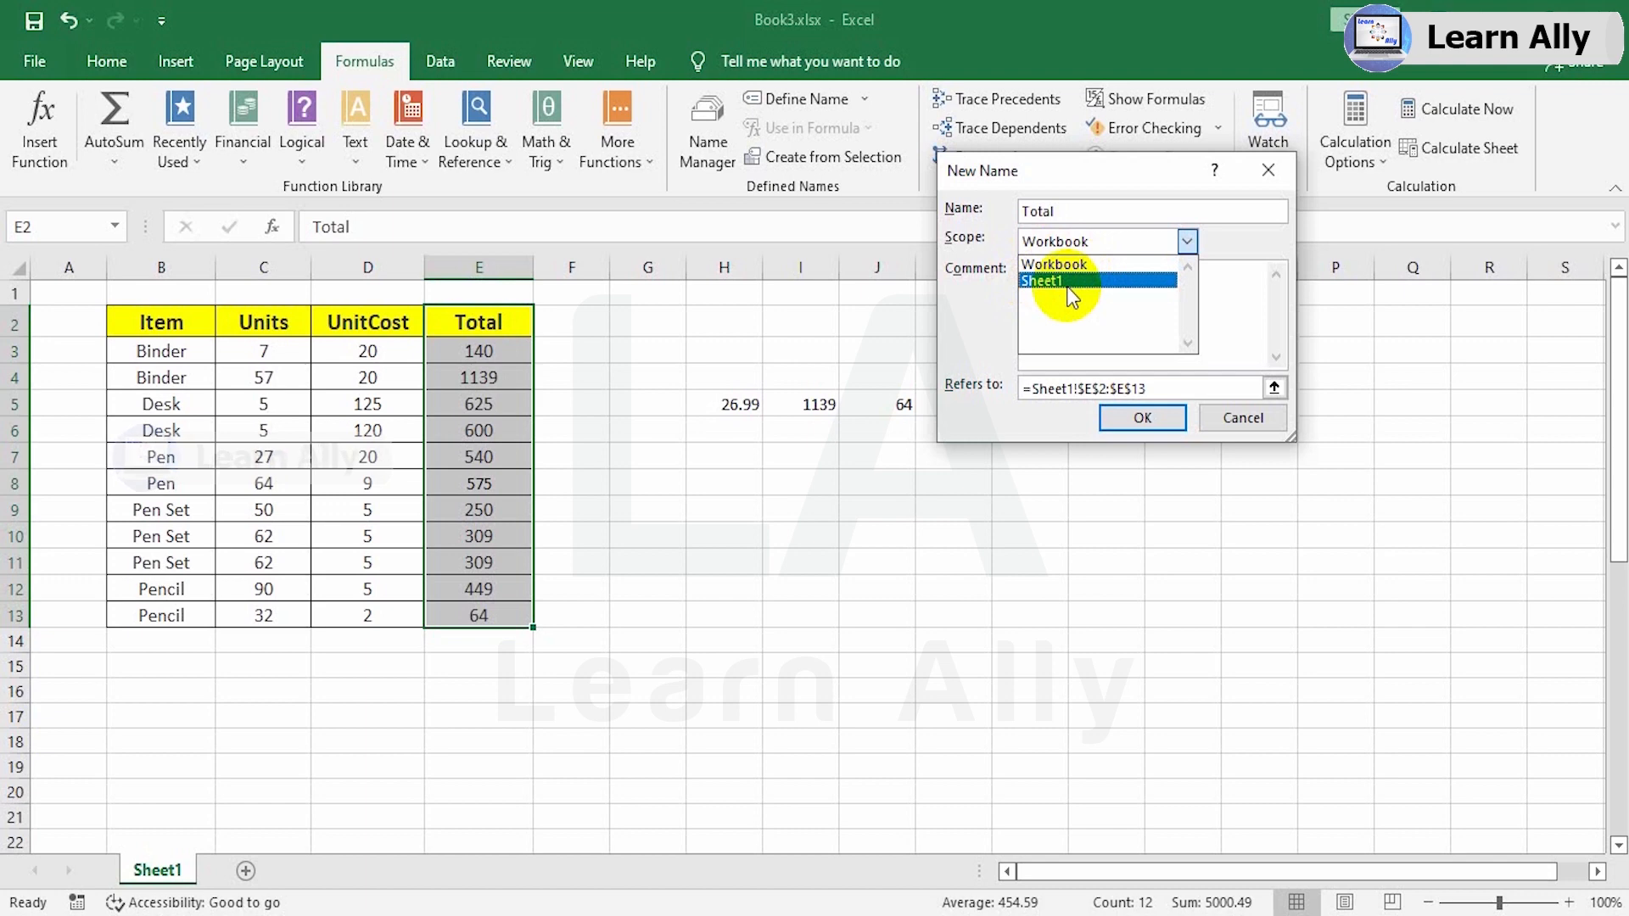
pyautogui.click(1259, 175)
pyautogui.click(1266, 172)
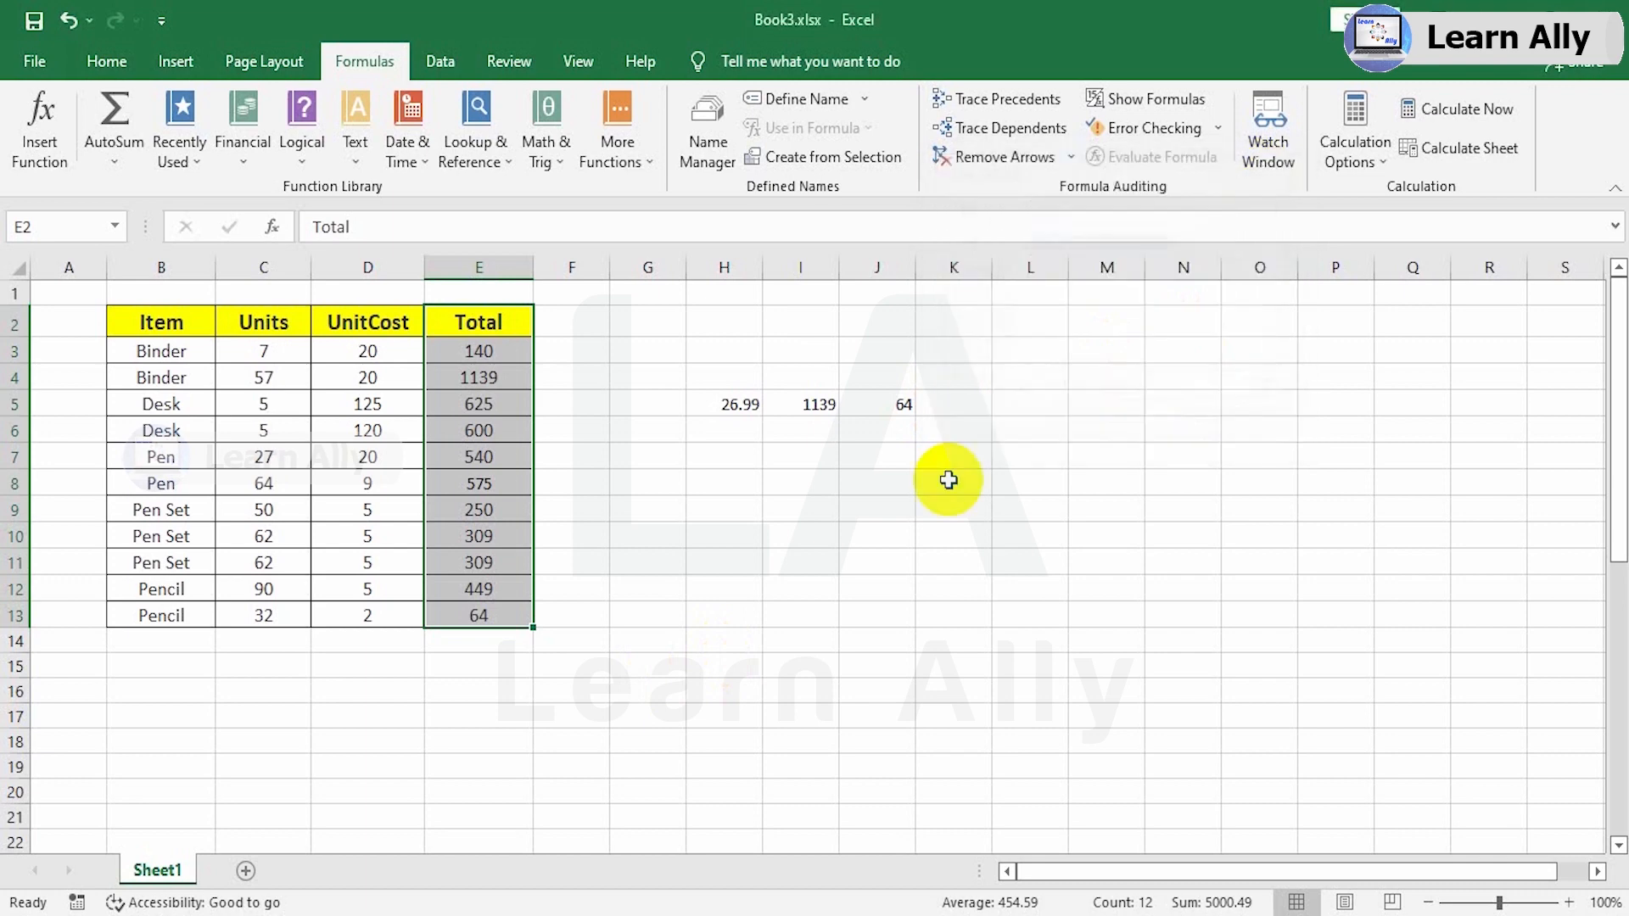
# Step: Add four new blank worksheets to the workbook and return to Sheet1
pyautogui.click(253, 872)
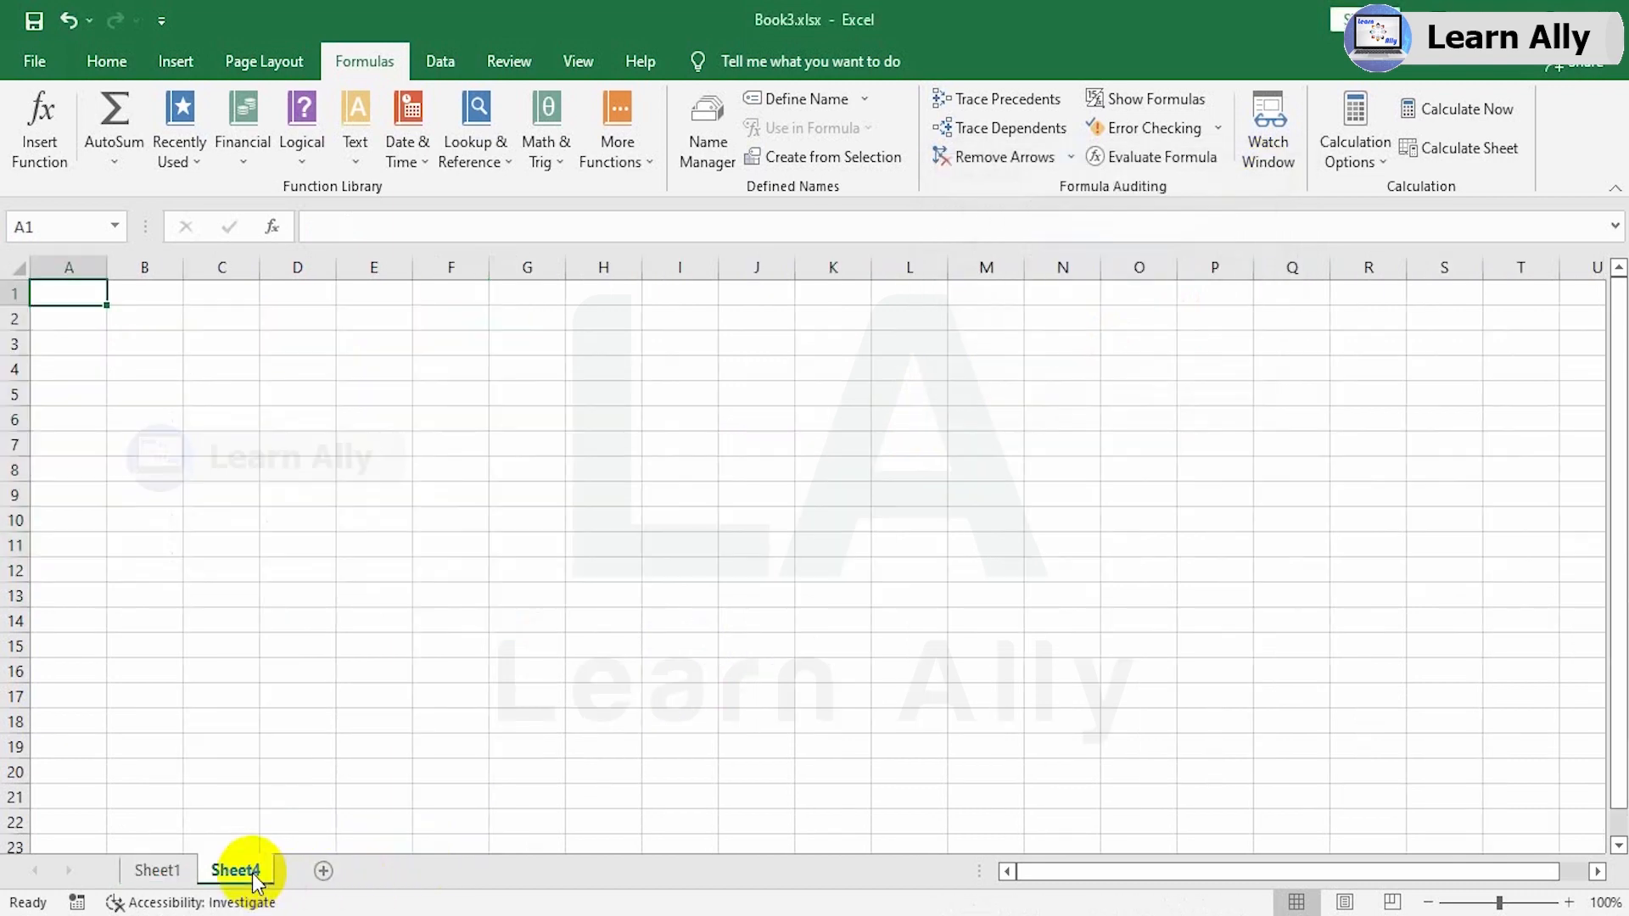
pyautogui.click(319, 872)
pyautogui.click(400, 871)
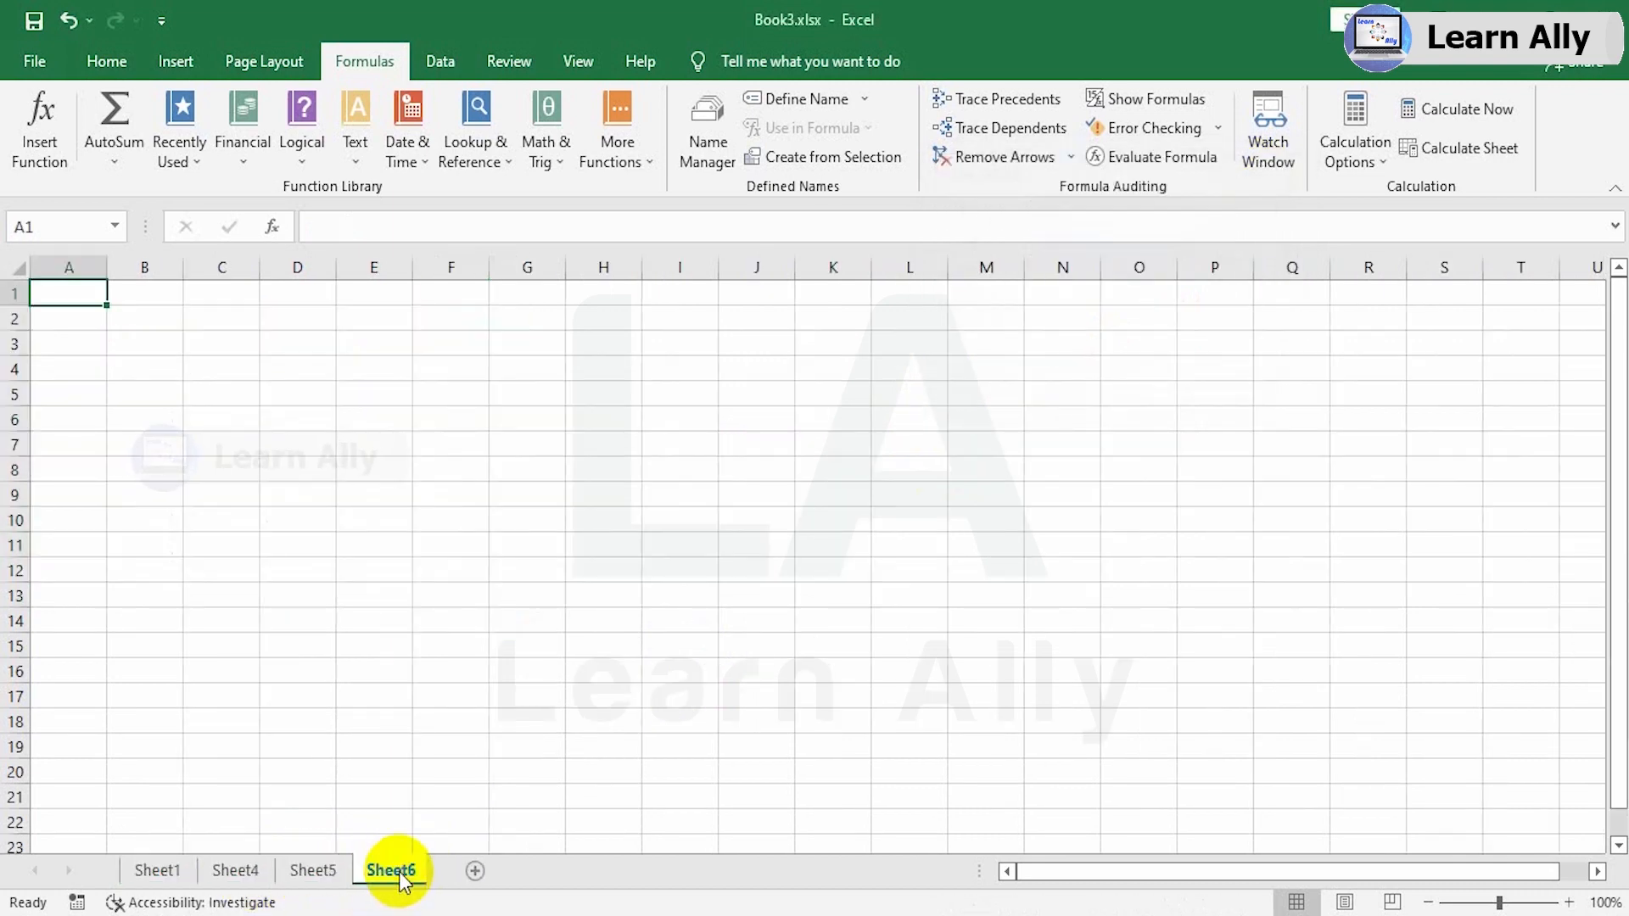
pyautogui.click(477, 871)
pyautogui.click(157, 870)
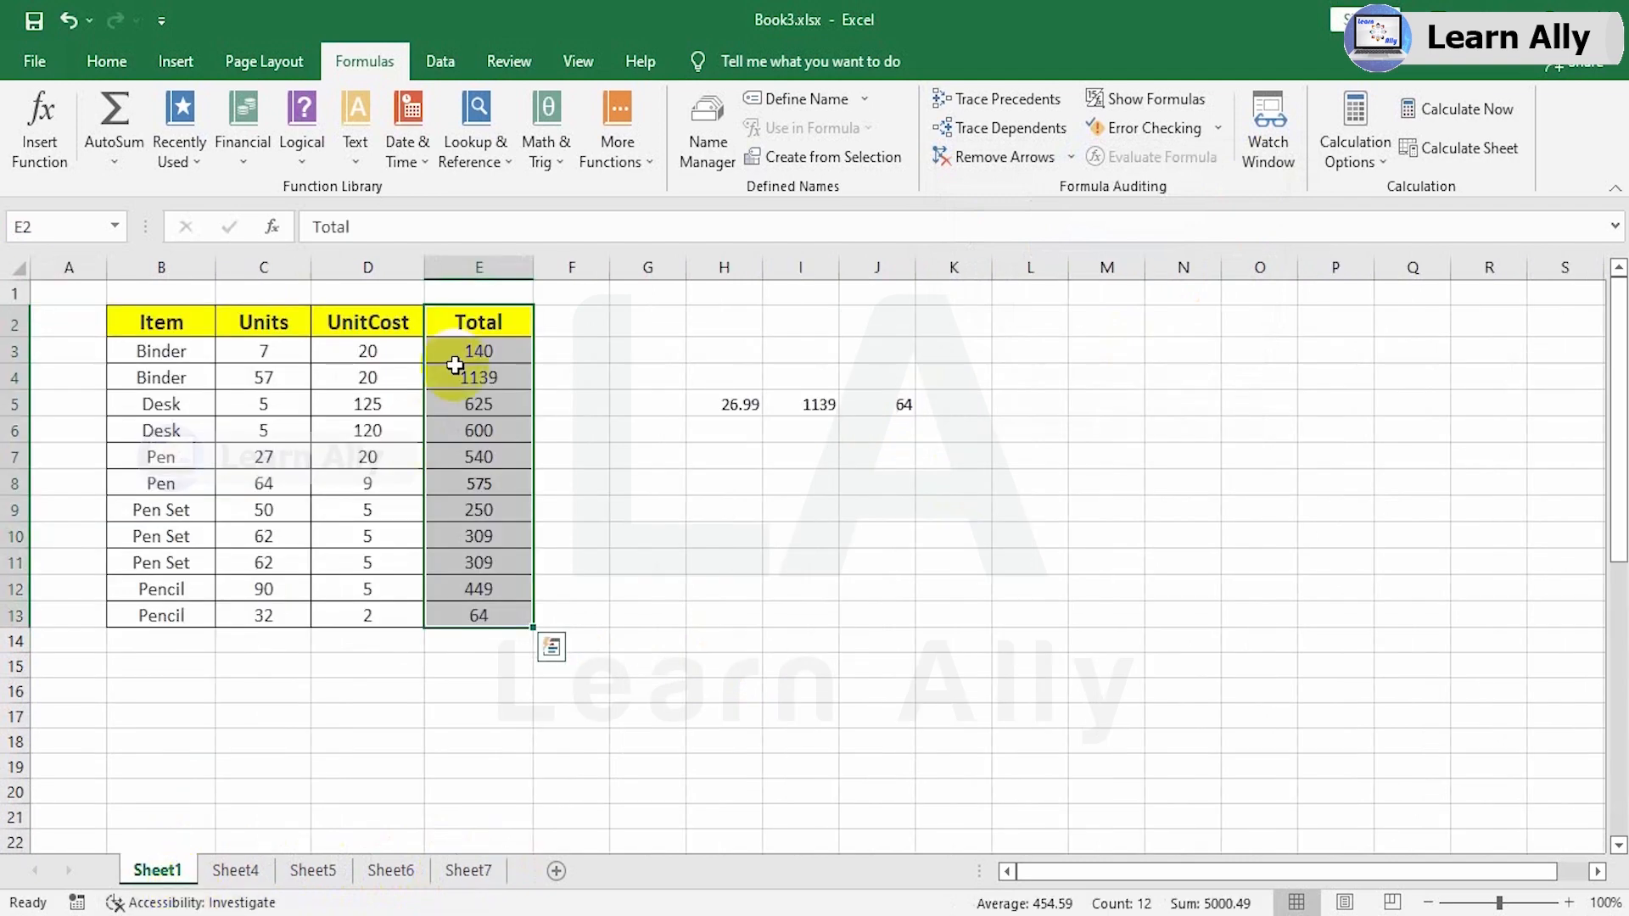
# Step: Define the name Total for the range E2:E13 on Sheet1 with Workbook scope and no comment
pyautogui.click(817, 101)
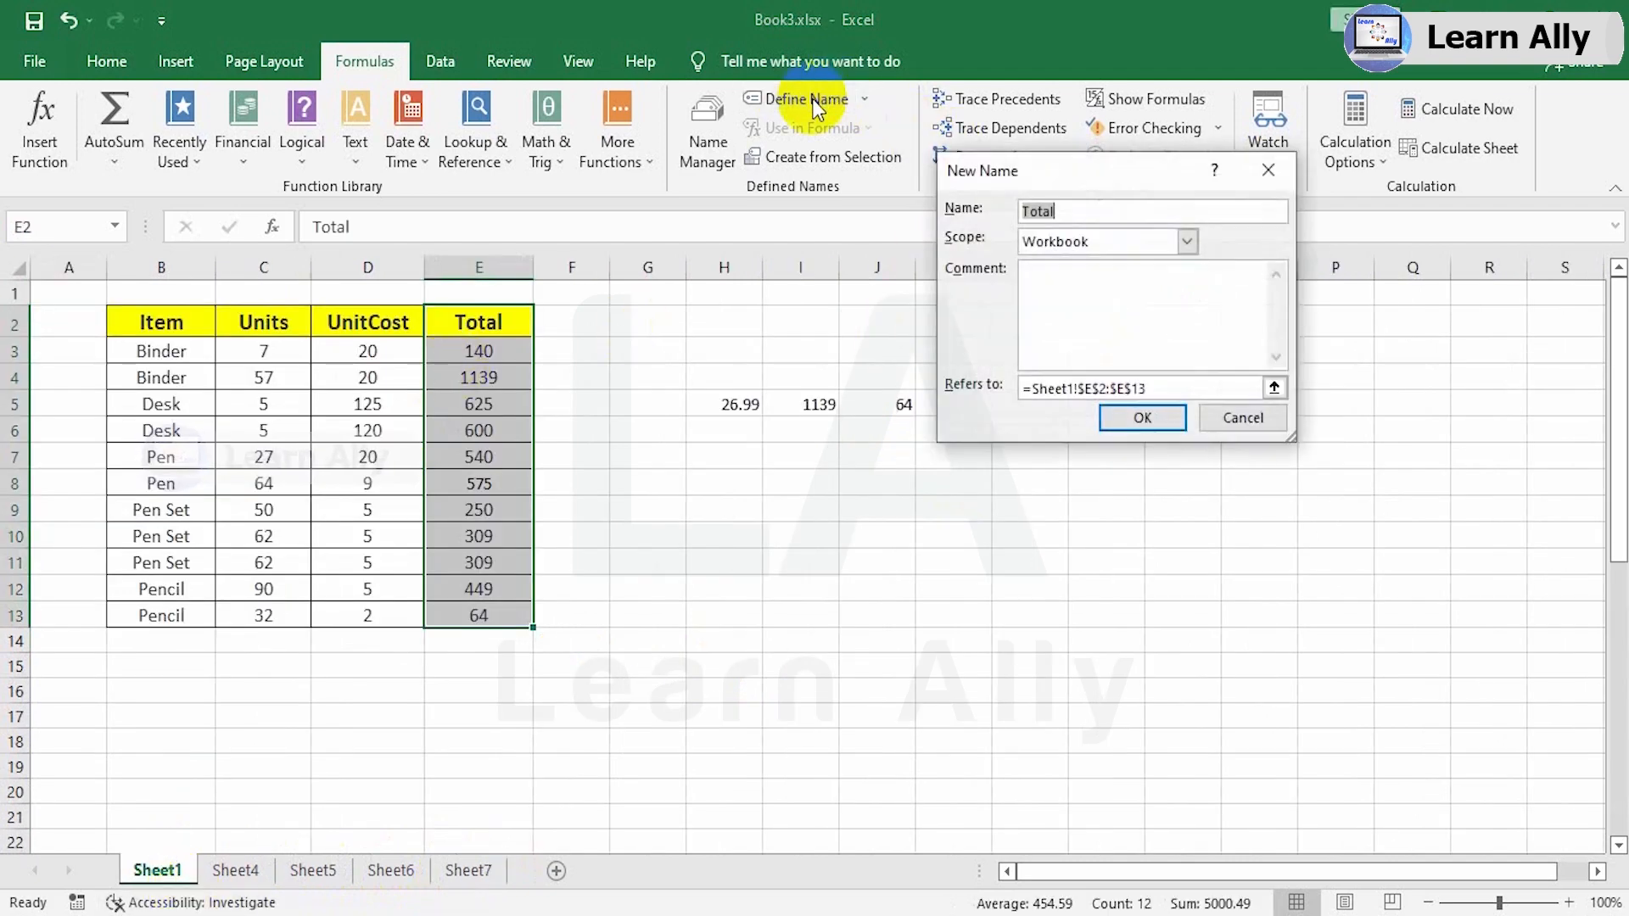
pyautogui.click(1187, 242)
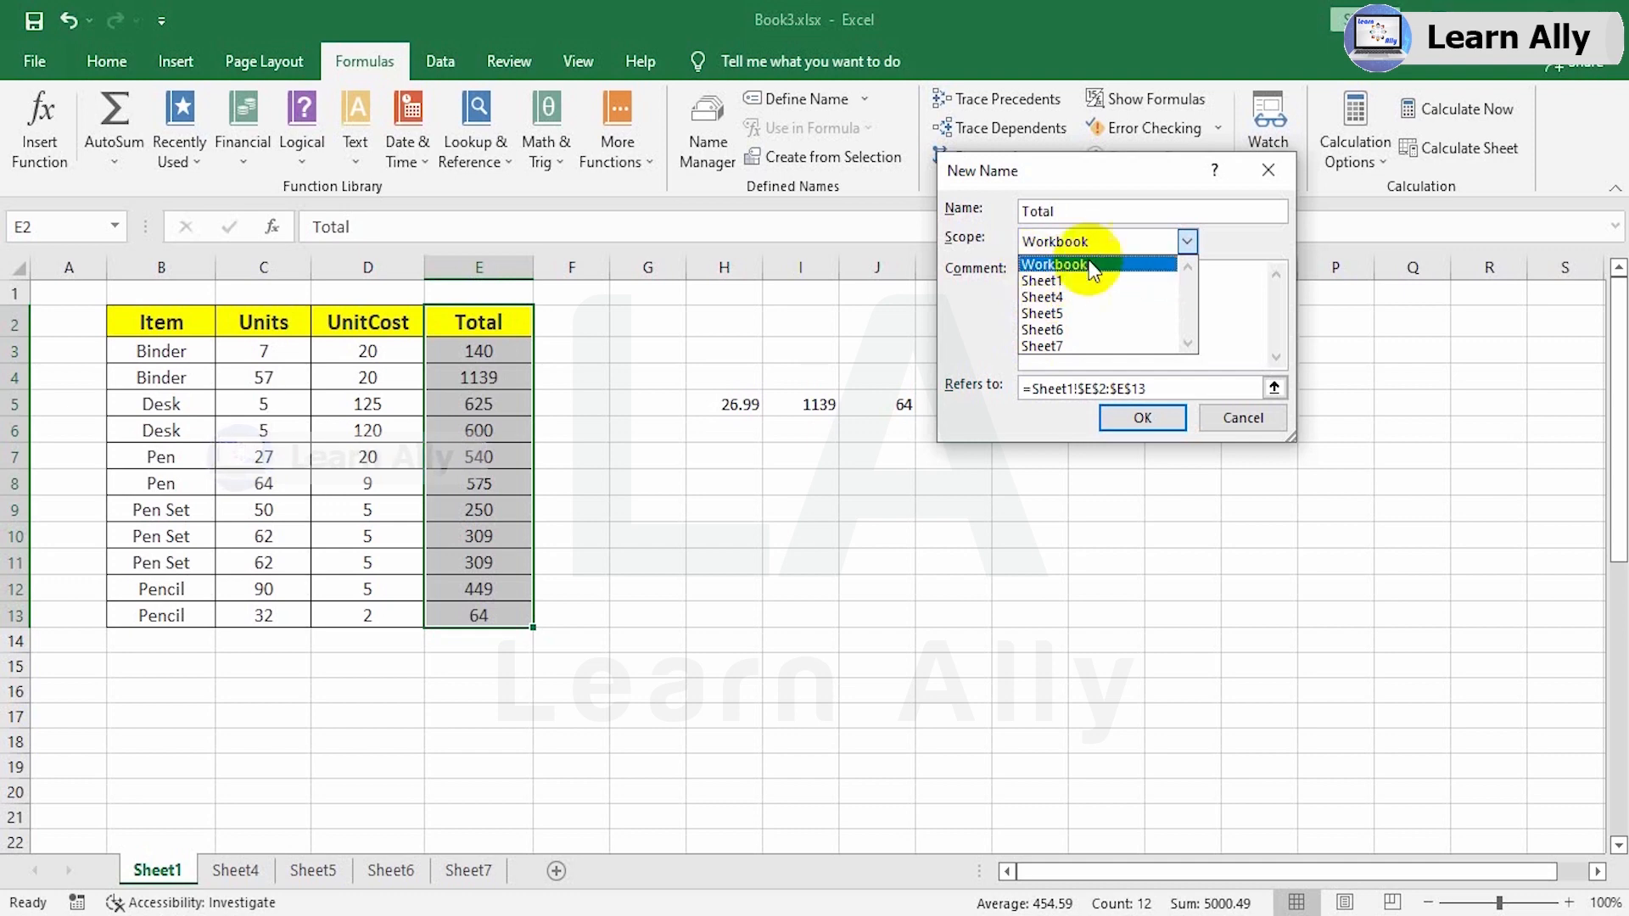
pyautogui.click(1054, 265)
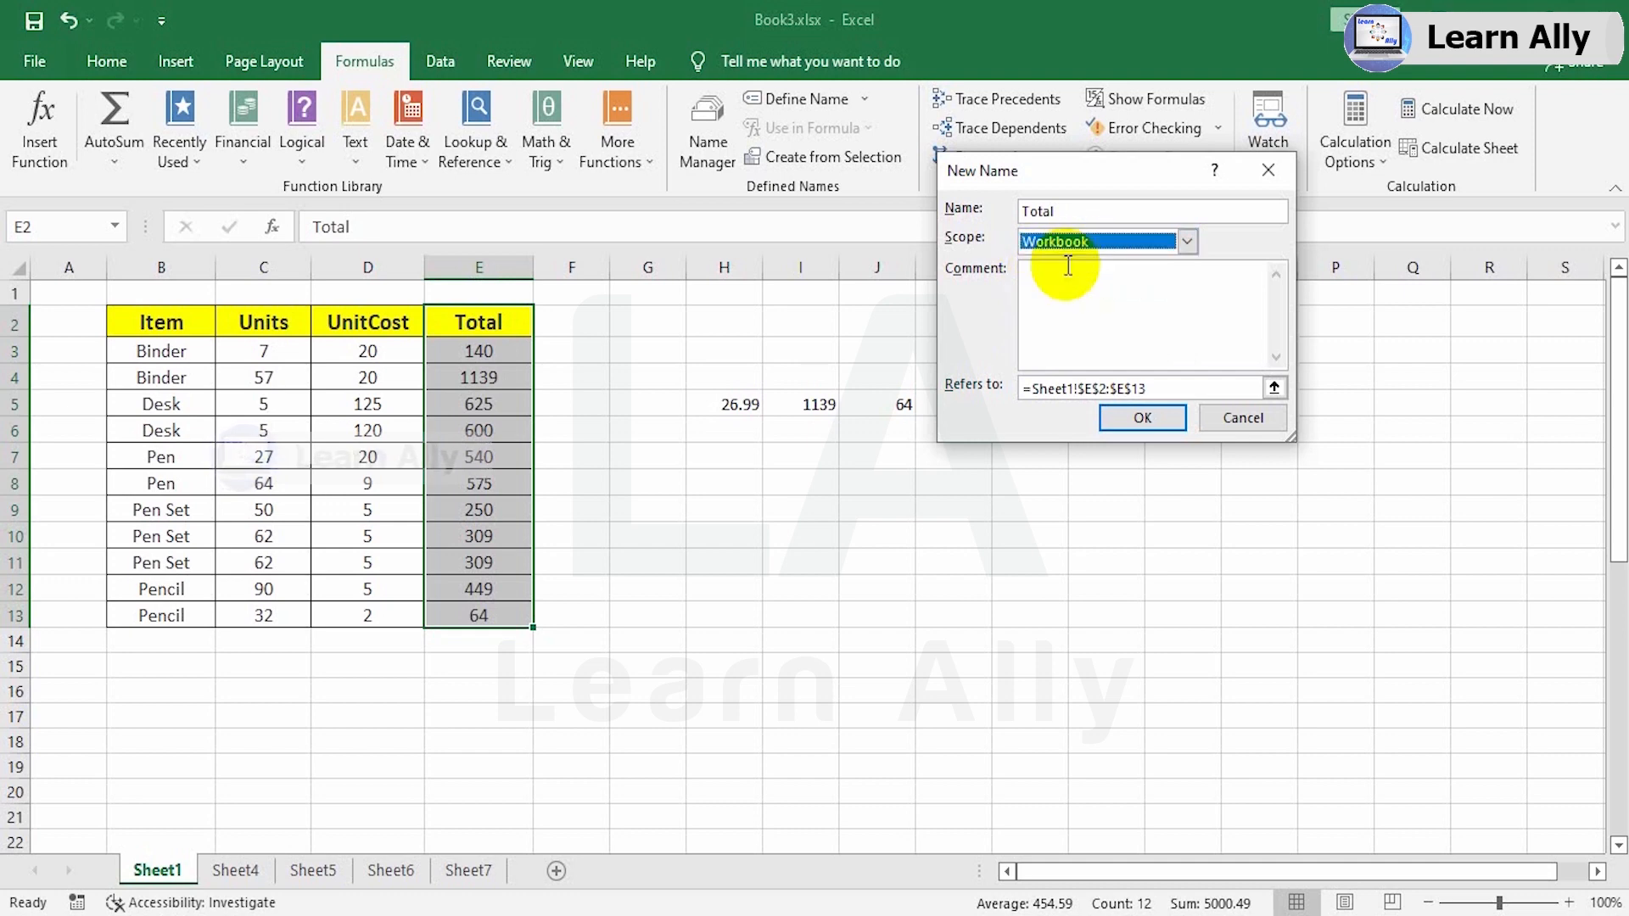
pyautogui.click(1057, 285)
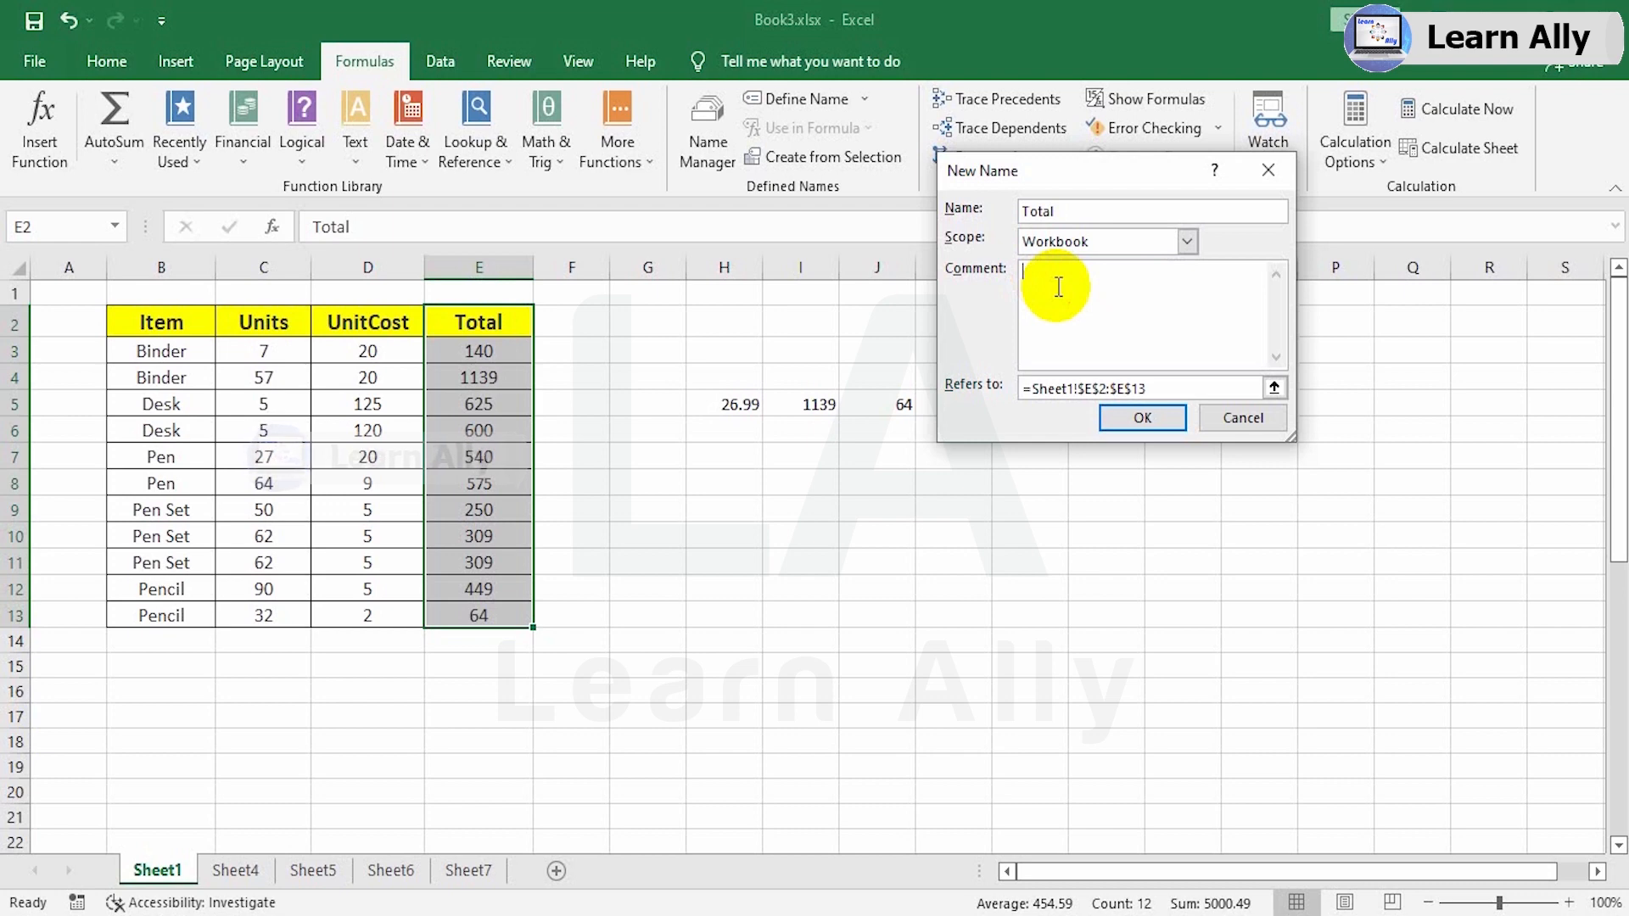
pyautogui.click(1177, 388)
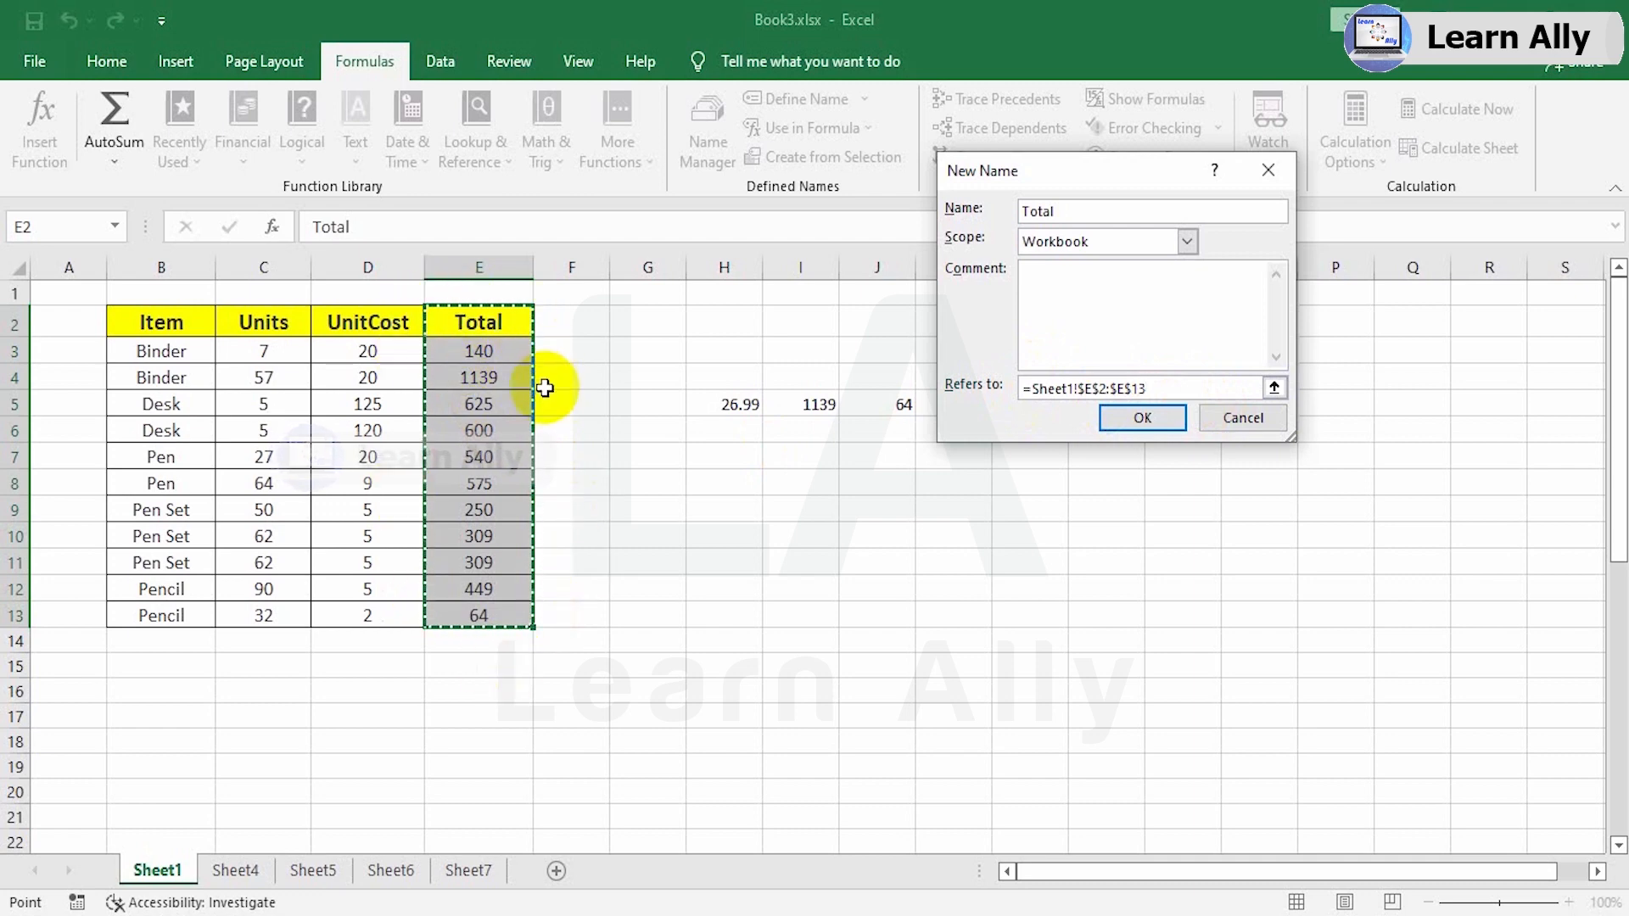
pyautogui.click(1143, 418)
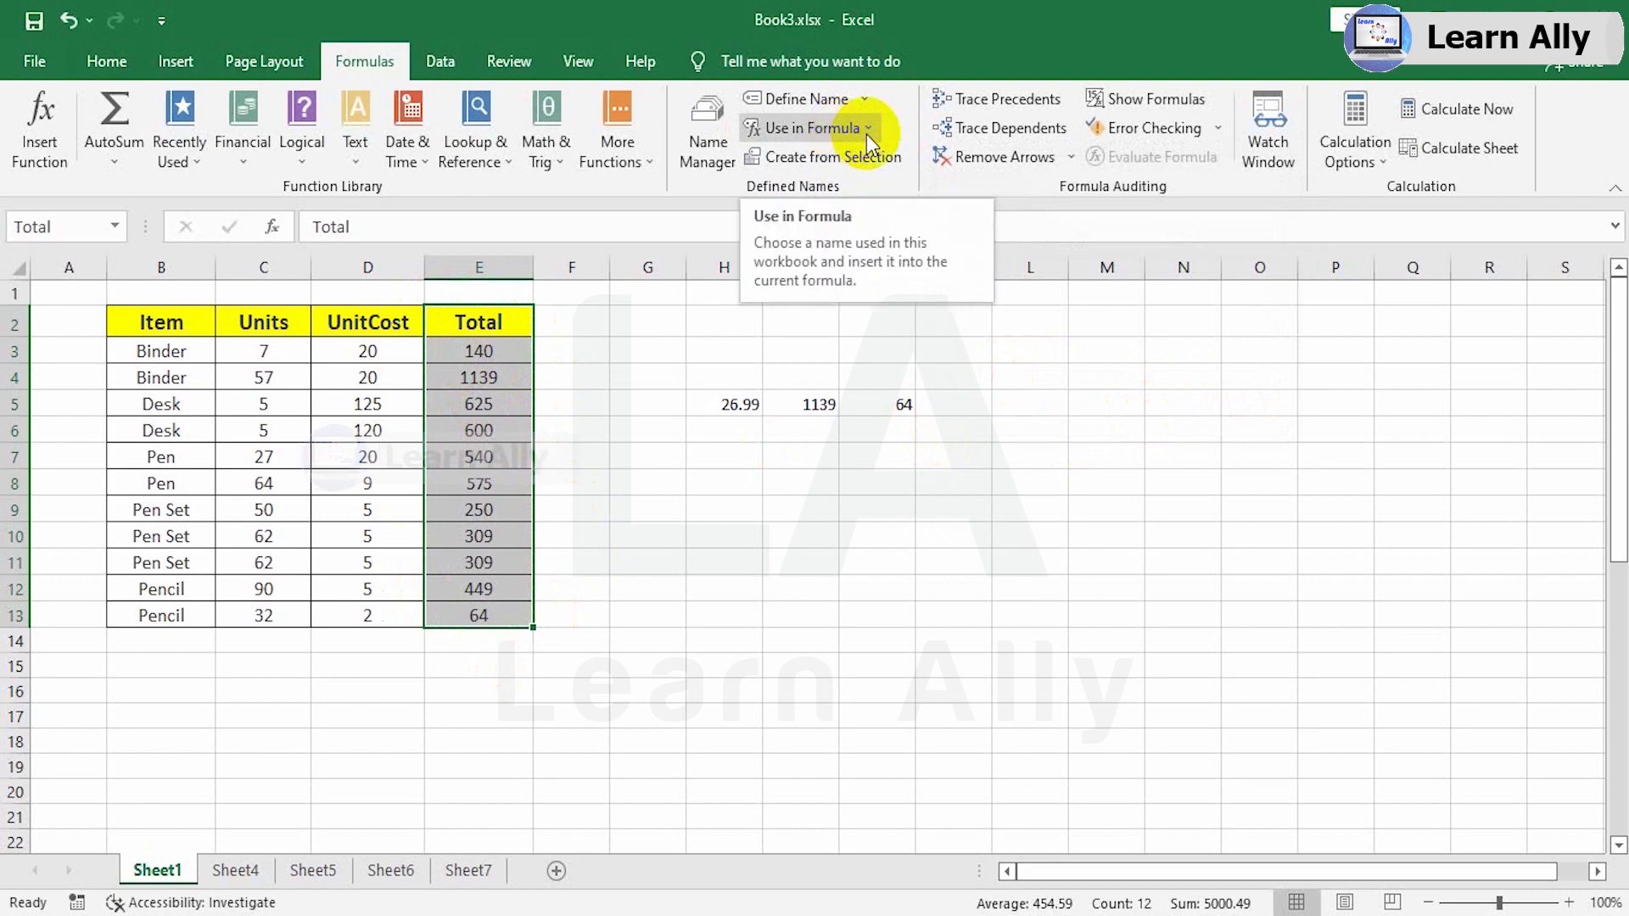
# Step: Enter a SUM formula in cell J8 that uses the defined name Total as its argument
pyautogui.click(869, 489)
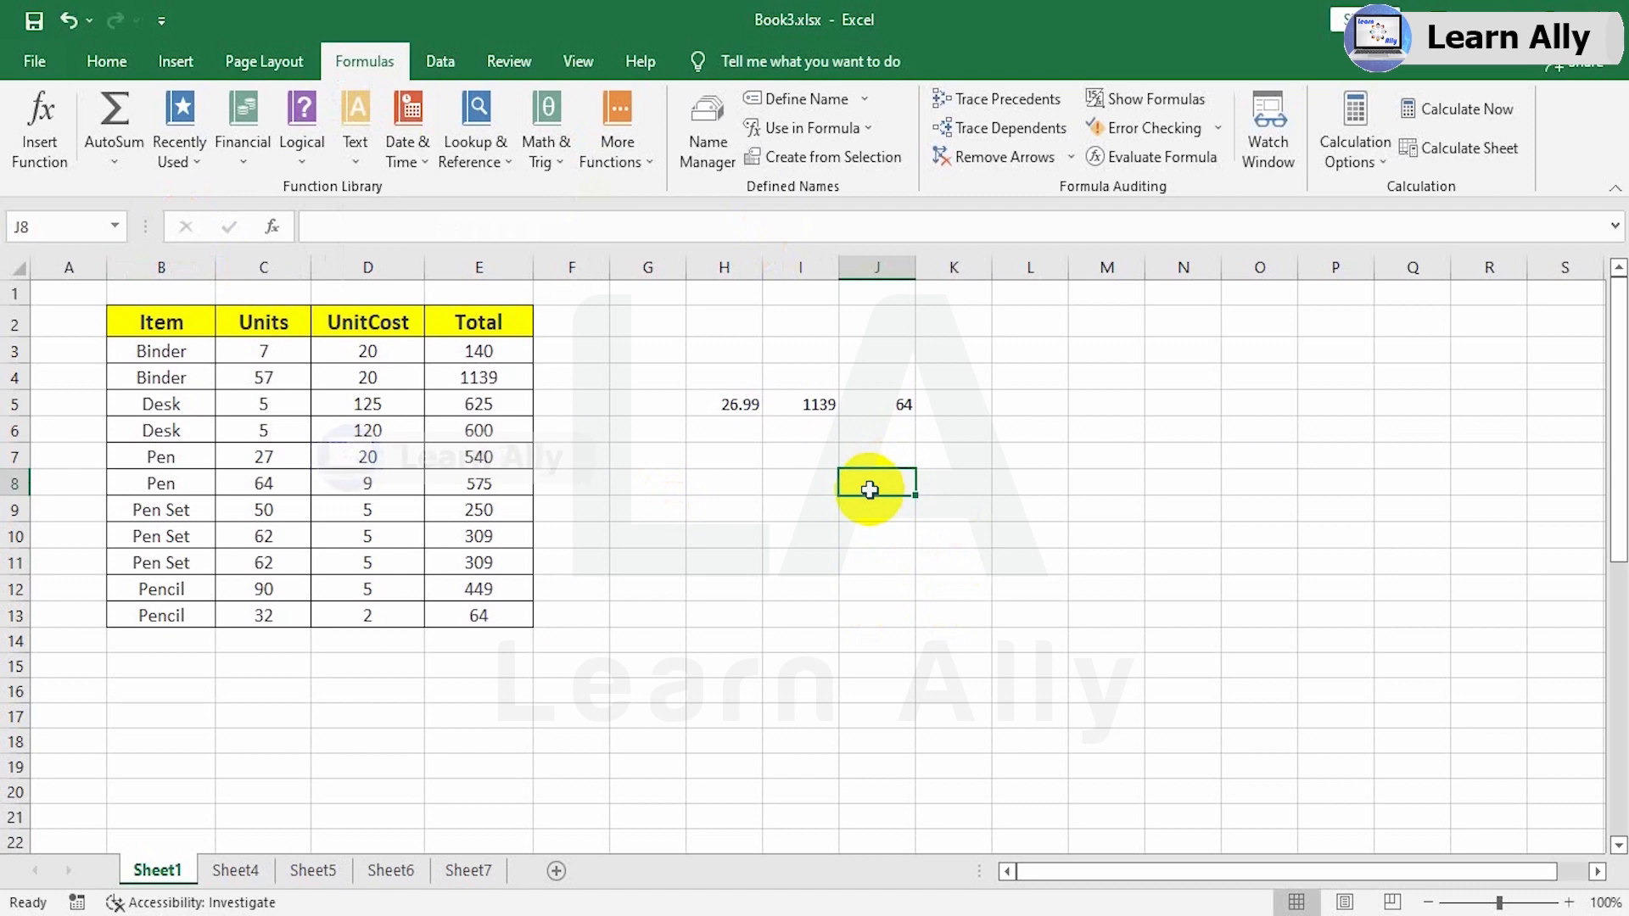
pyautogui.write('=sum')
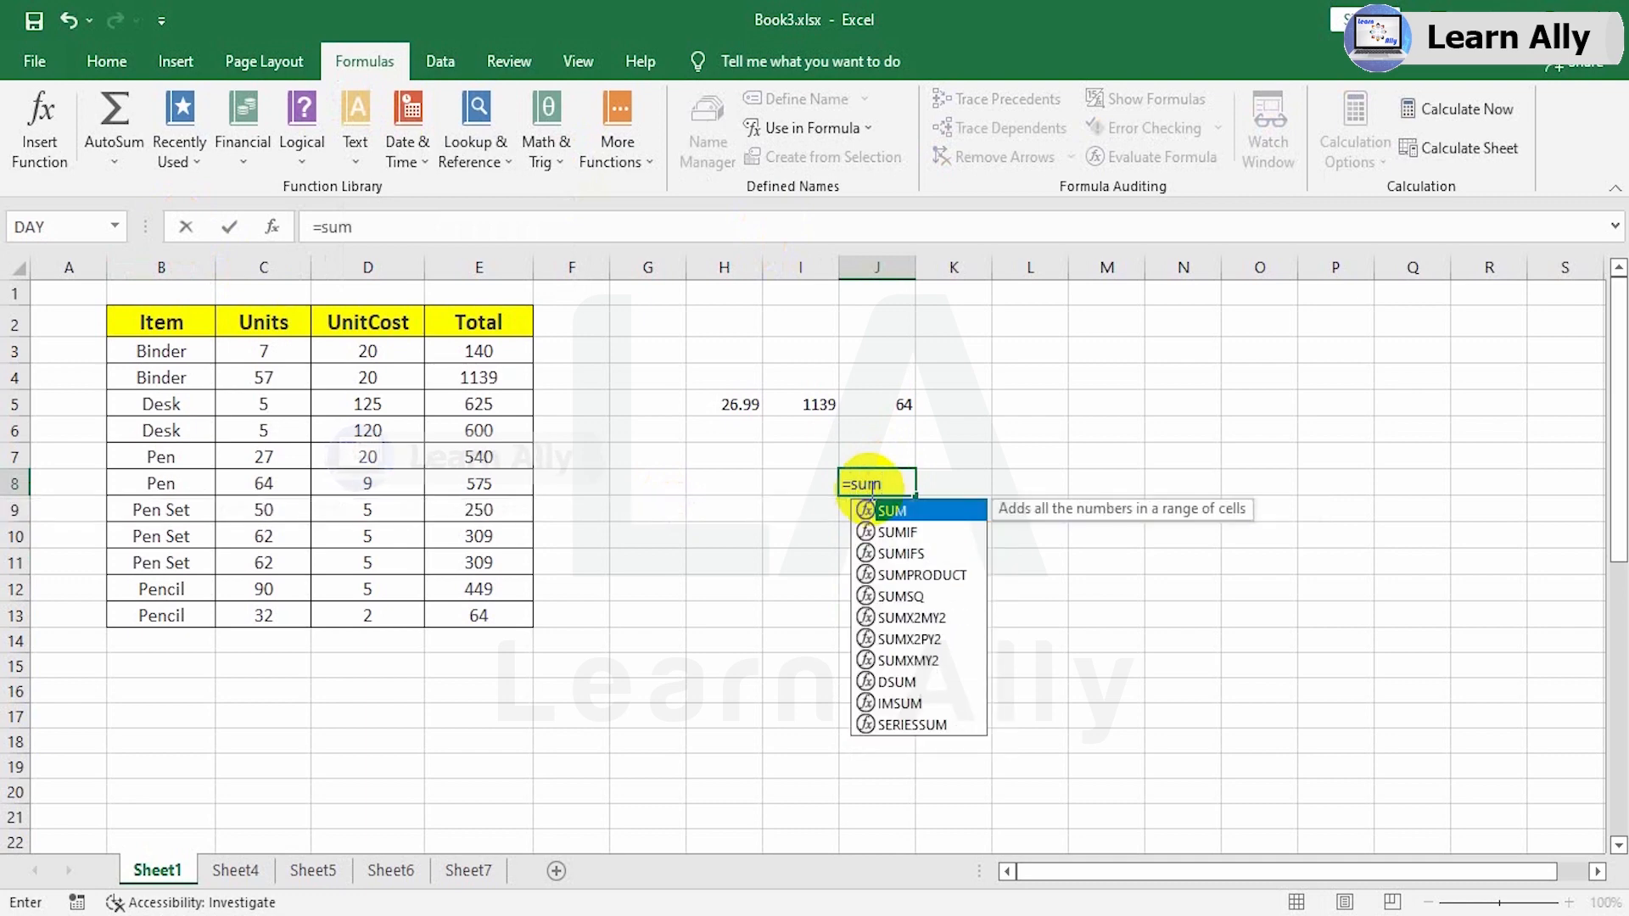
pyautogui.doubleClick(908, 512)
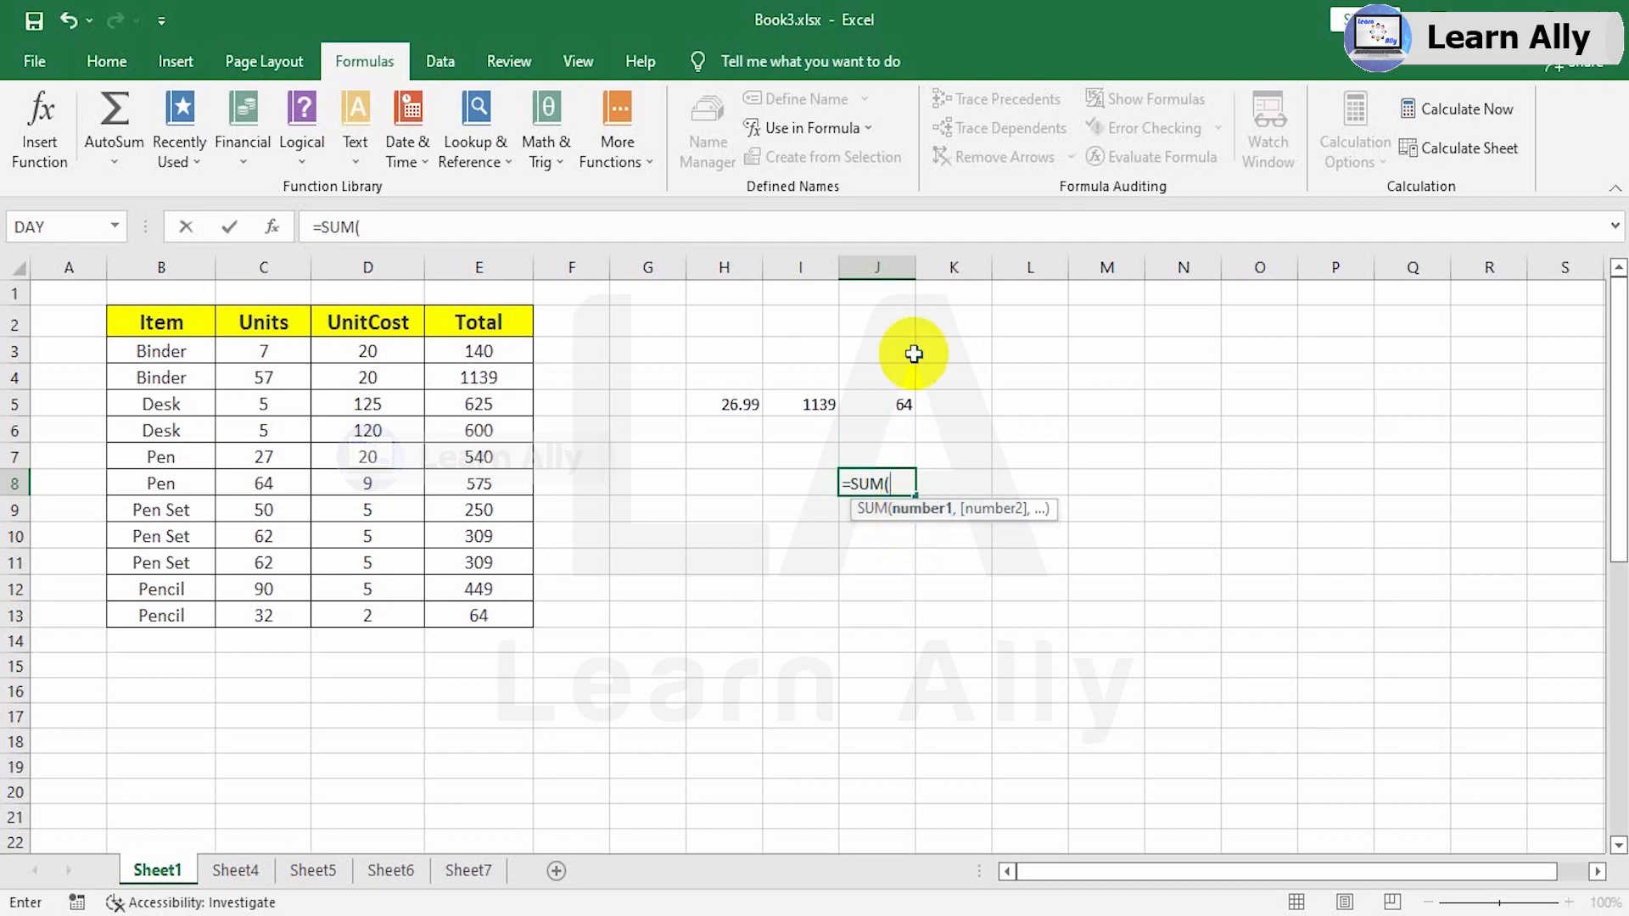
pyautogui.click(866, 128)
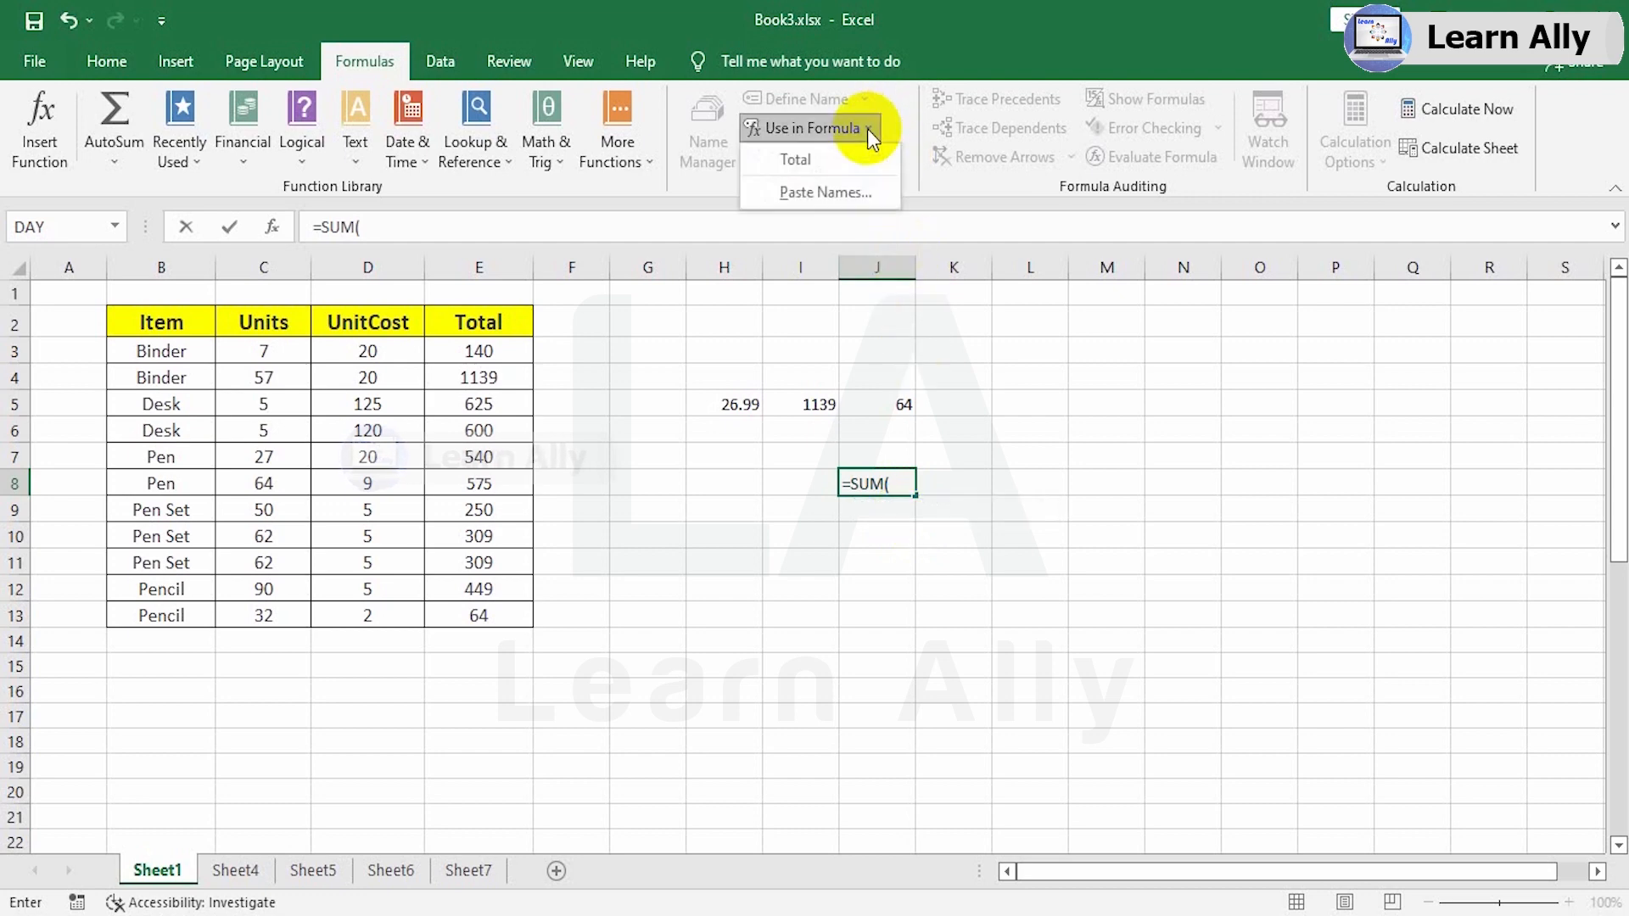
pyautogui.click(794, 160)
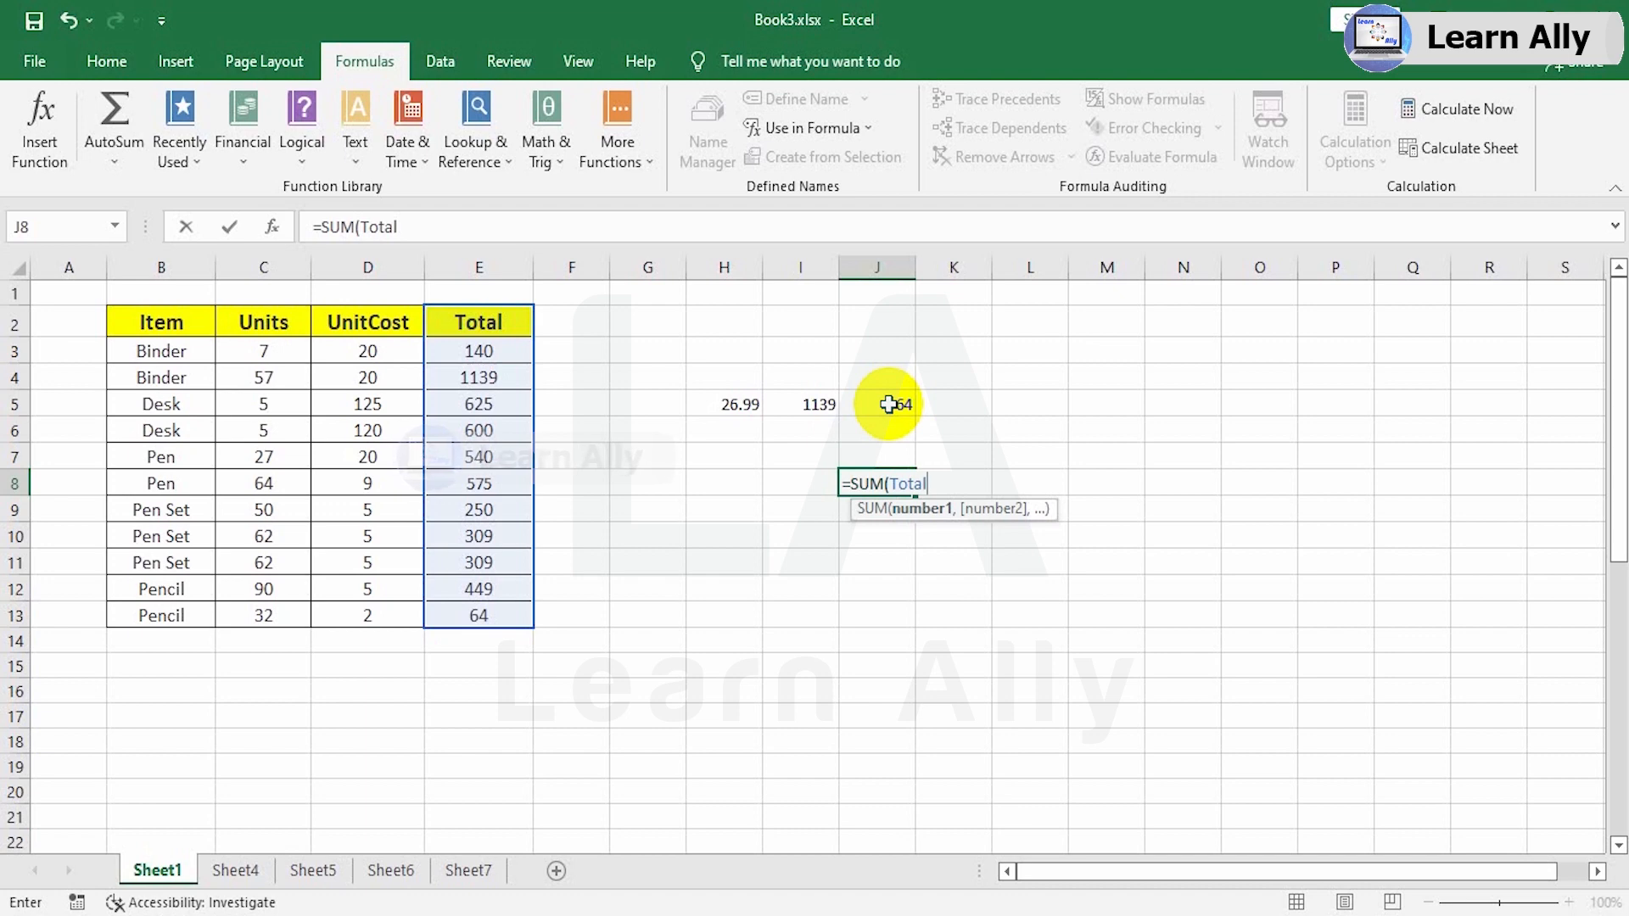
pyautogui.write(')')
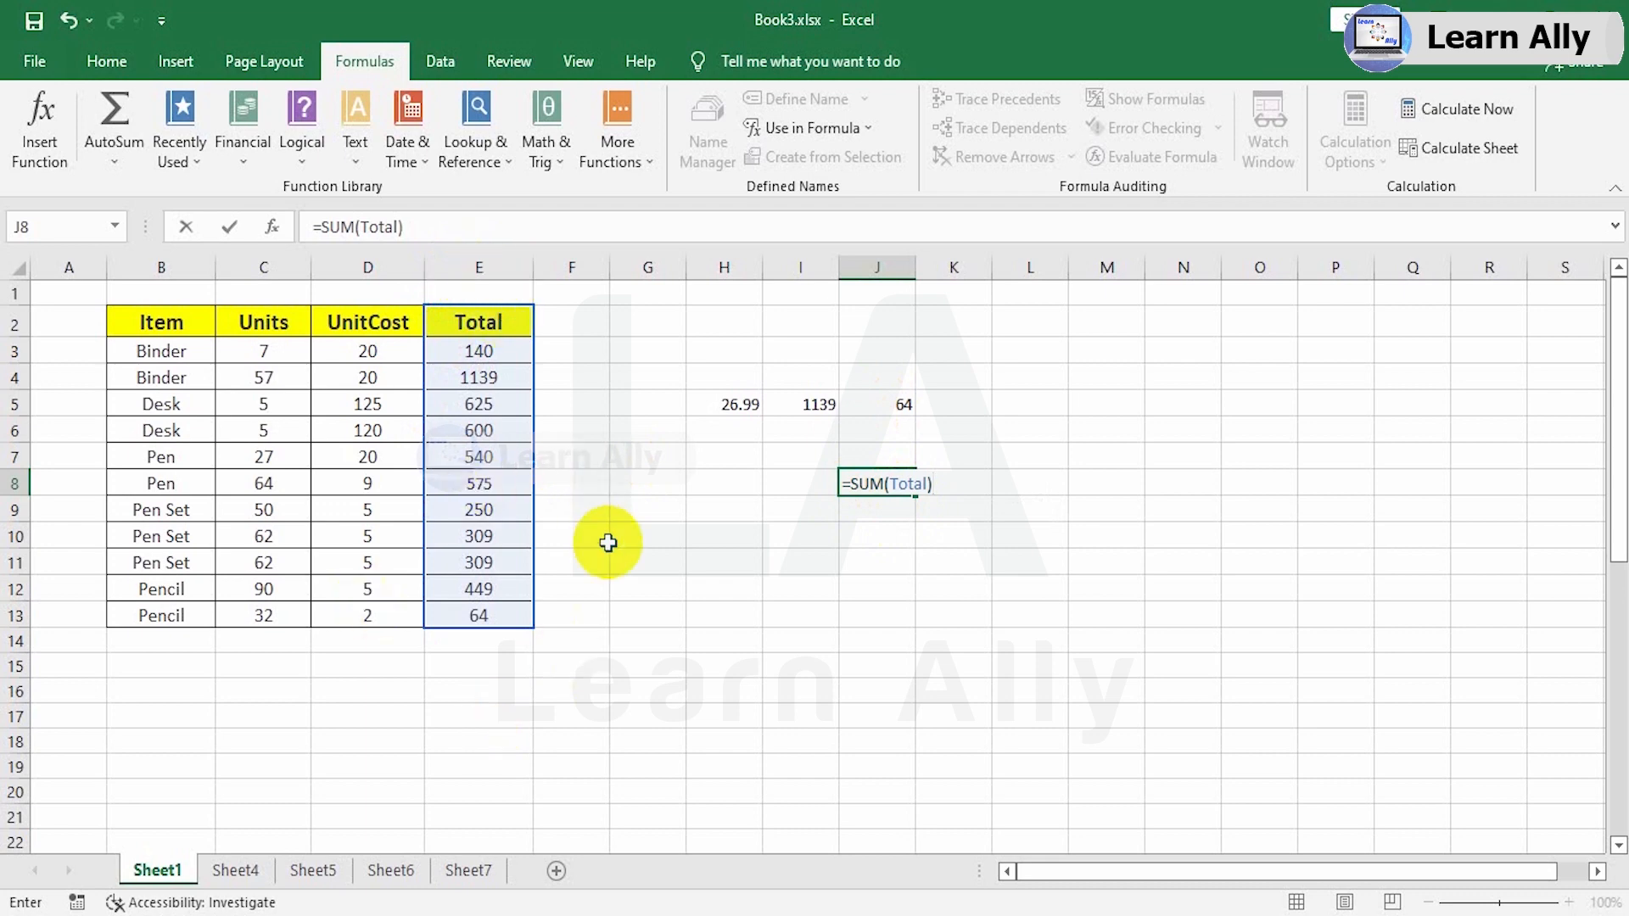
pyautogui.press('Return')
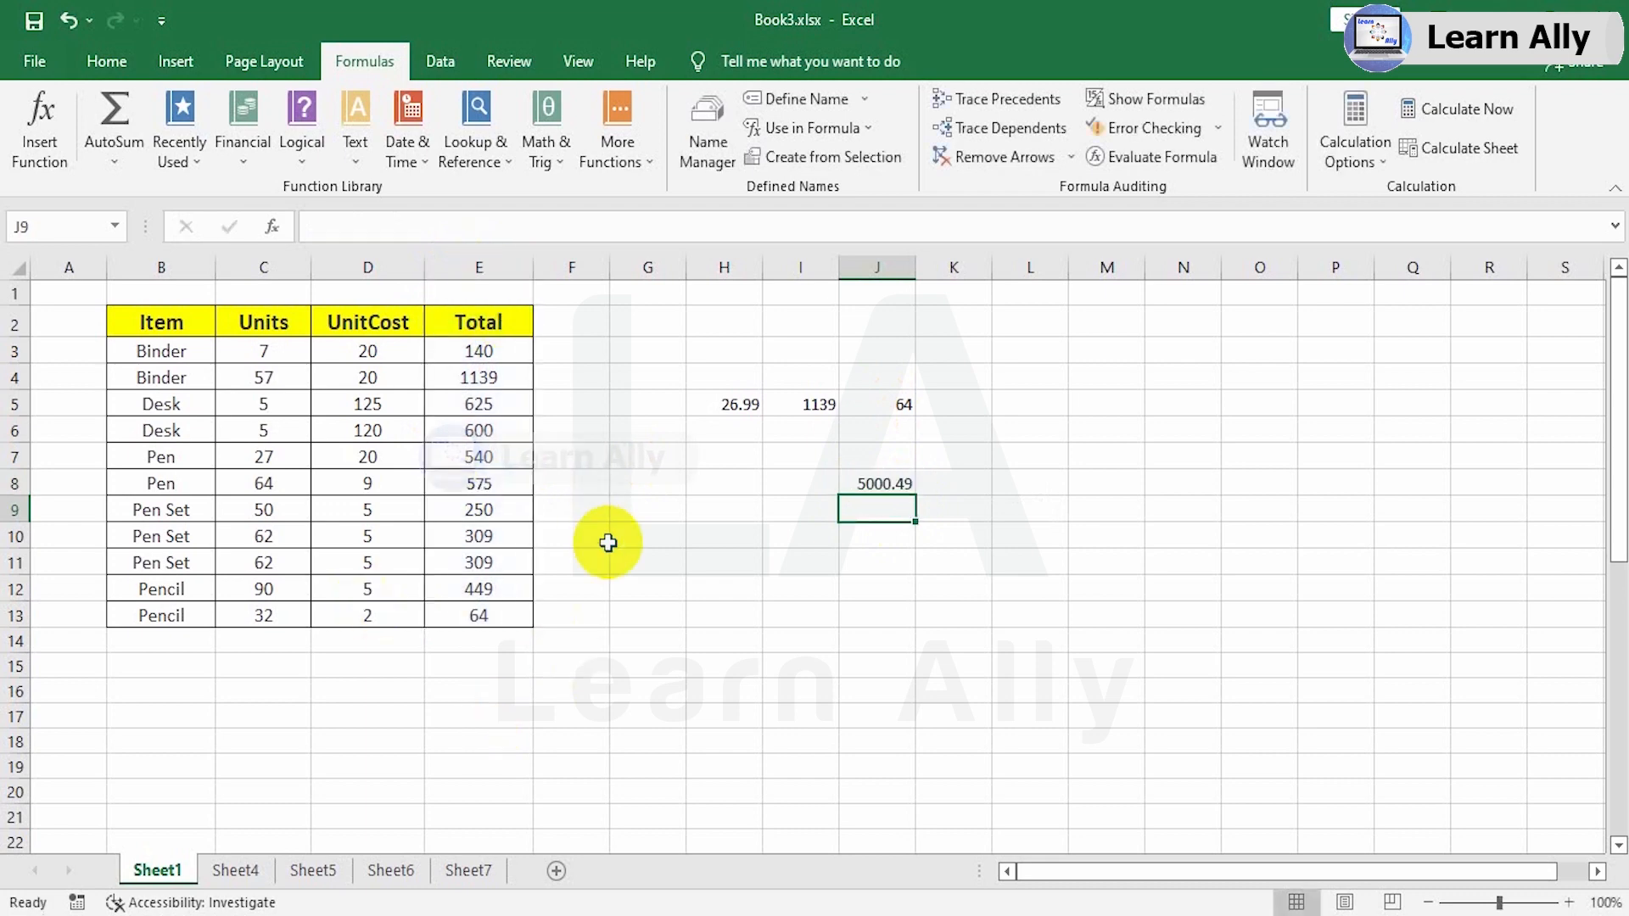
pyautogui.click(878, 488)
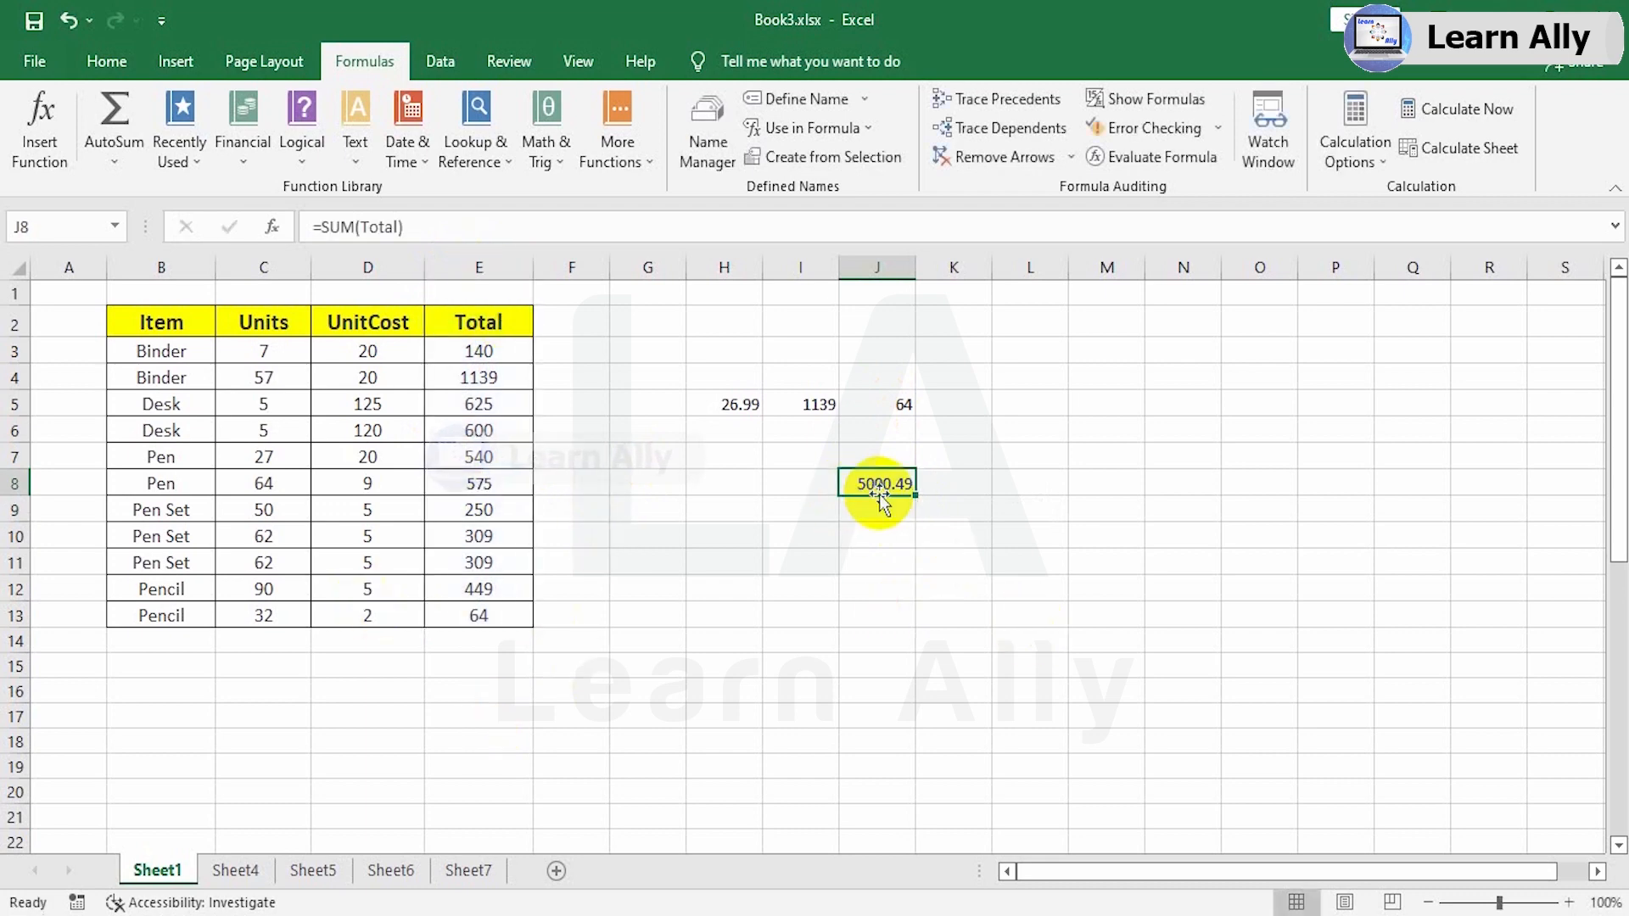
# Step: Enter the formula =MAX(Total) in cell J7 using the defined name
pyautogui.click(879, 457)
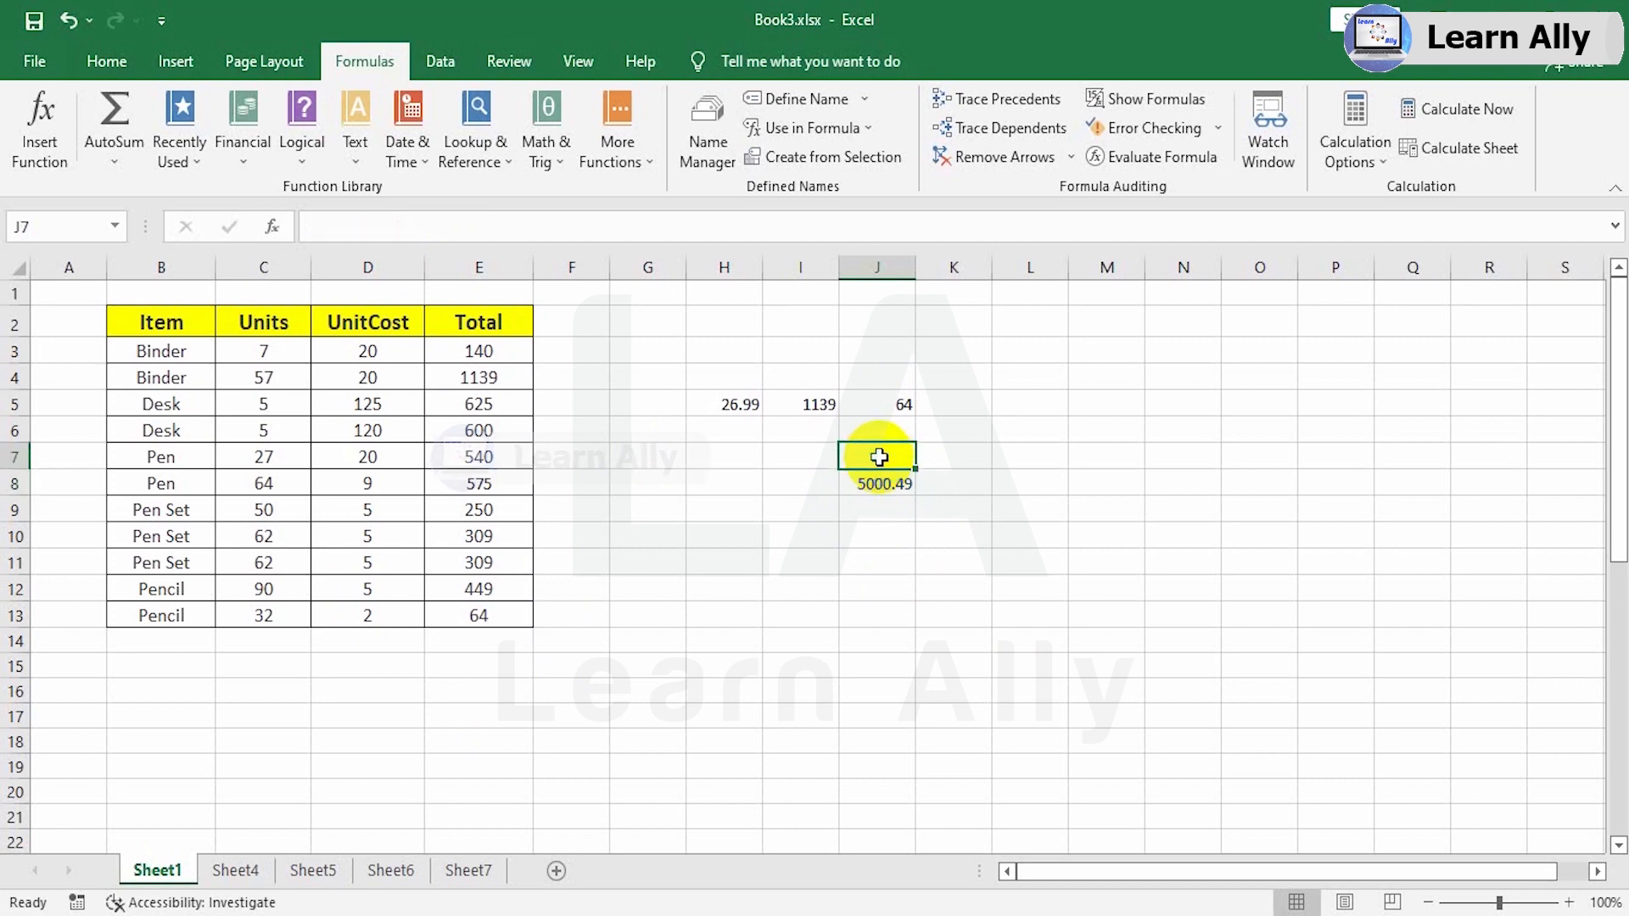
pyautogui.write('=ma')
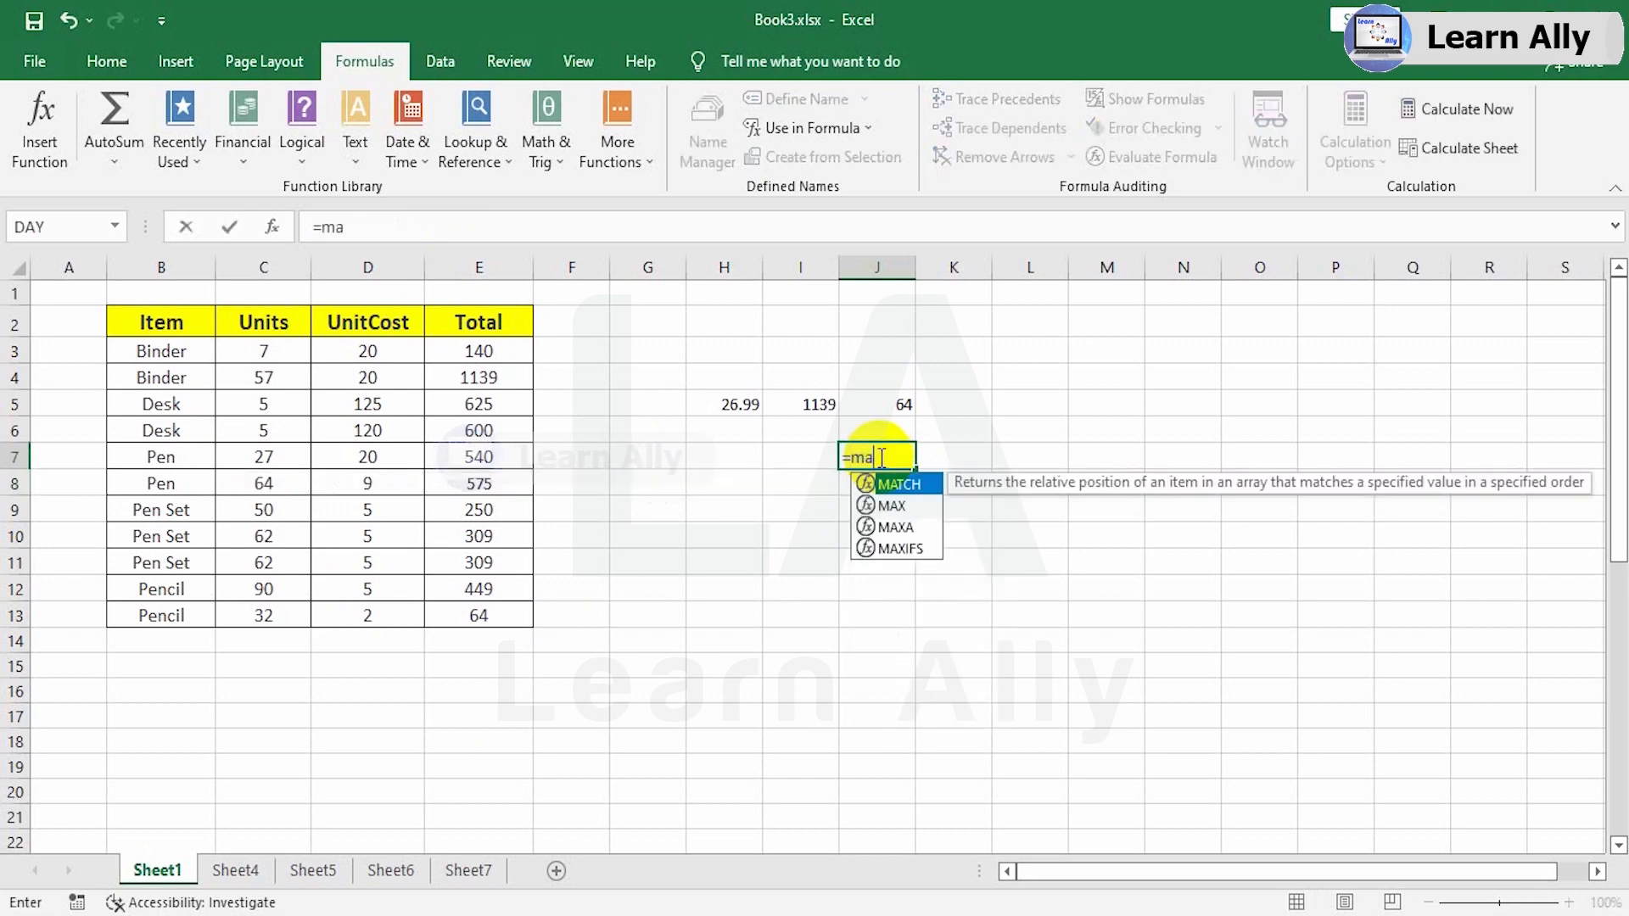
pyautogui.write('x')
pyautogui.doubleClick(888, 481)
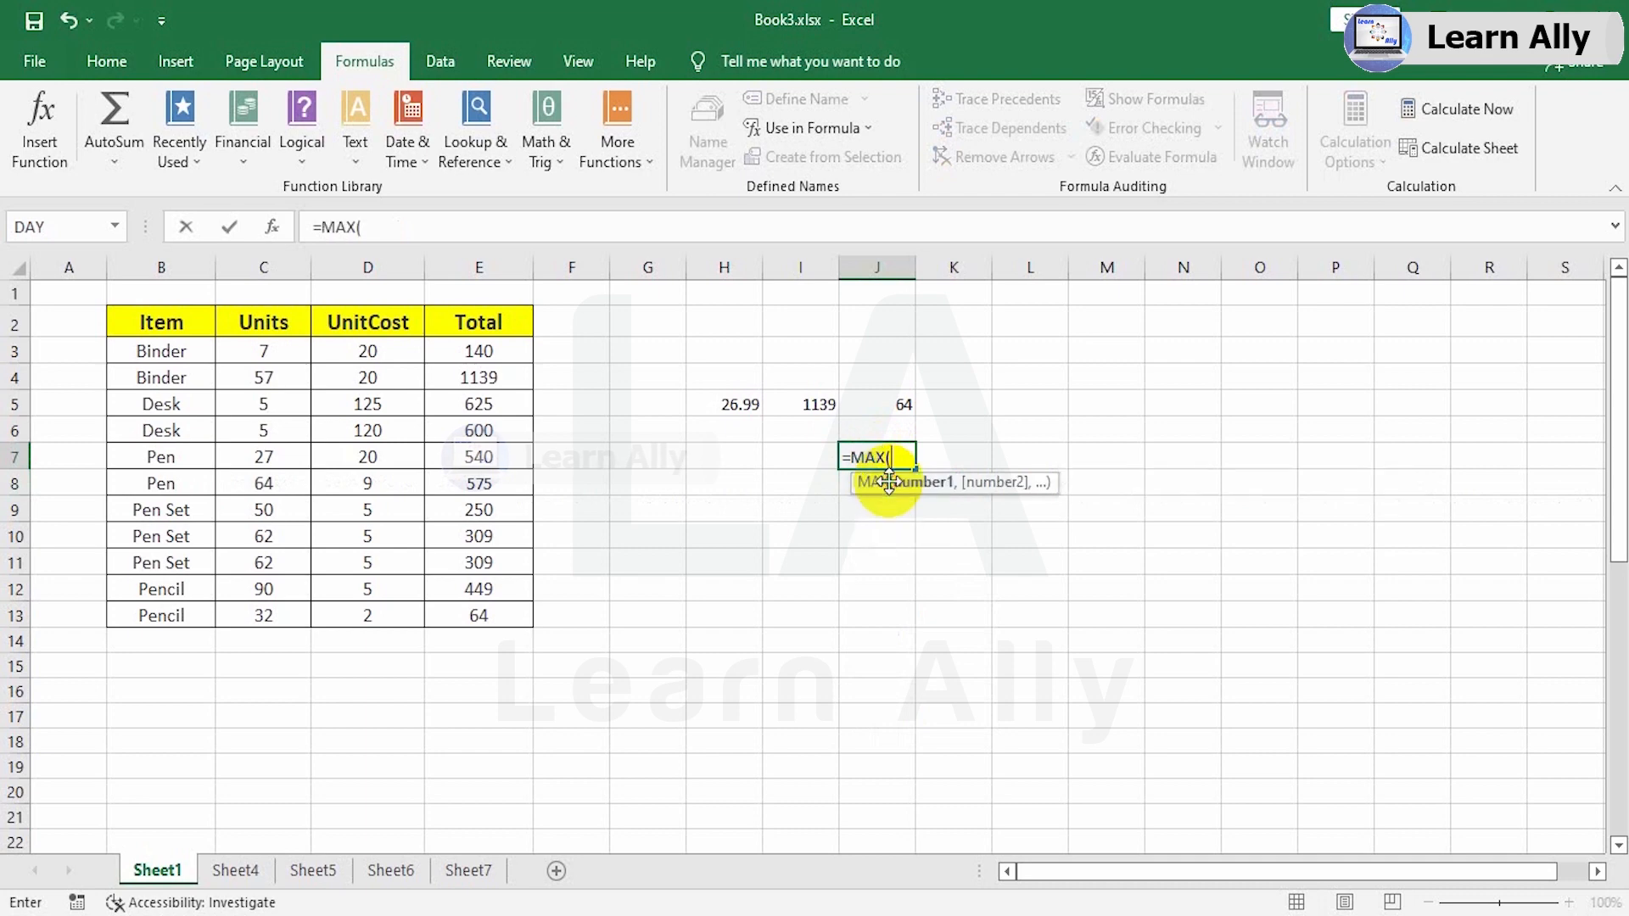
pyautogui.click(855, 130)
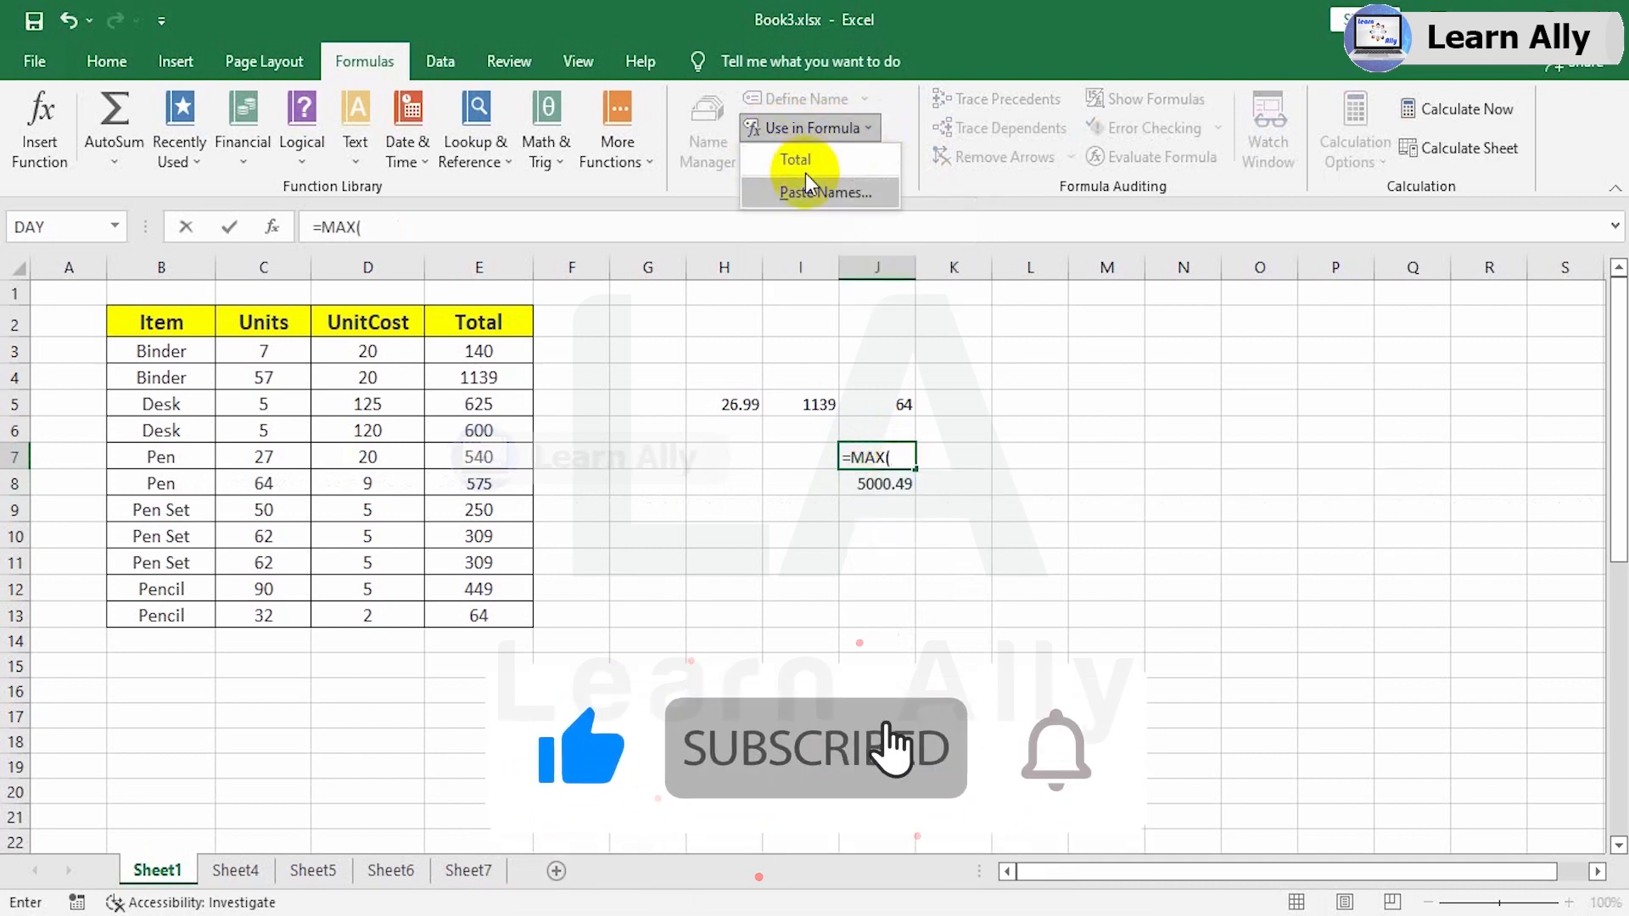
pyautogui.click(904, 455)
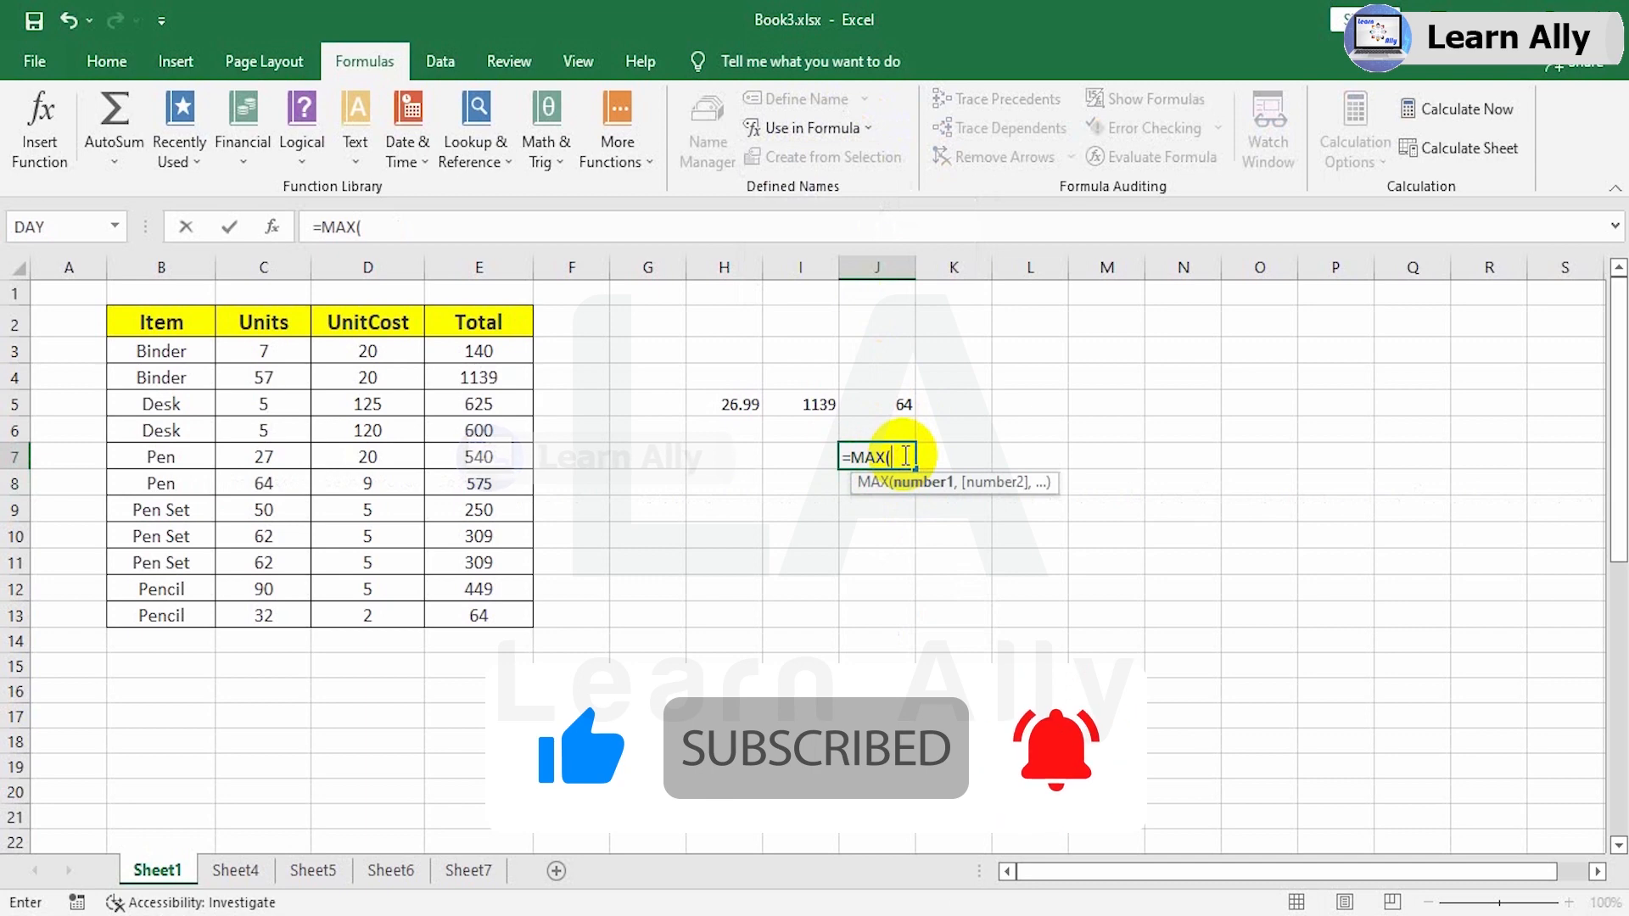
pyautogui.write('t')
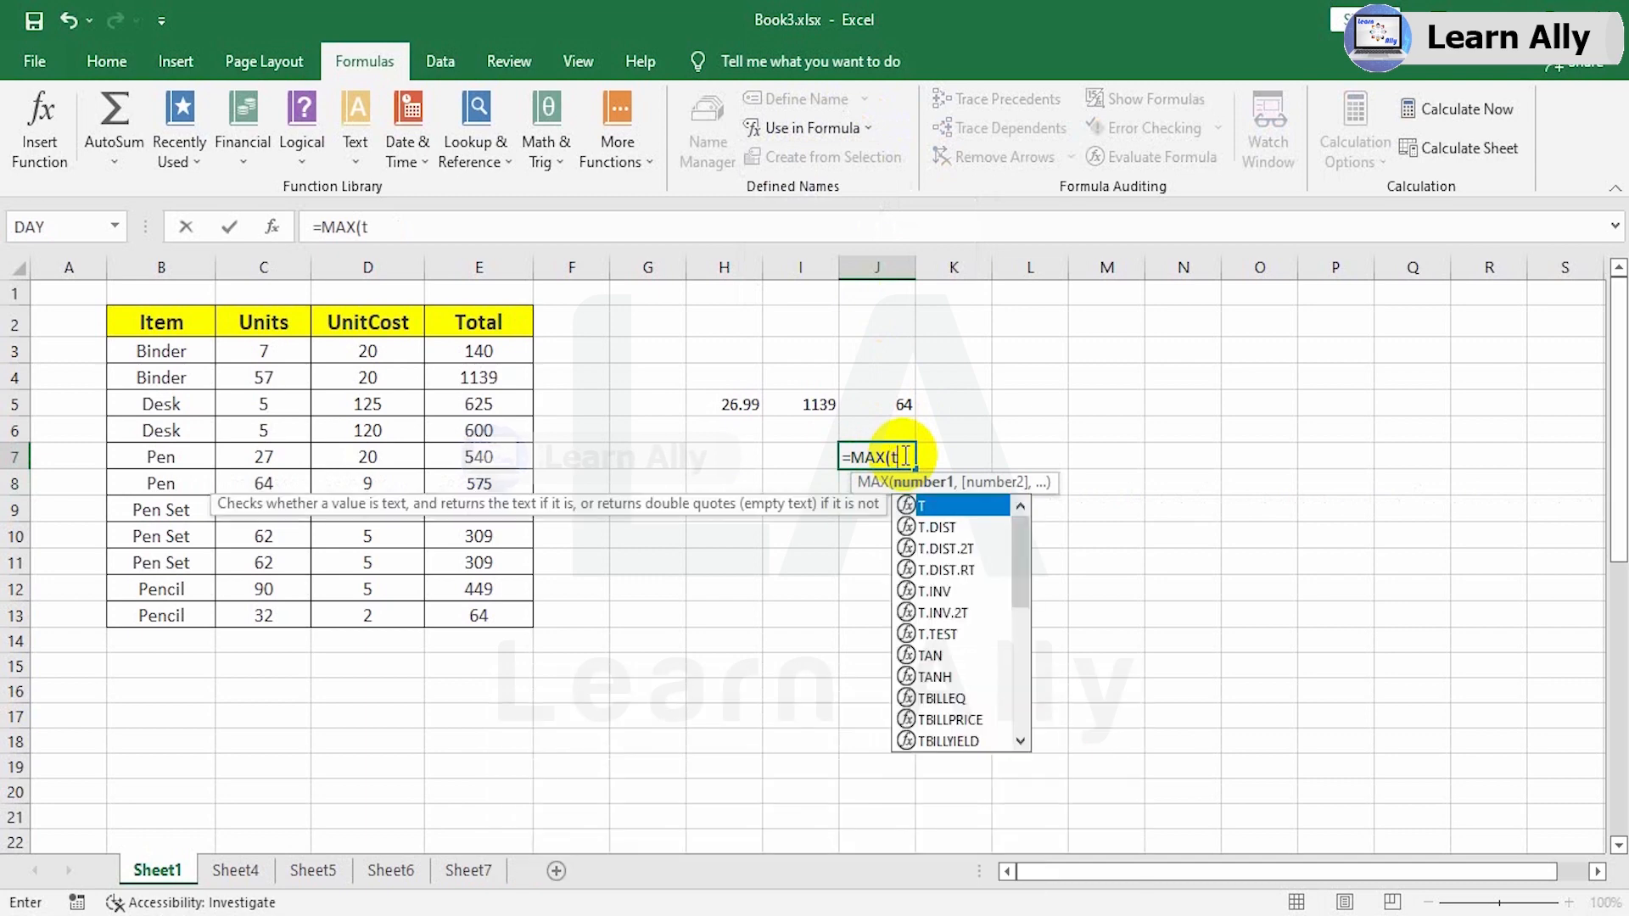
pyautogui.write('otal')
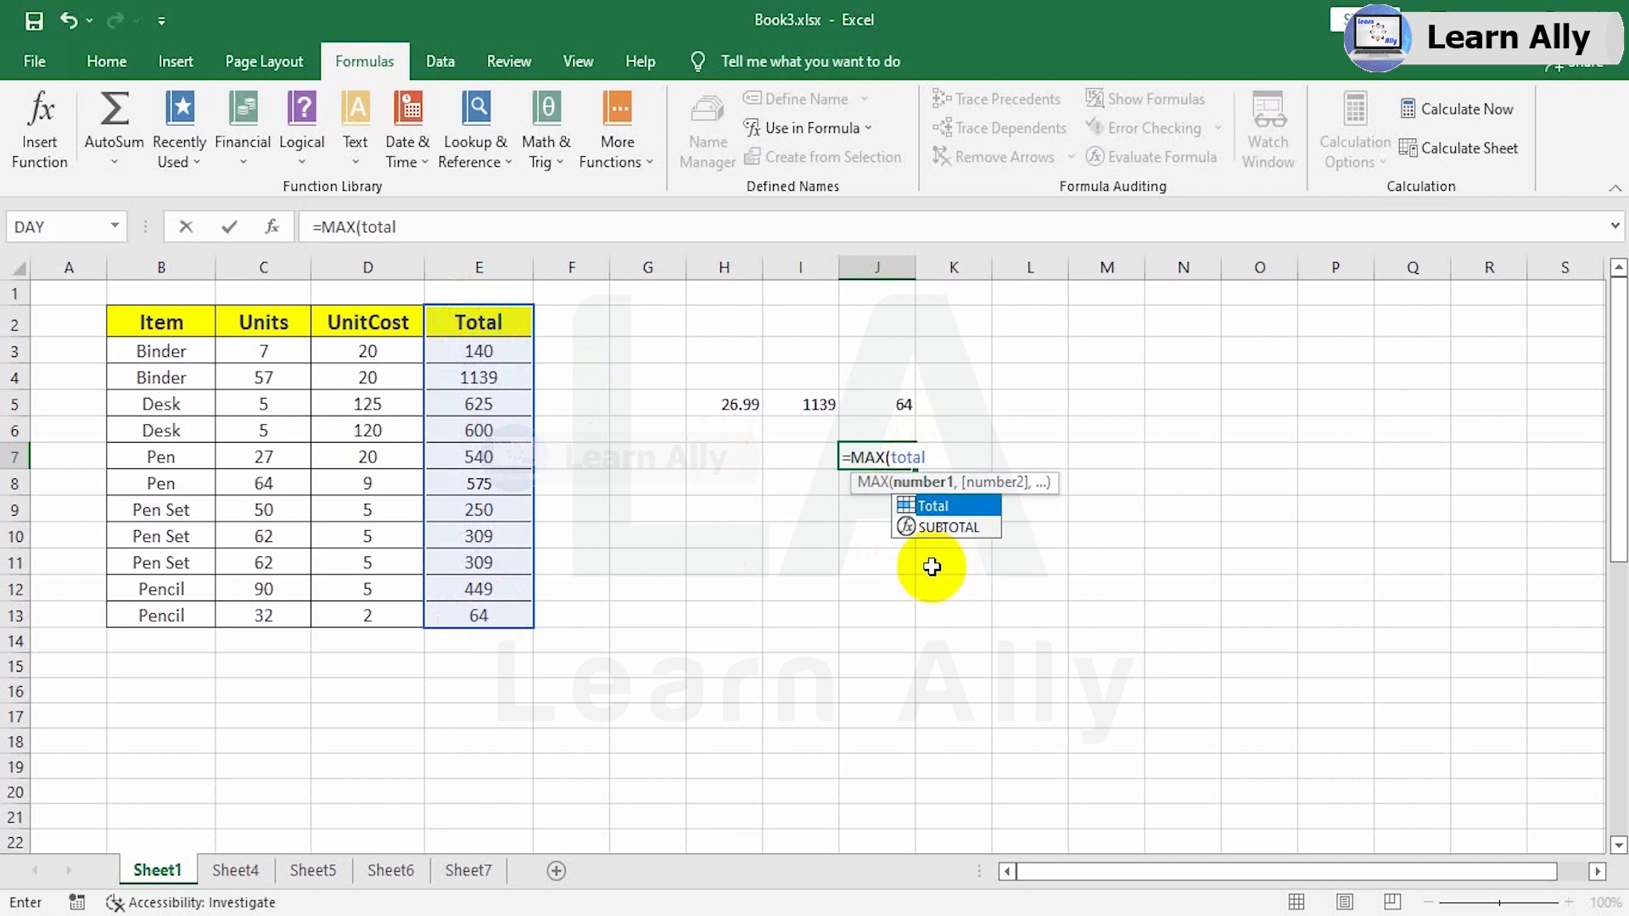
pyautogui.press('Tab')
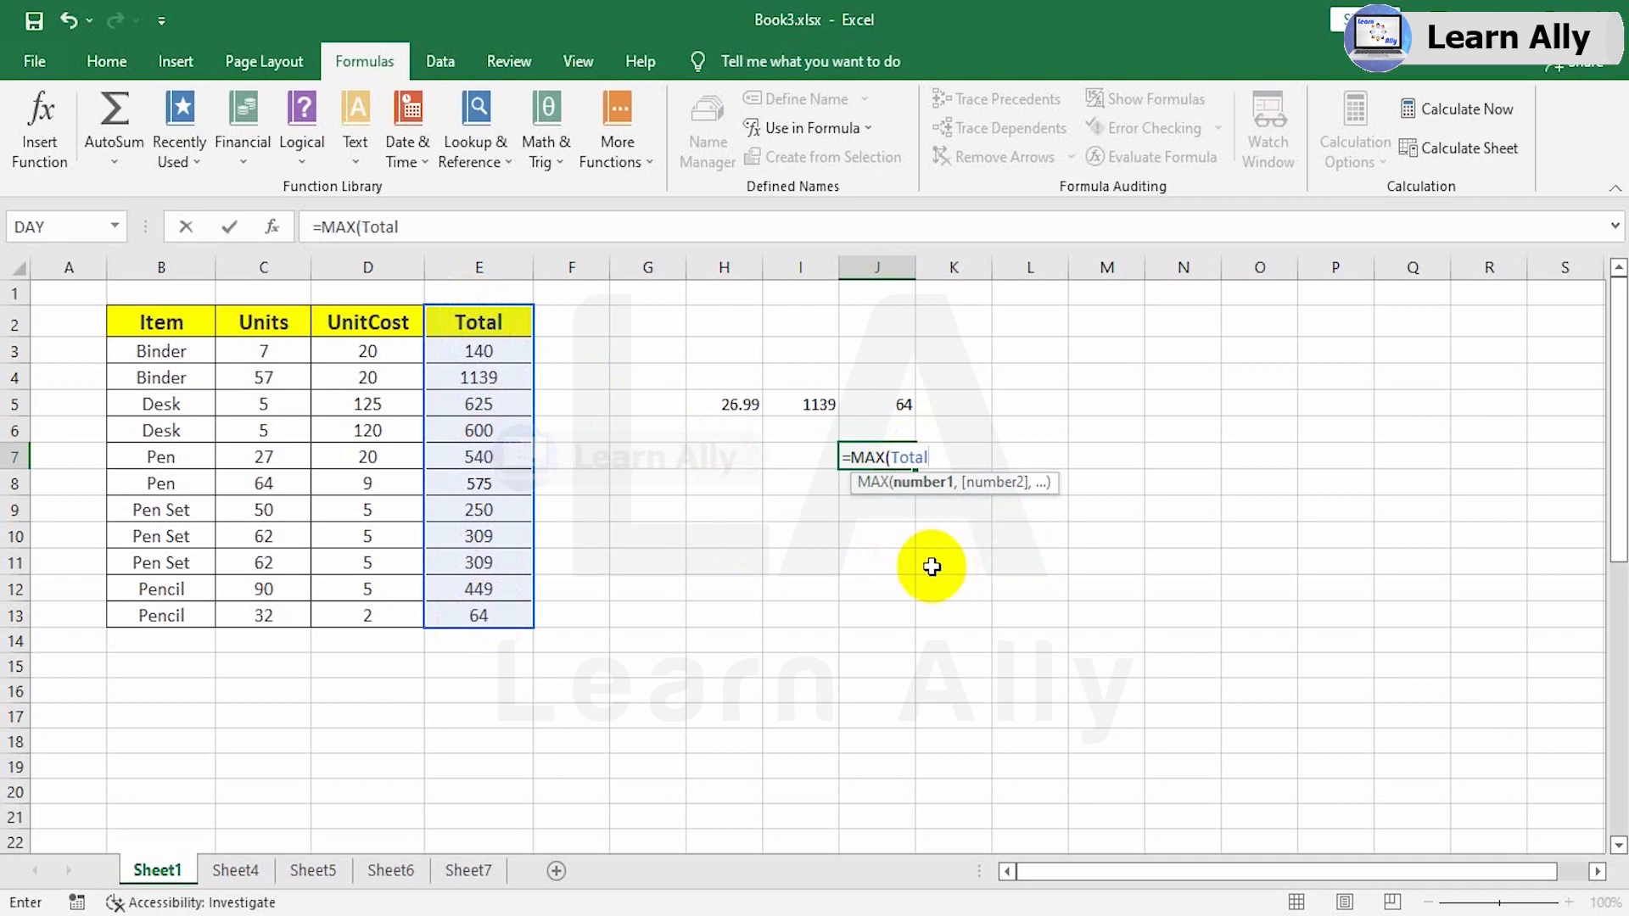
pyautogui.write(')')
pyautogui.press('Return')
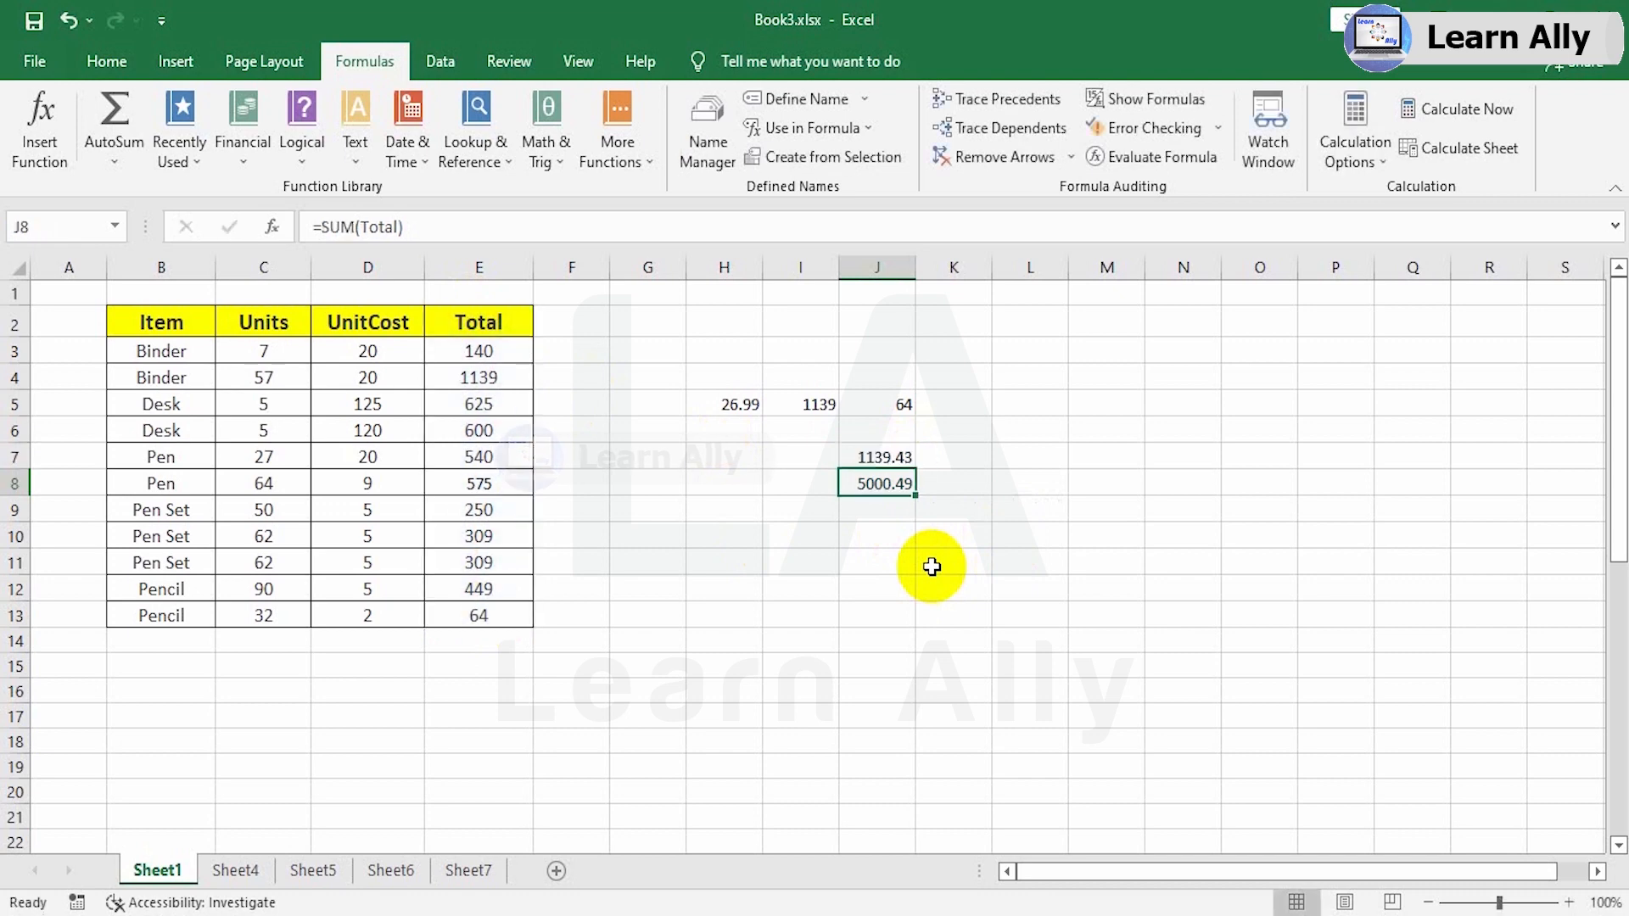
pyautogui.click(888, 456)
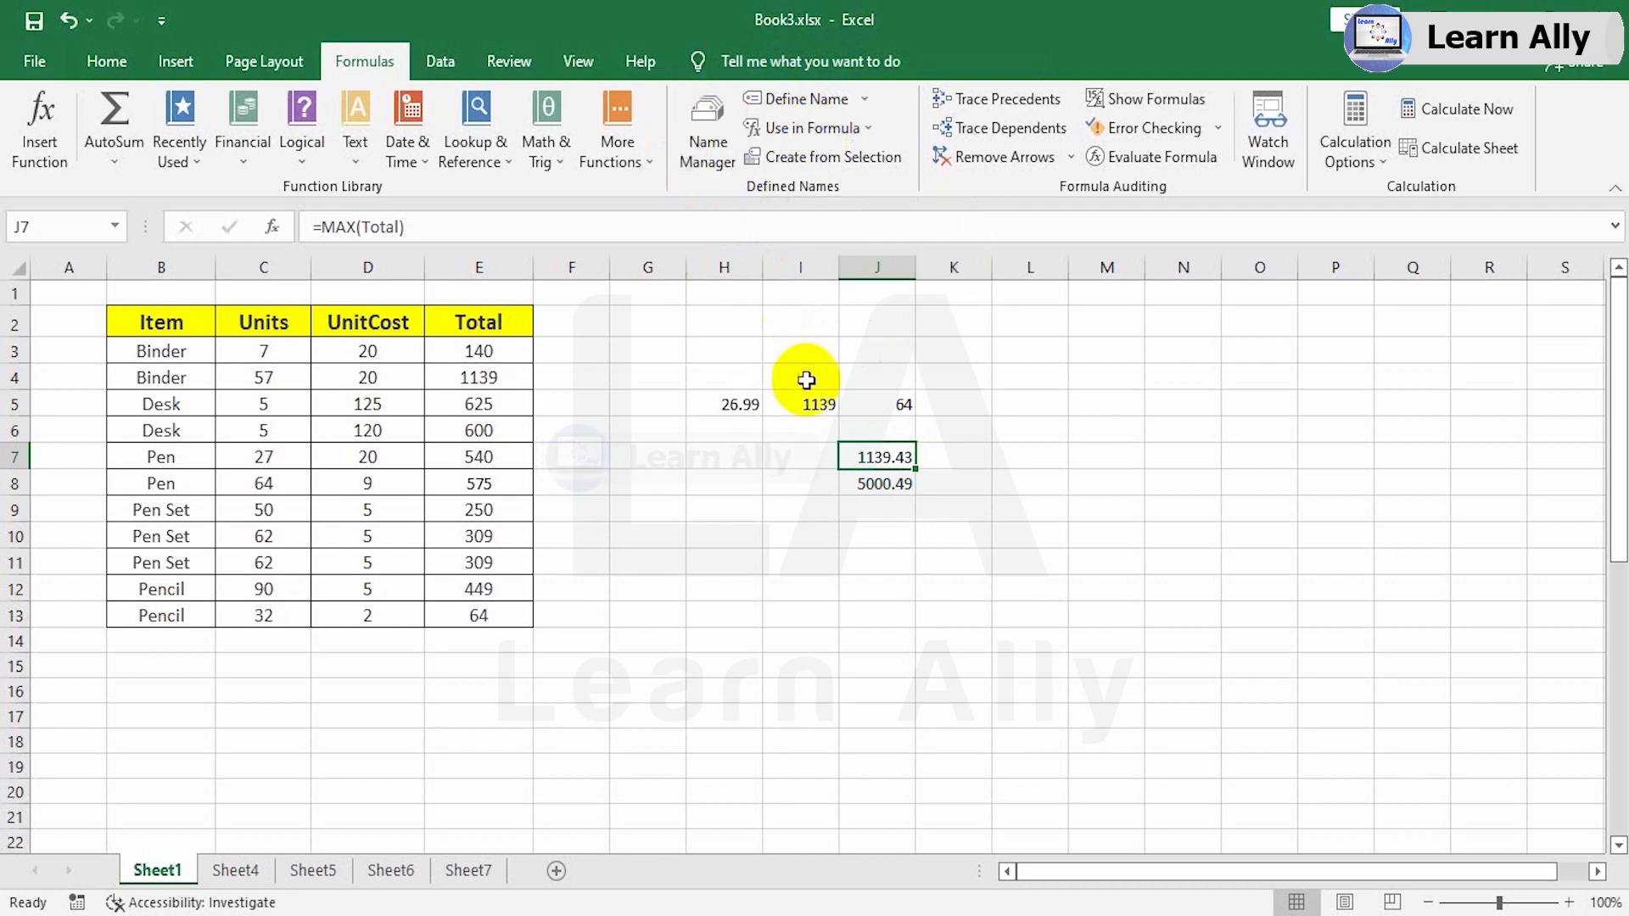
# Step: Add four rows in C14:E17 with Units 526, 456, 45, 475, UnitCost 10, 54, 54, 62, and totals computed as UnitCost times Units
pyautogui.click(853, 366)
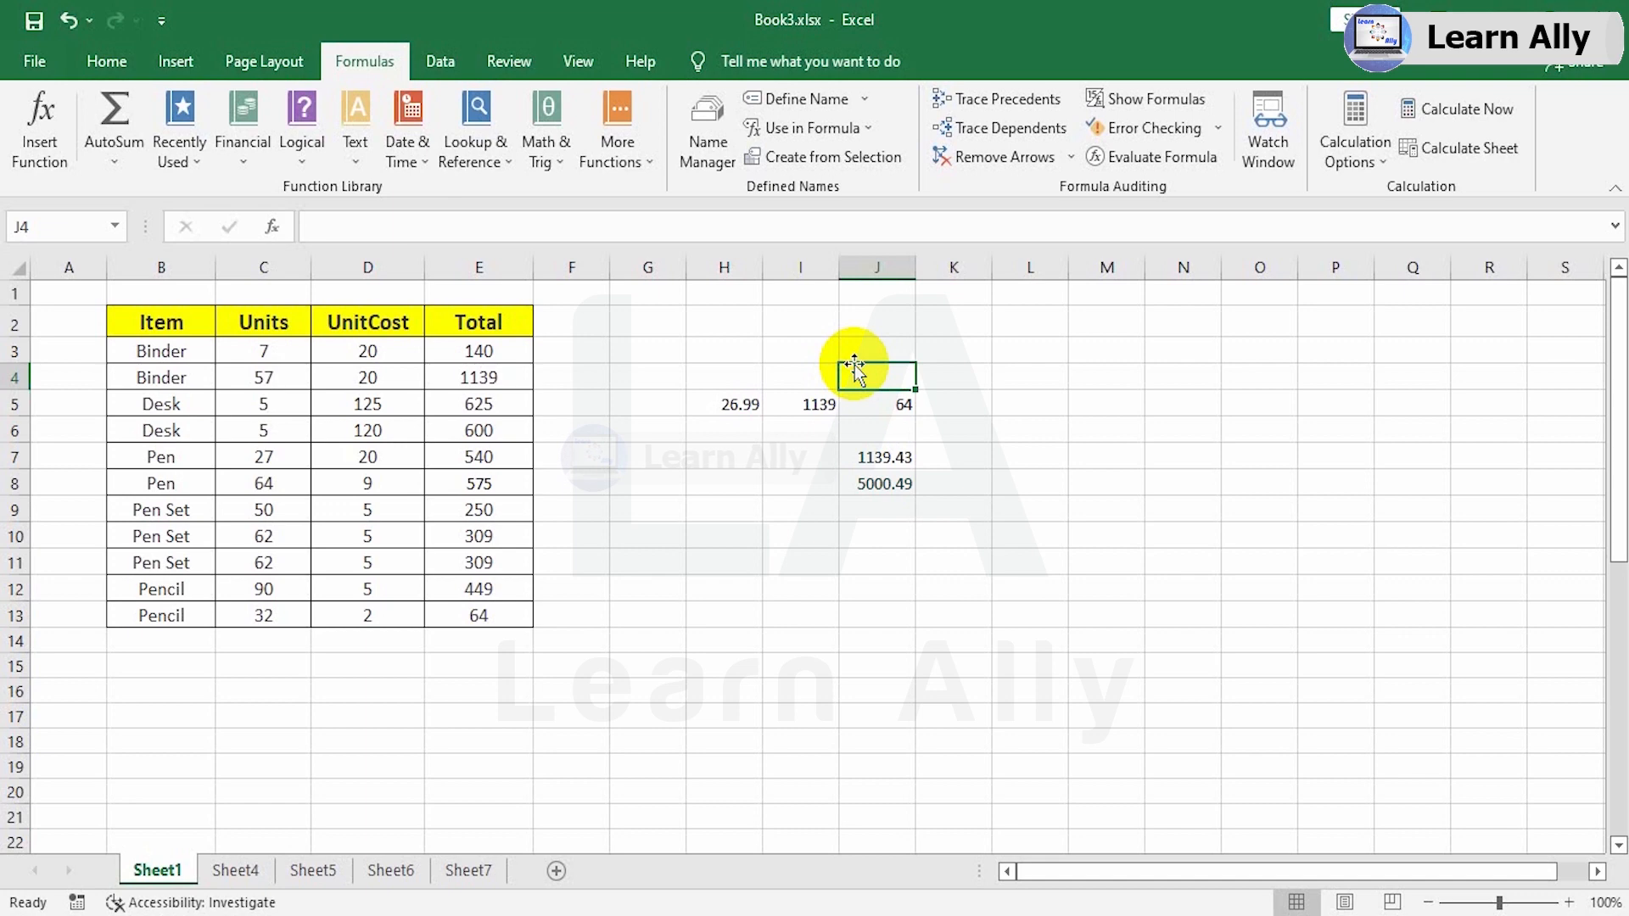
pyautogui.scroll(-2, 390, 441)
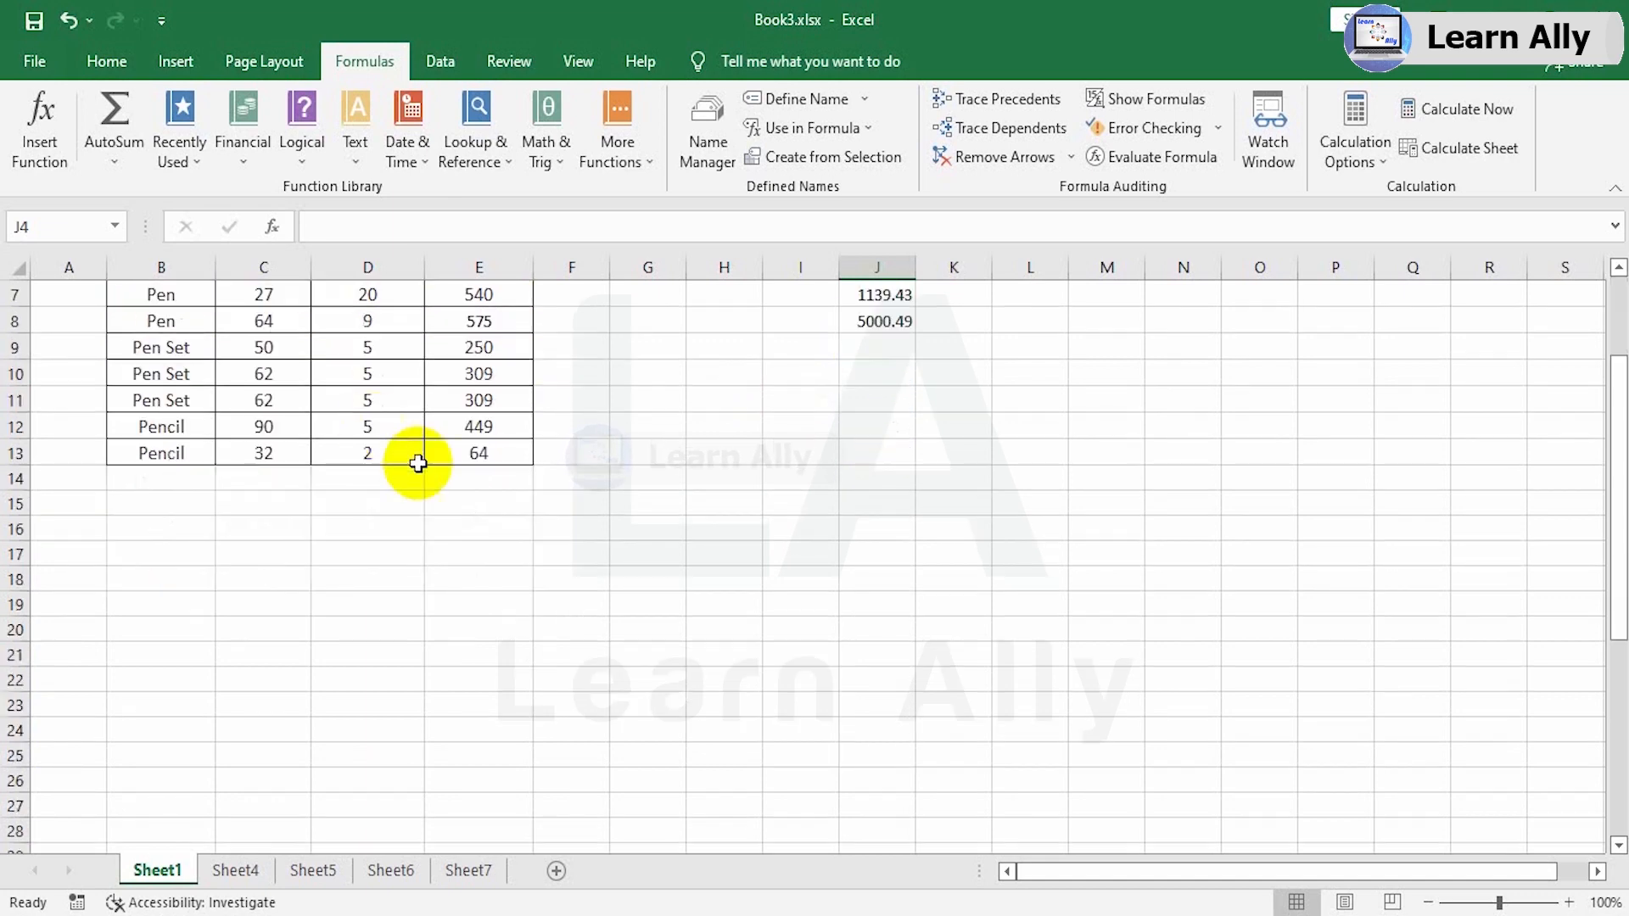
pyautogui.click(483, 477)
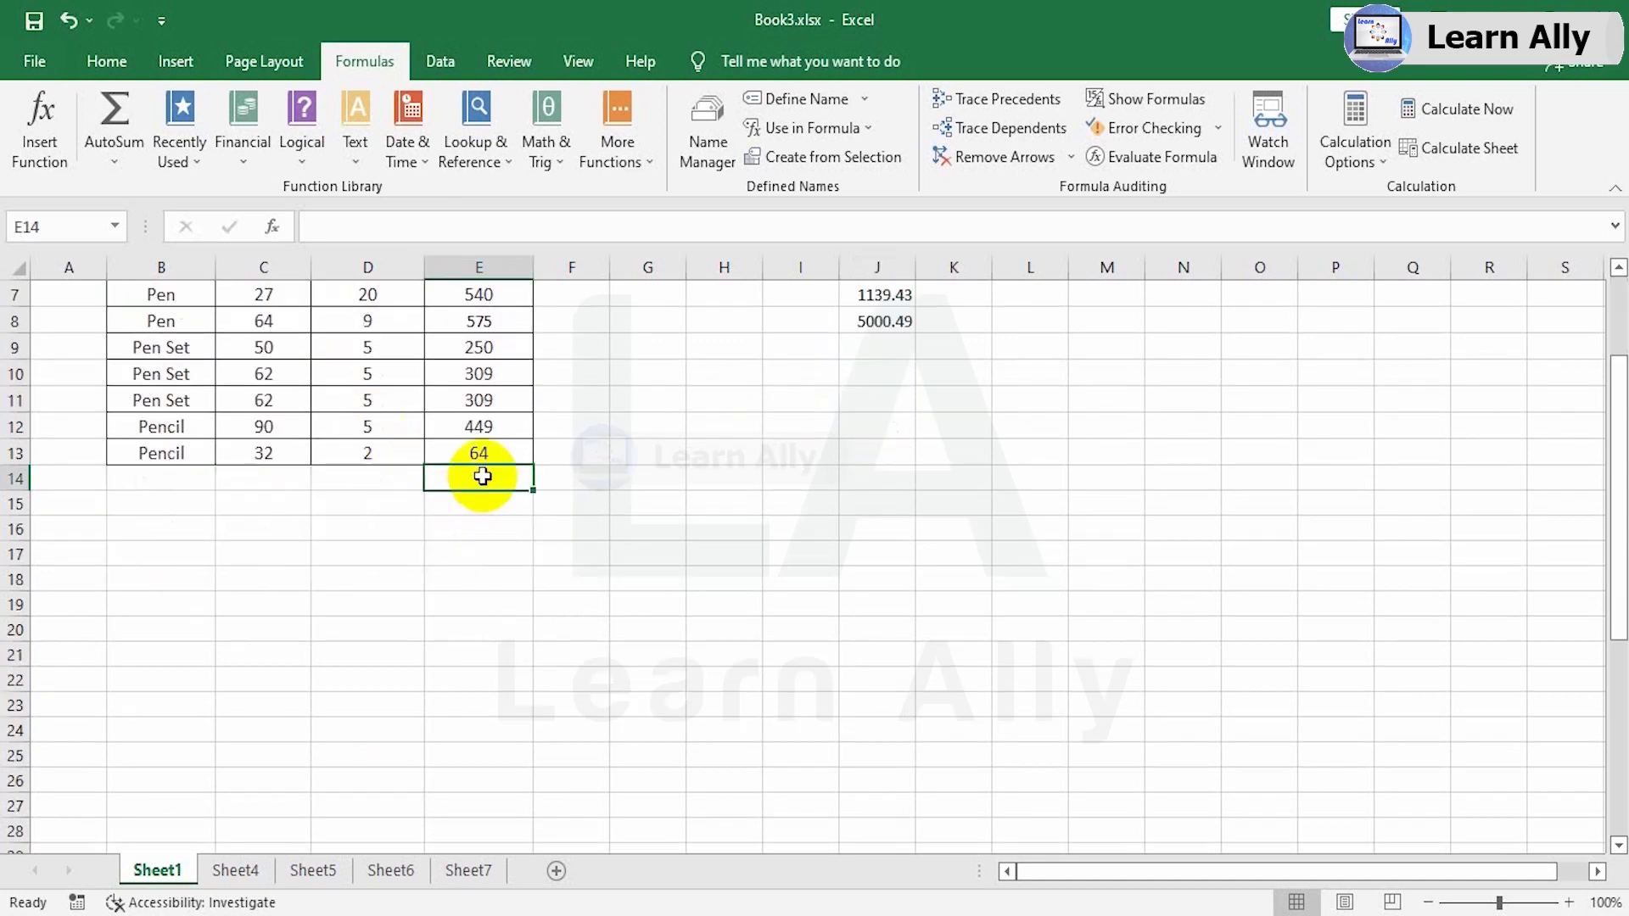
pyautogui.click(266, 486)
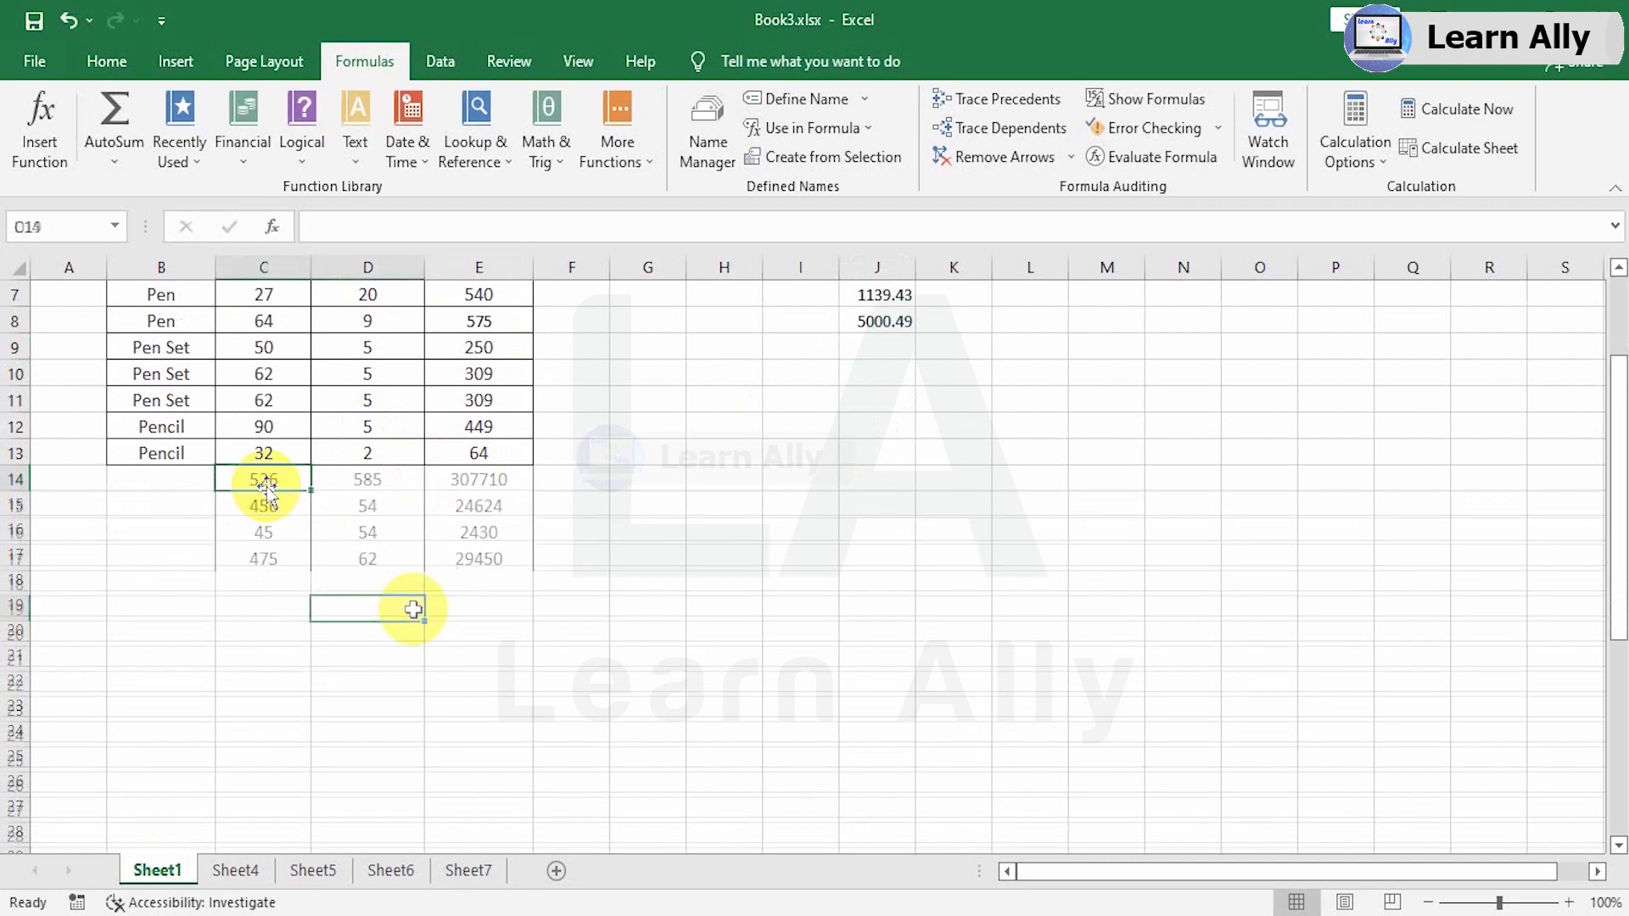
pyautogui.scroll(2, 450, 607)
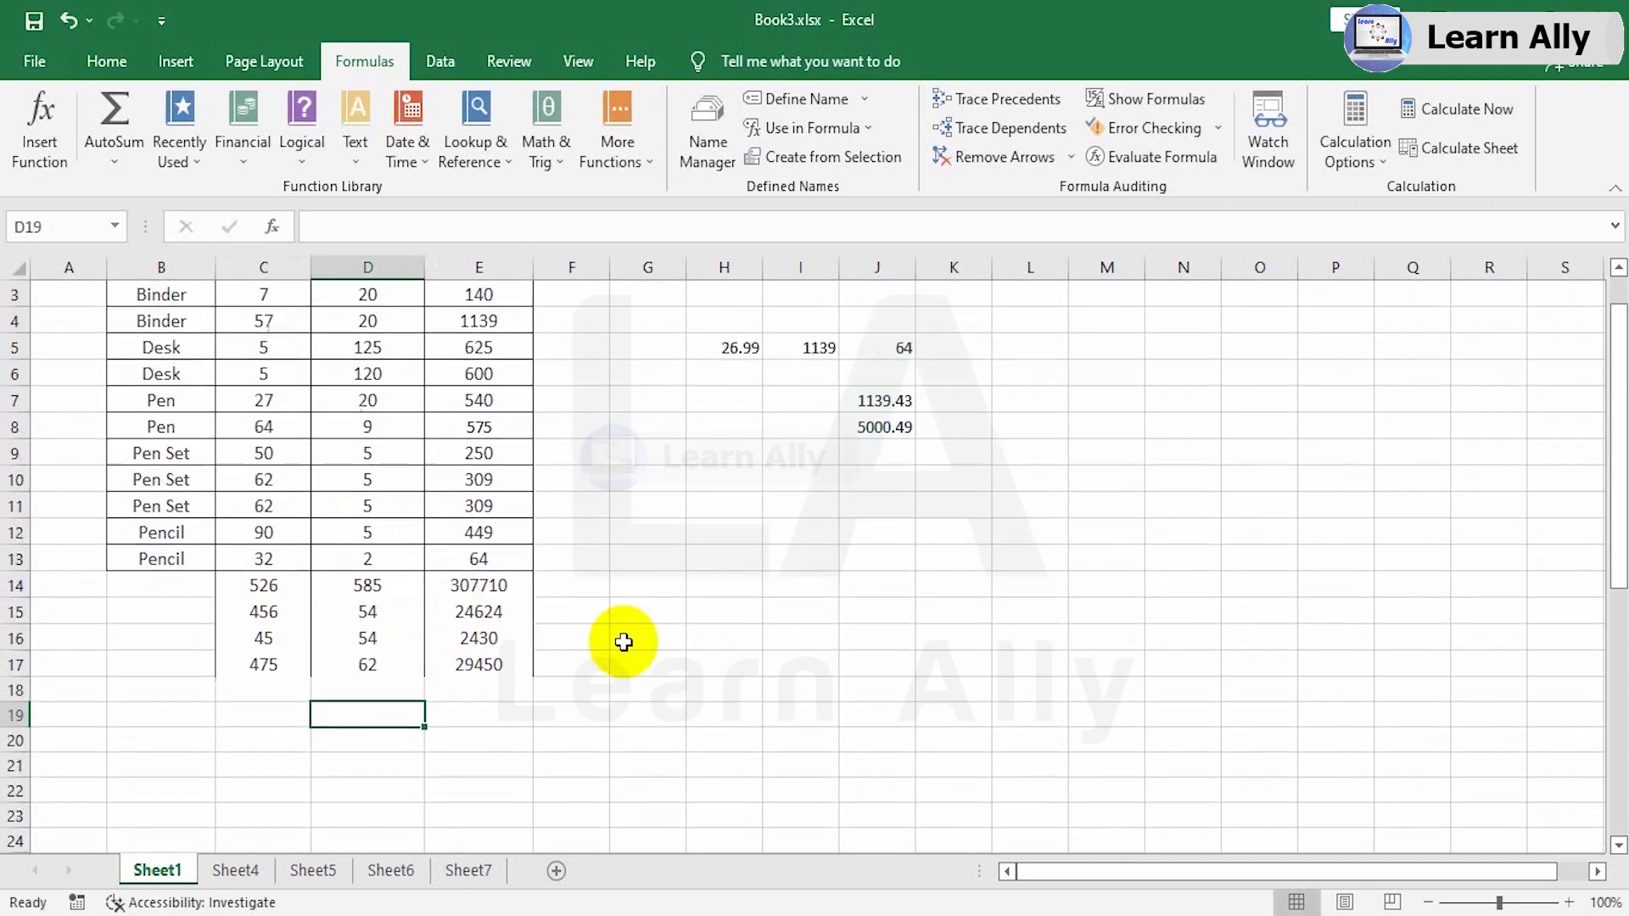
pyautogui.click(481, 586)
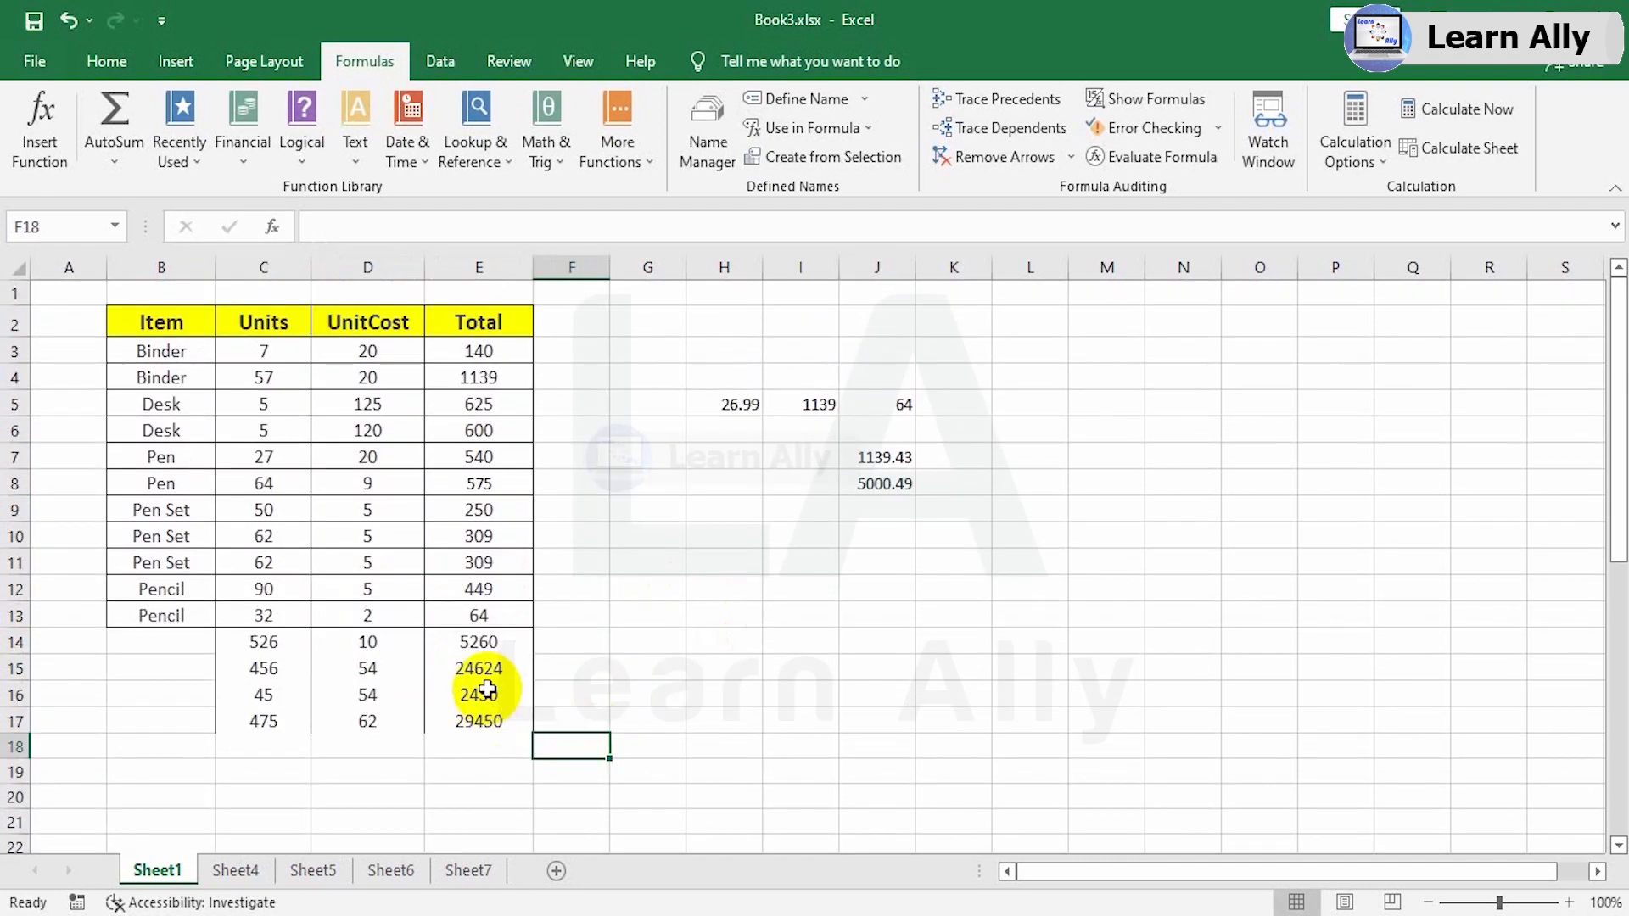
# Step: Compare the added Total values below row 13 with the MAX formula in J7 and the original totals in E3:E13
pyautogui.click(482, 667)
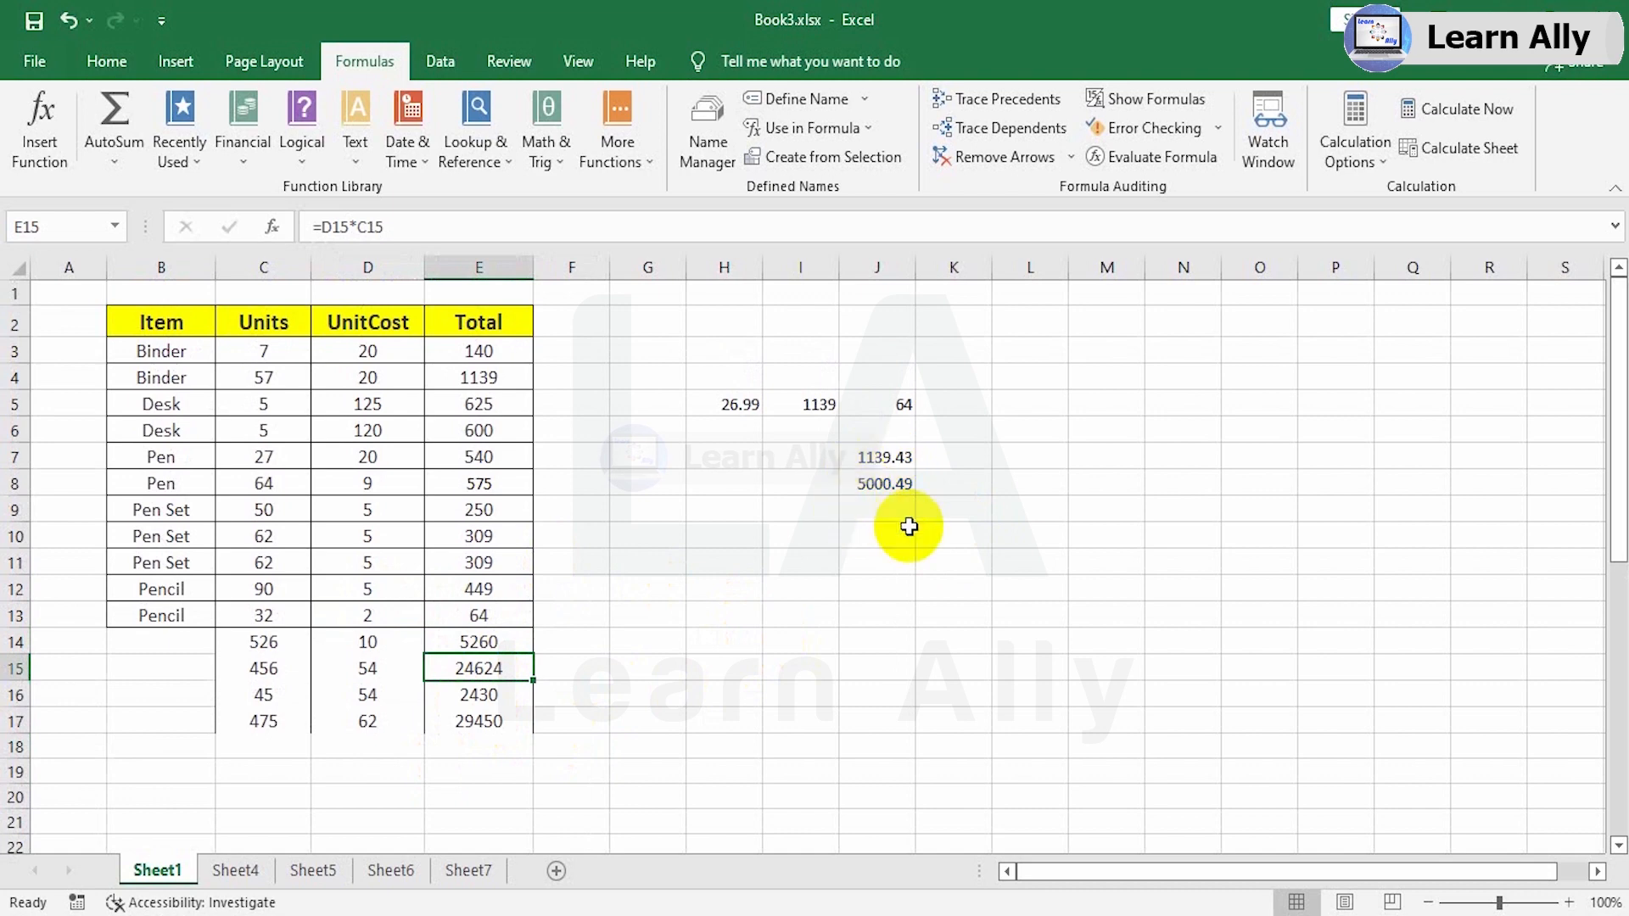
pyautogui.click(876, 459)
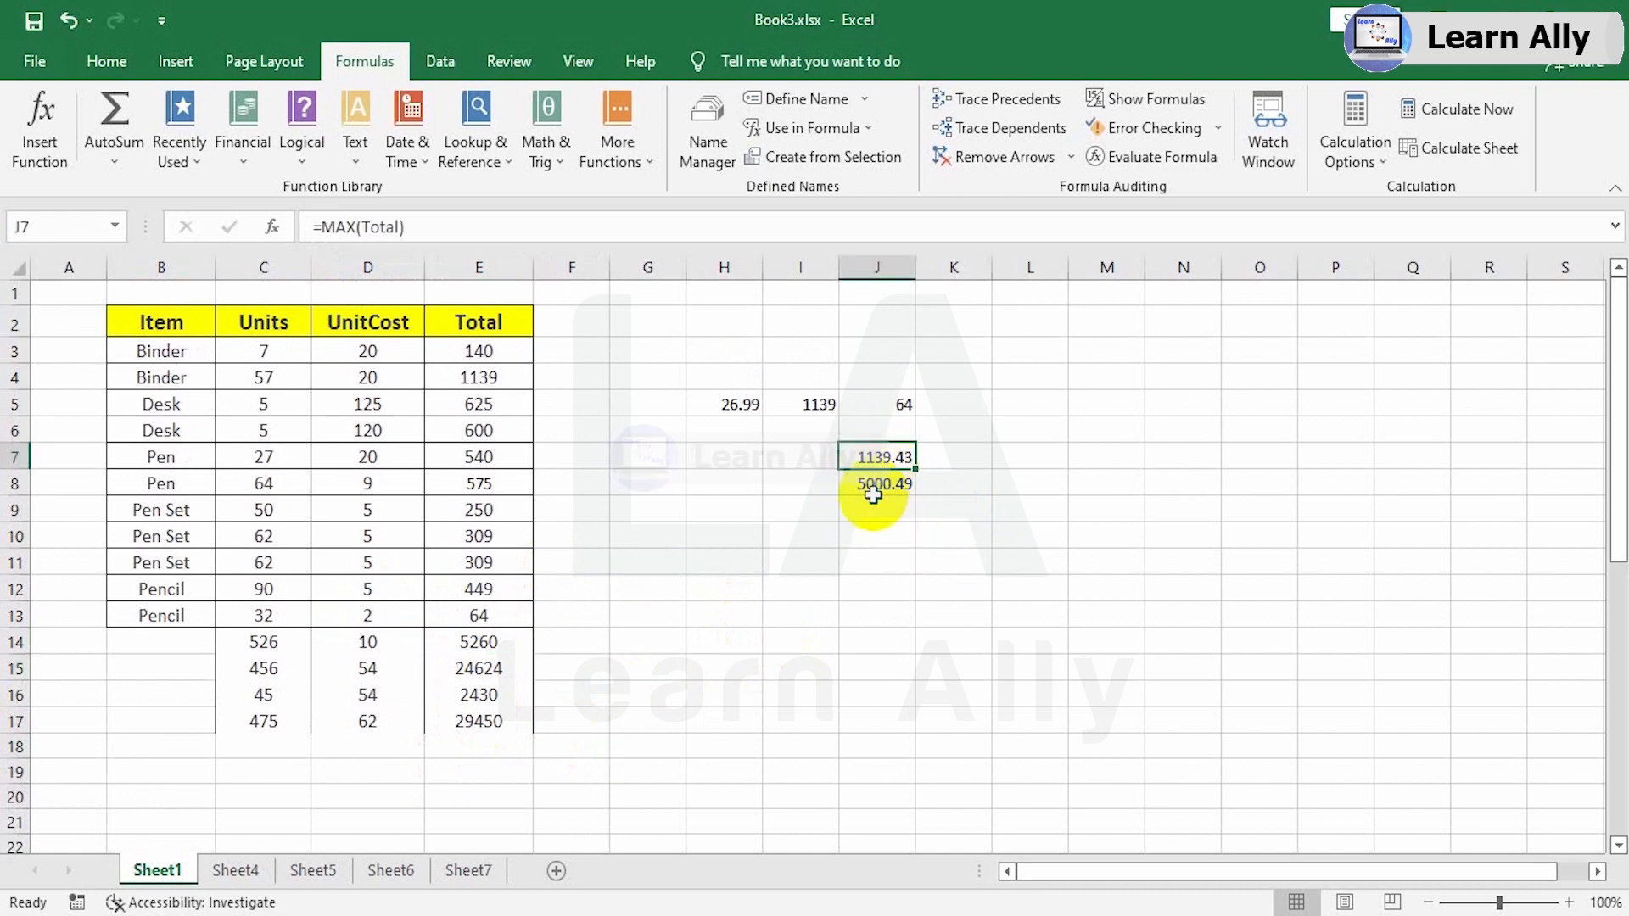
pyautogui.click(477, 671)
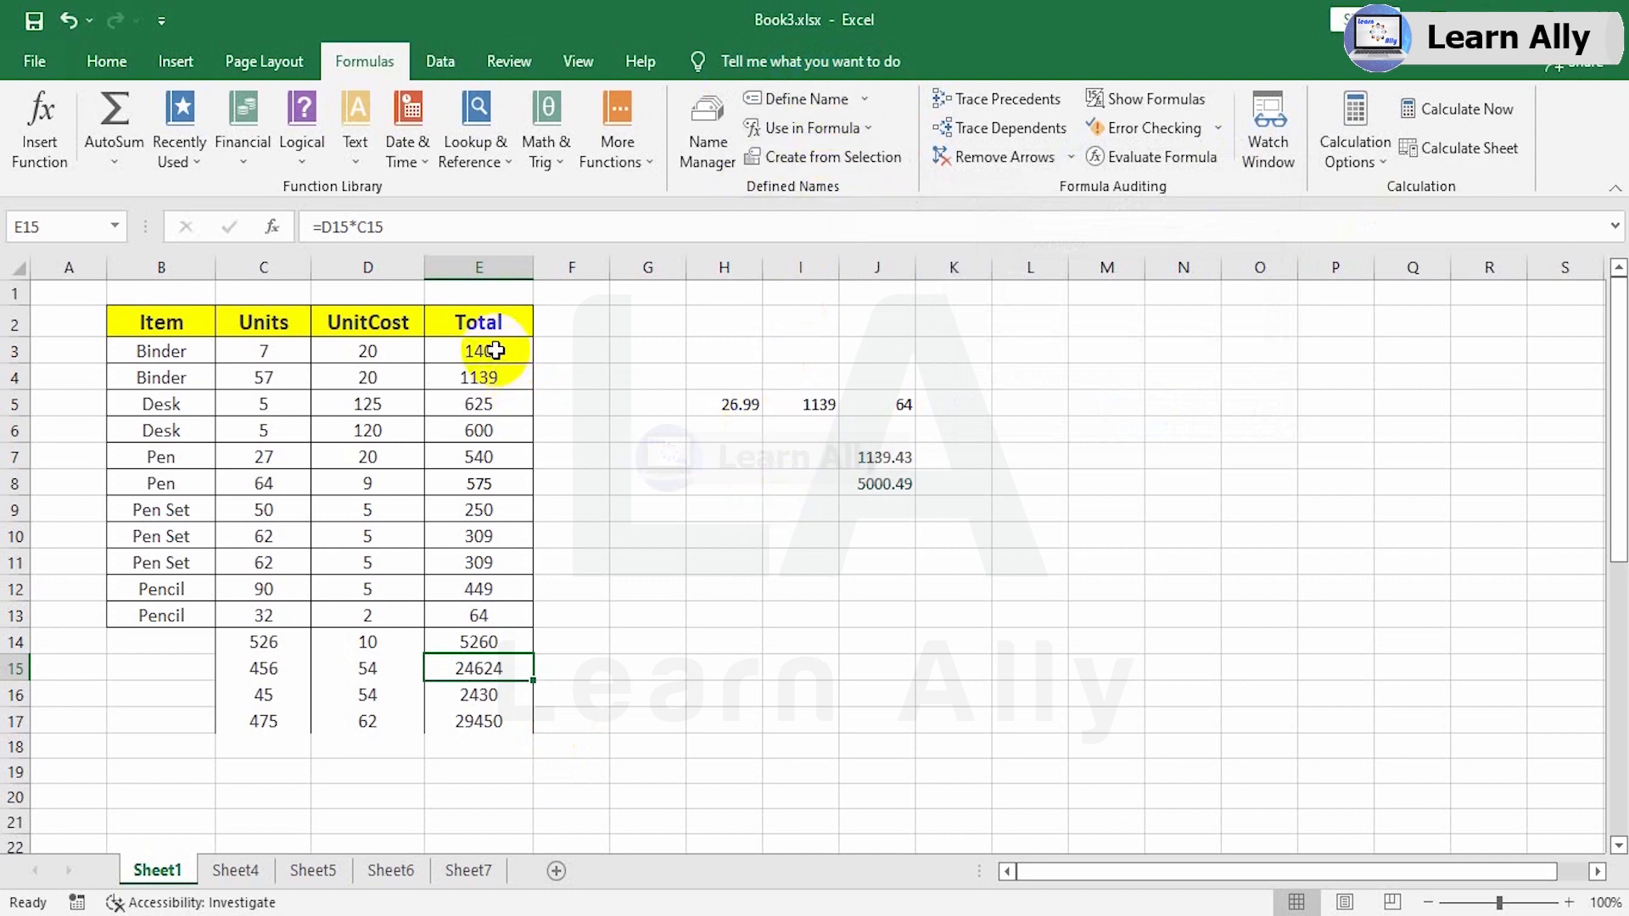
pyautogui.moveTo(501, 353); pyautogui.dragTo(471, 618)
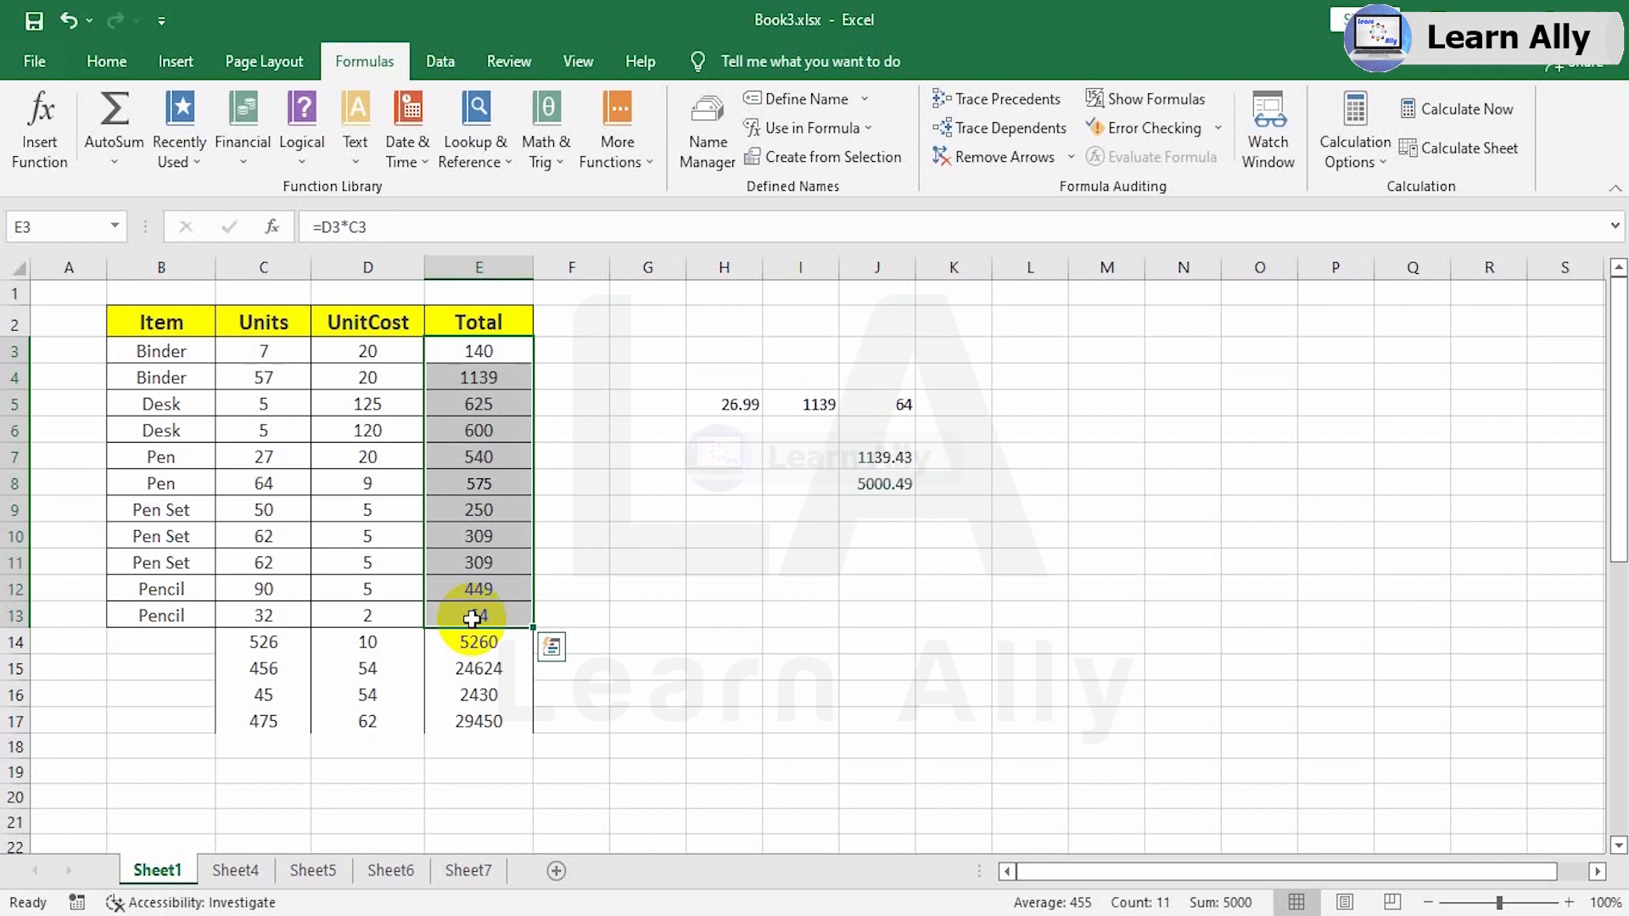
pyautogui.click(721, 534)
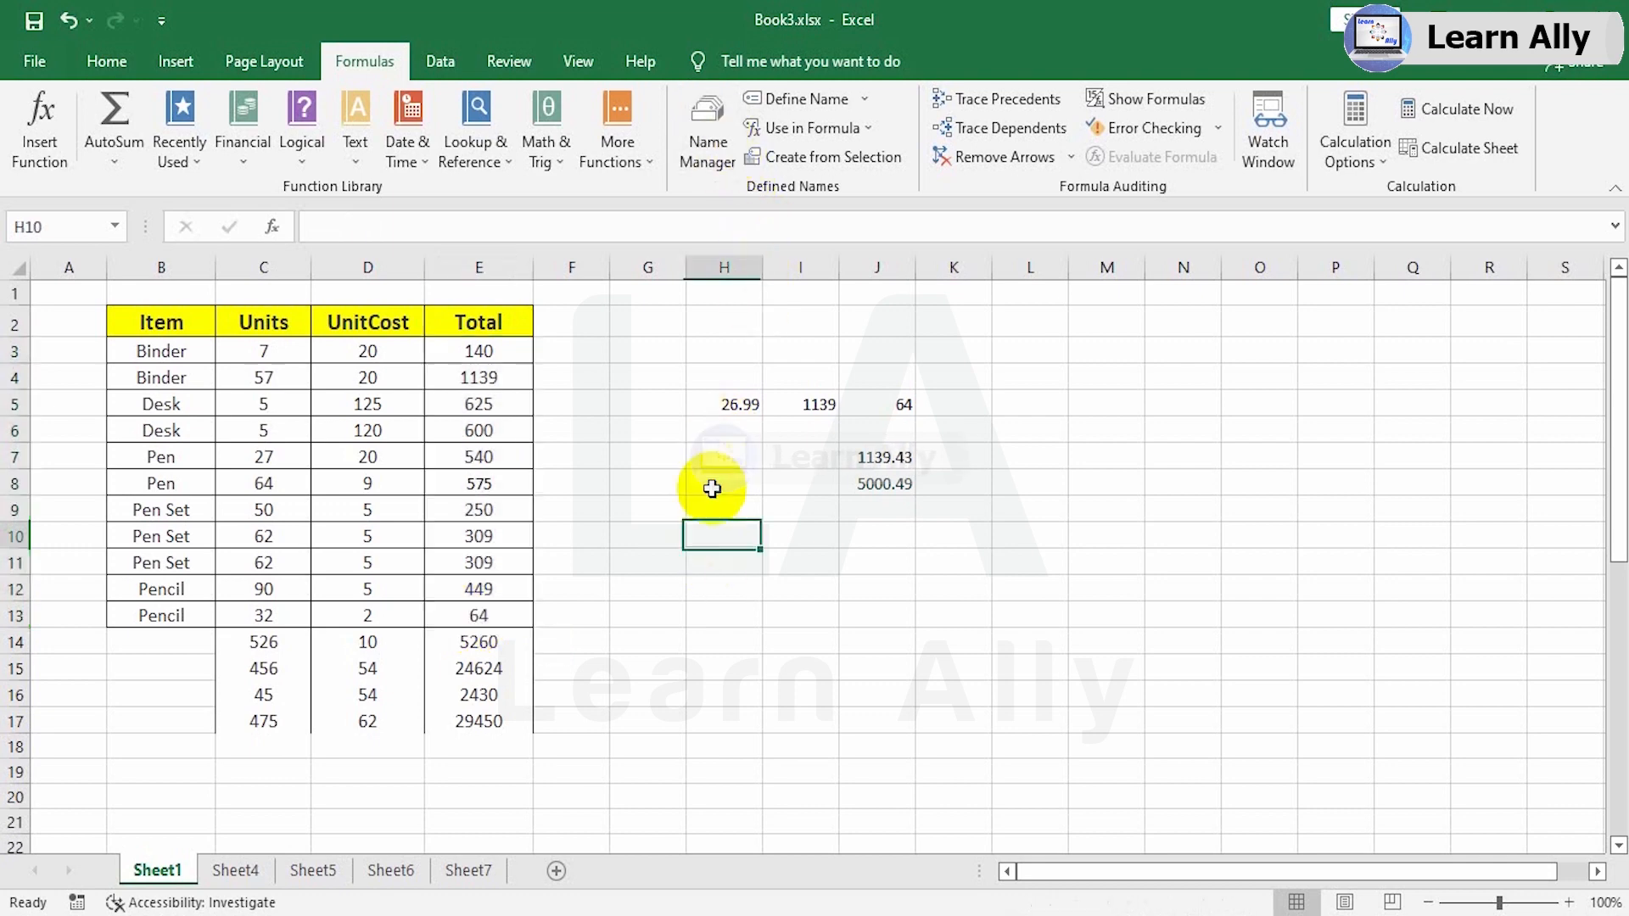
# Step: Edit the defined name Total so that it refers to =Sheet1!$E$3:$E$17, including the added rows
pyautogui.click(705, 159)
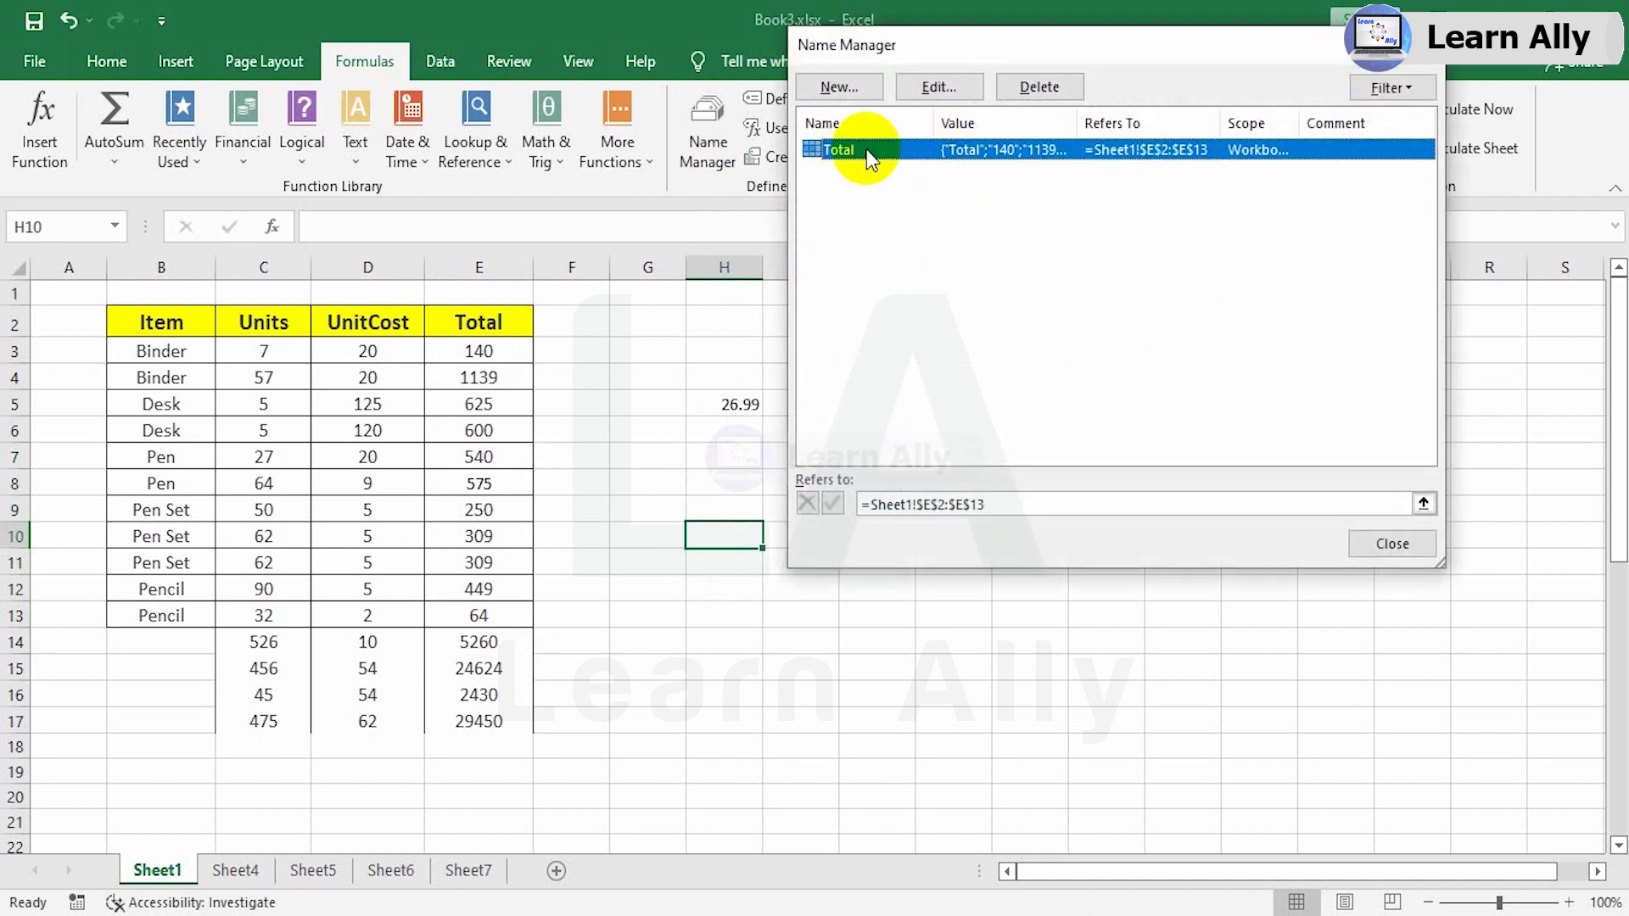
pyautogui.click(965, 247)
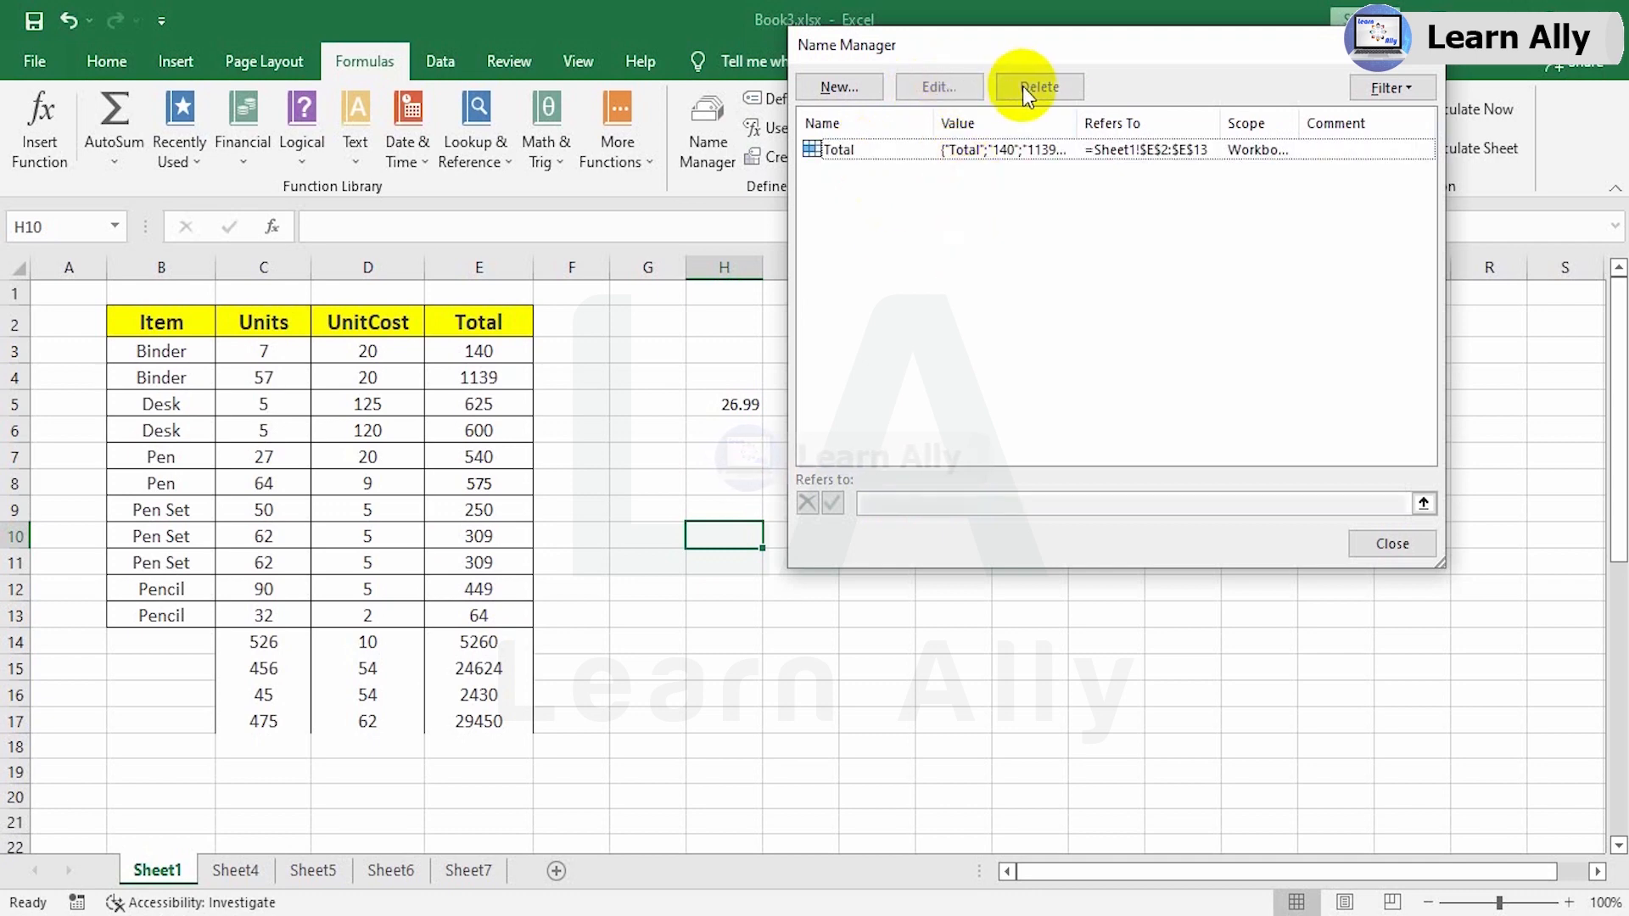
pyautogui.click(956, 149)
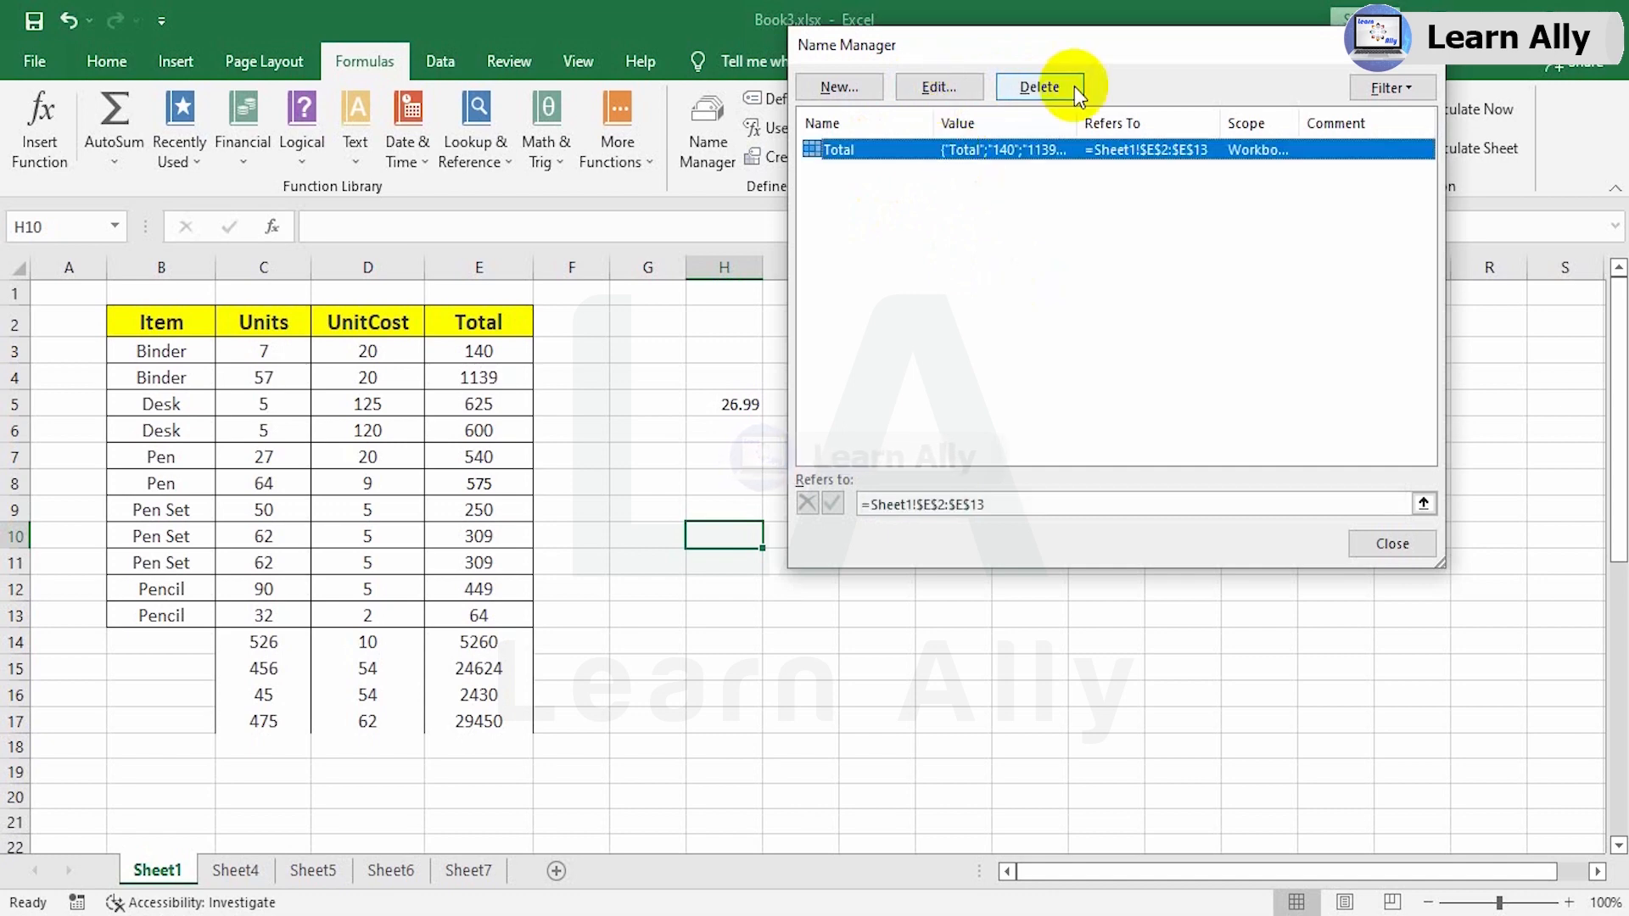
pyautogui.click(956, 89)
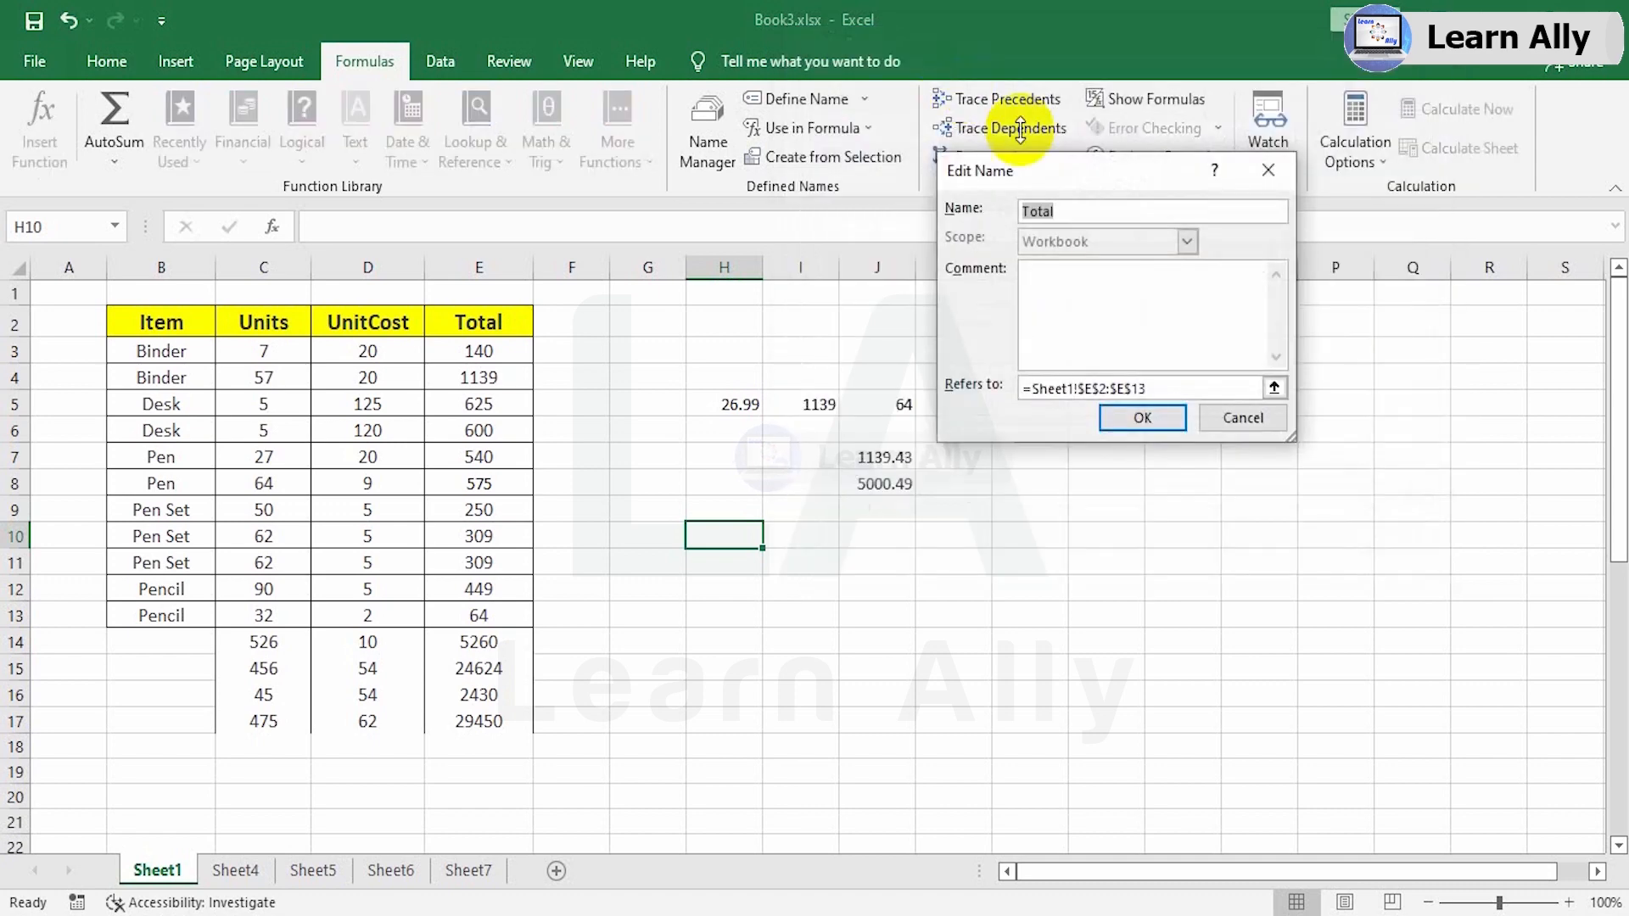
pyautogui.moveTo(1112, 163); pyautogui.dragTo(1071, 118)
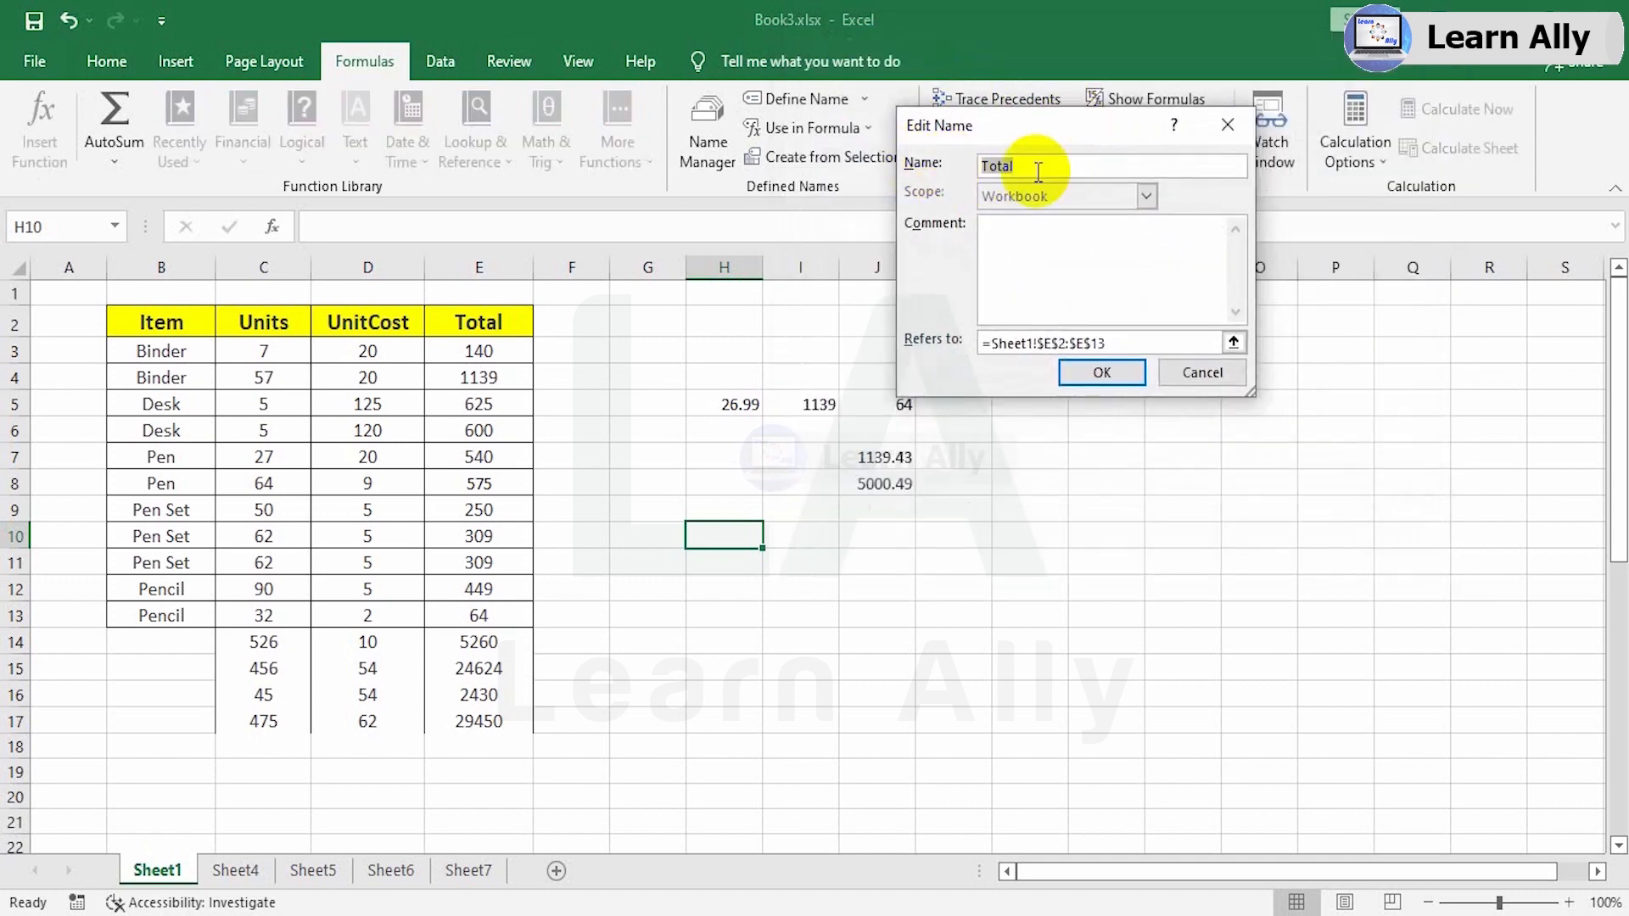
pyautogui.click(1132, 344)
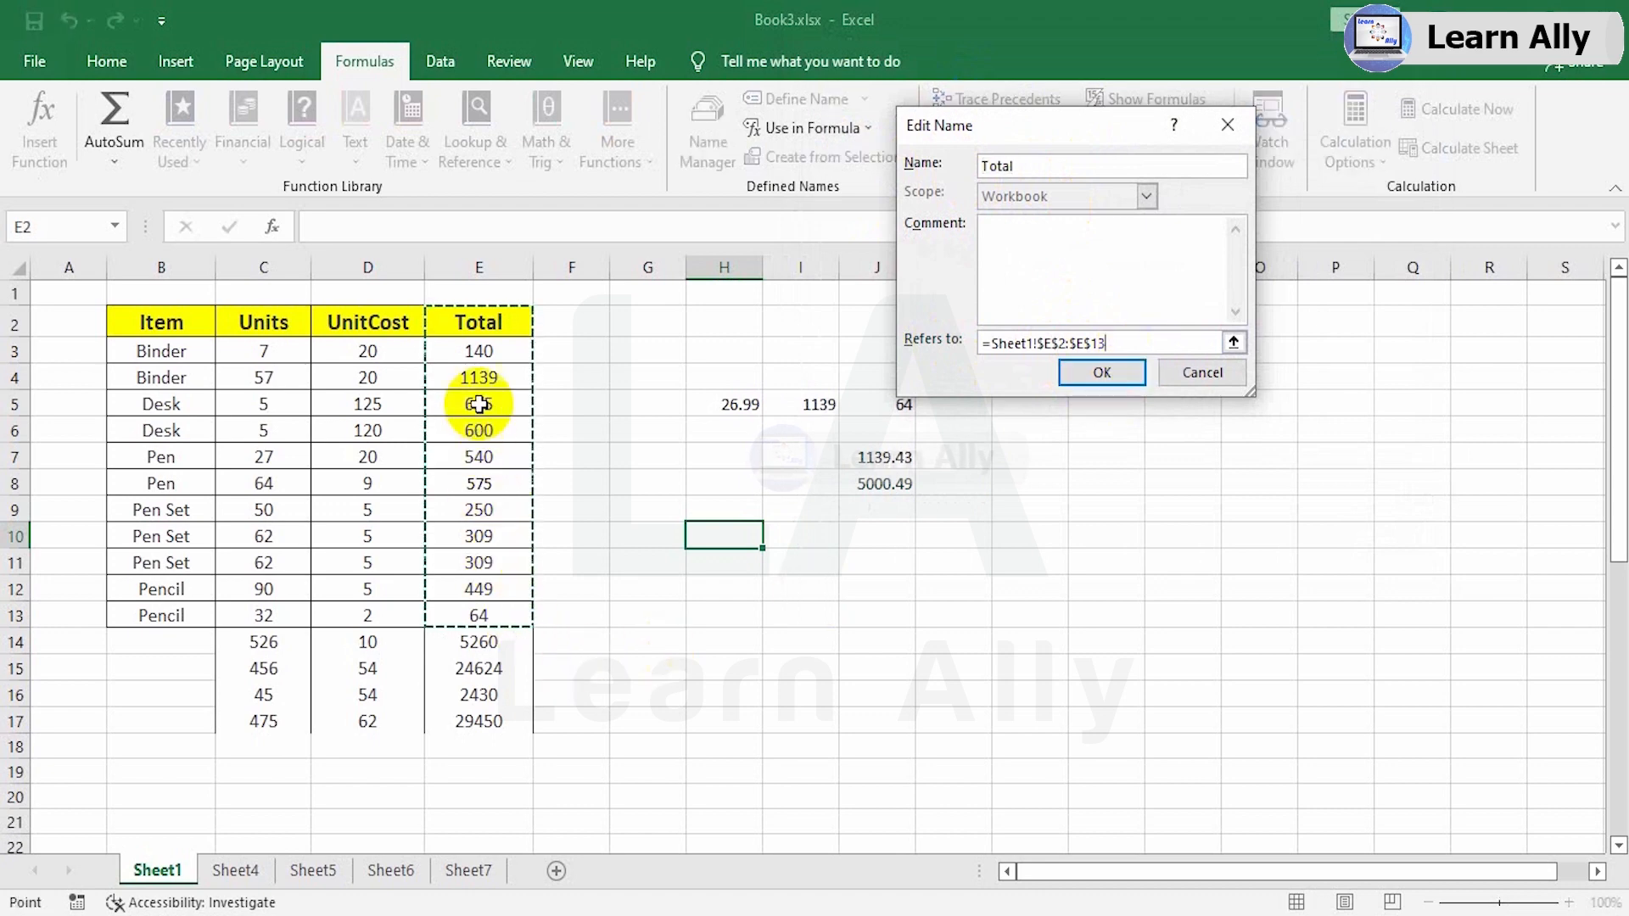
pyautogui.moveTo(476, 346); pyautogui.dragTo(479, 721)
pyautogui.moveTo(478, 721); pyautogui.dragTo(478, 722)
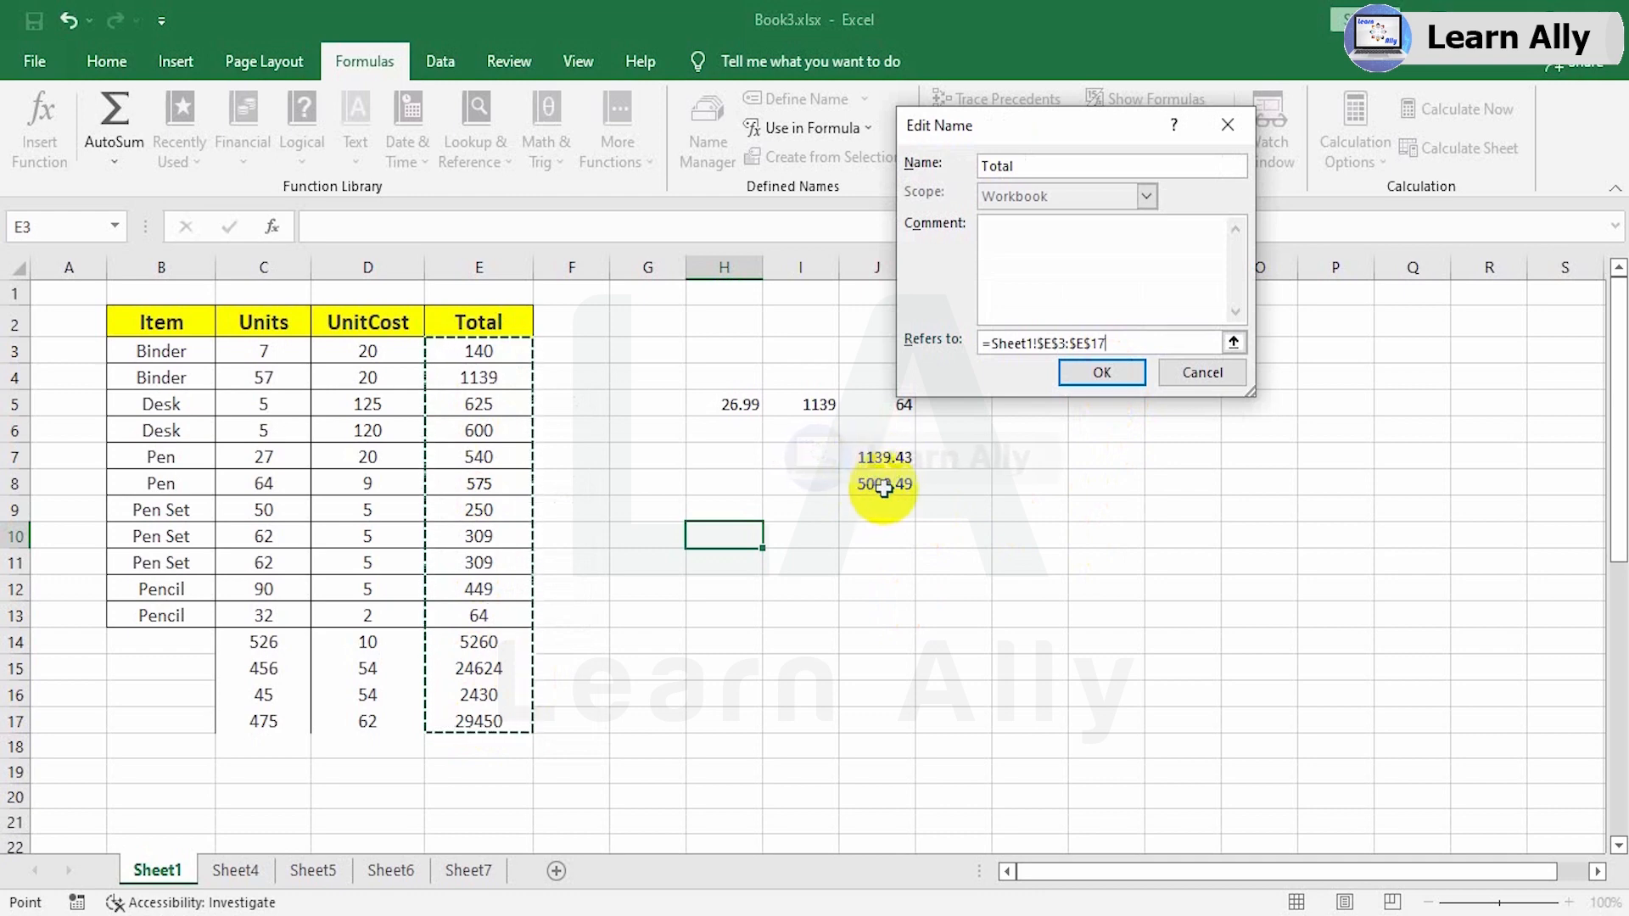
pyautogui.click(1113, 370)
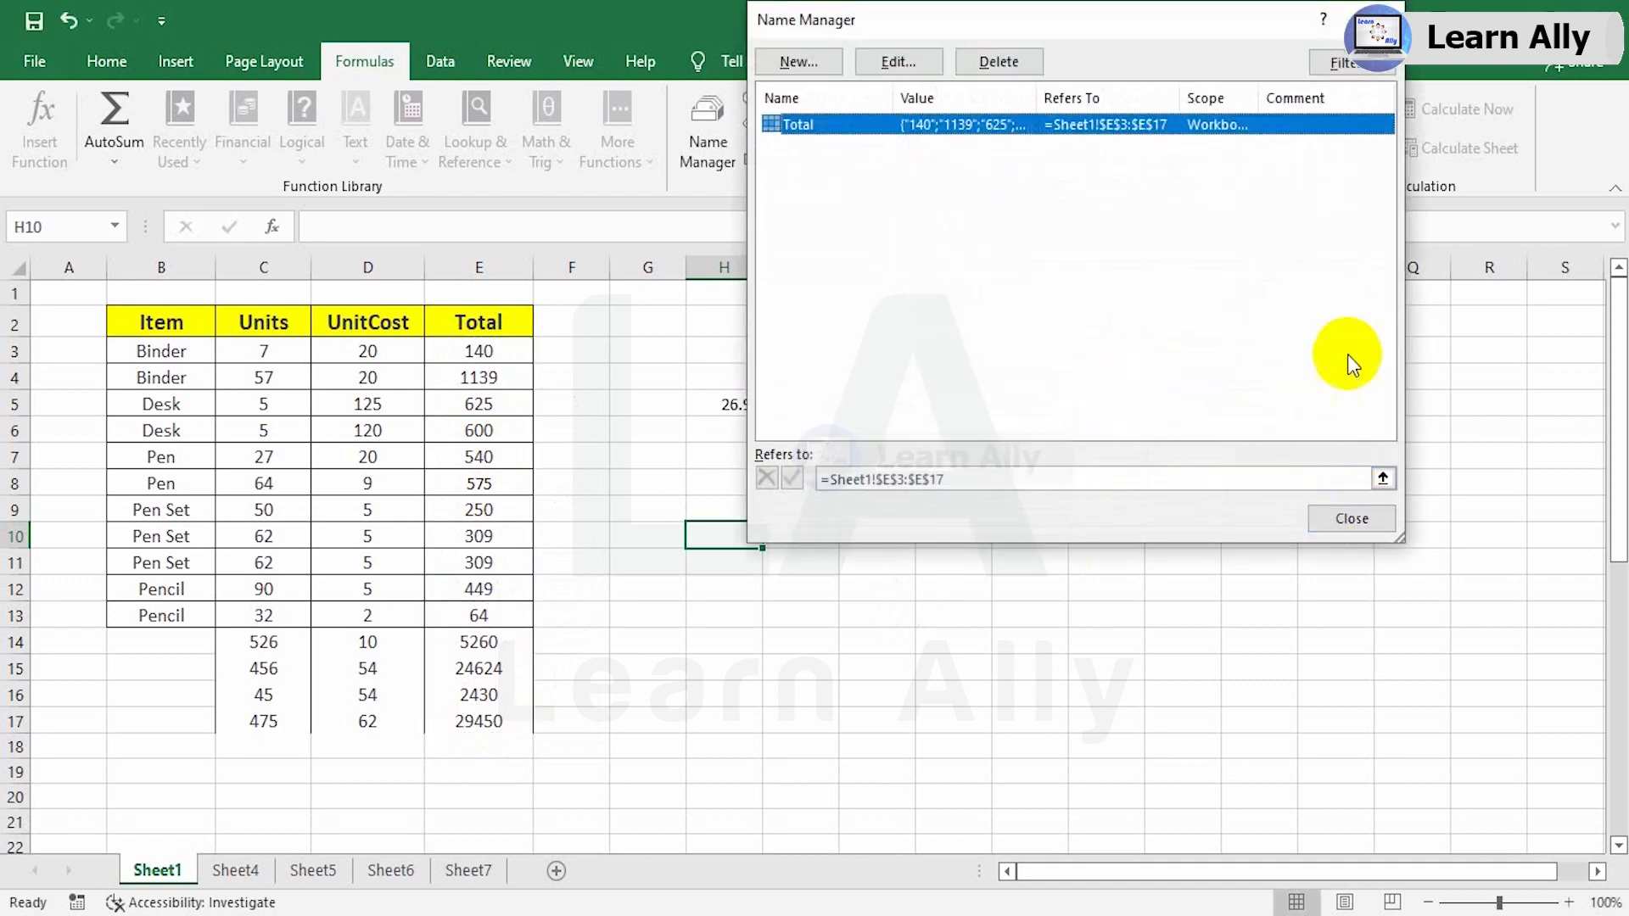
pyautogui.click(1352, 521)
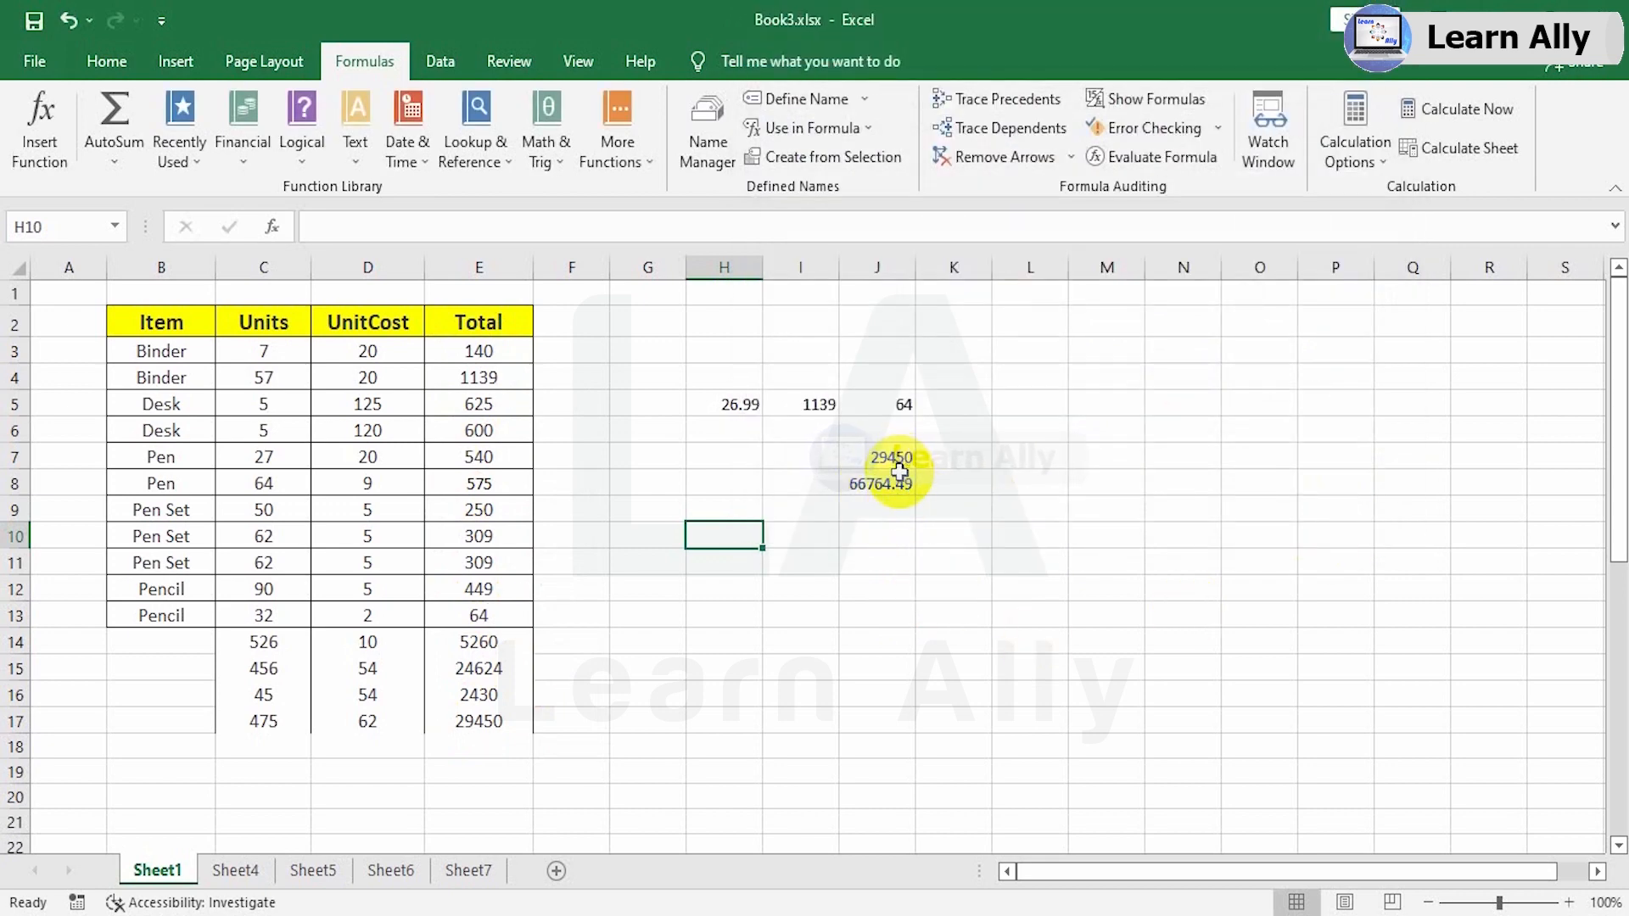
# Step: Check the MAX formula in J7 and the SUM formula in J8 against the extended Total column
pyautogui.click(886, 458)
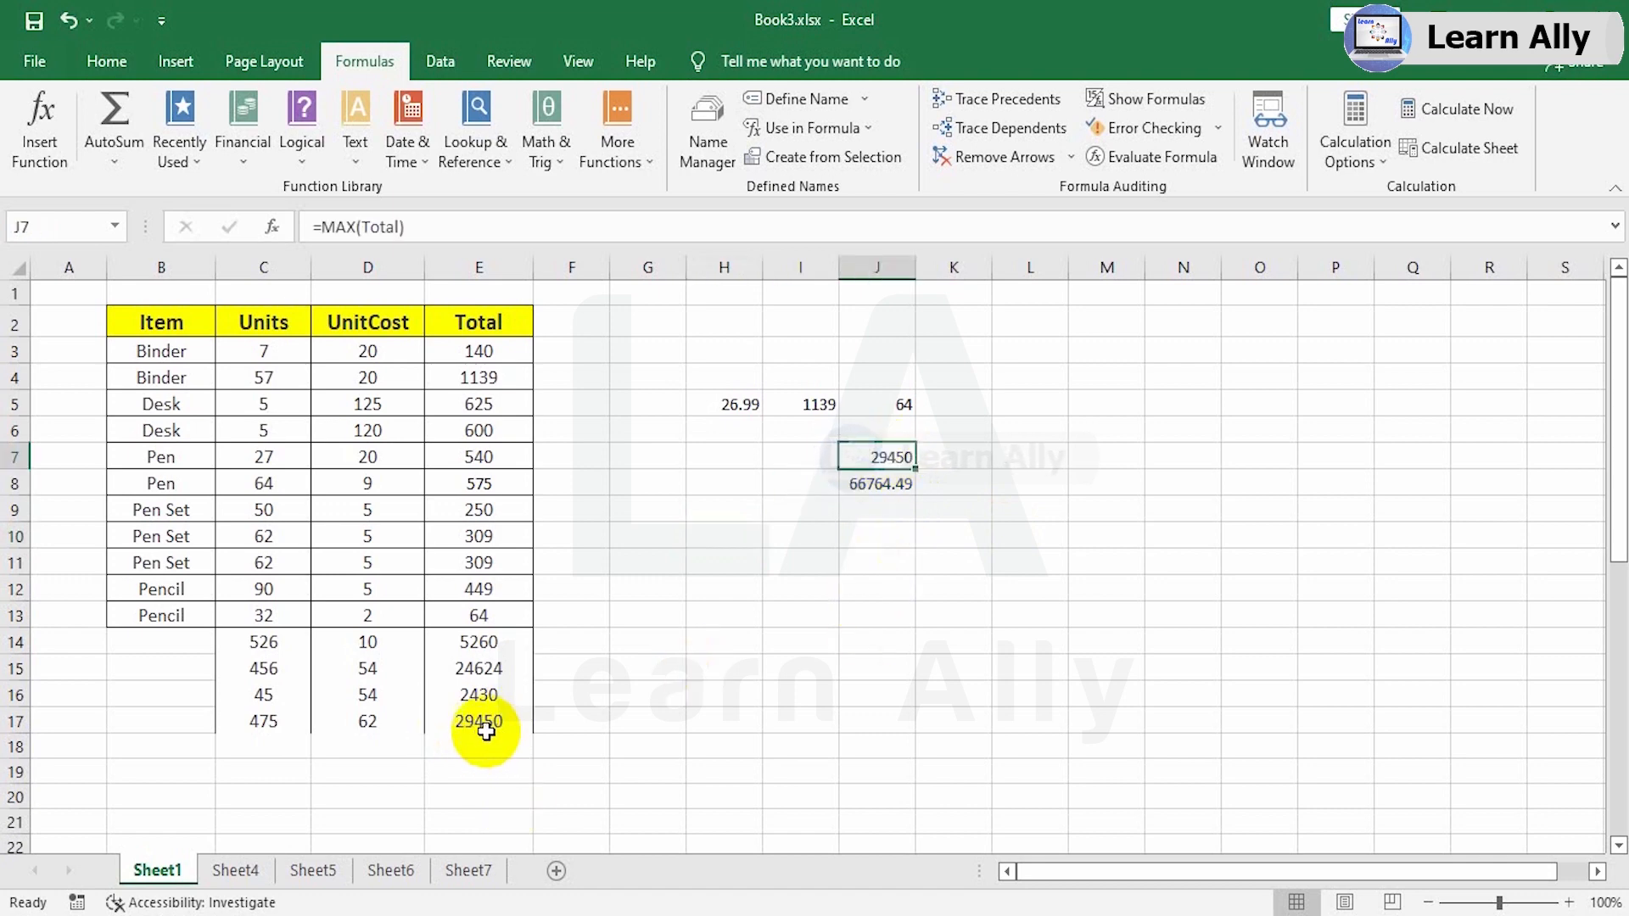
pyautogui.click(890, 486)
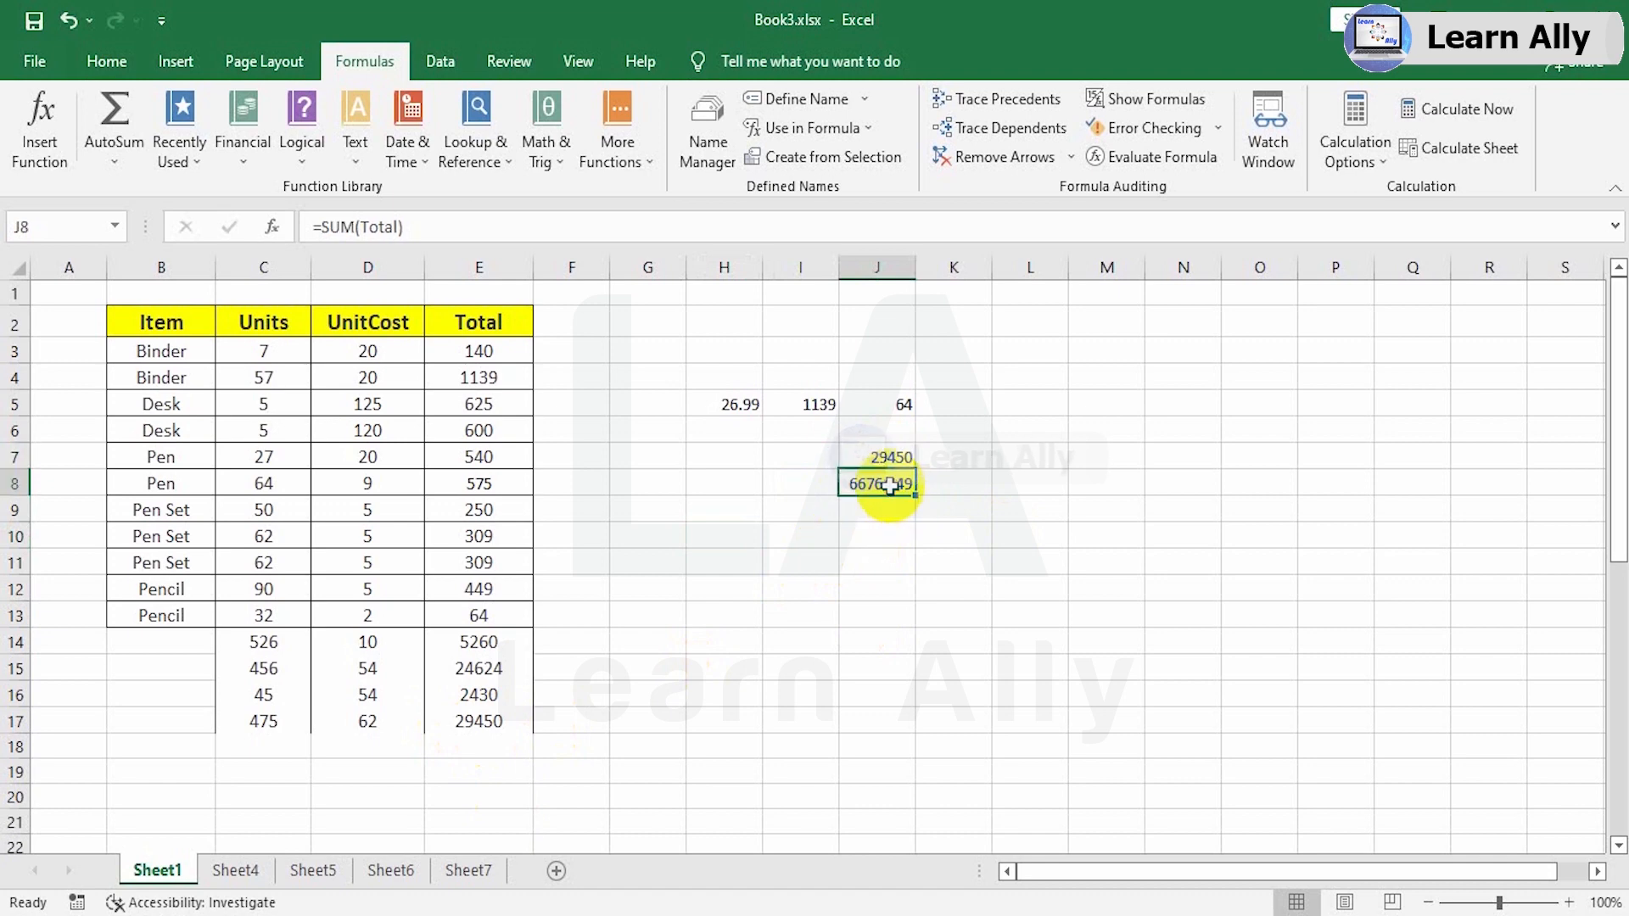
pyautogui.click(881, 532)
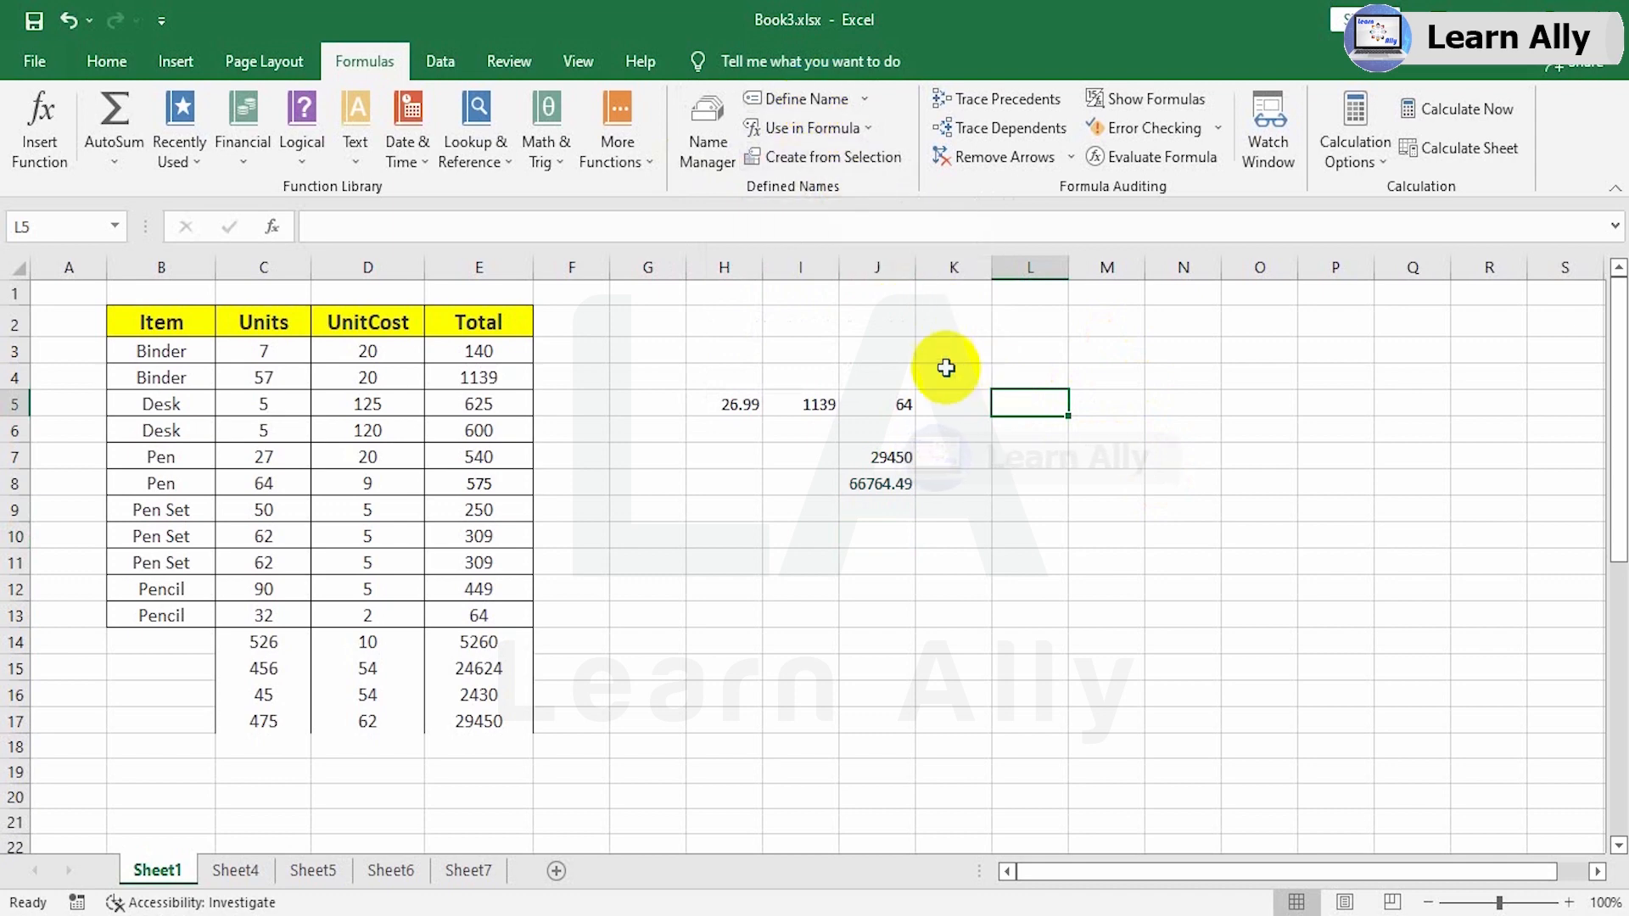
# Step: Define a workbook-scoped name units that refers to =Sheet1!$C$3:$C$17
pyautogui.click(513, 329)
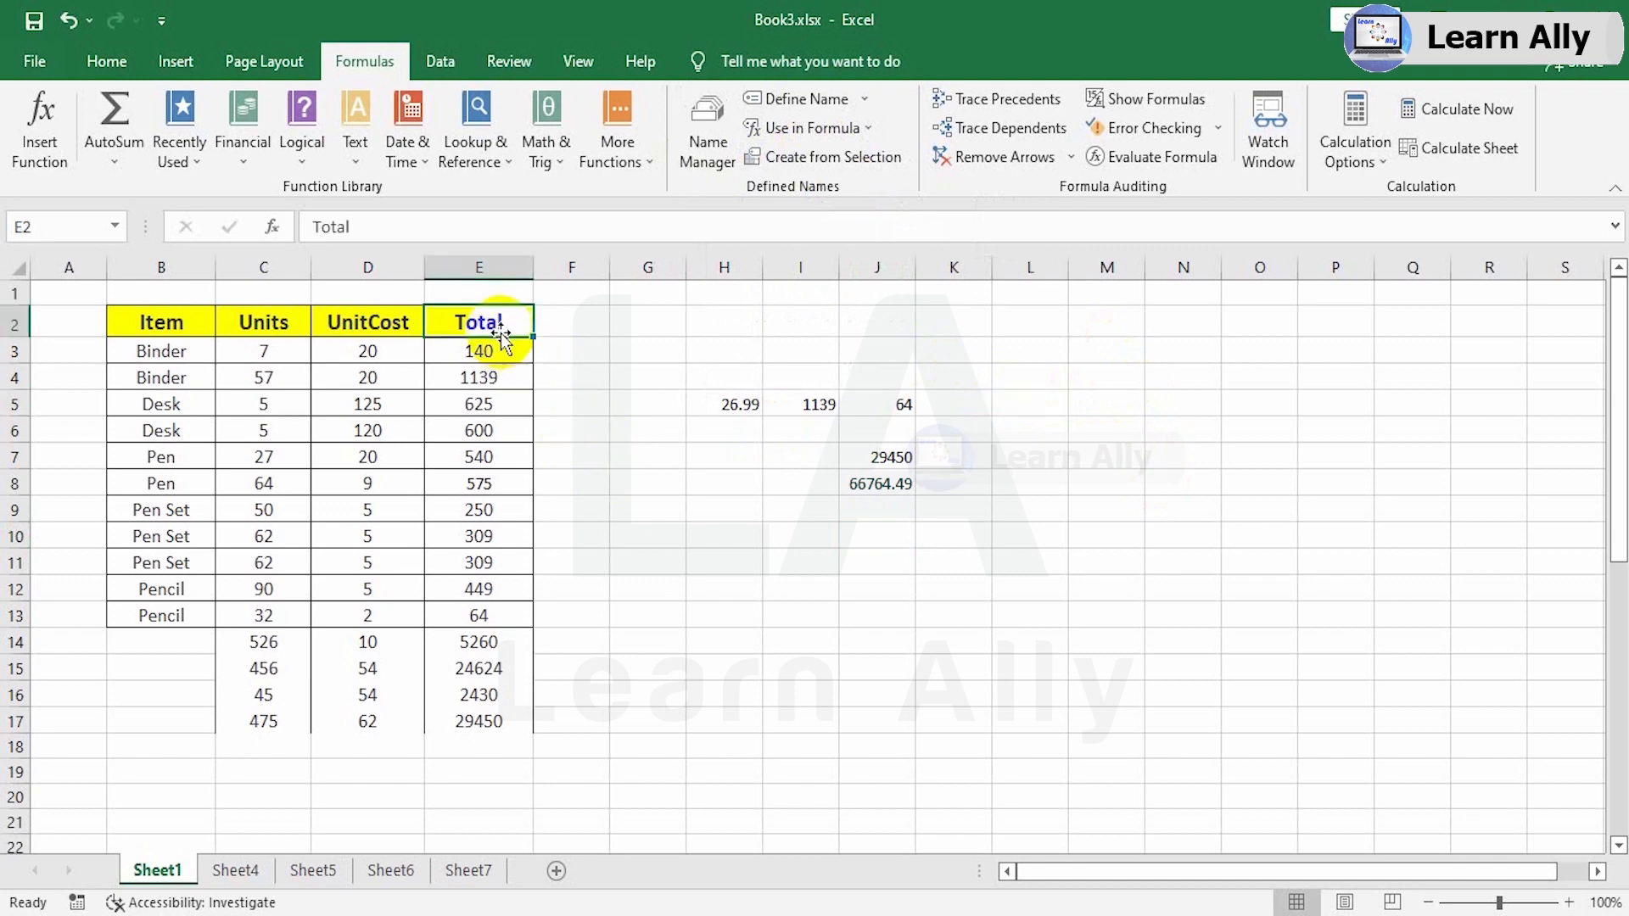
pyautogui.click(816, 99)
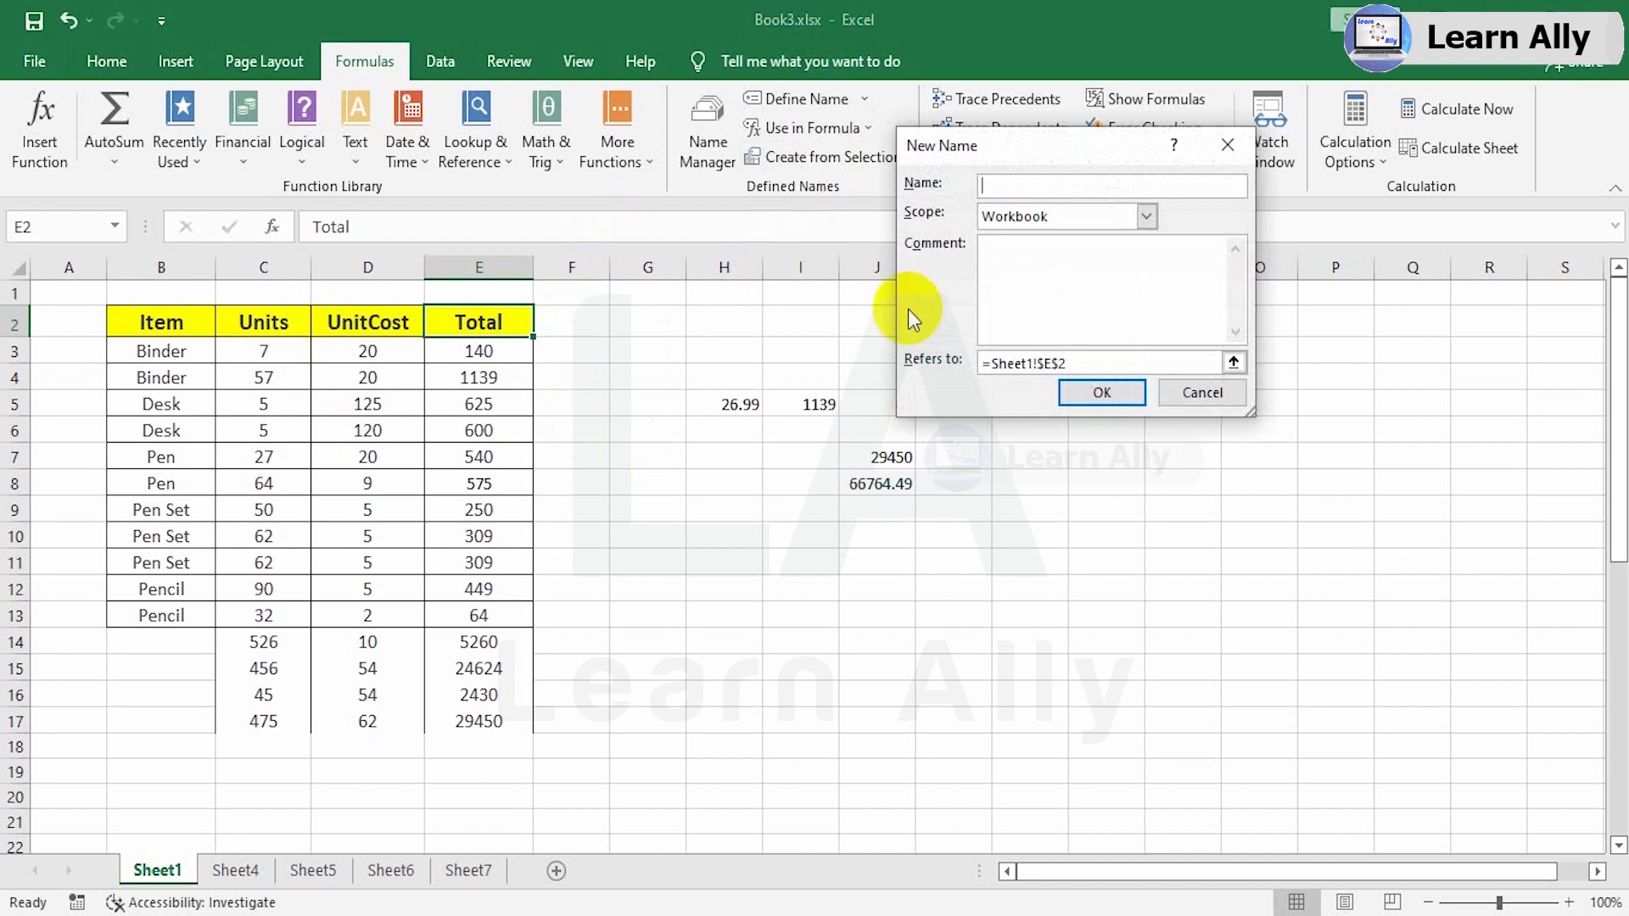
pyautogui.write('units')
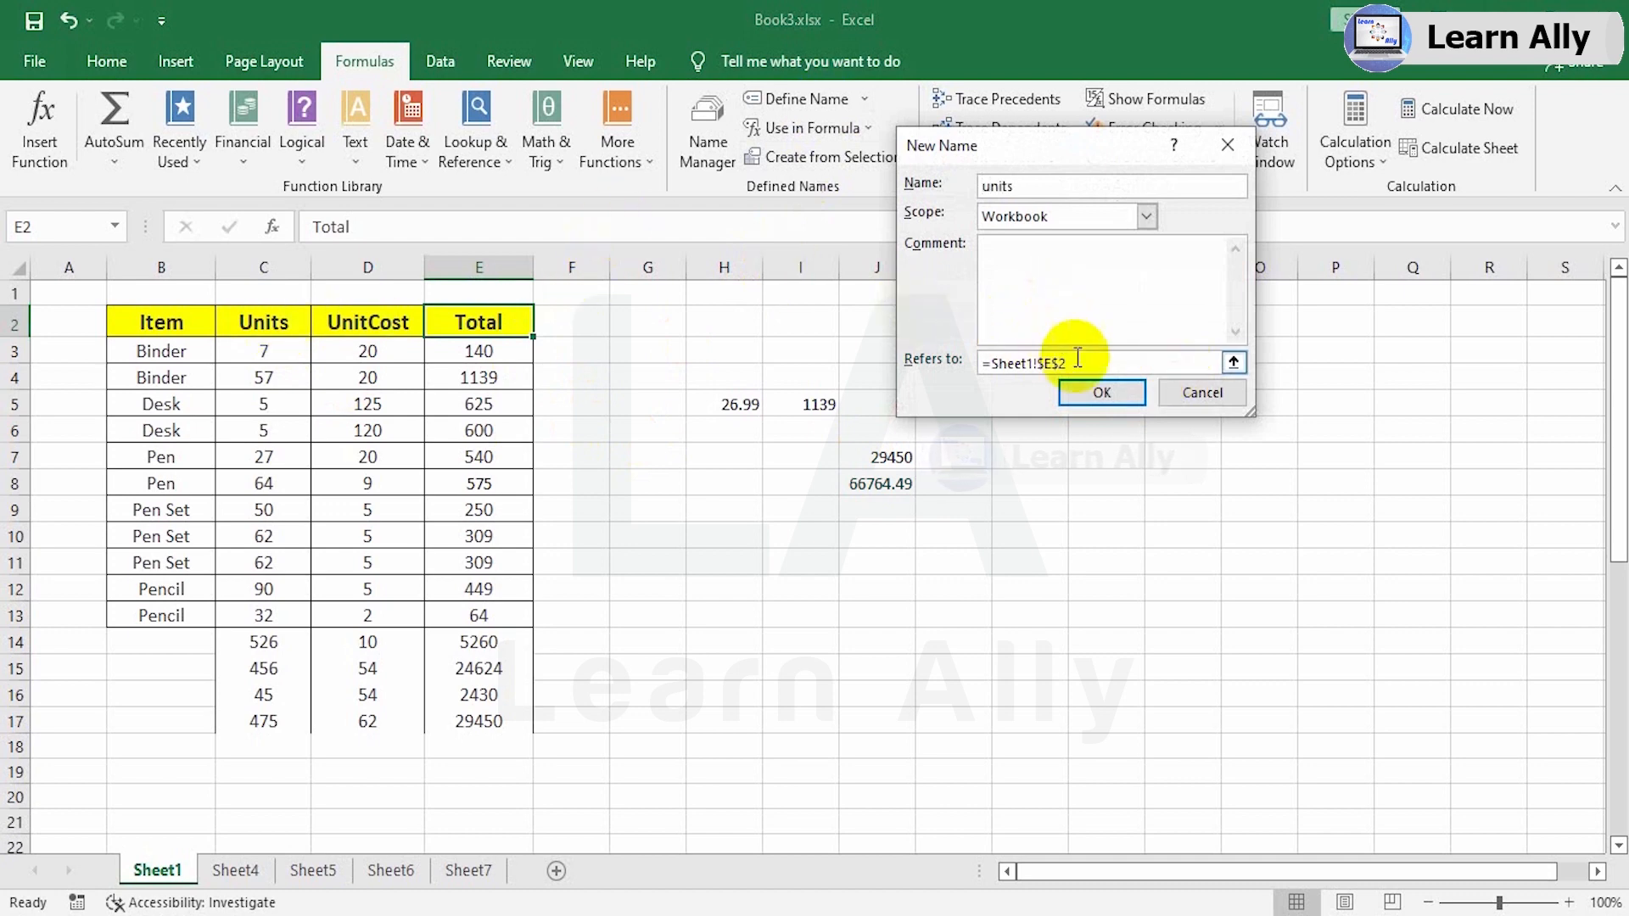
pyautogui.moveTo(1078, 363); pyautogui.dragTo(977, 368)
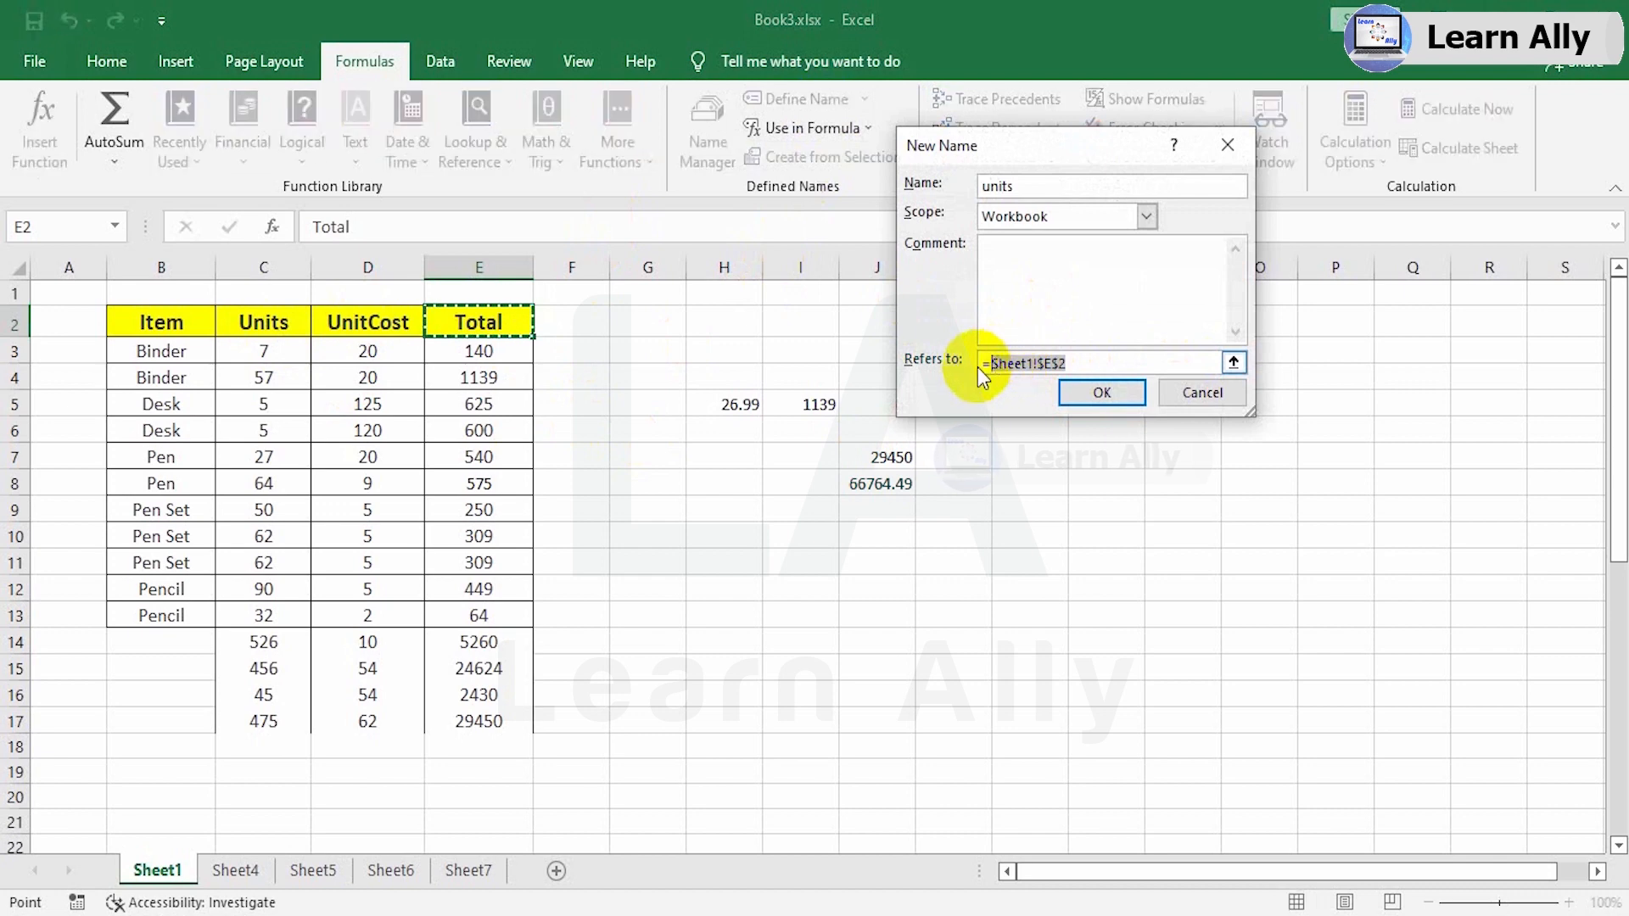
pyautogui.moveTo(273, 355); pyautogui.dragTo(262, 719)
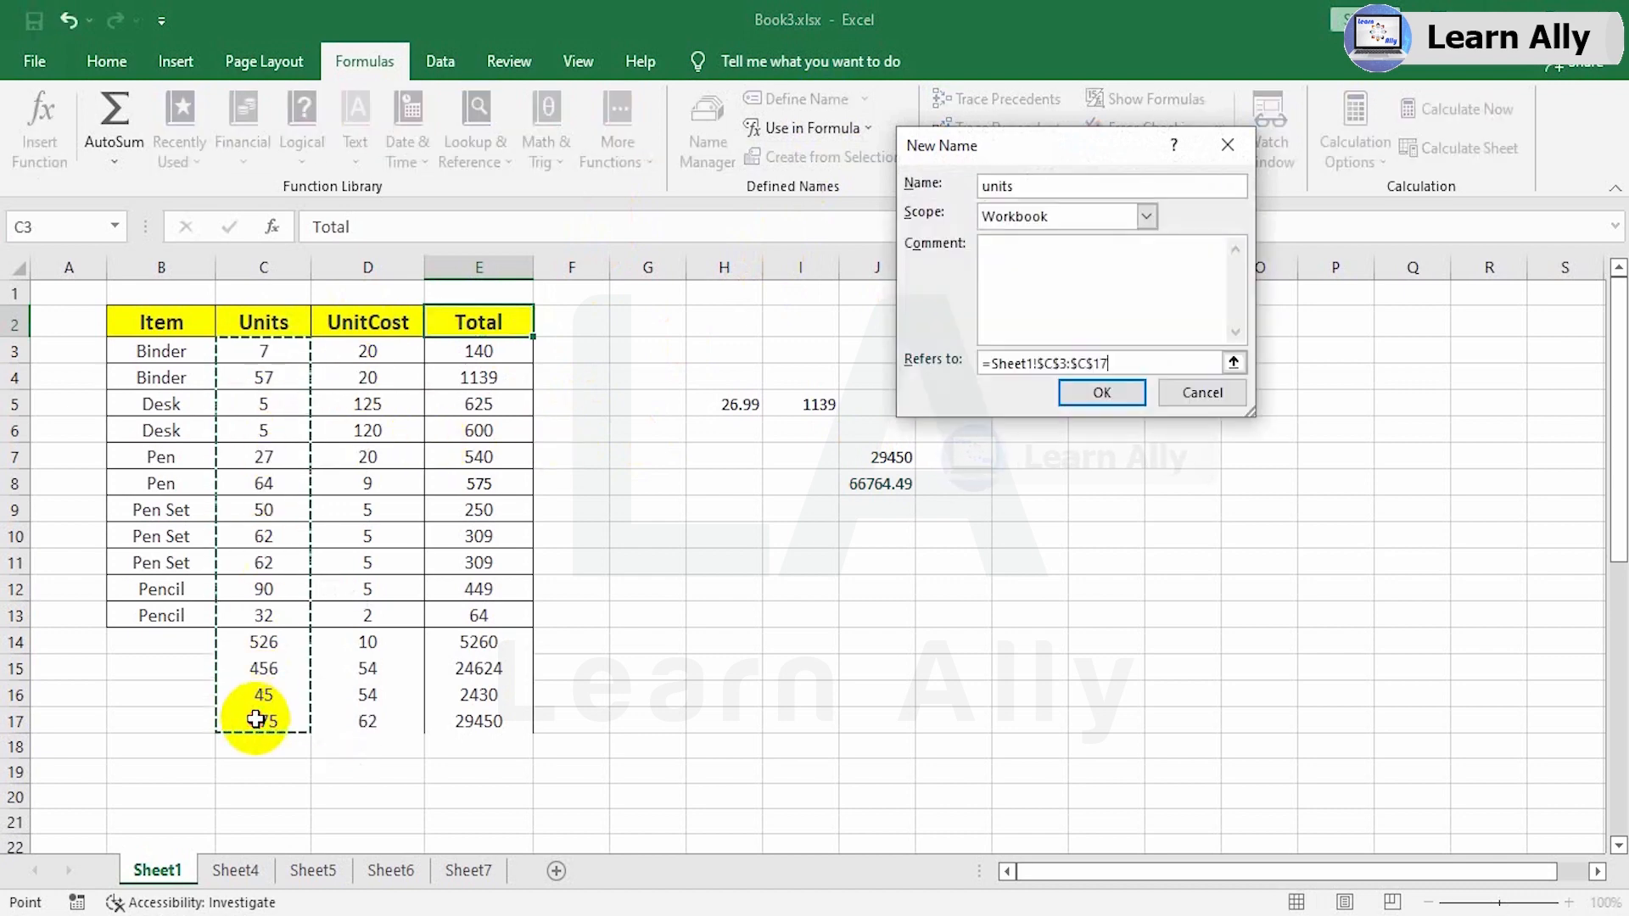
pyautogui.click(1101, 393)
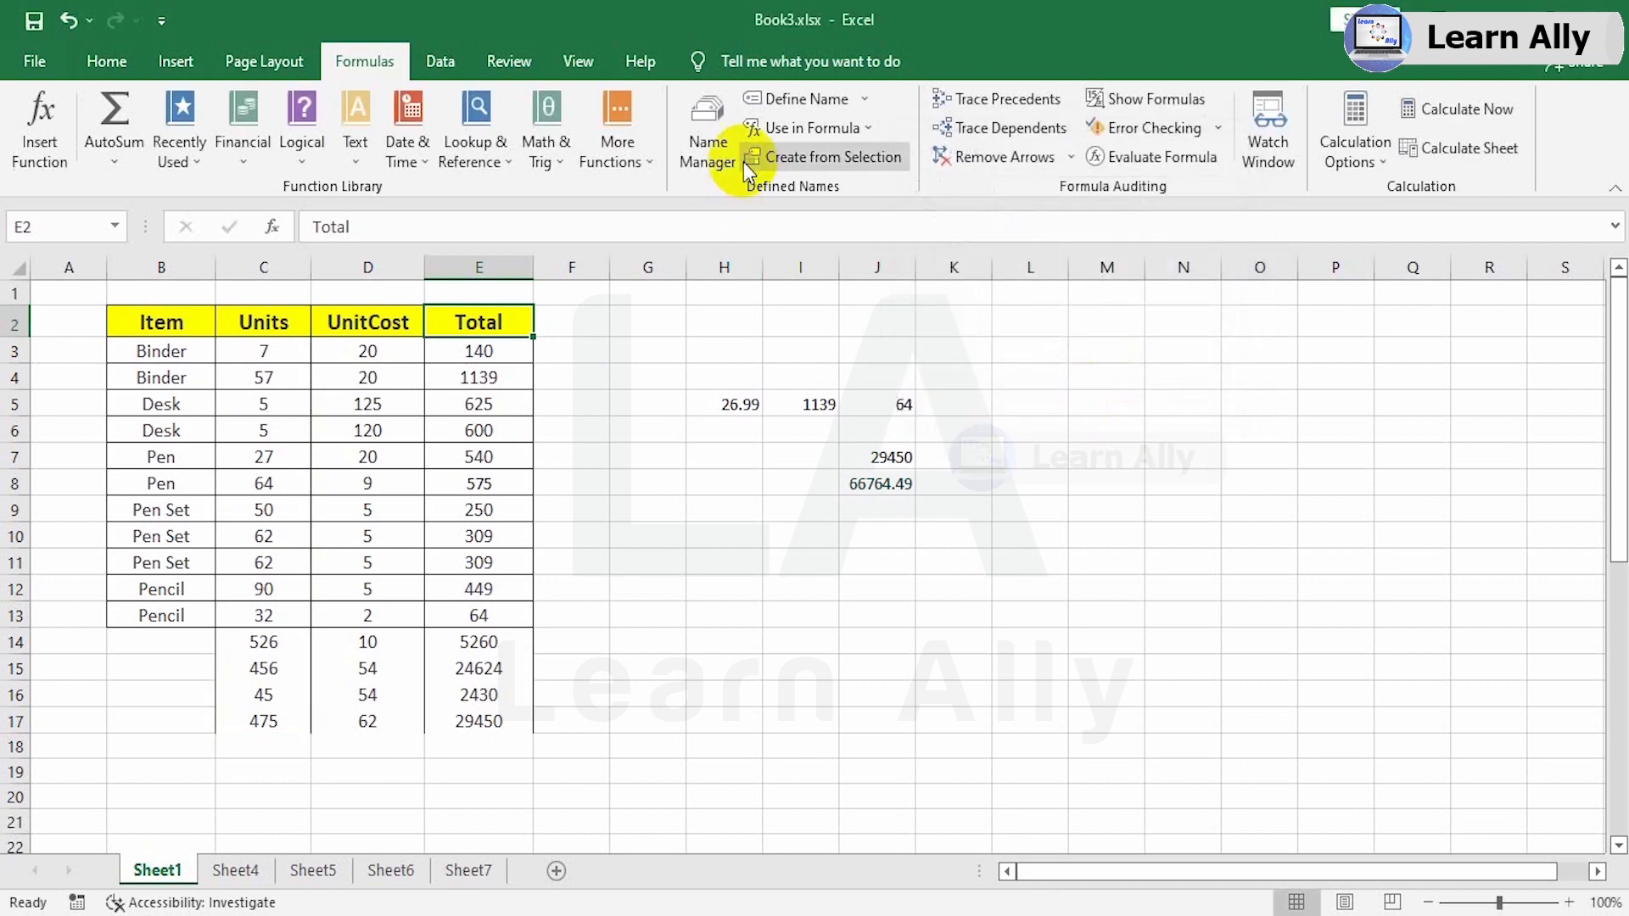
# Step: Enter the formula =SUM(units) in cell H8, inserting the defined name as its argument
pyautogui.click(871, 127)
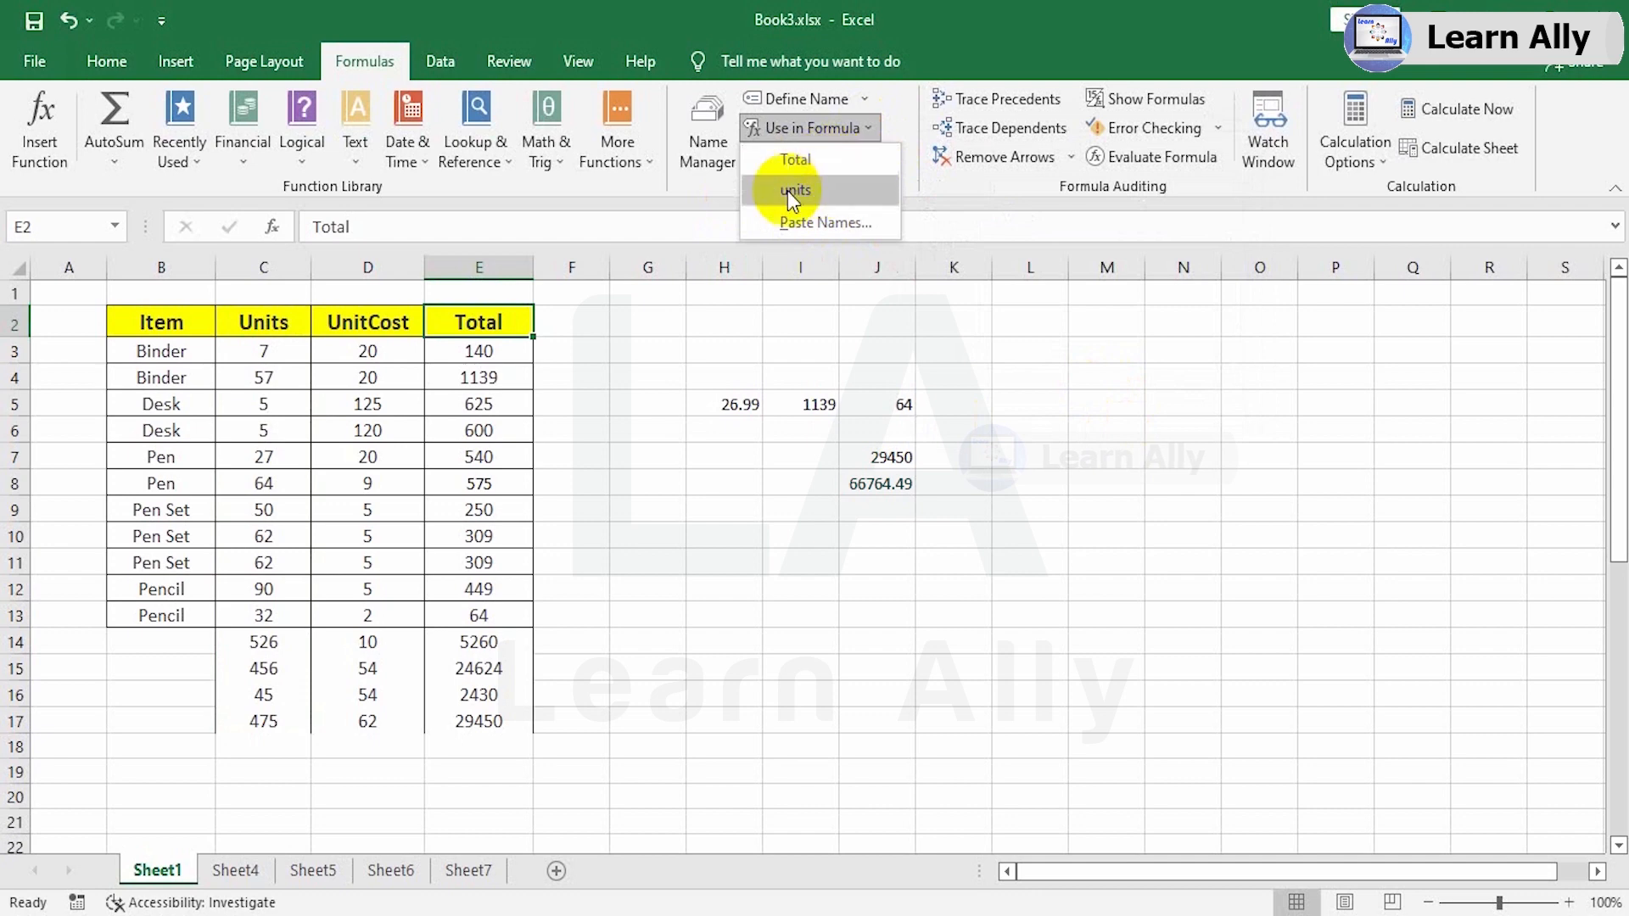
pyautogui.click(700, 483)
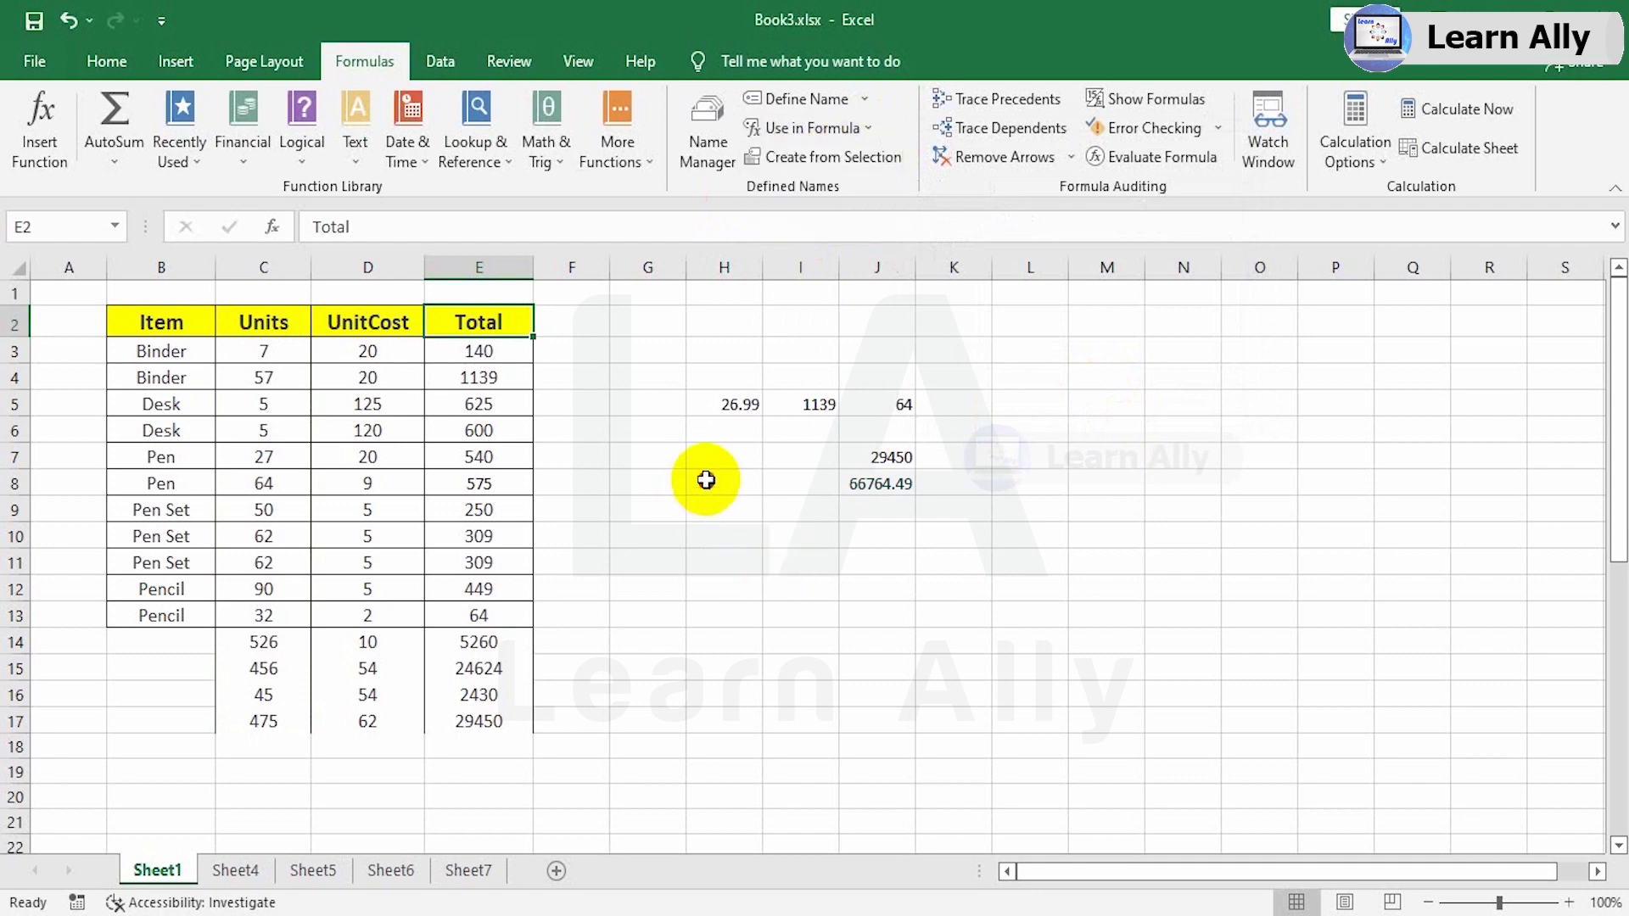
pyautogui.click(706, 480)
pyautogui.write('=sum')
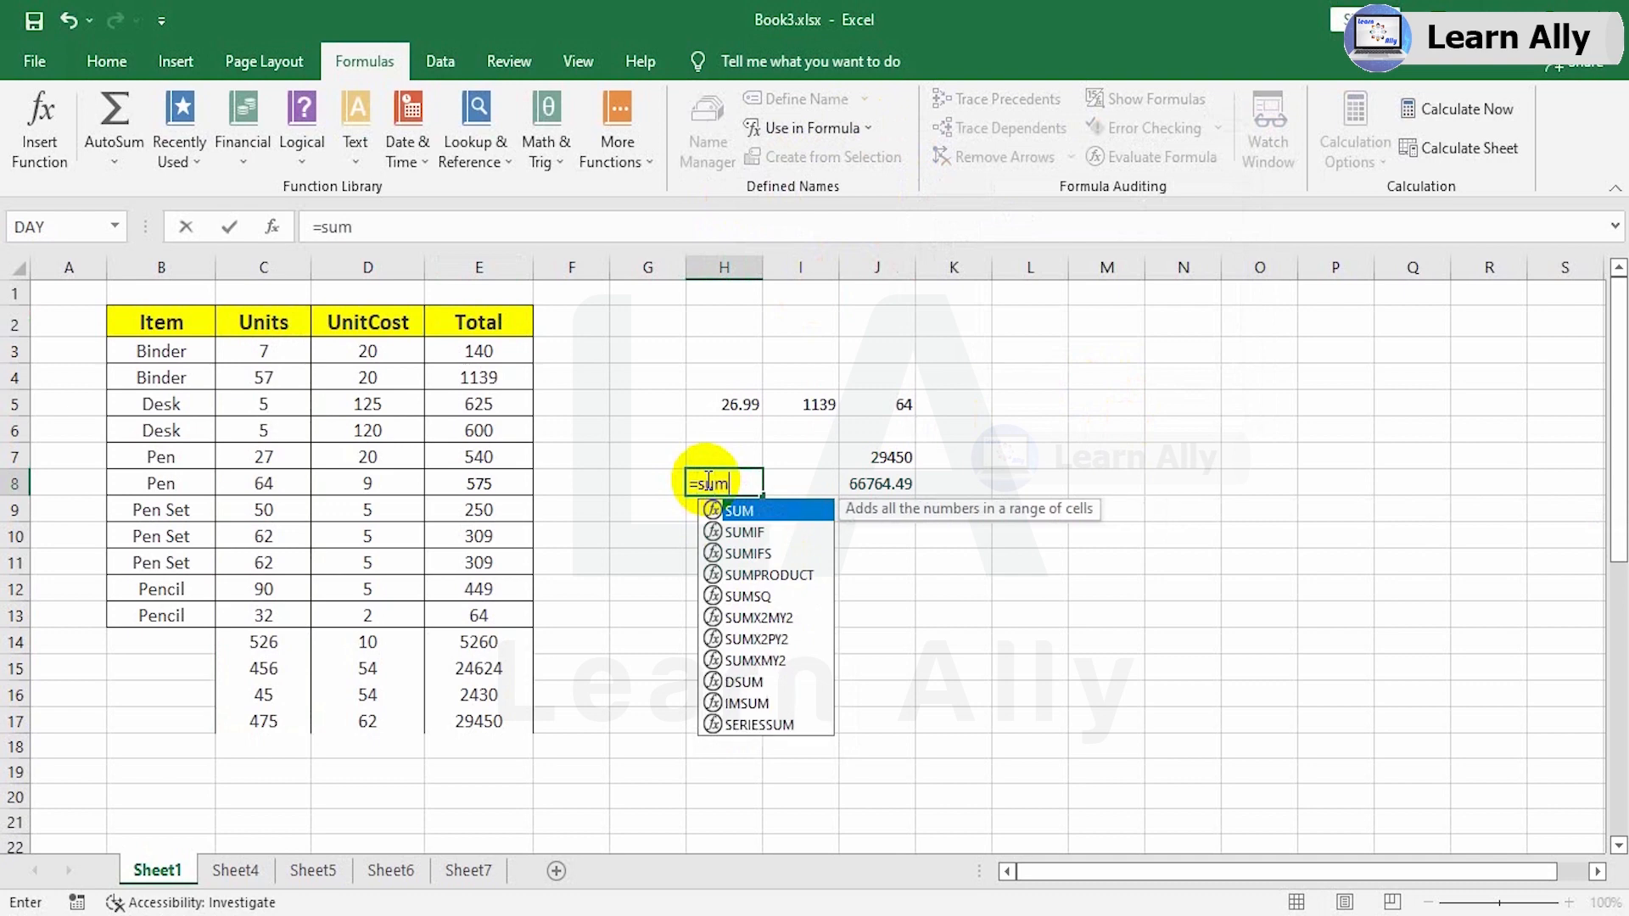
pyautogui.press('Tab')
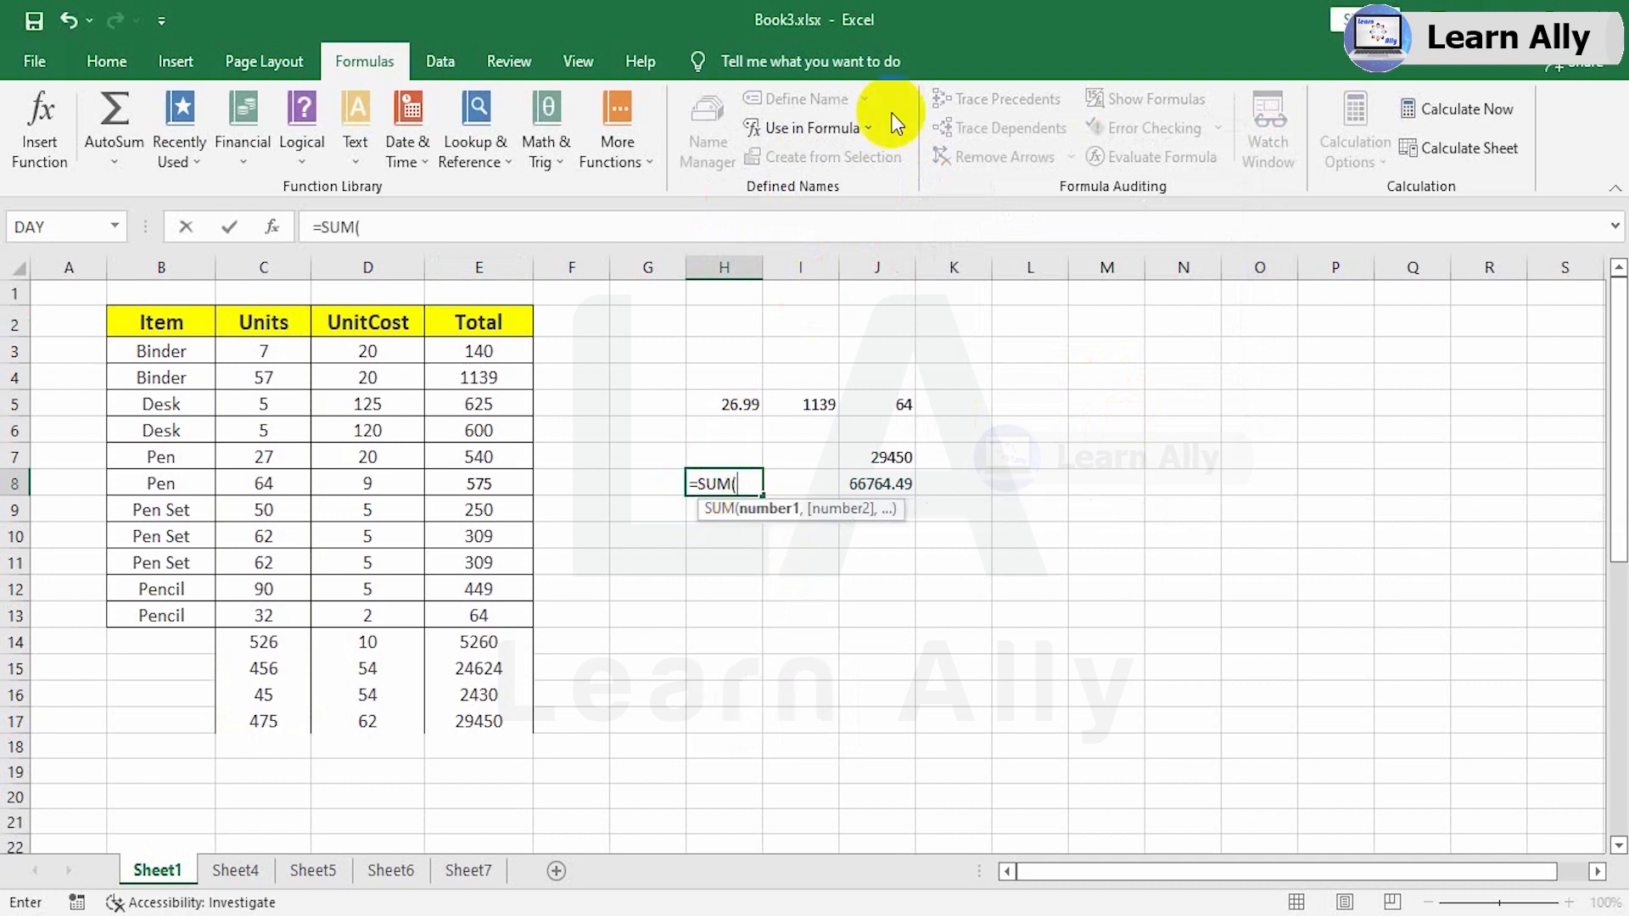
pyautogui.click(857, 129)
pyautogui.click(837, 192)
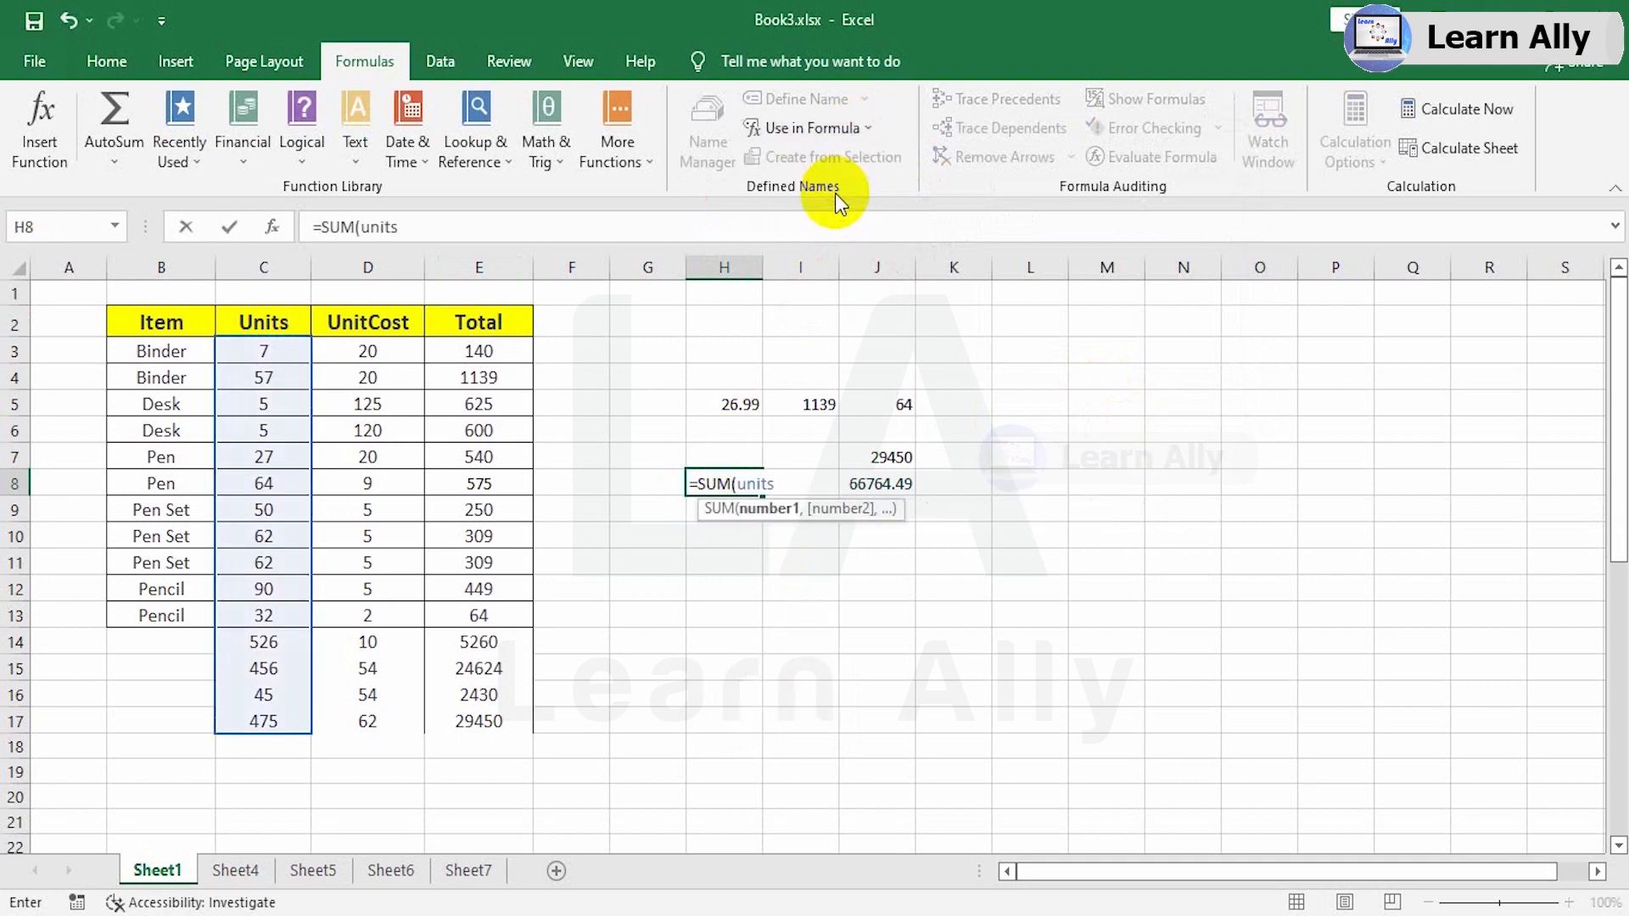
pyautogui.press('Return')
pyautogui.click(736, 484)
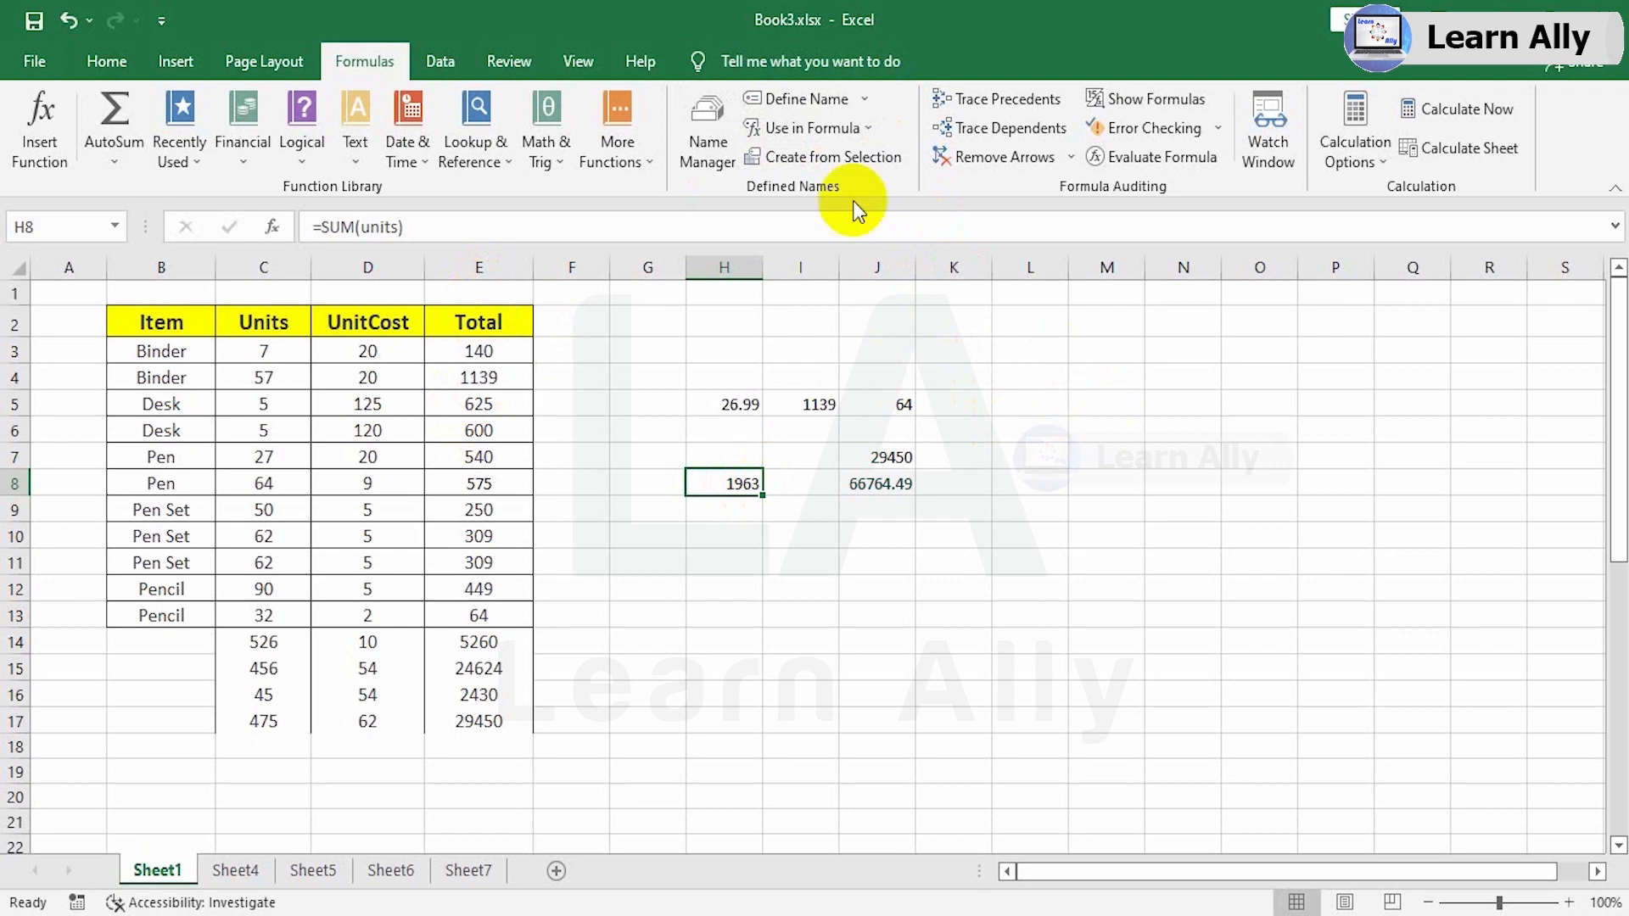
# Step: Delete both defined names, Total and units, from the workbook
pyautogui.click(710, 145)
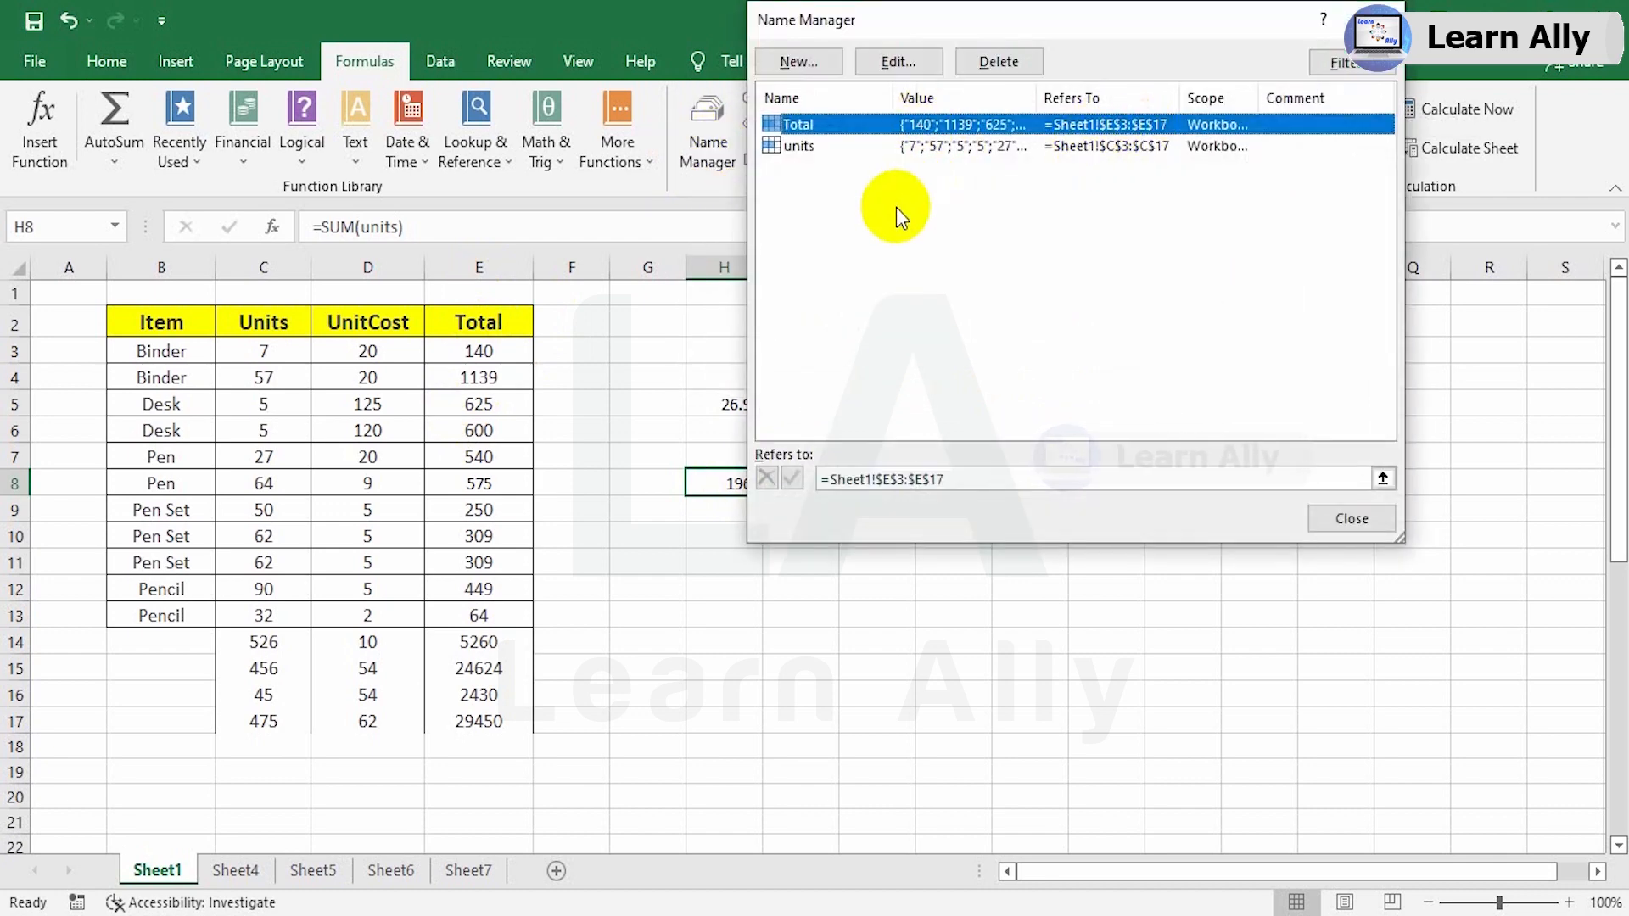
pyautogui.click(982, 145)
pyautogui.keyDown('shift'); pyautogui.click(1001, 124); pyautogui.keyUp('shift')
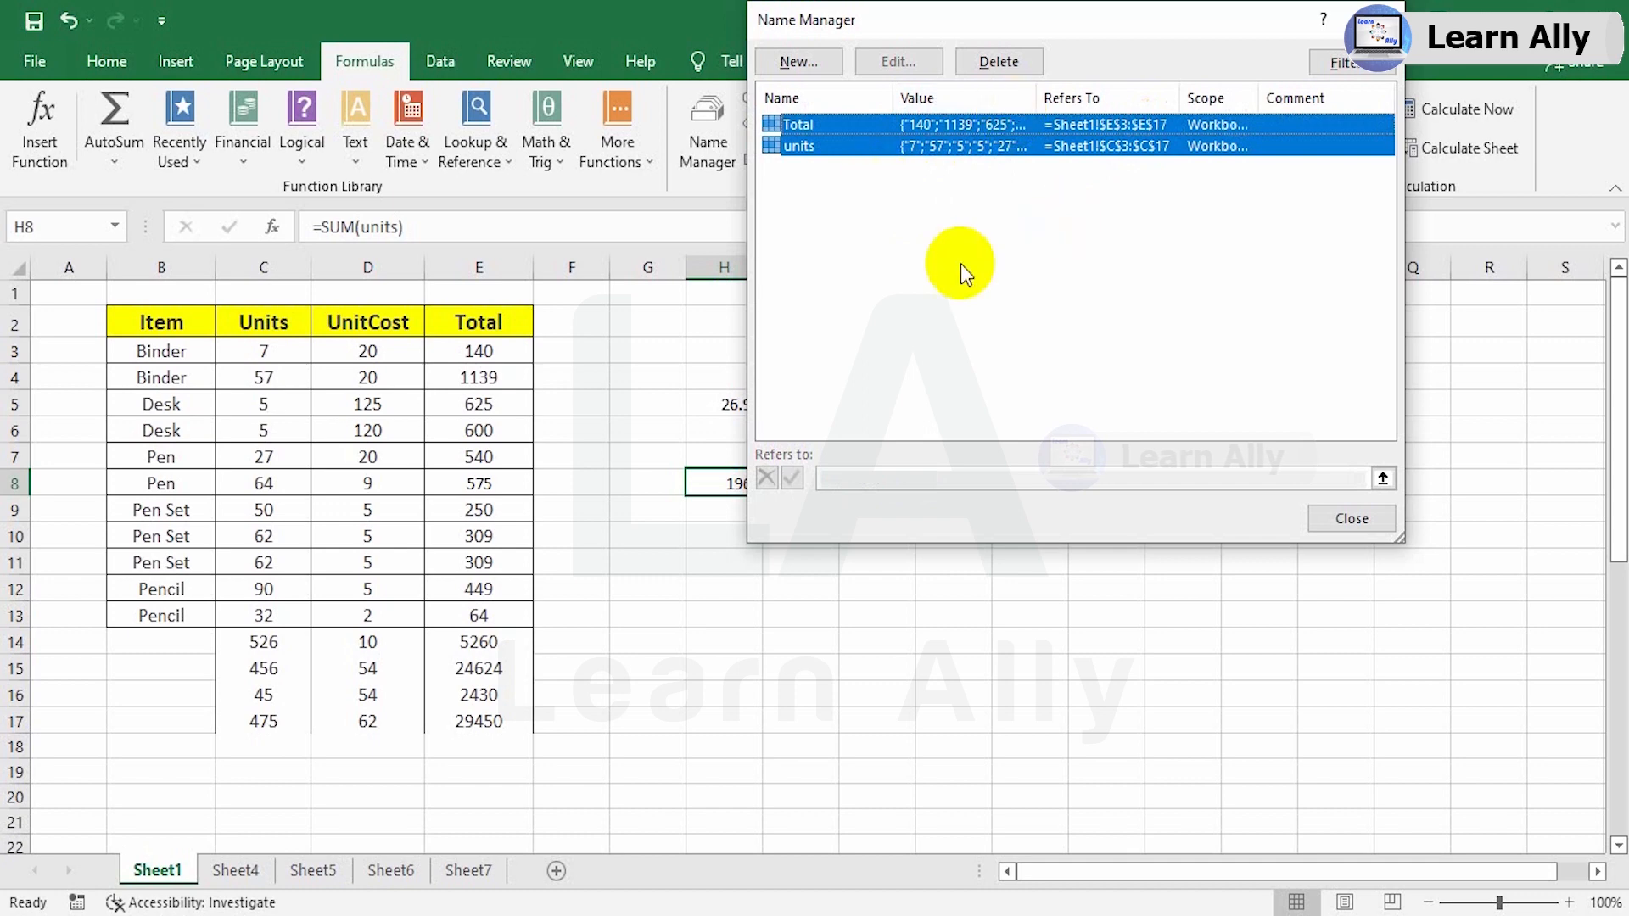
pyautogui.click(994, 61)
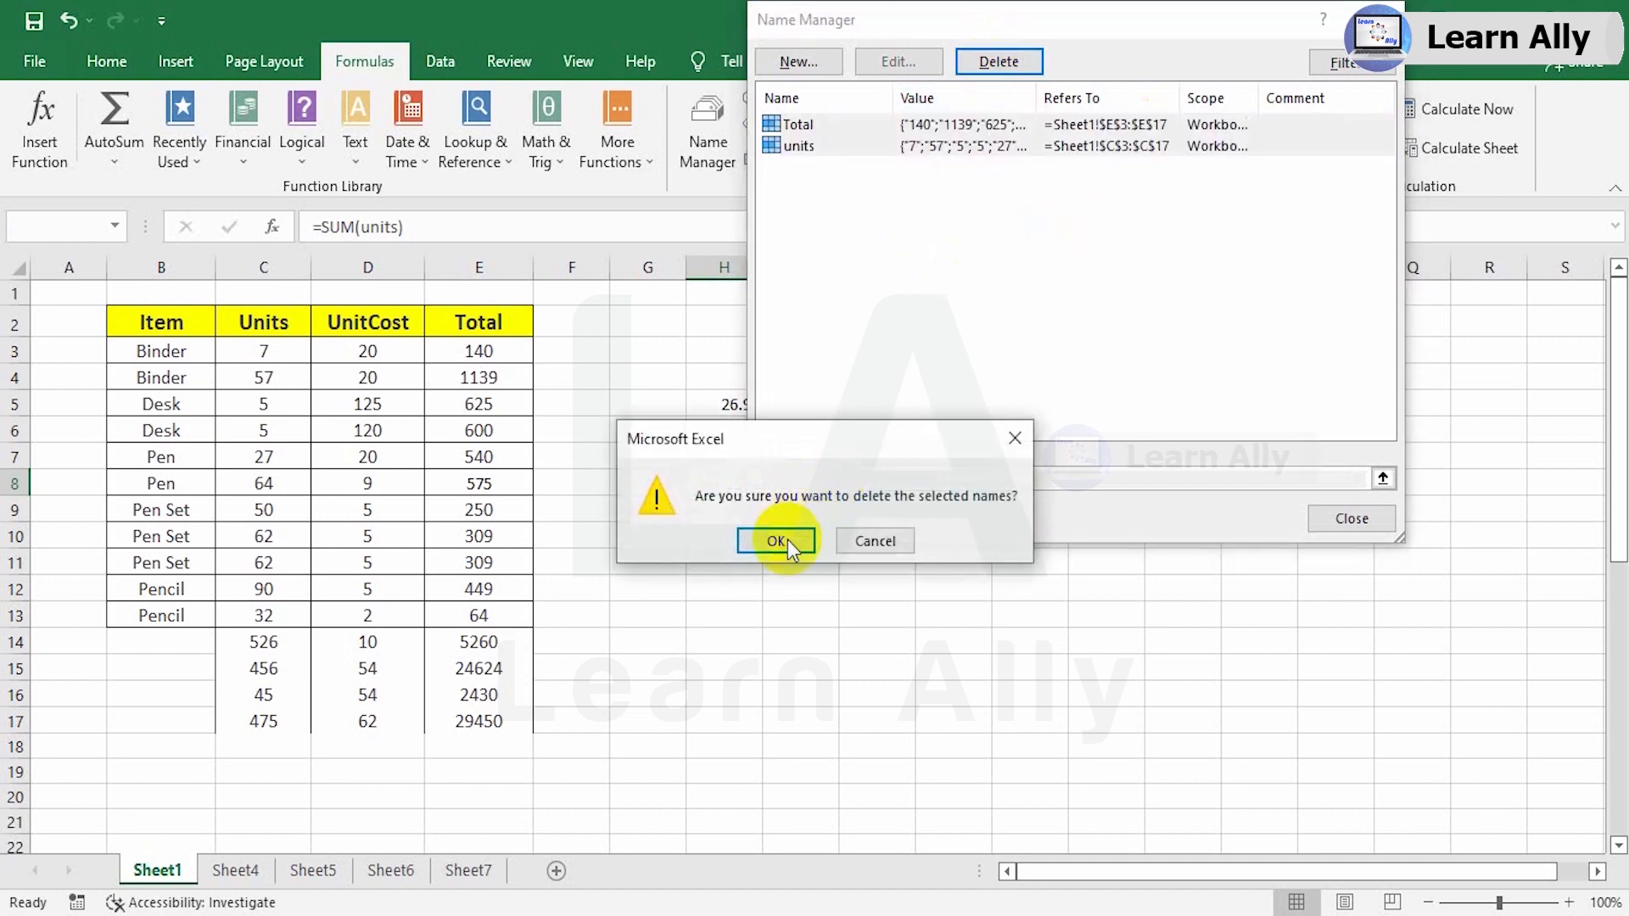
pyautogui.click(787, 543)
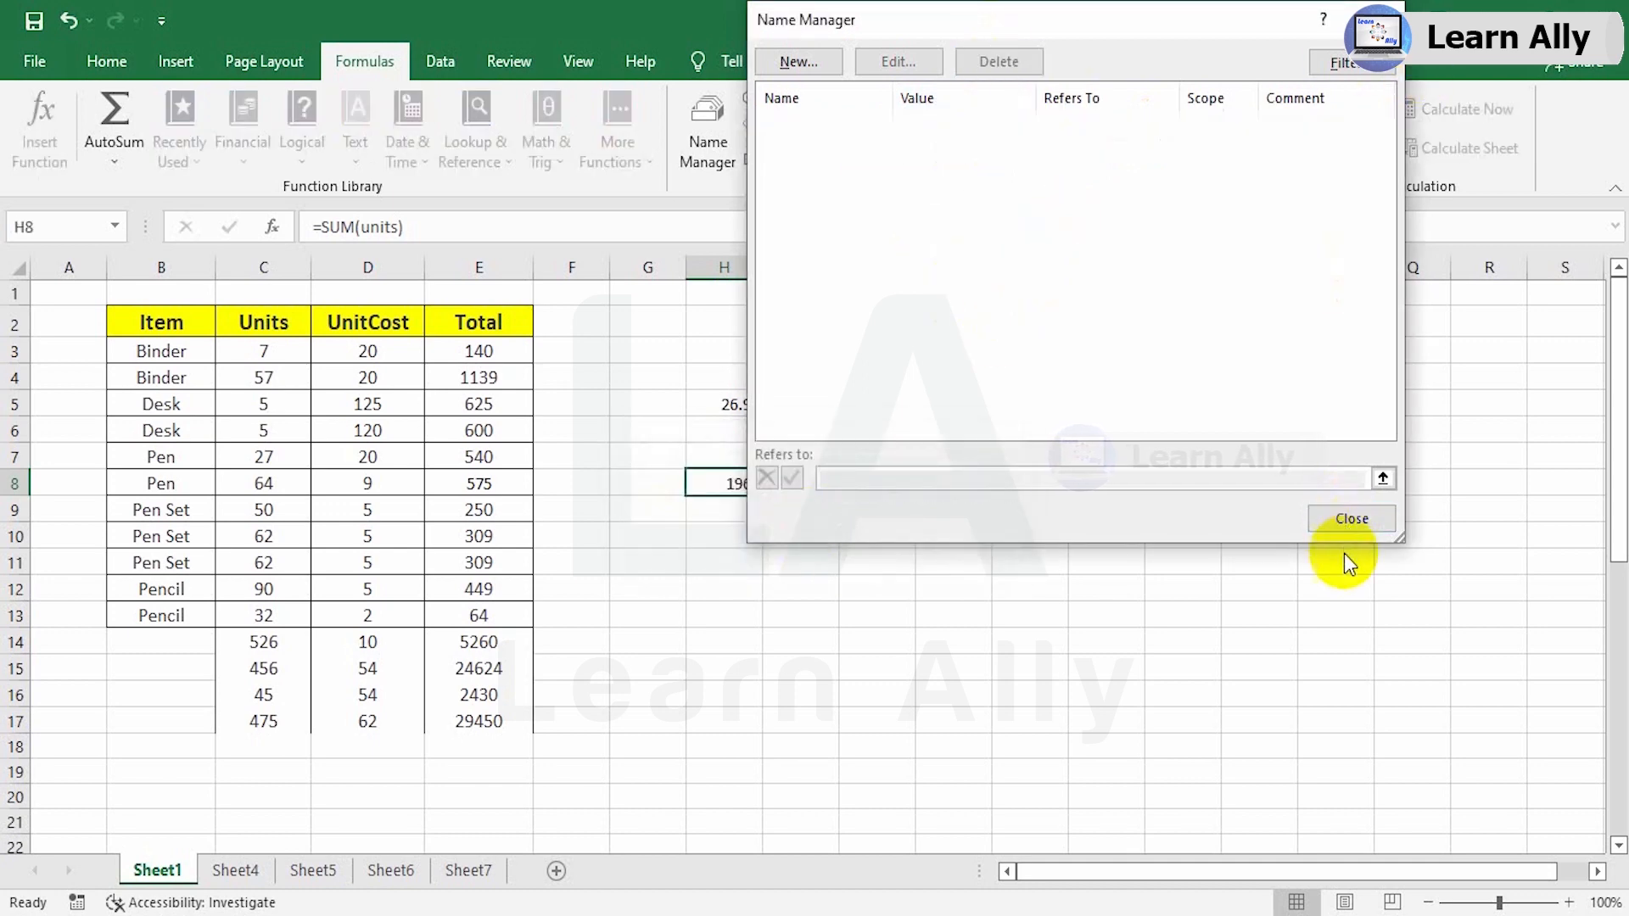
pyautogui.click(1327, 518)
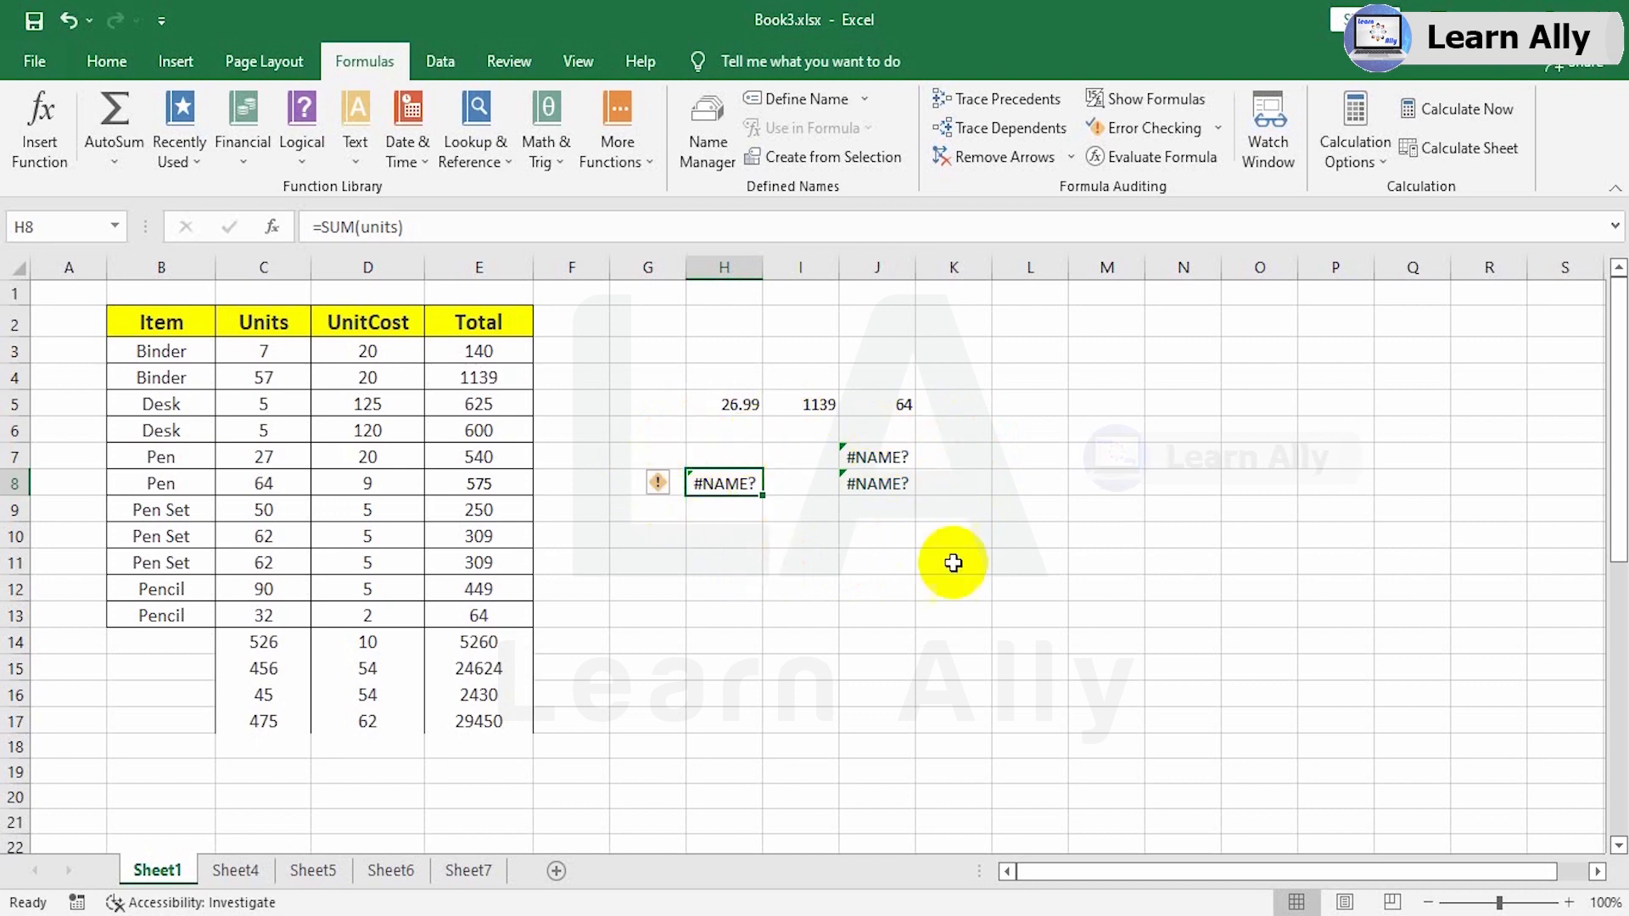
# Step: Clear the contents of the range G3:L11 containing the test formulas
pyautogui.moveTo(637, 353); pyautogui.dragTo(1011, 574)
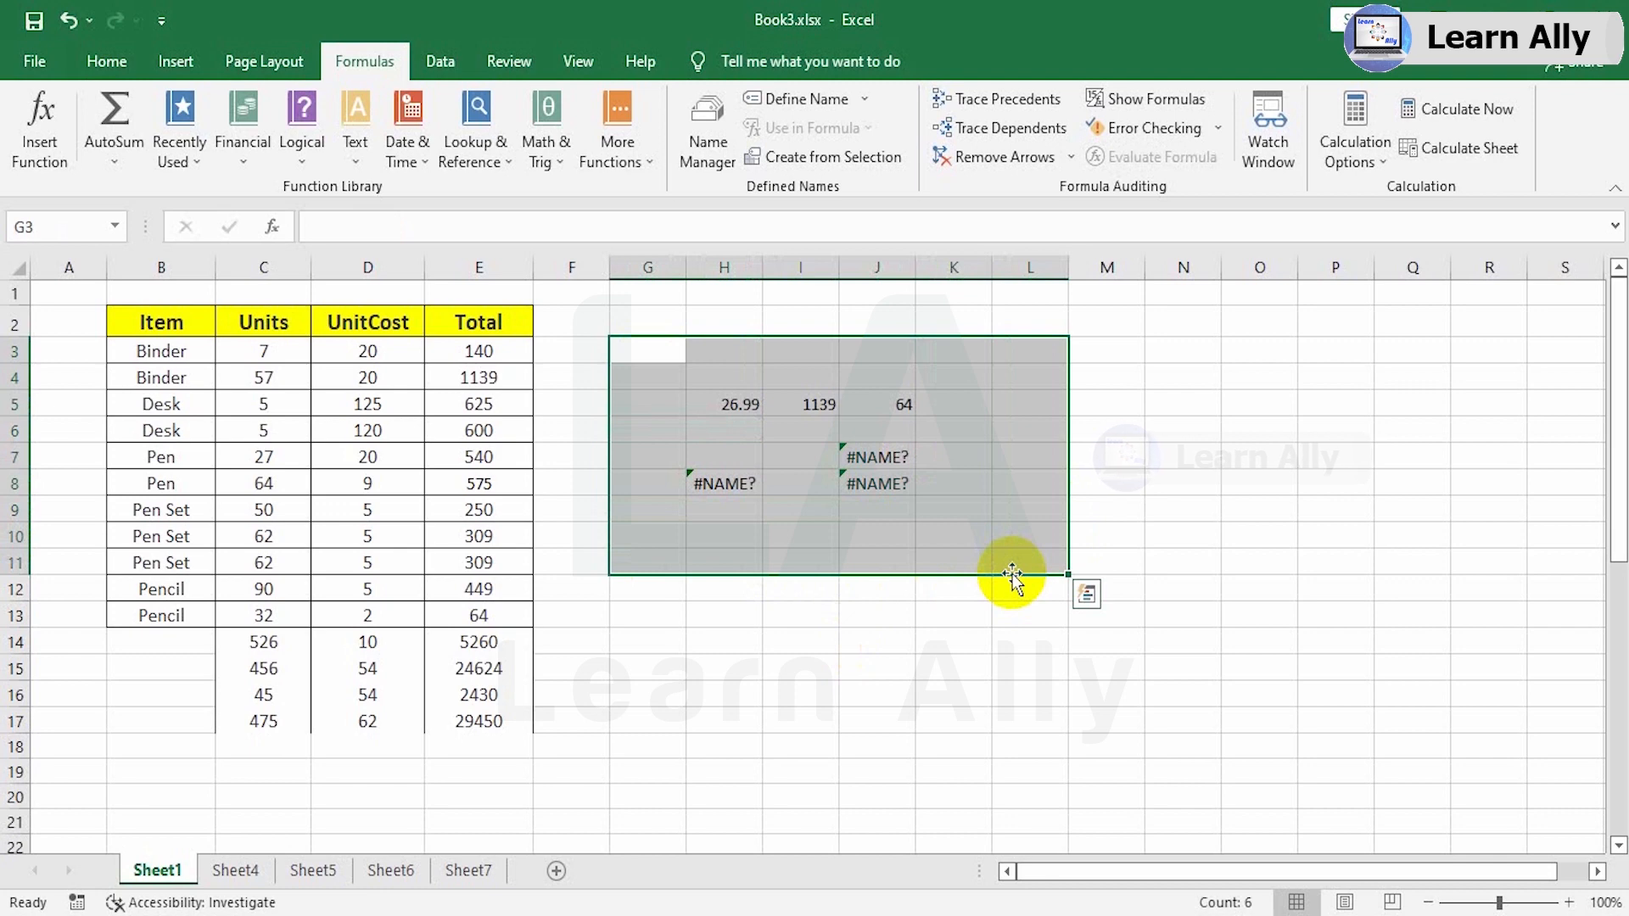
pyautogui.press('Delete')
pyautogui.click(870, 403)
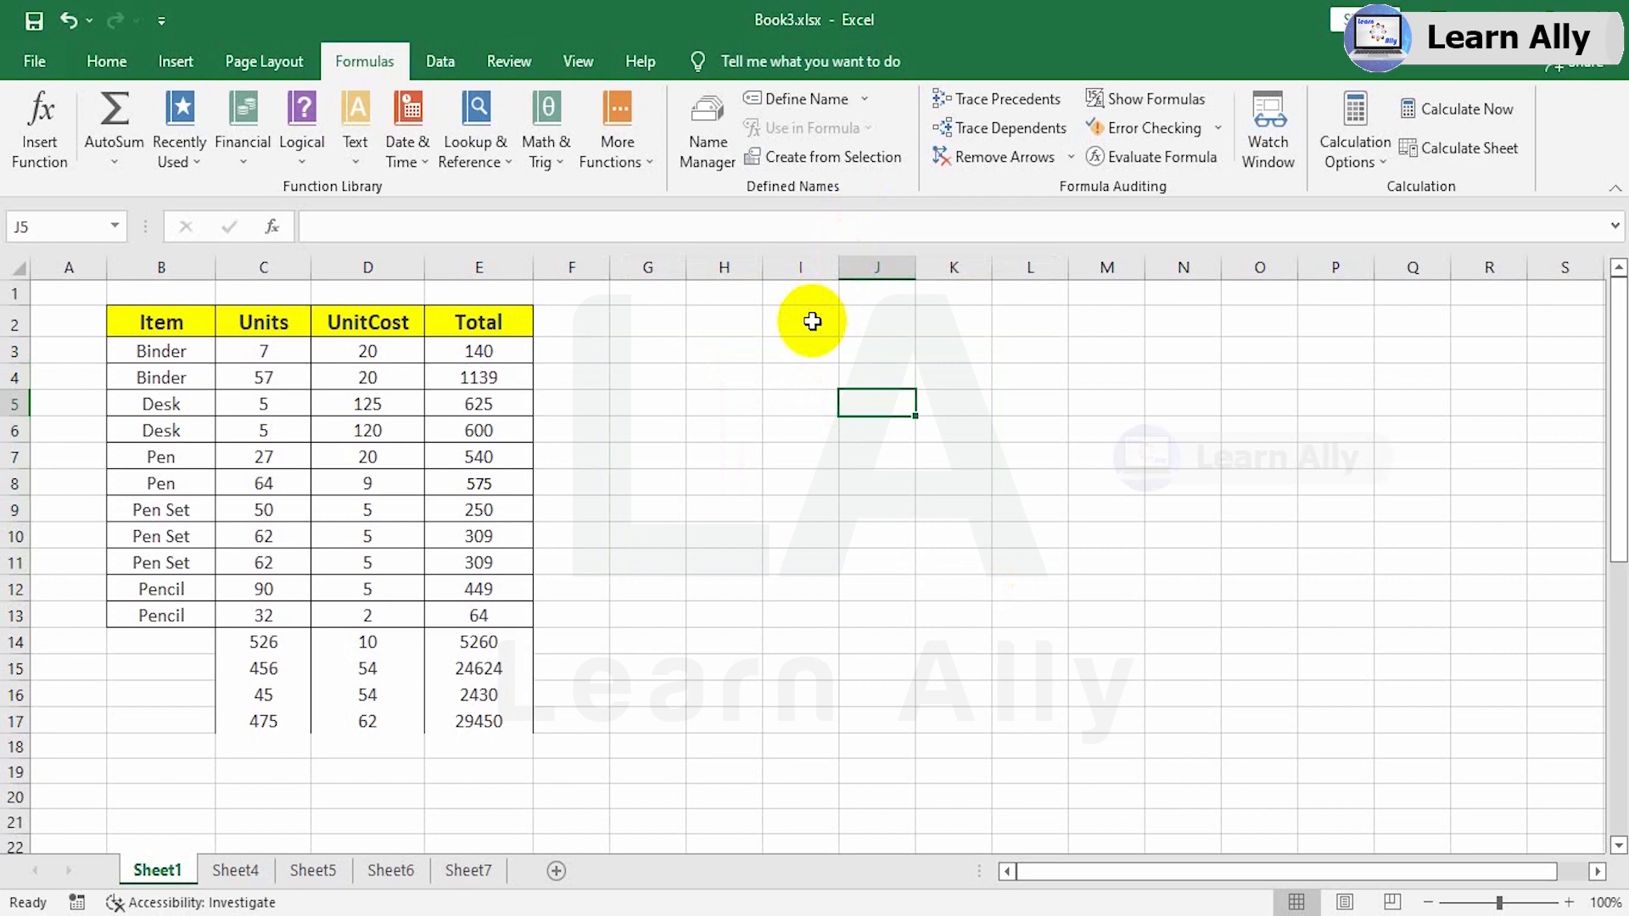
# Step: Create defined names for the Units, UnitCost and Total columns from the selection C2:E17, using the top row as names
pyautogui.moveTo(247, 322); pyautogui.dragTo(484, 721)
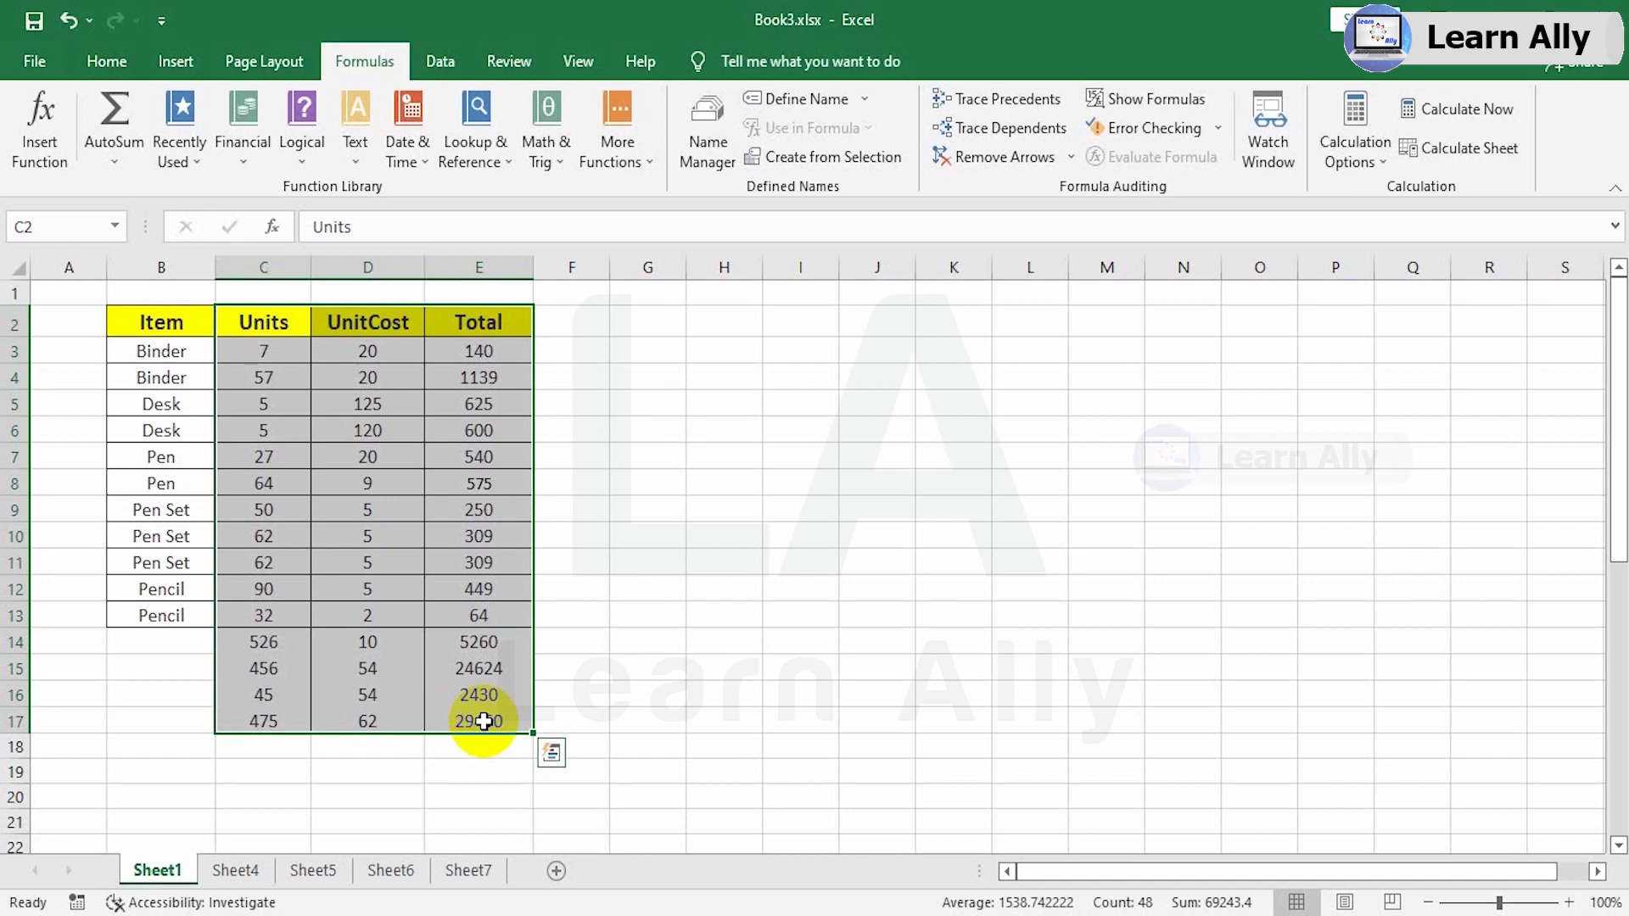
pyautogui.click(814, 157)
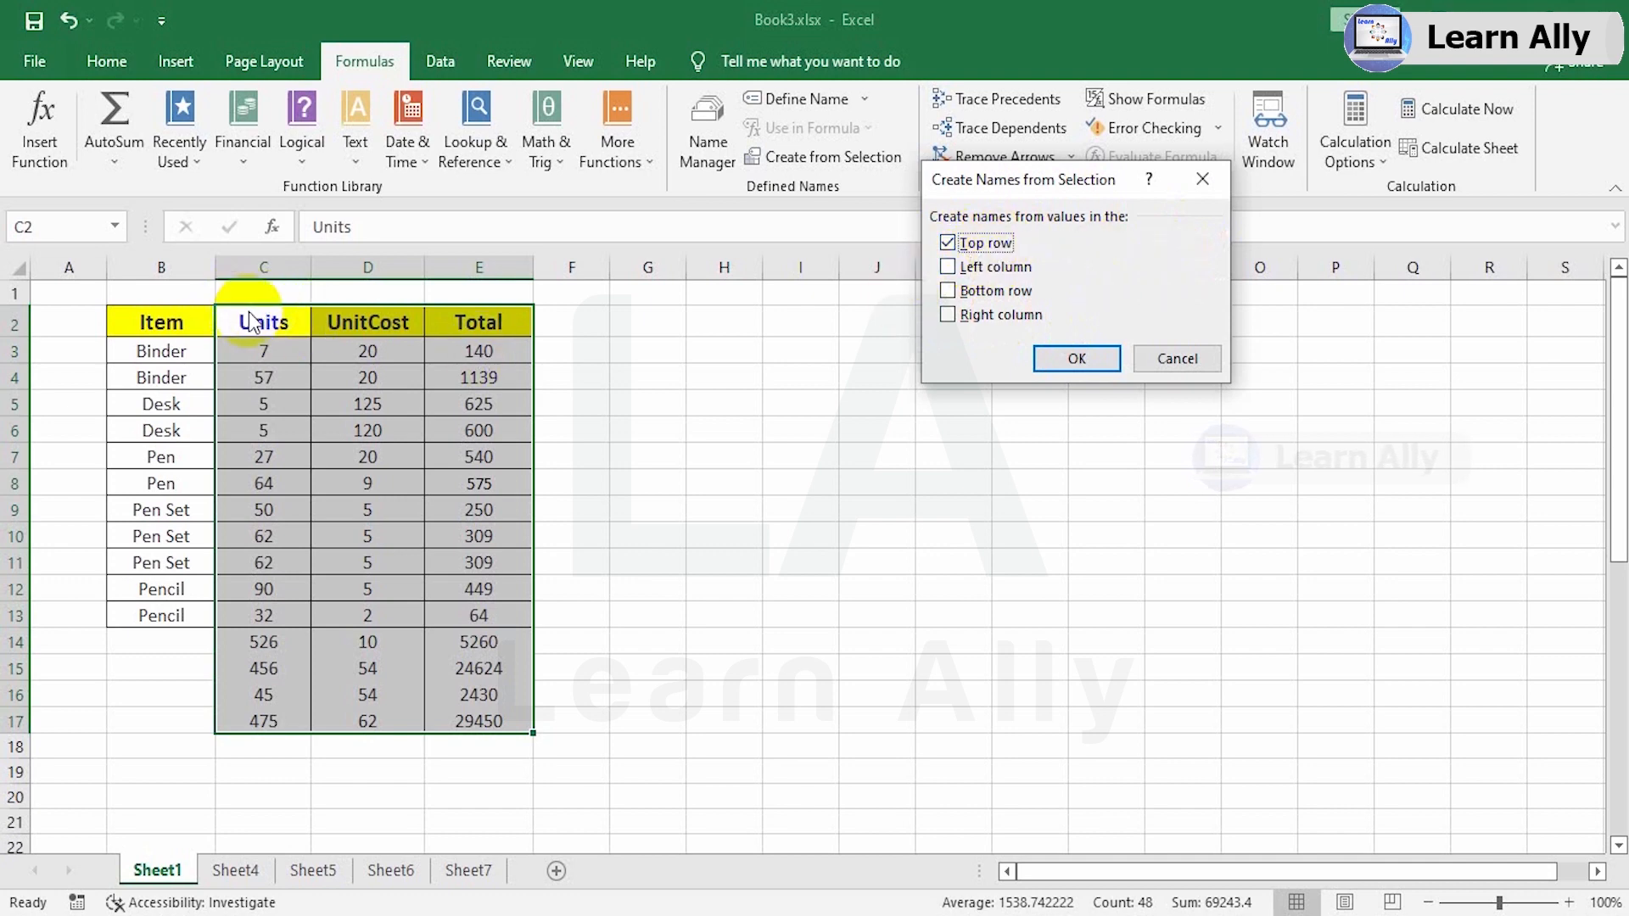
pyautogui.click(1086, 358)
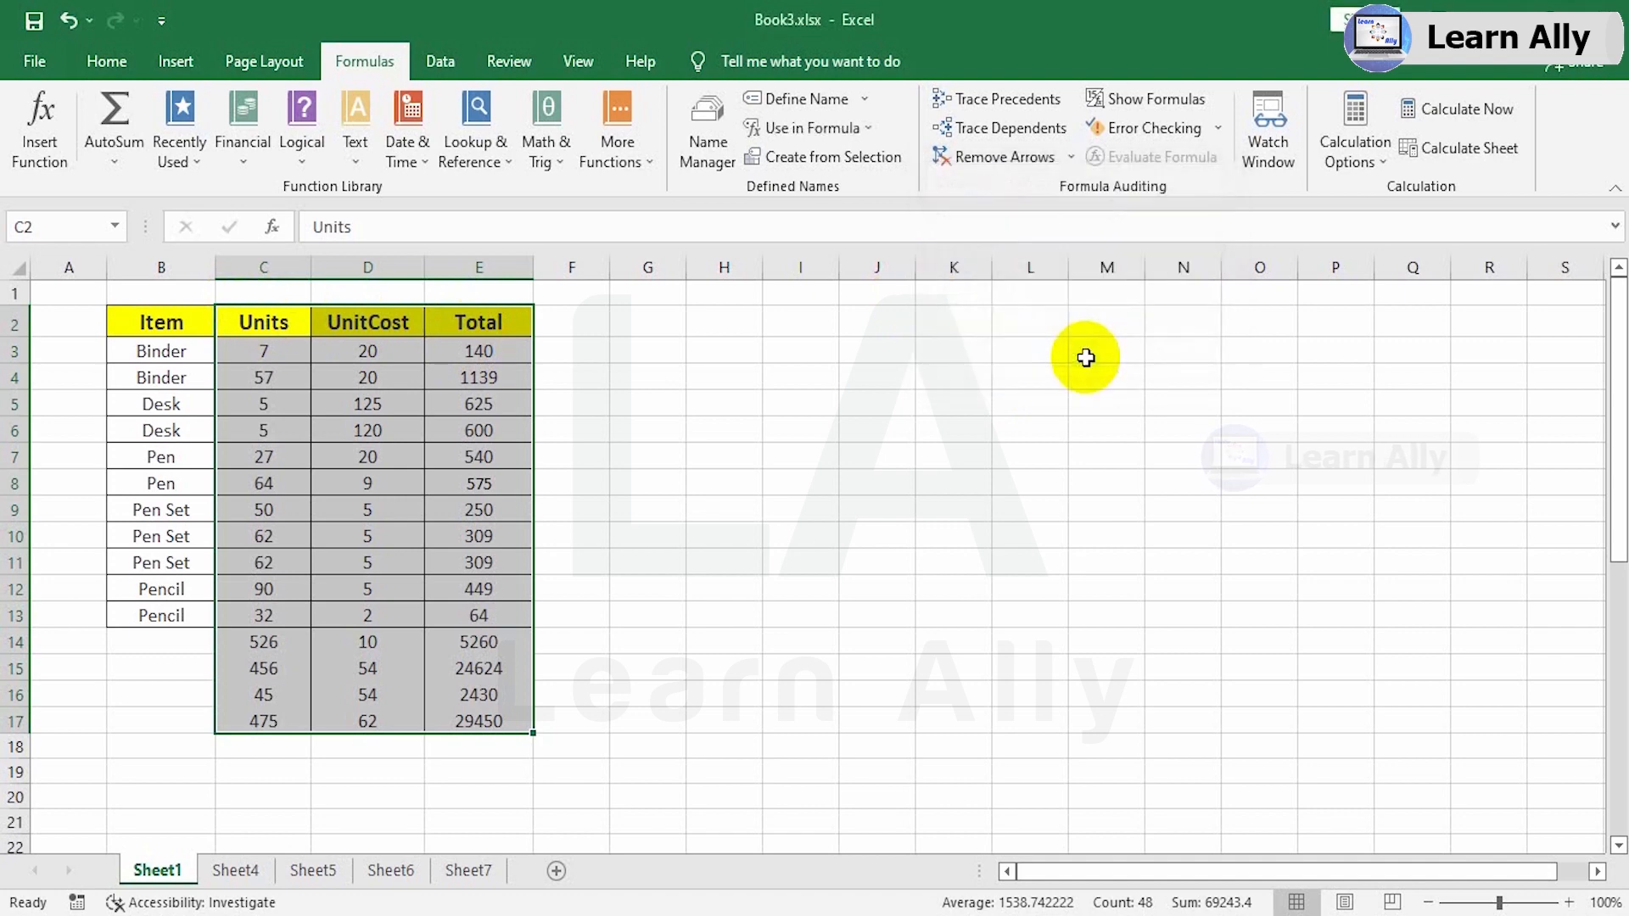
pyautogui.click(872, 396)
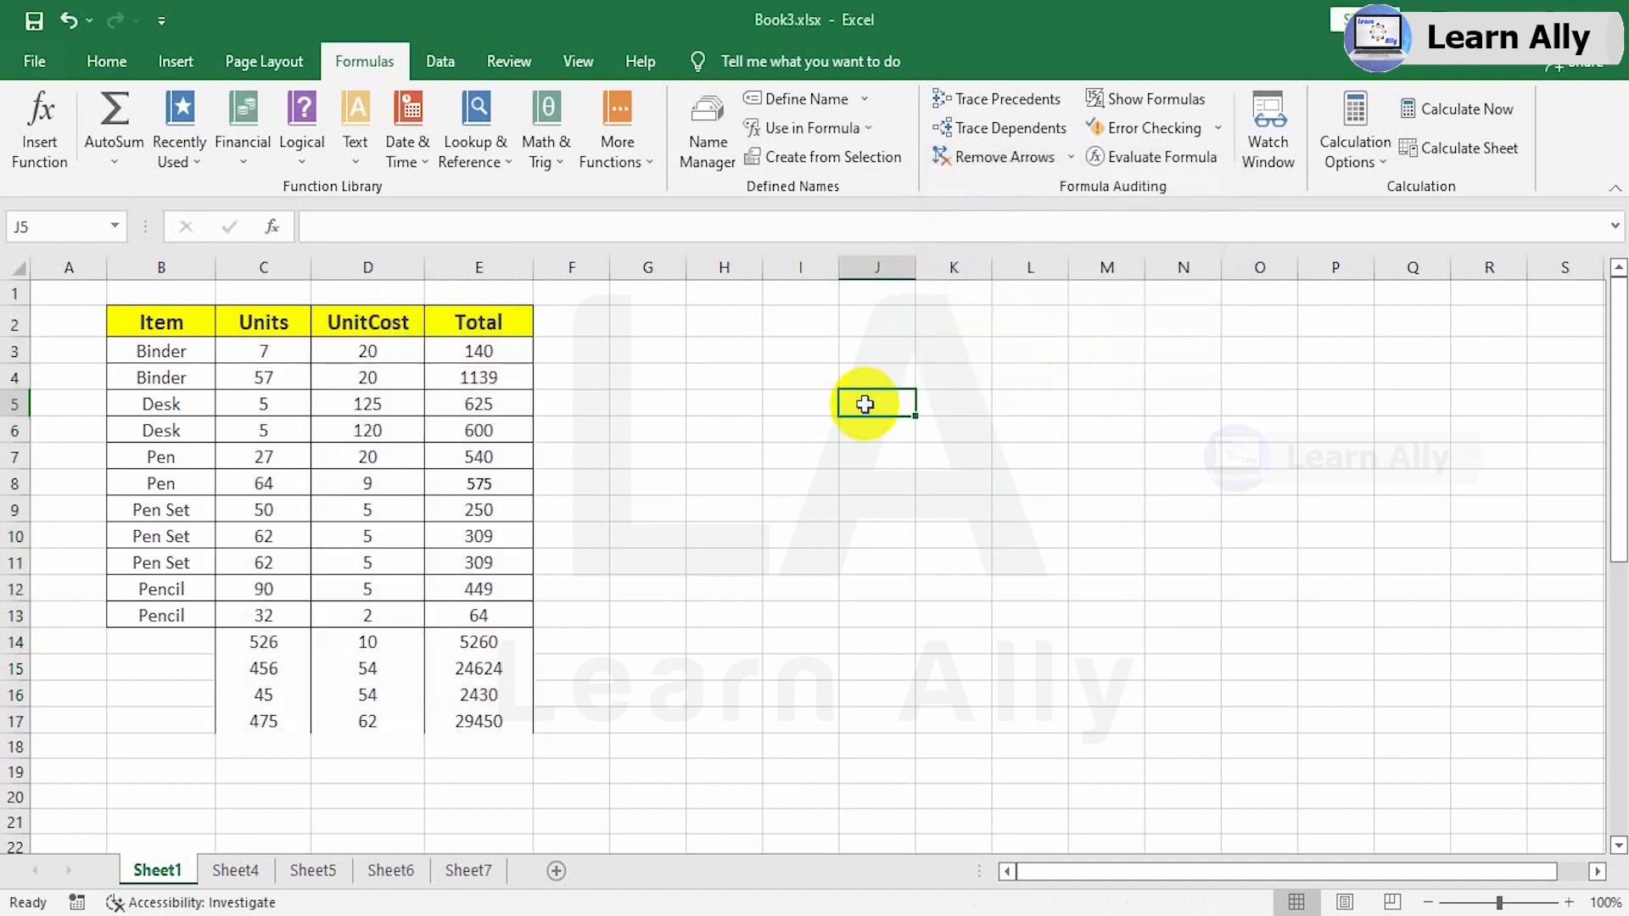
# Step: Enter the formula =SUM(Total) in cell I5, inserting the defined name as its argument
pyautogui.click(867, 129)
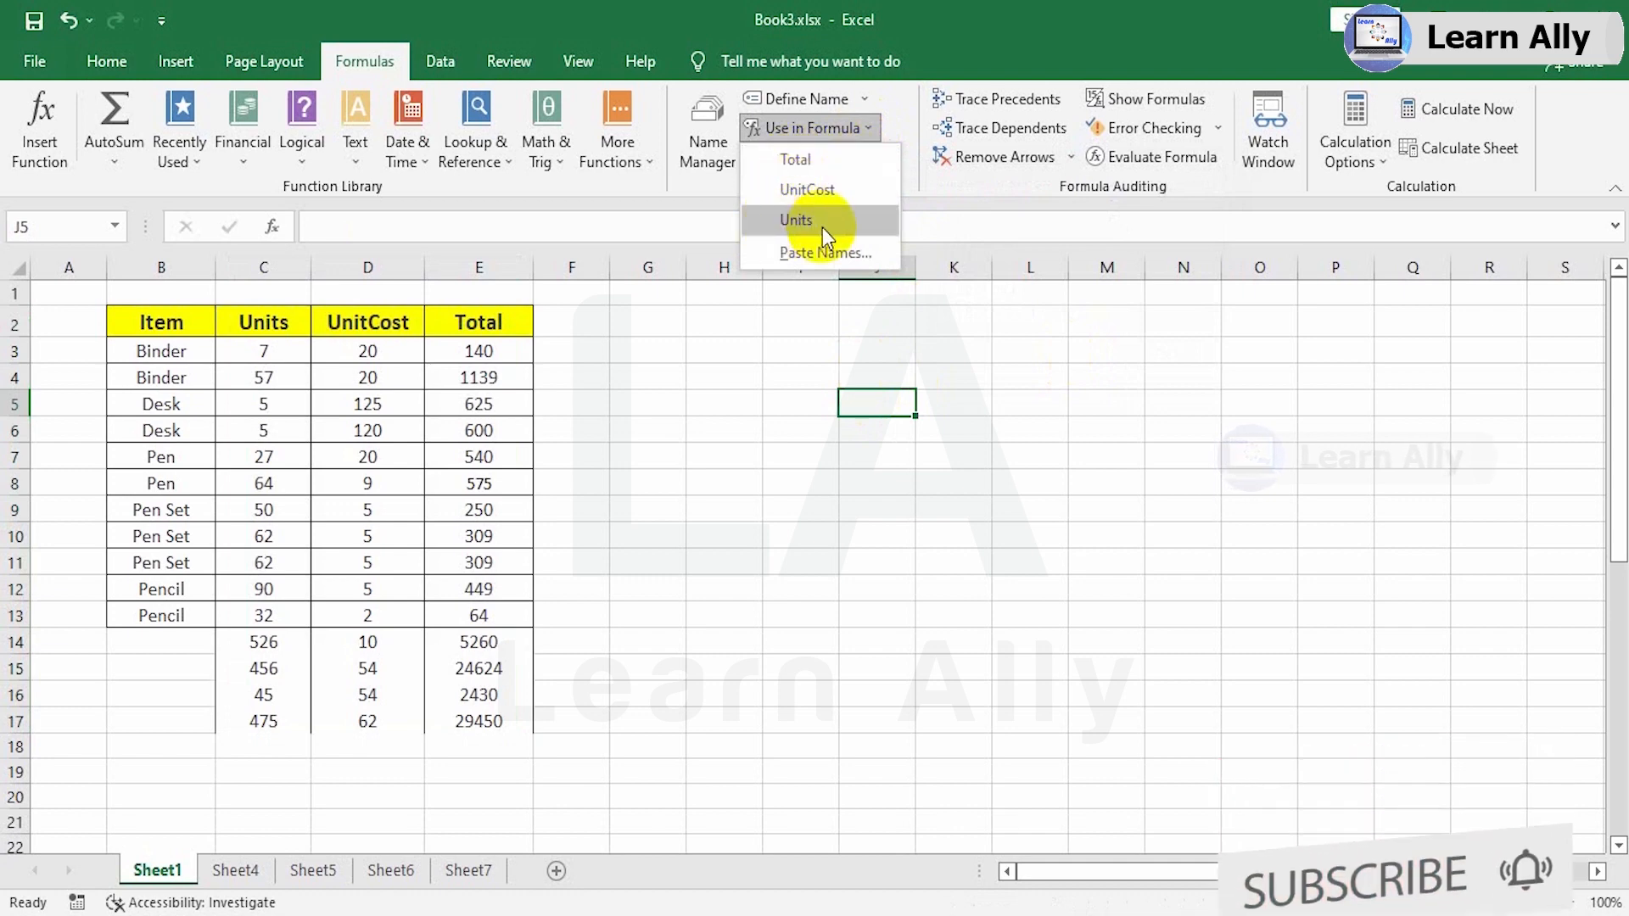
pyautogui.click(792, 397)
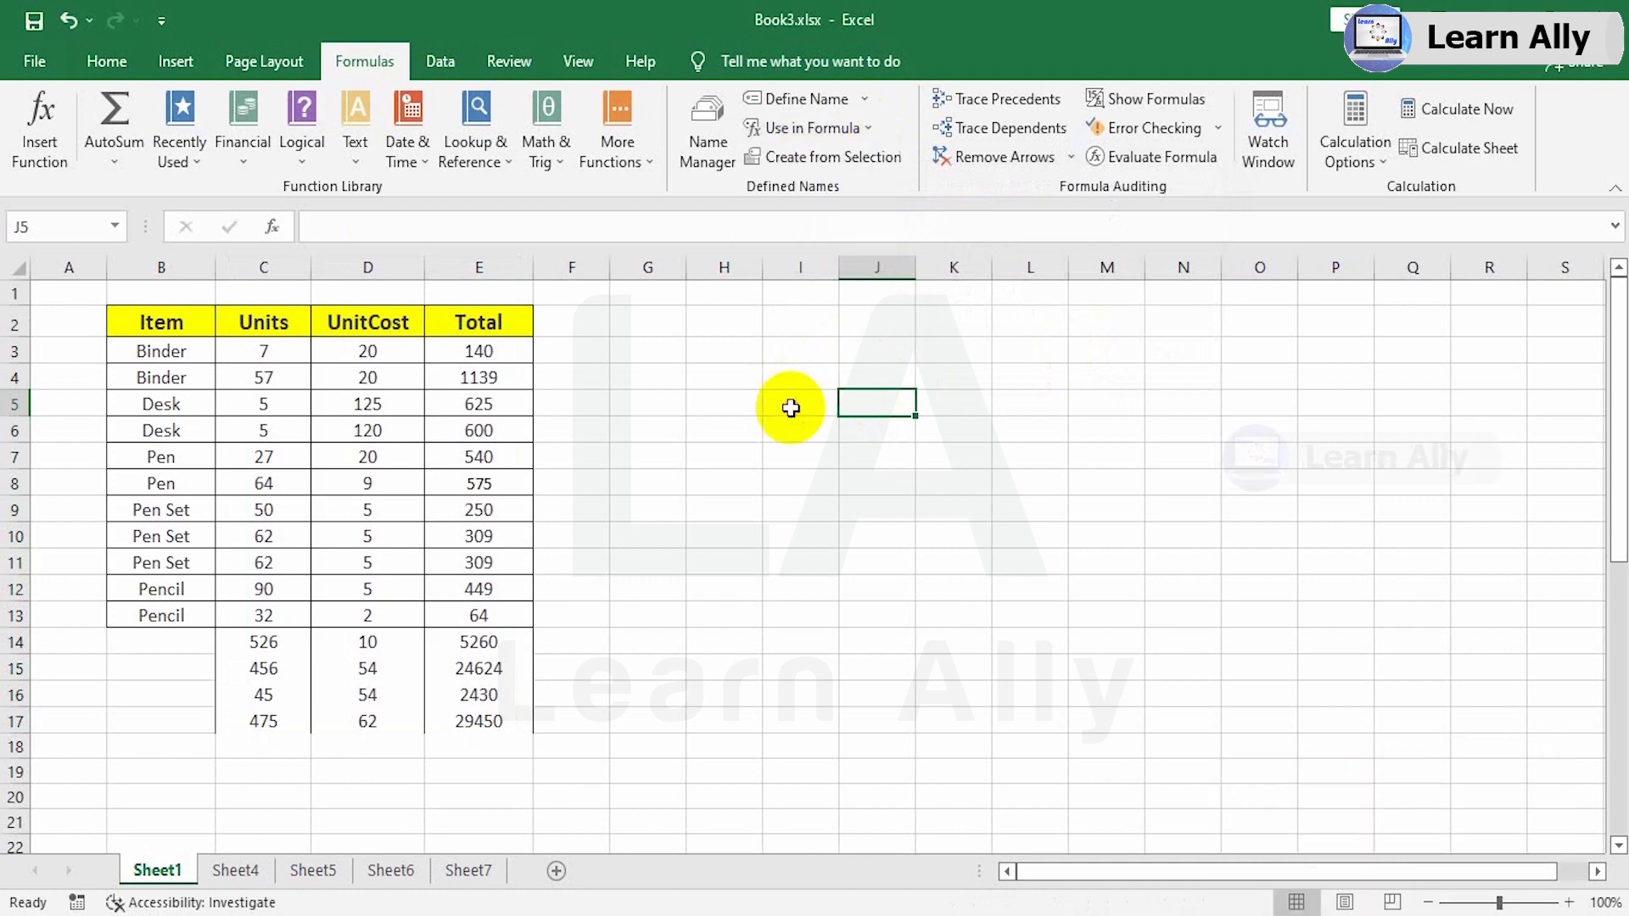
pyautogui.click(793, 399)
pyautogui.write('=')
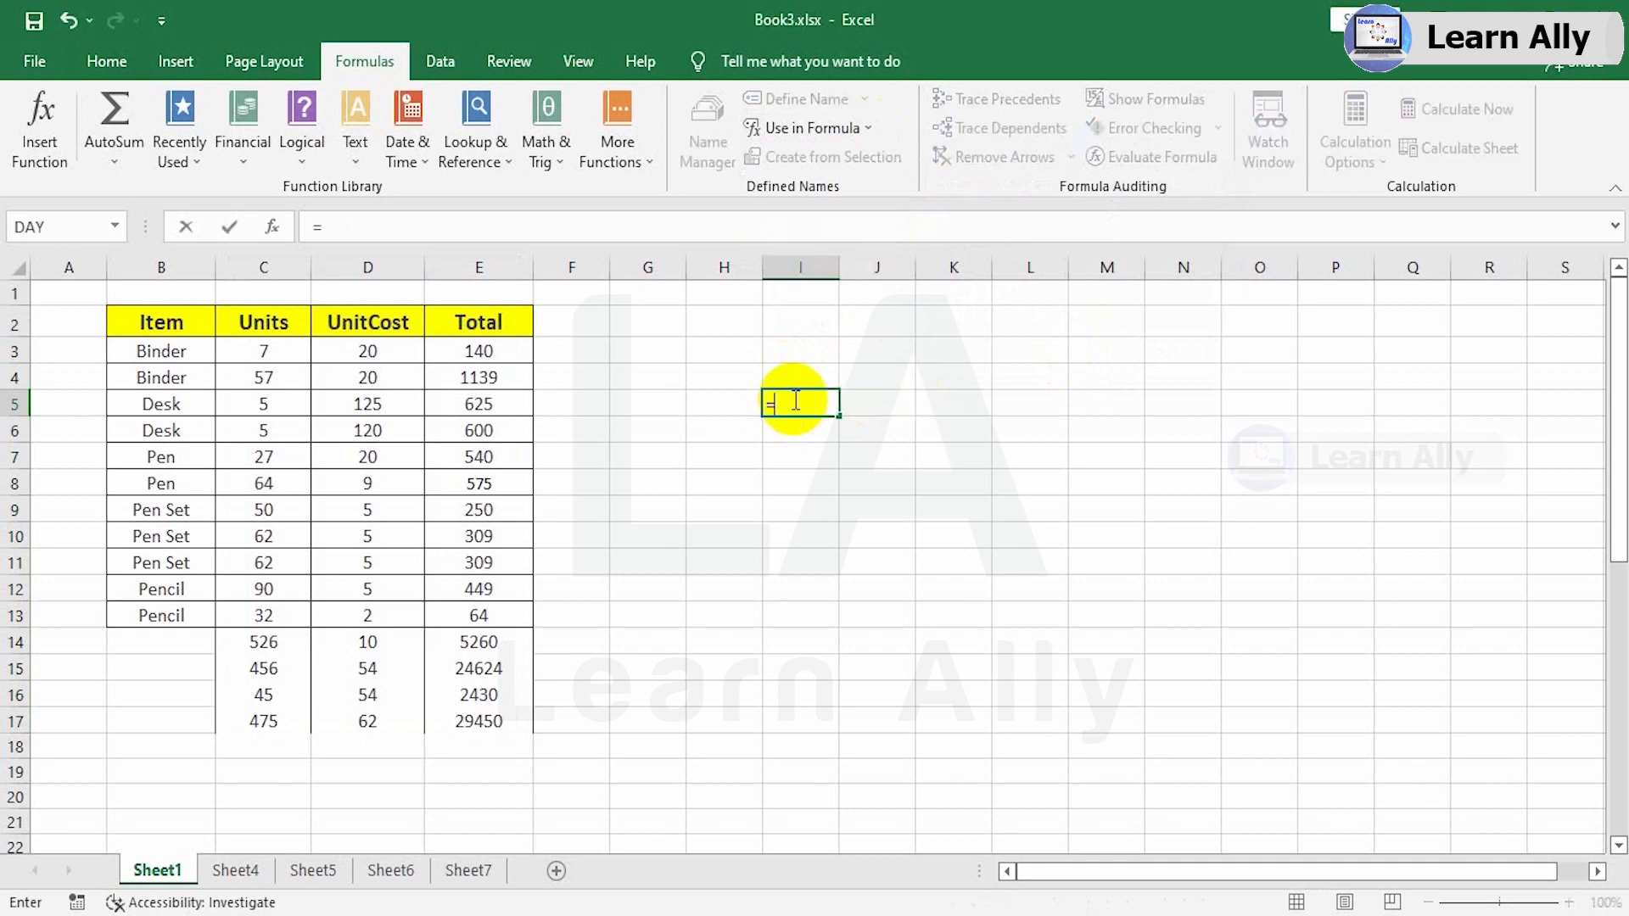
pyautogui.write('sum')
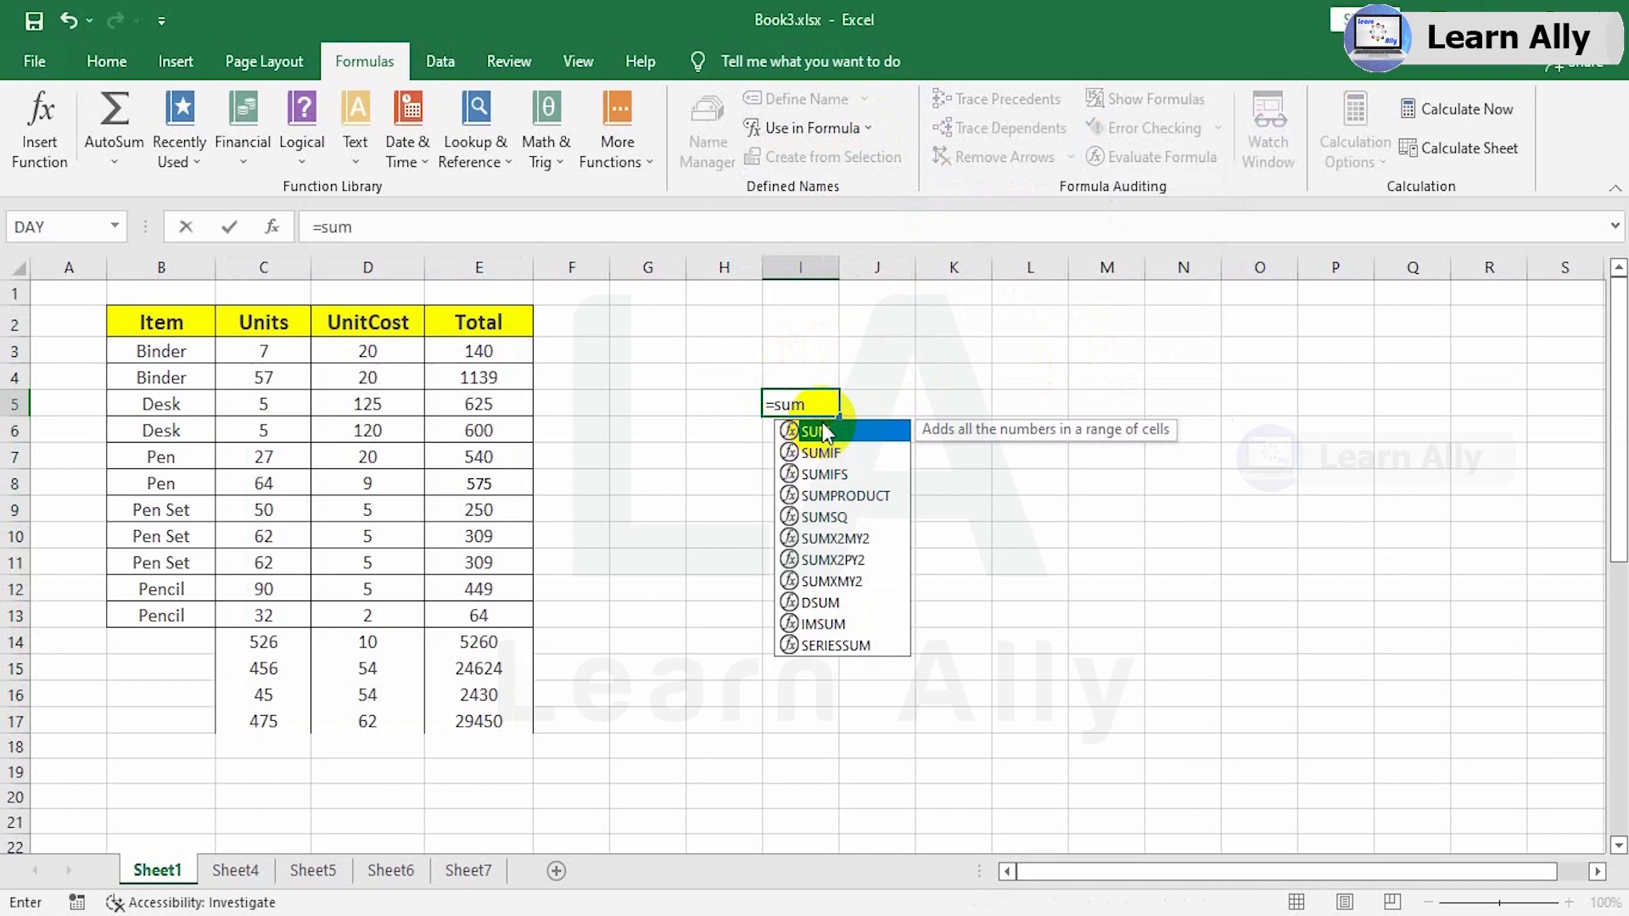
pyautogui.doubleClick(820, 429)
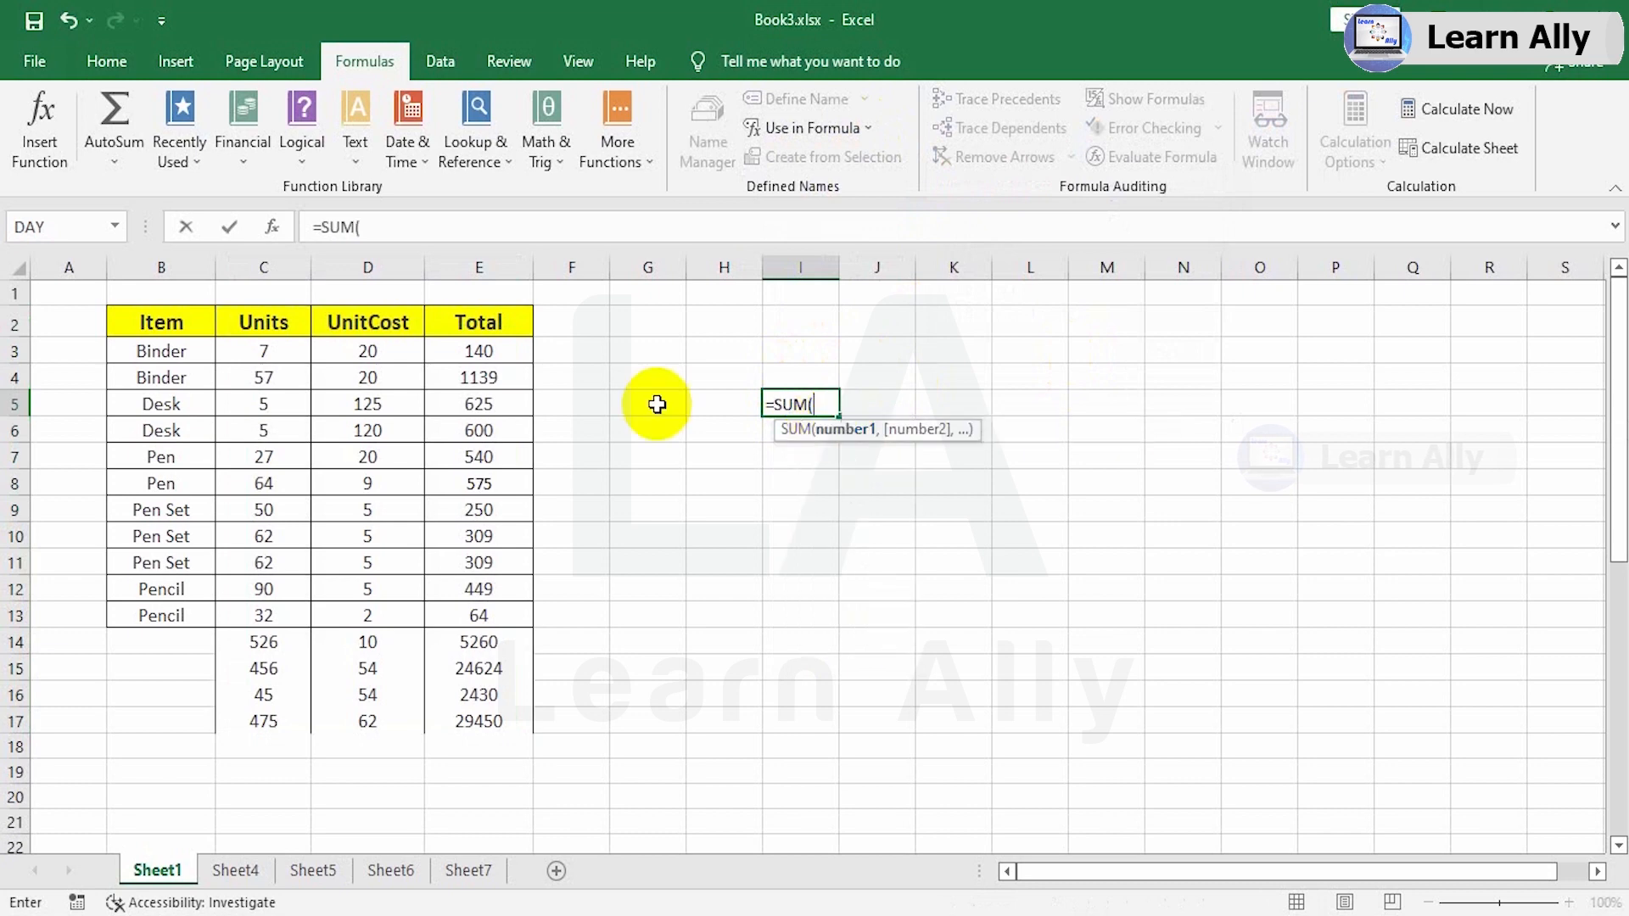
pyautogui.click(862, 129)
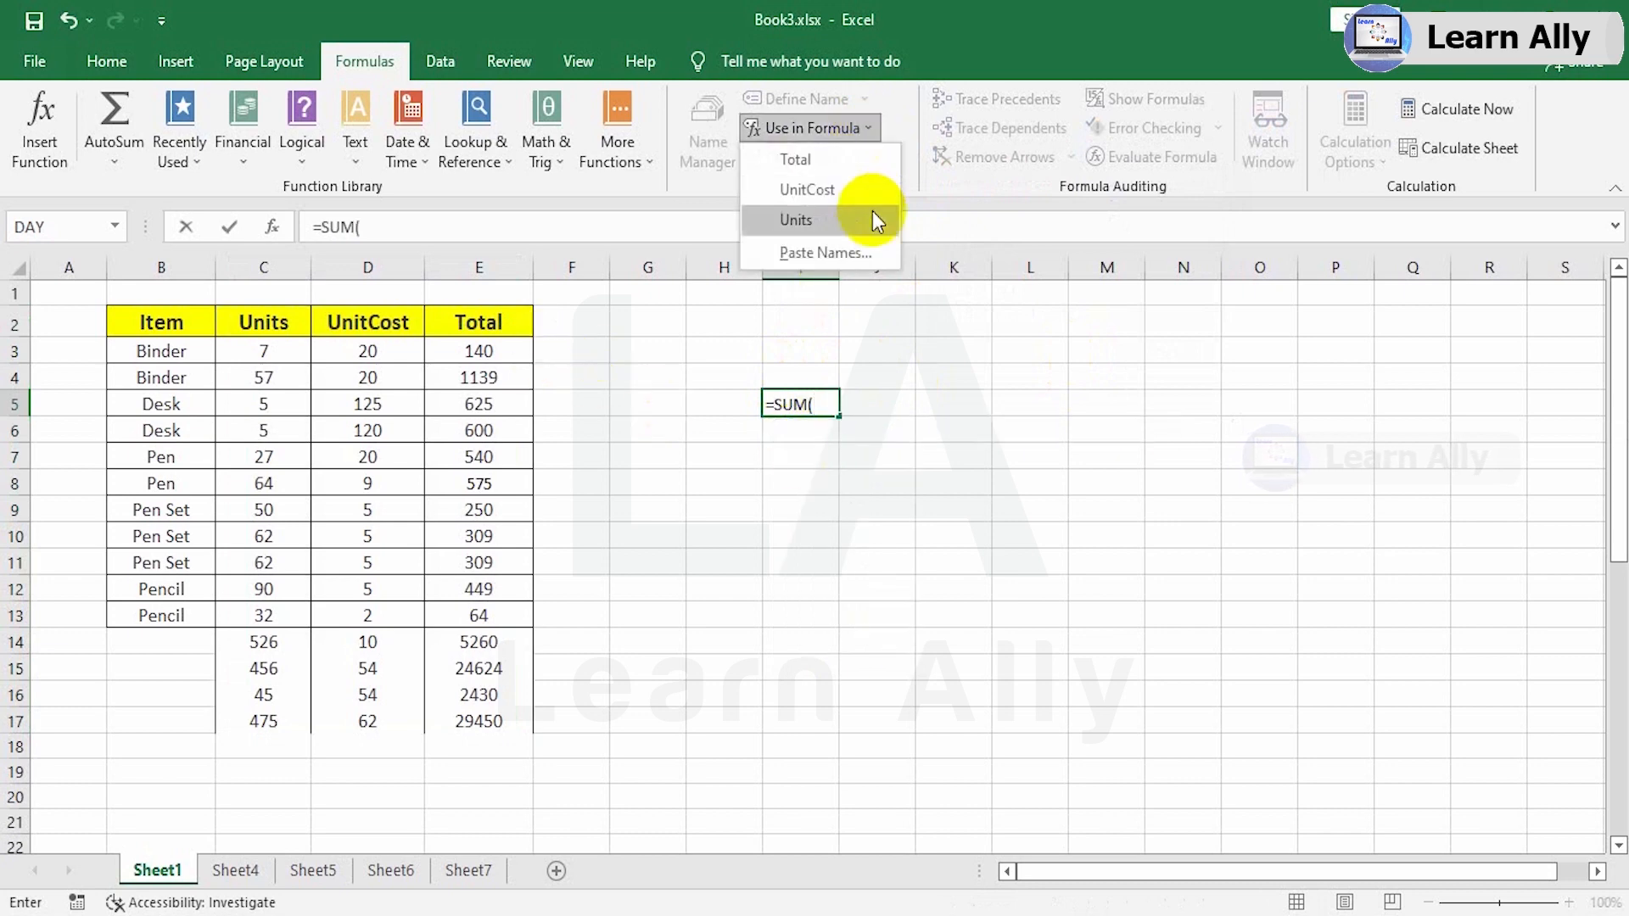
pyautogui.click(814, 160)
pyautogui.press('Return')
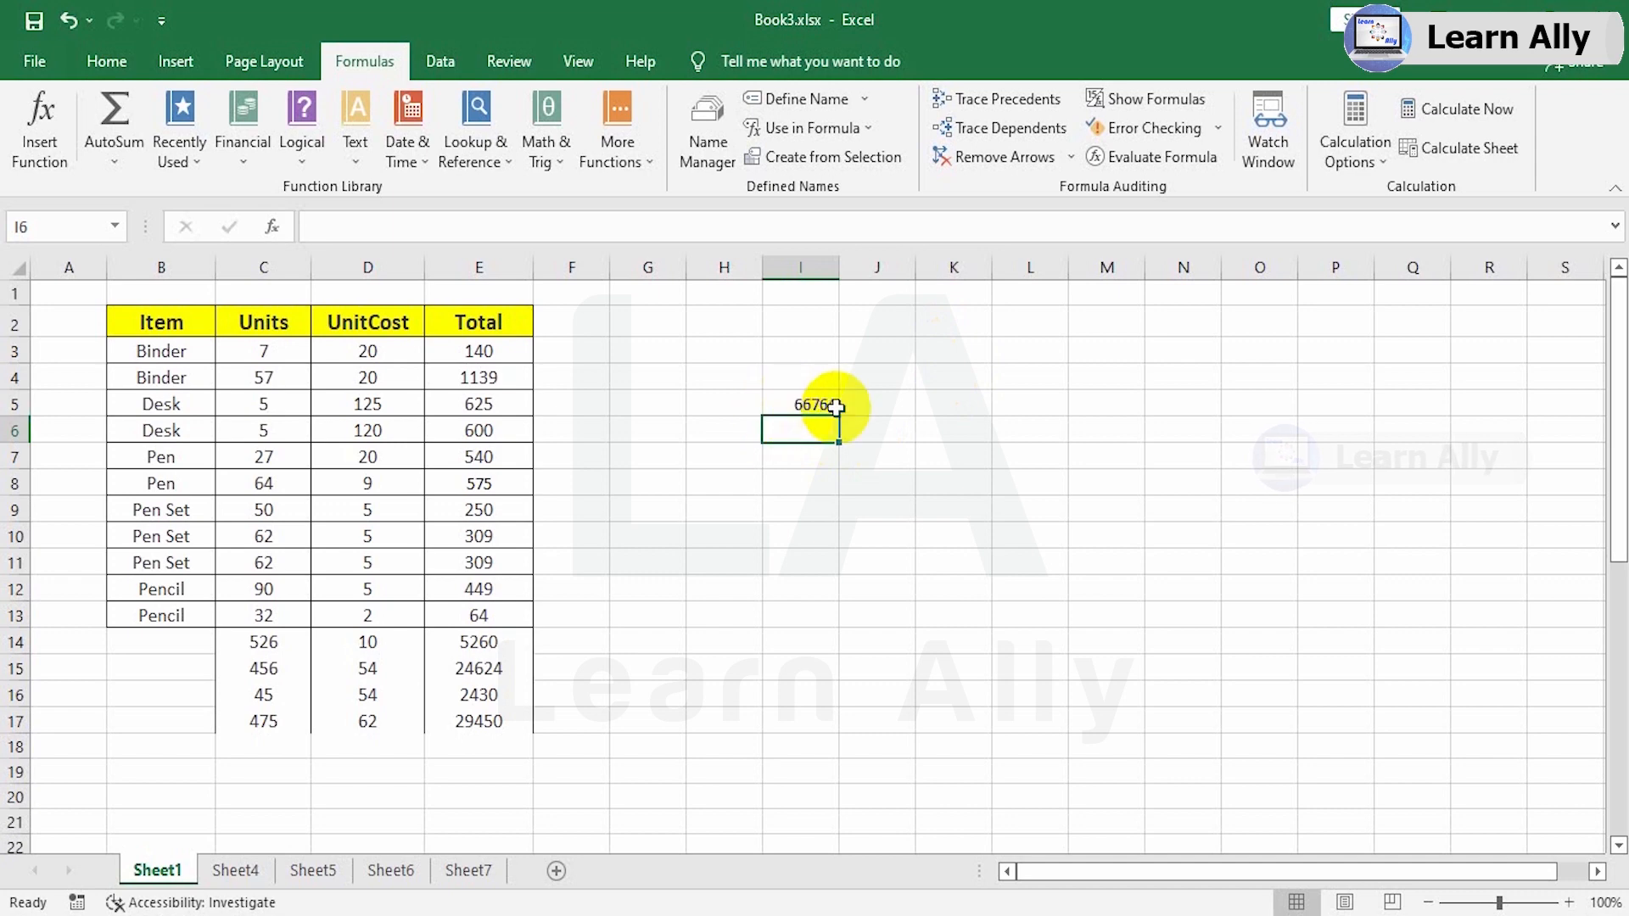
# Step: Review the defined names in the Name Manager, and clear the SUM formula from cell I5
pyautogui.moveTo(724, 350); pyautogui.dragTo(865, 476)
pyautogui.click(829, 570)
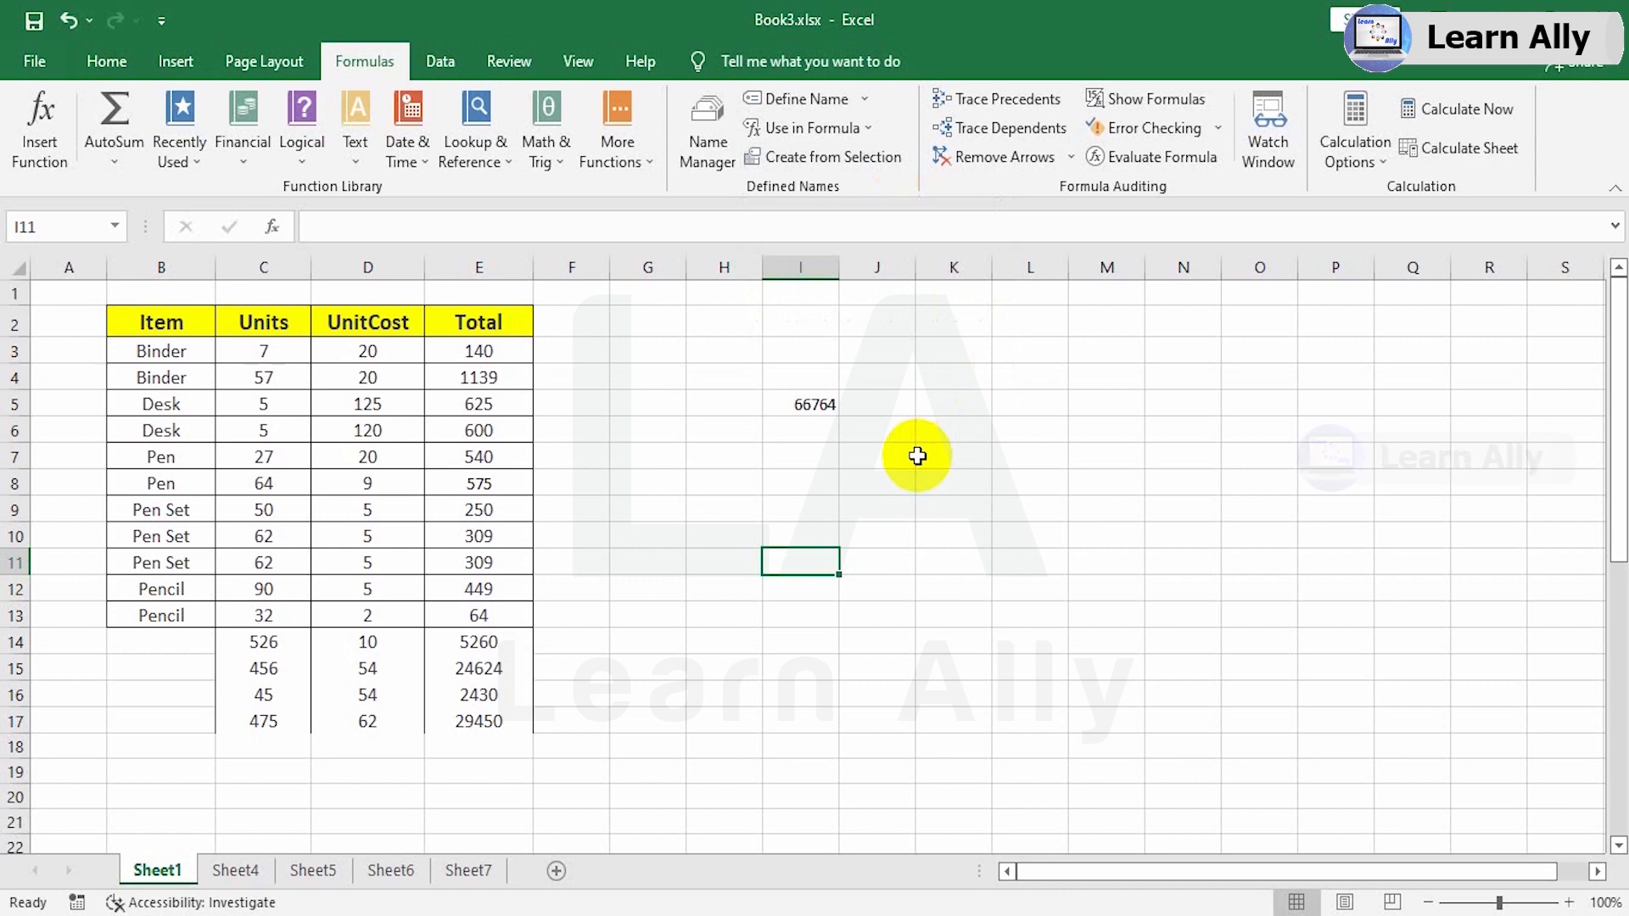
pyautogui.click(719, 136)
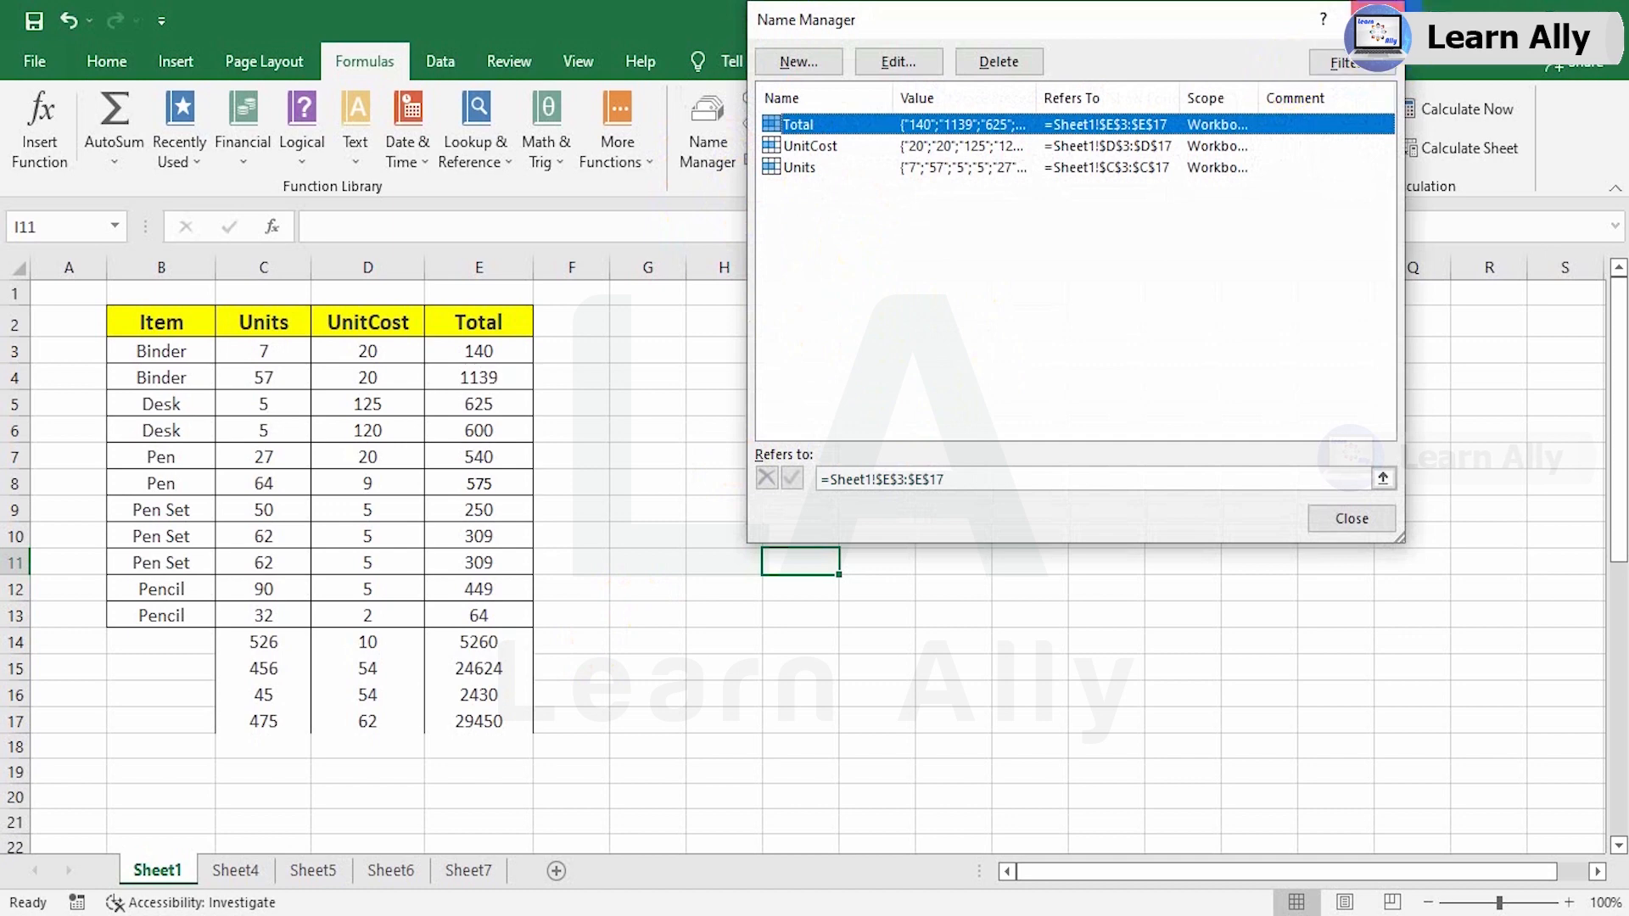
pyautogui.click(1382, 19)
pyautogui.scroll(-3, 512, 627)
pyautogui.scroll(3, 836, 469)
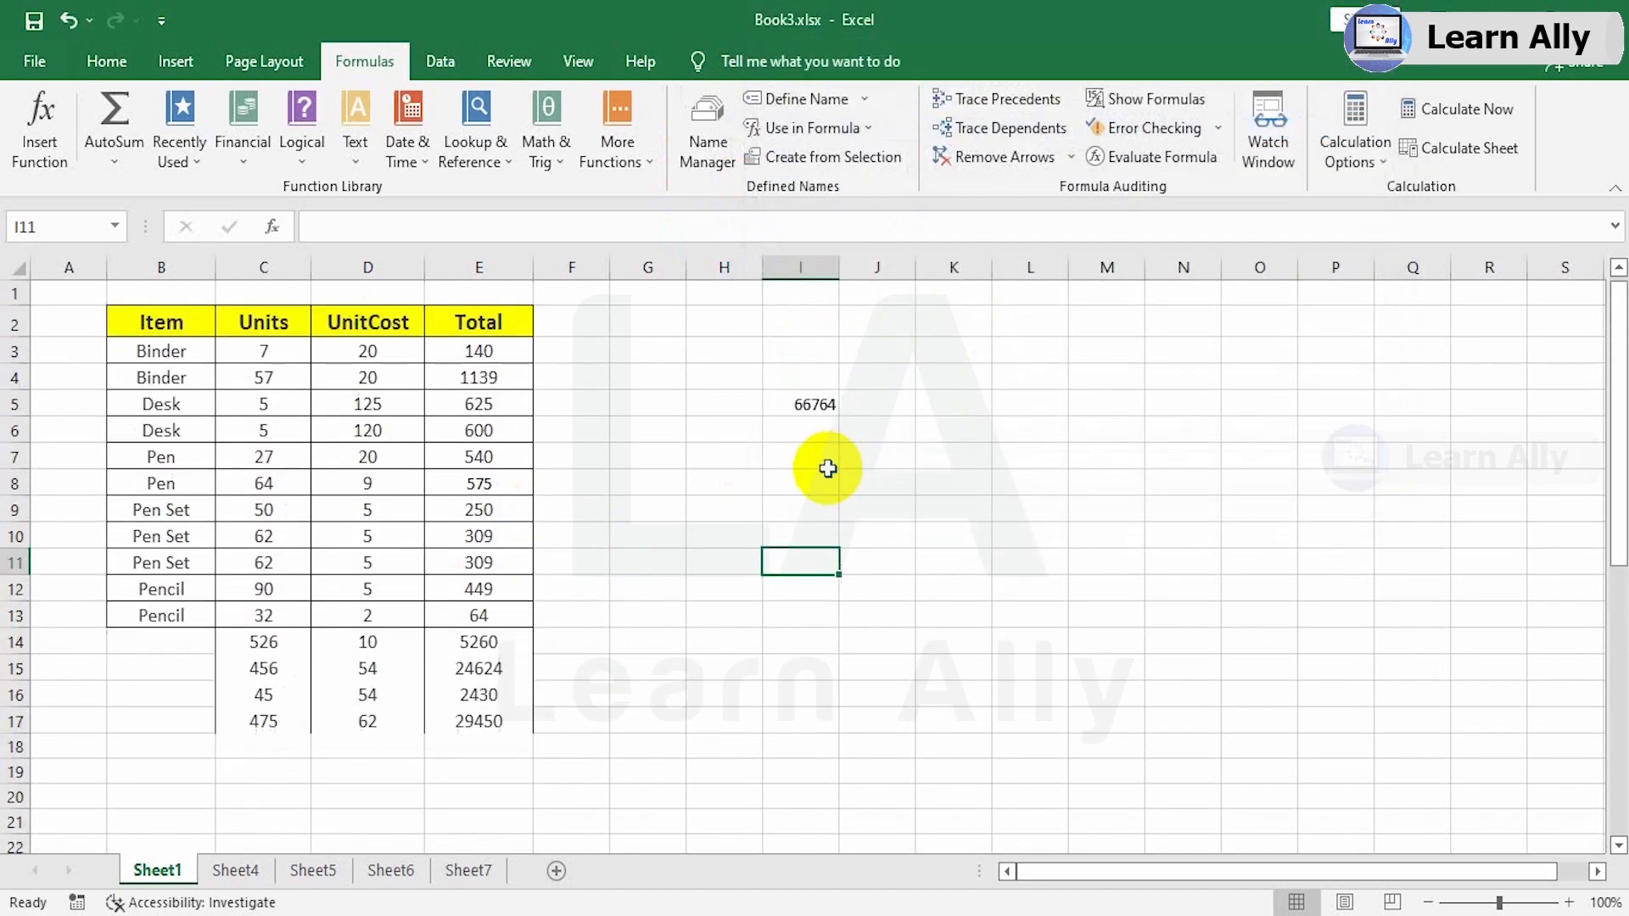
pyautogui.click(800, 403)
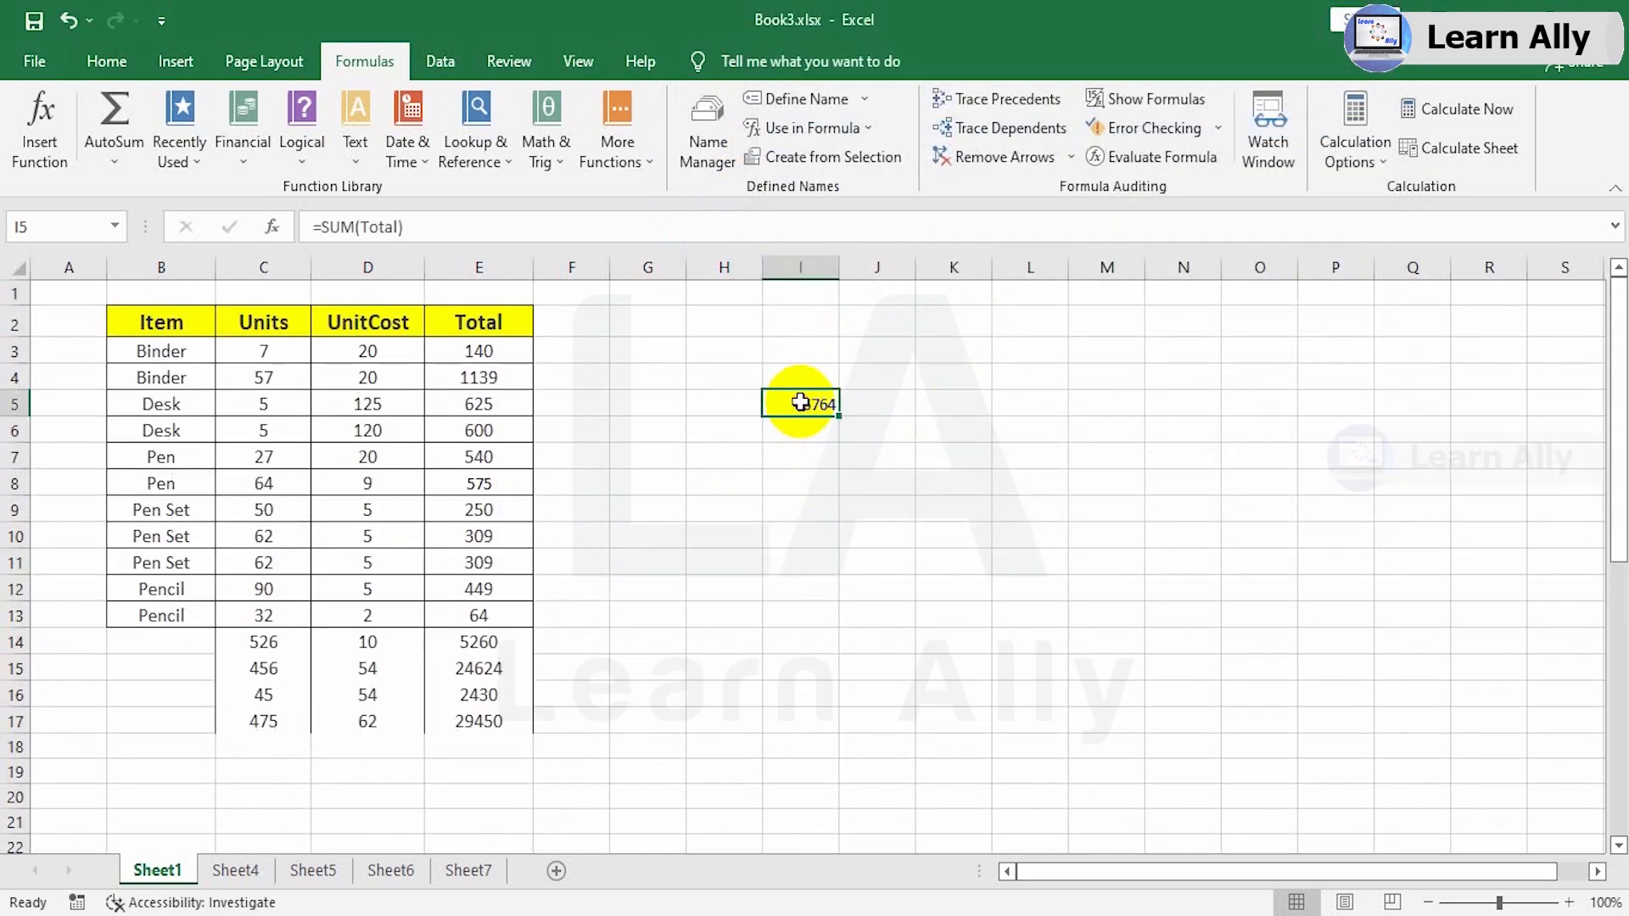
pyautogui.press('Delete')
pyautogui.click(804, 512)
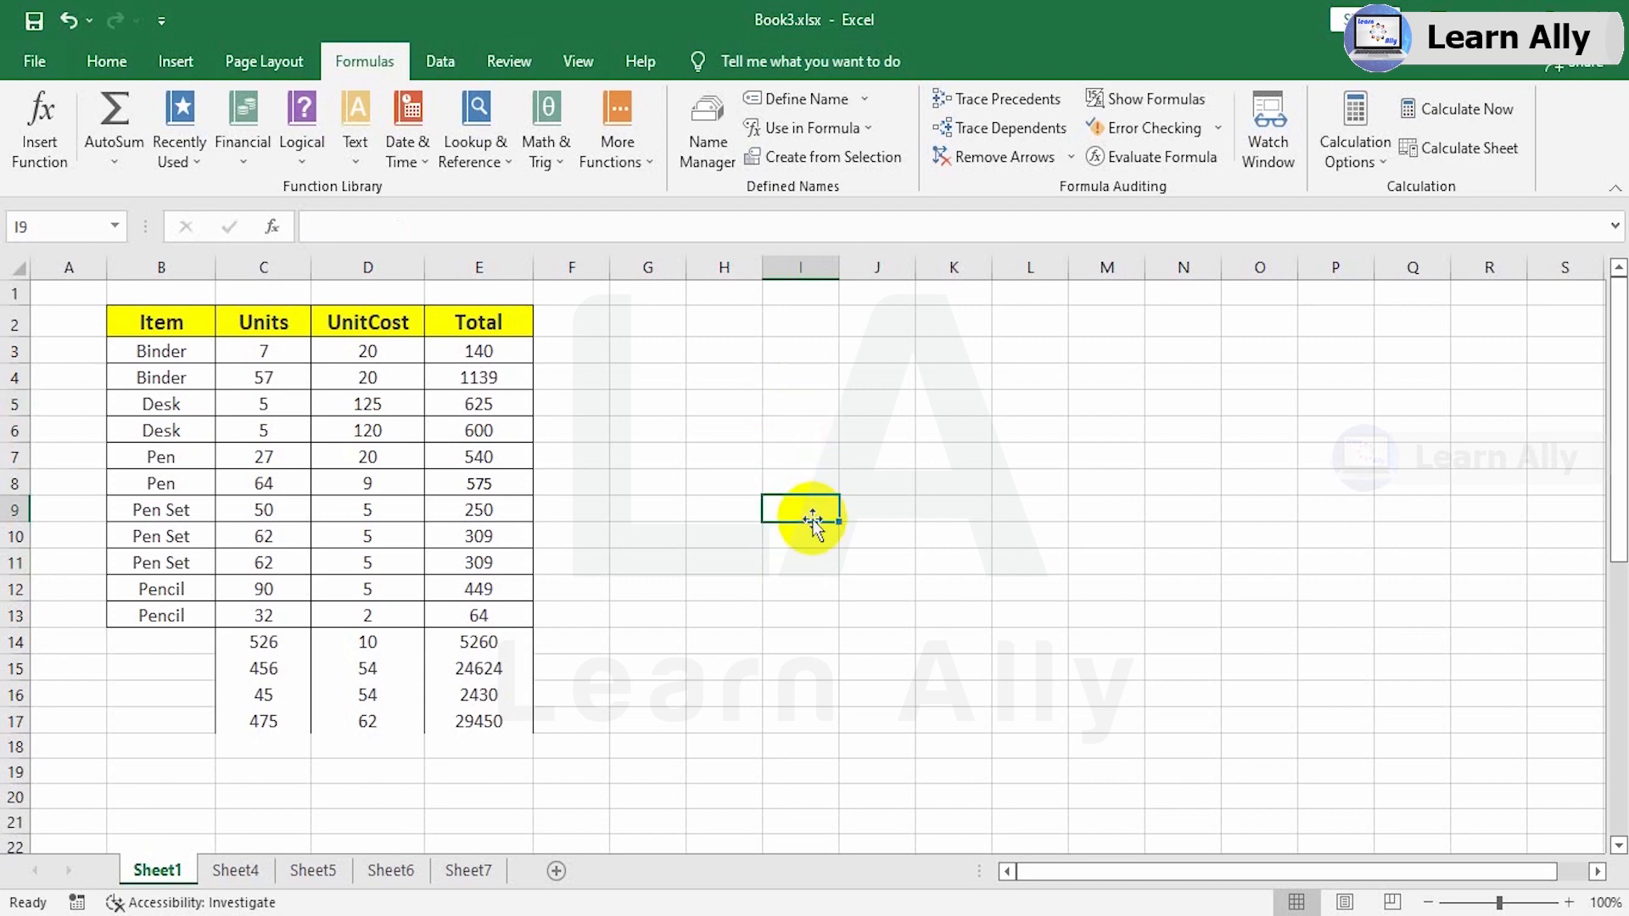
# Step: Delete the three defined names Total, UnitCost and Units from the workbook
pyautogui.click(708, 140)
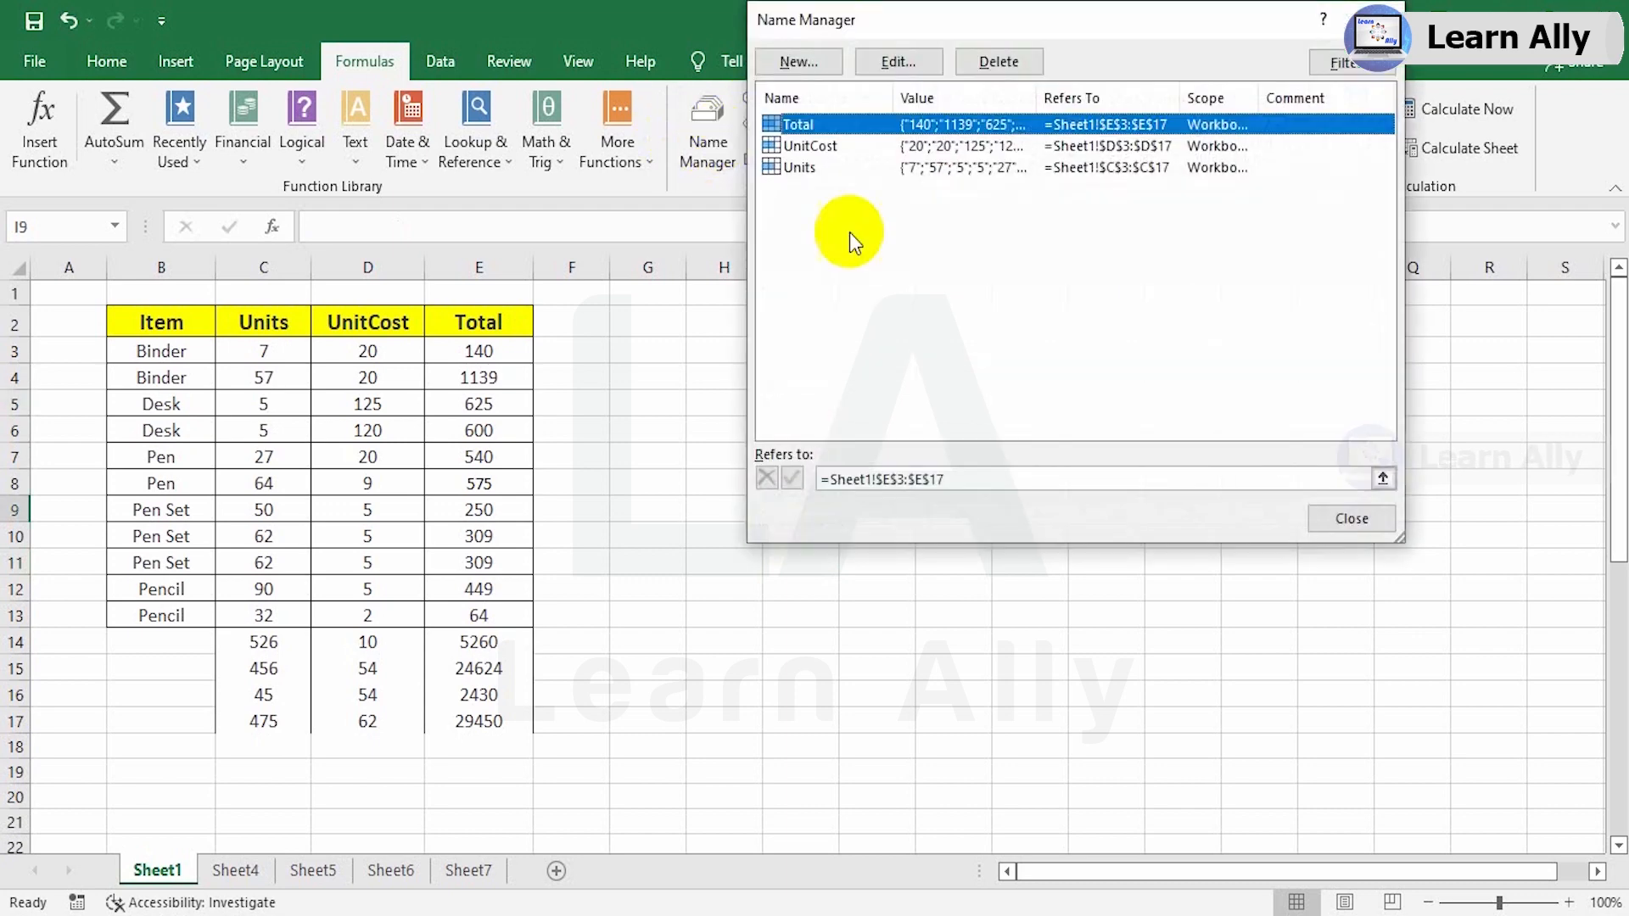
pyautogui.click(937, 173)
pyautogui.keyDown('shift'); pyautogui.click(992, 125); pyautogui.keyUp('shift')
pyautogui.click(1022, 61)
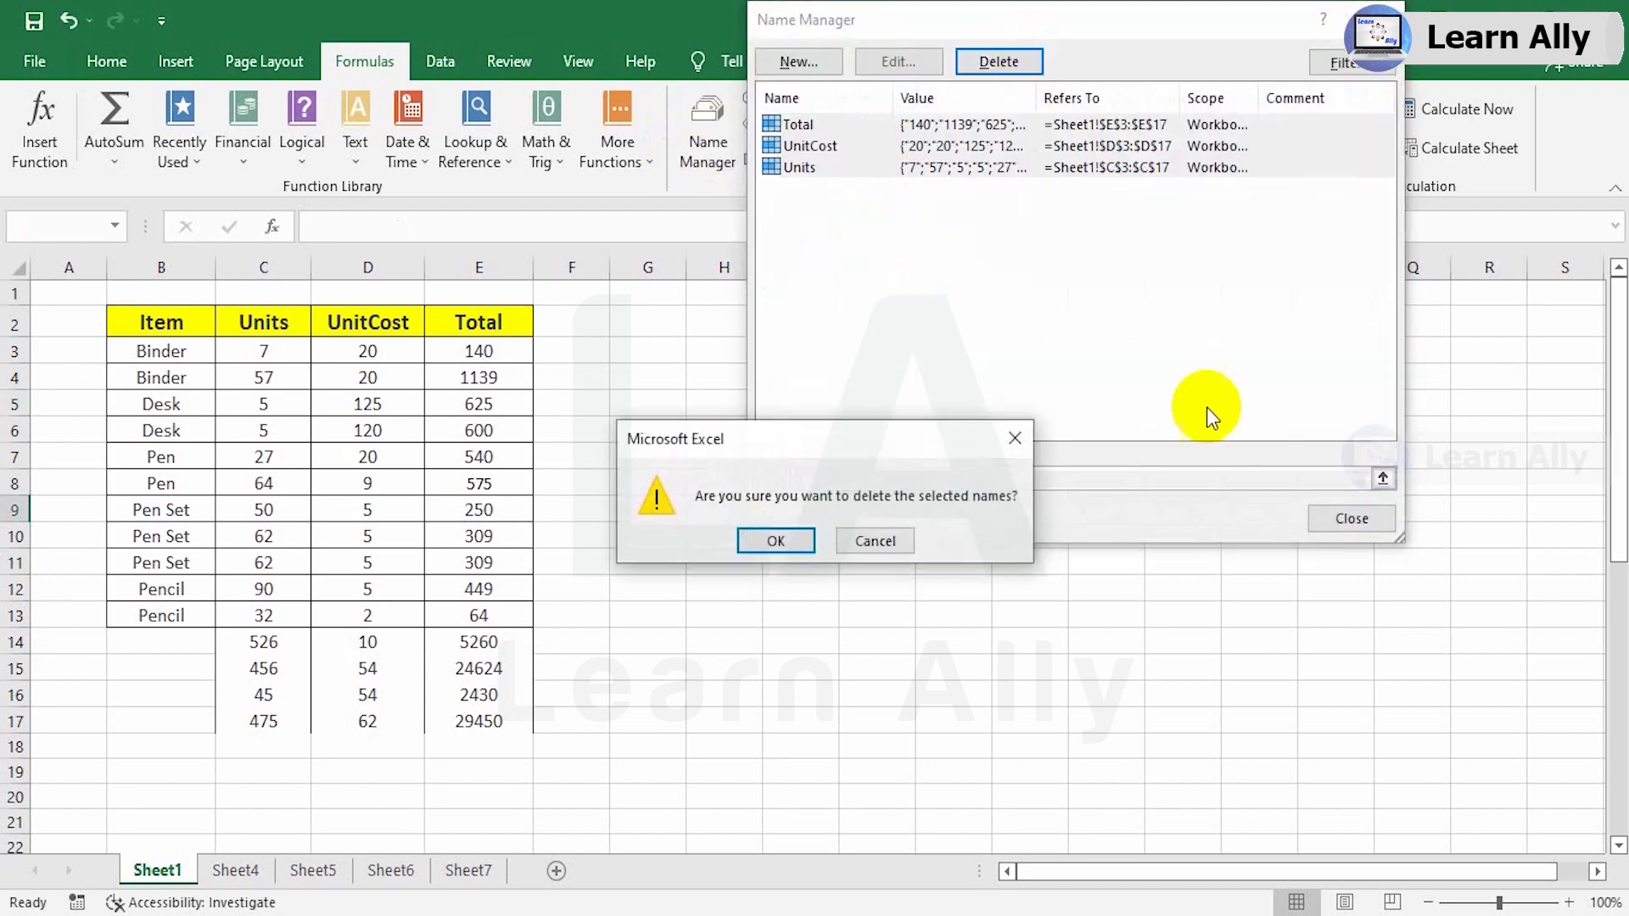
pyautogui.click(791, 543)
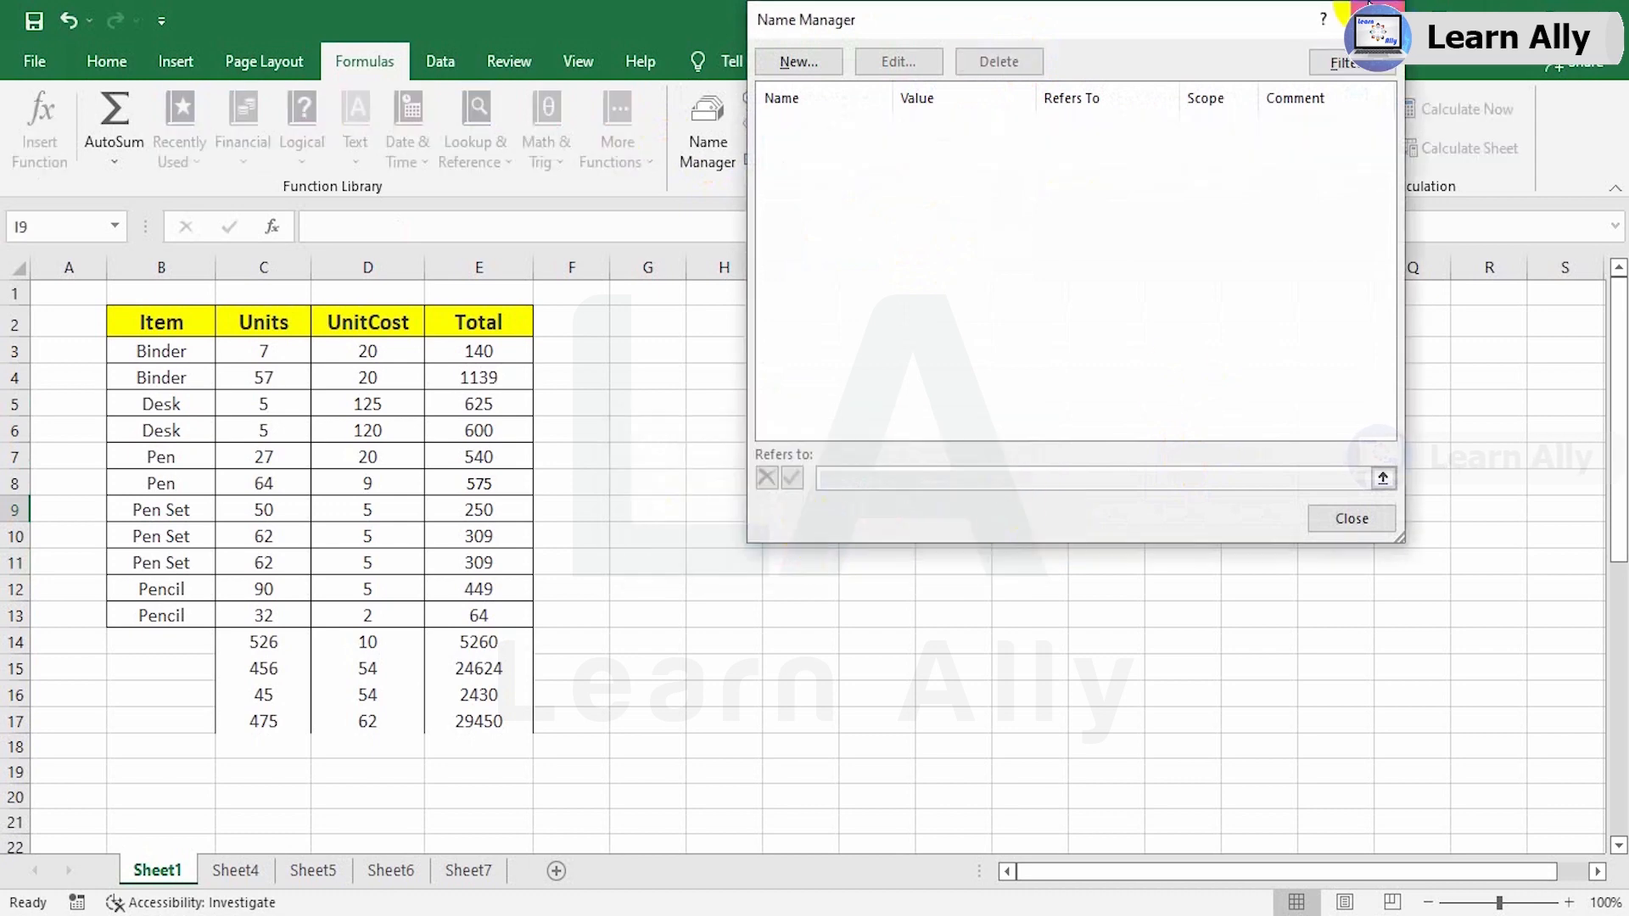
pyautogui.click(753, 480)
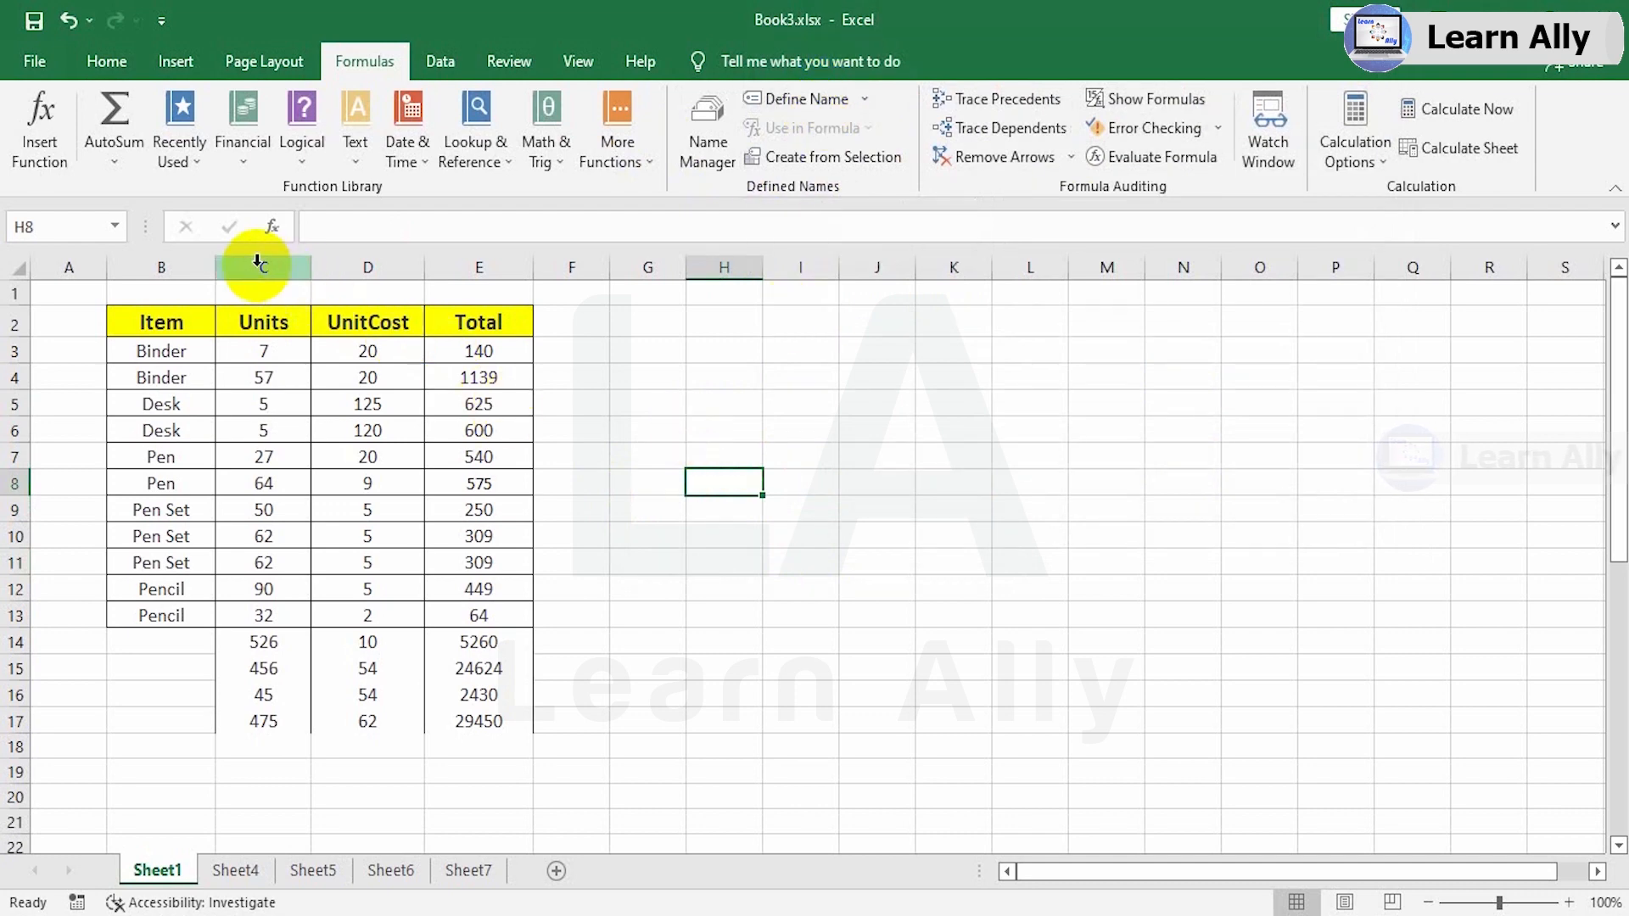
# Step: Try to create names from the entire columns C:E, using only the top row of the selection as names
pyautogui.moveTo(266, 262); pyautogui.dragTo(462, 260)
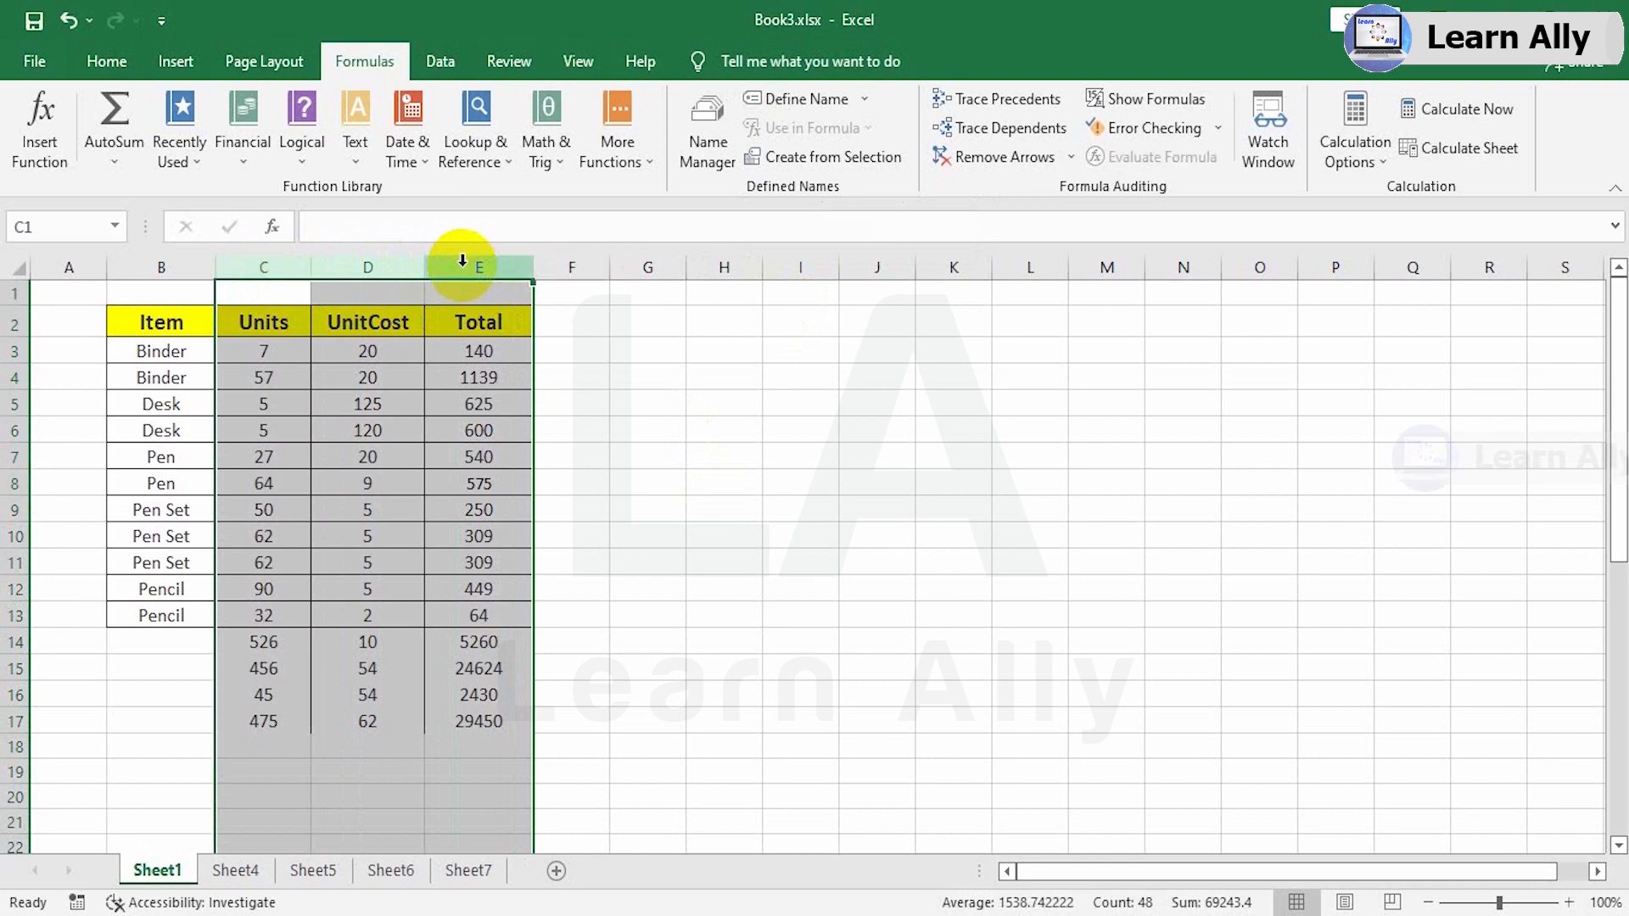
pyautogui.moveTo(462, 260); pyautogui.dragTo(264, 263)
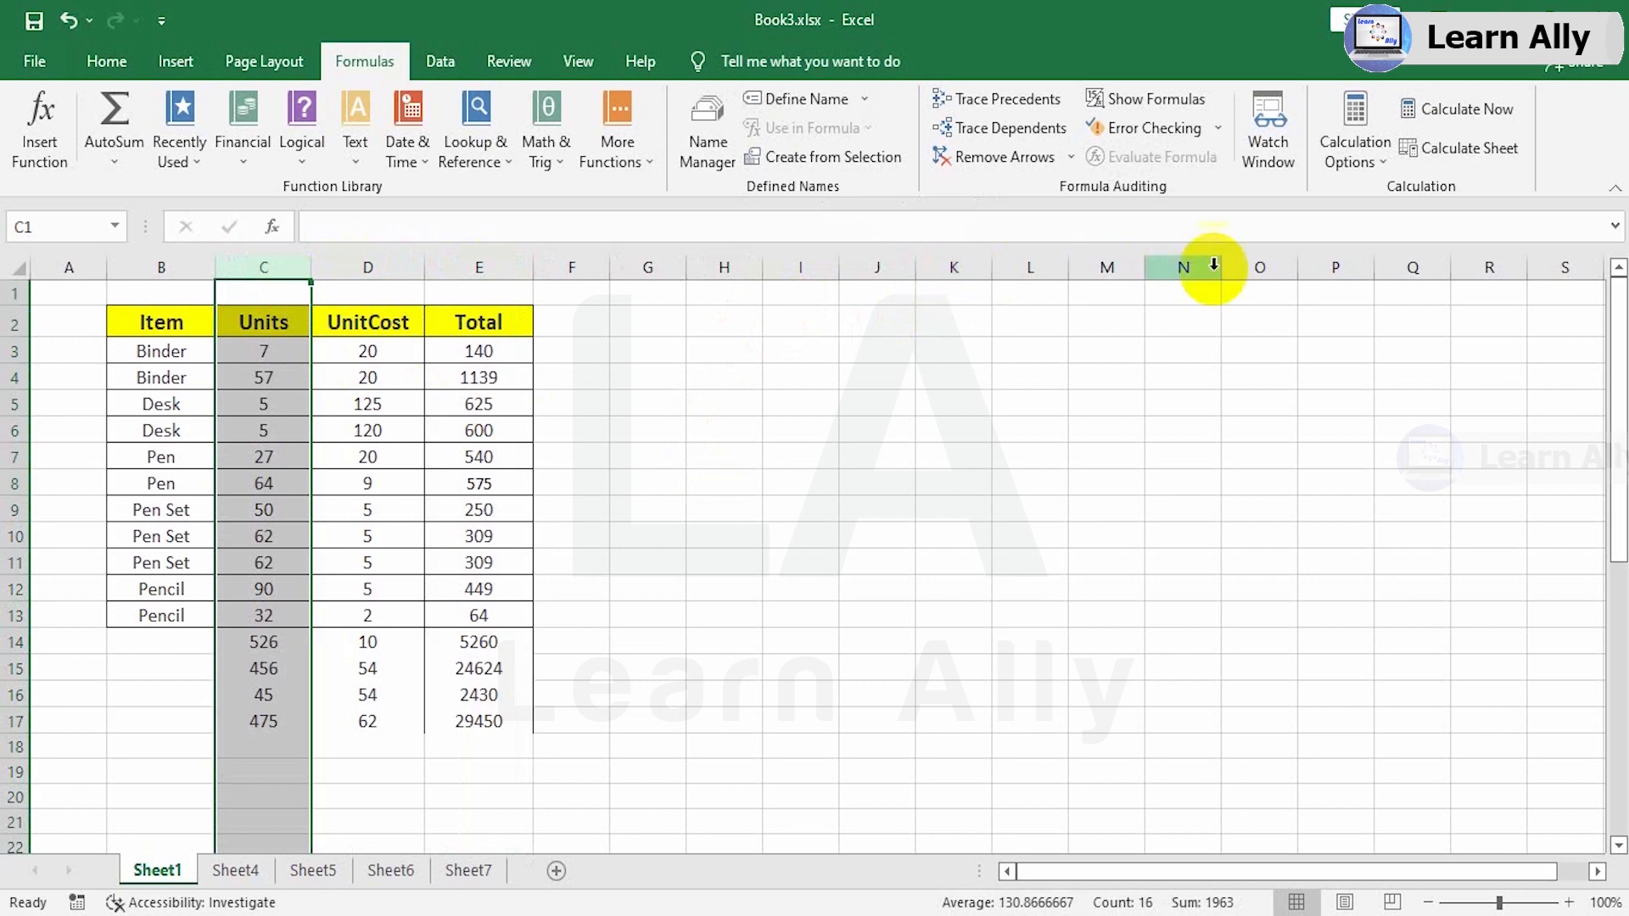
pyautogui.click(379, 261)
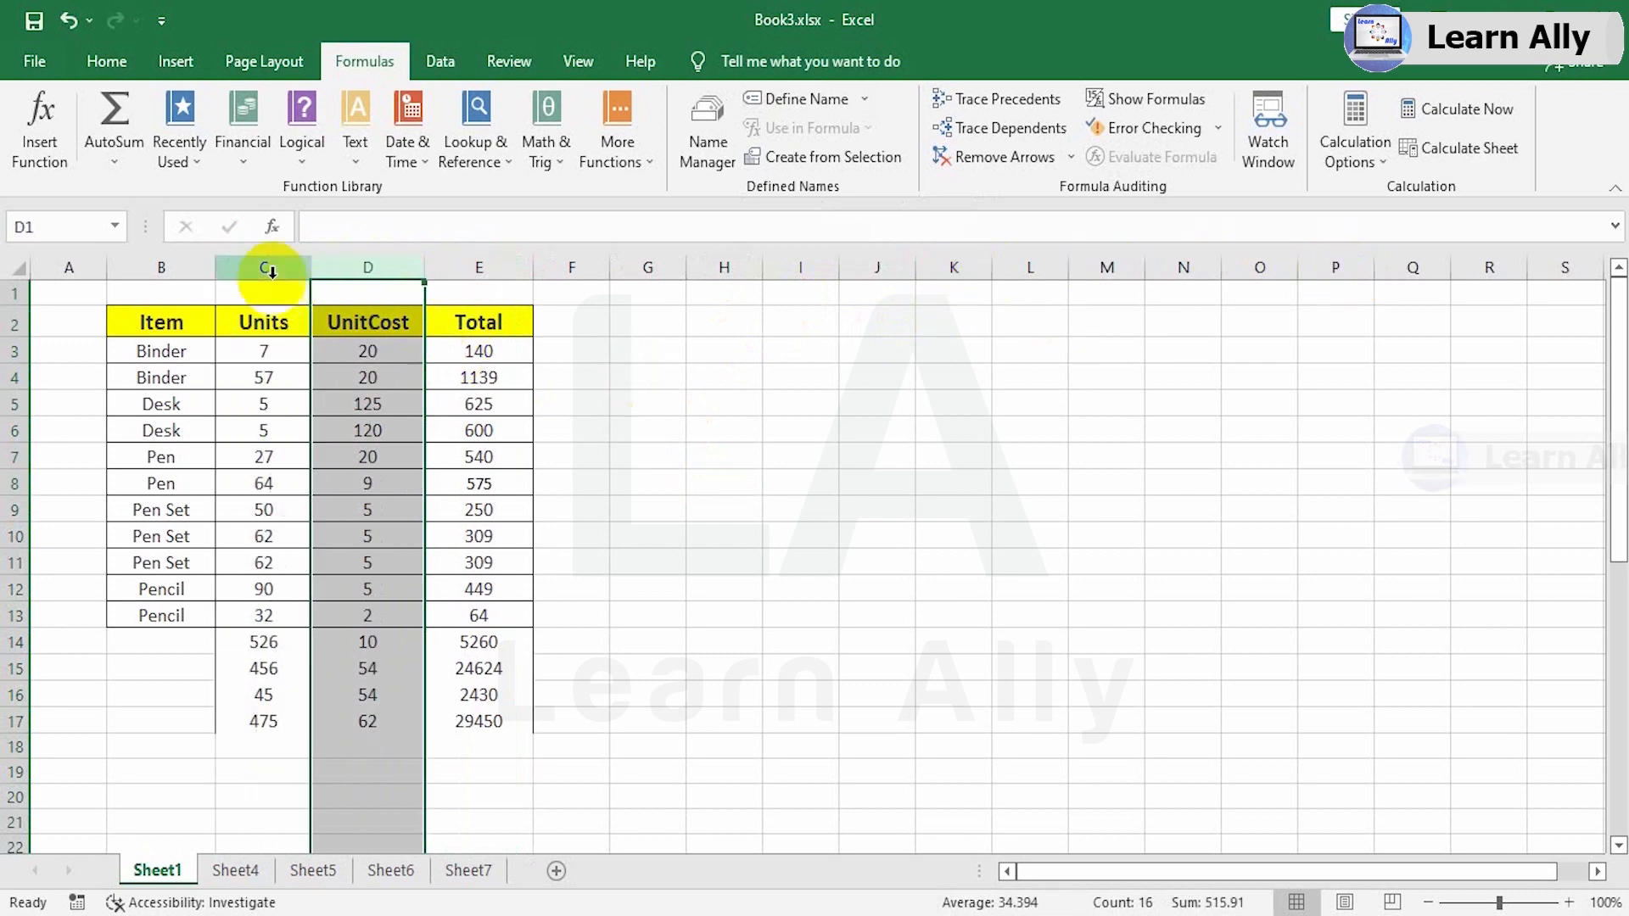
pyautogui.moveTo(270, 268); pyautogui.dragTo(472, 265)
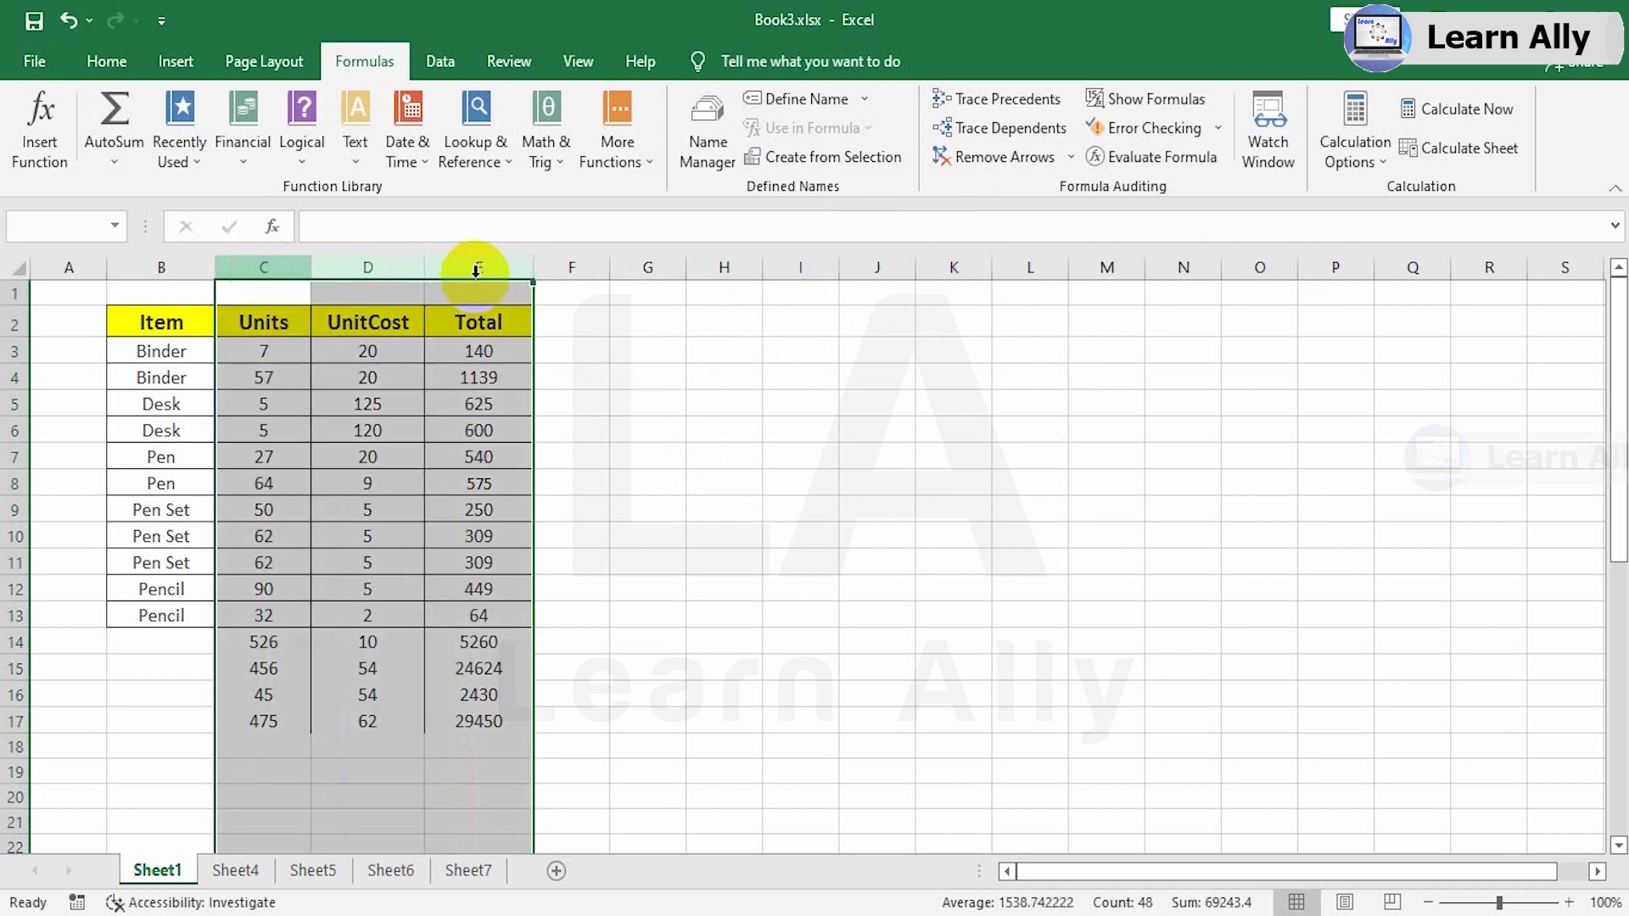
pyautogui.click(853, 165)
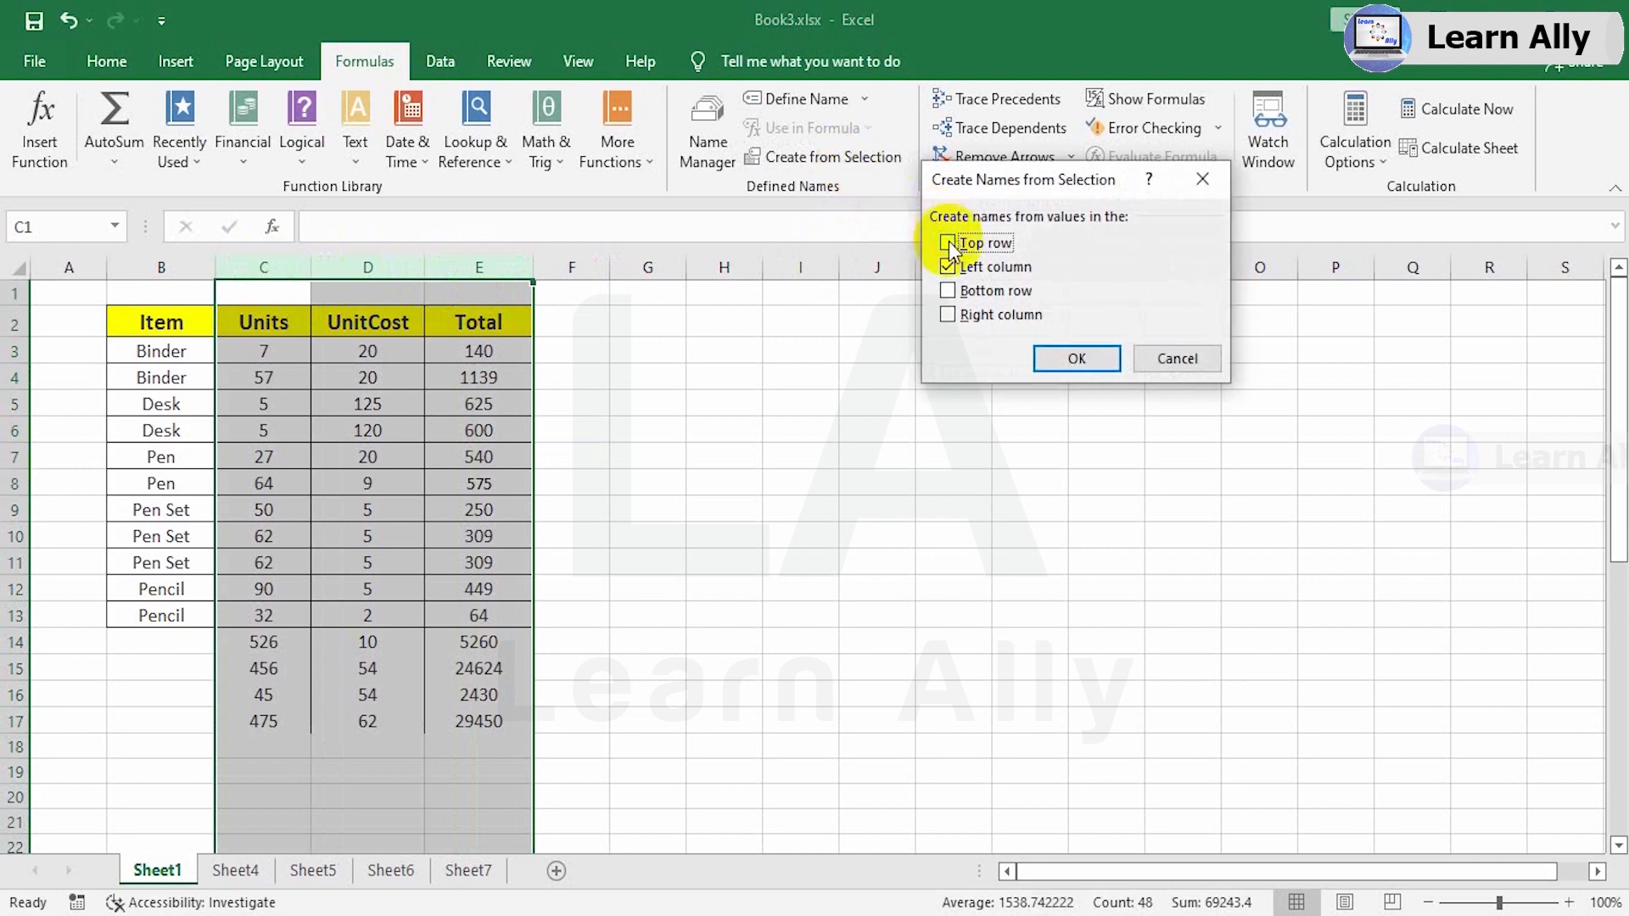
pyautogui.click(948, 242)
pyautogui.click(956, 267)
pyautogui.click(1059, 361)
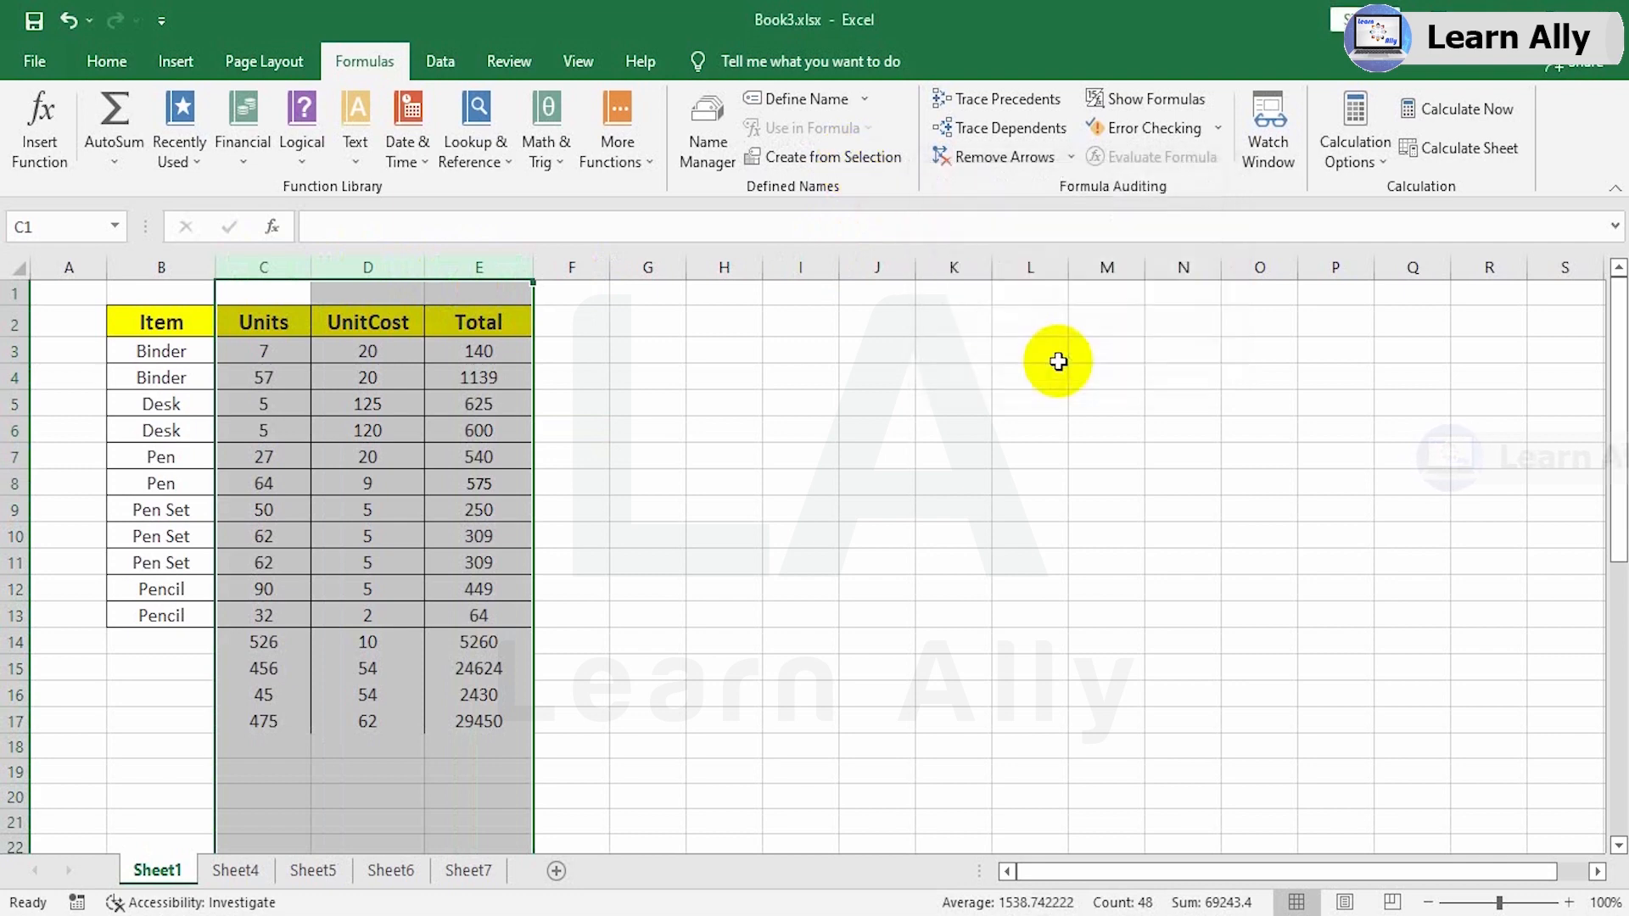
pyautogui.click(751, 458)
# Step: Delete the empty row 1 above the table's header row
pyautogui.moveTo(99, 289); pyautogui.dragTo(781, 297)
pyautogui.click(700, 427)
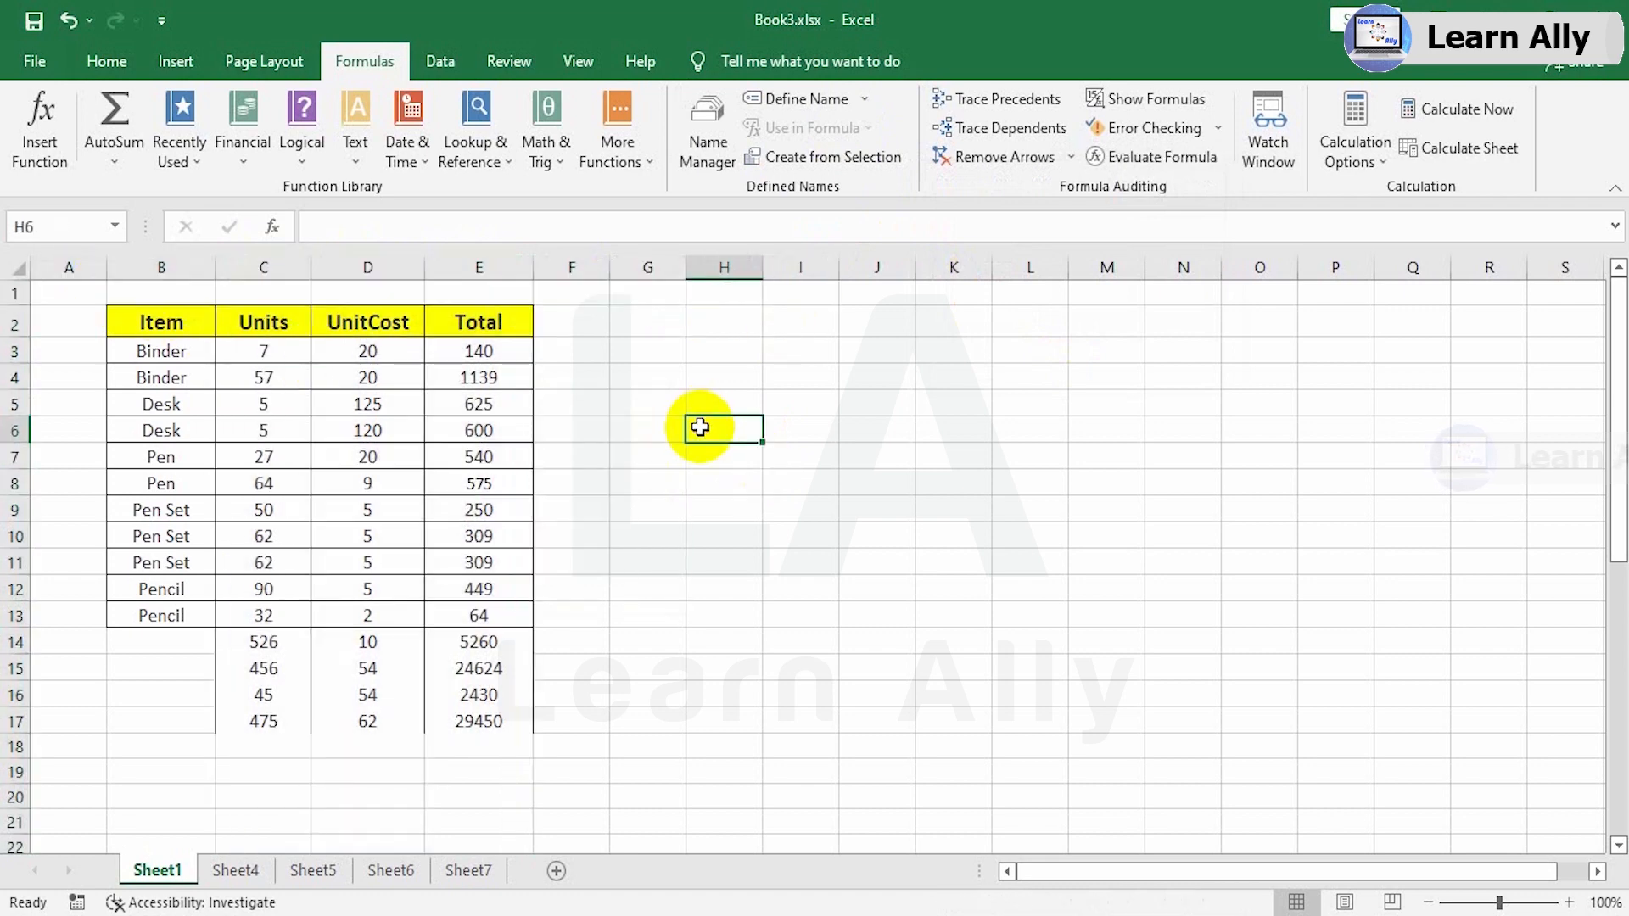
pyautogui.click(17, 292)
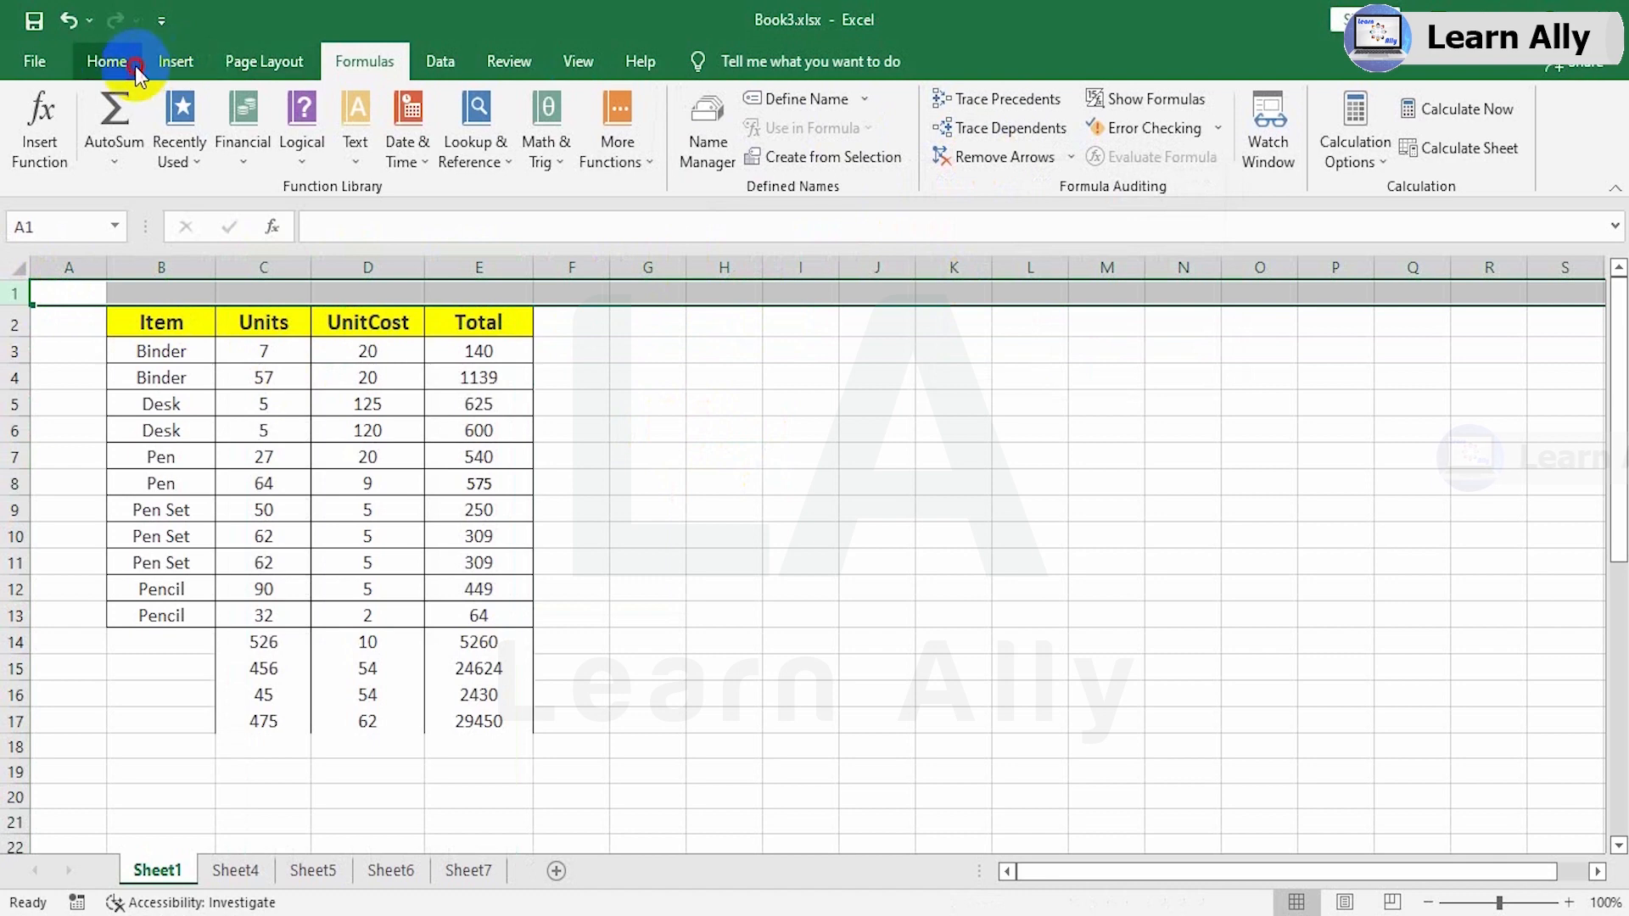
pyautogui.click(107, 61)
pyautogui.click(1269, 113)
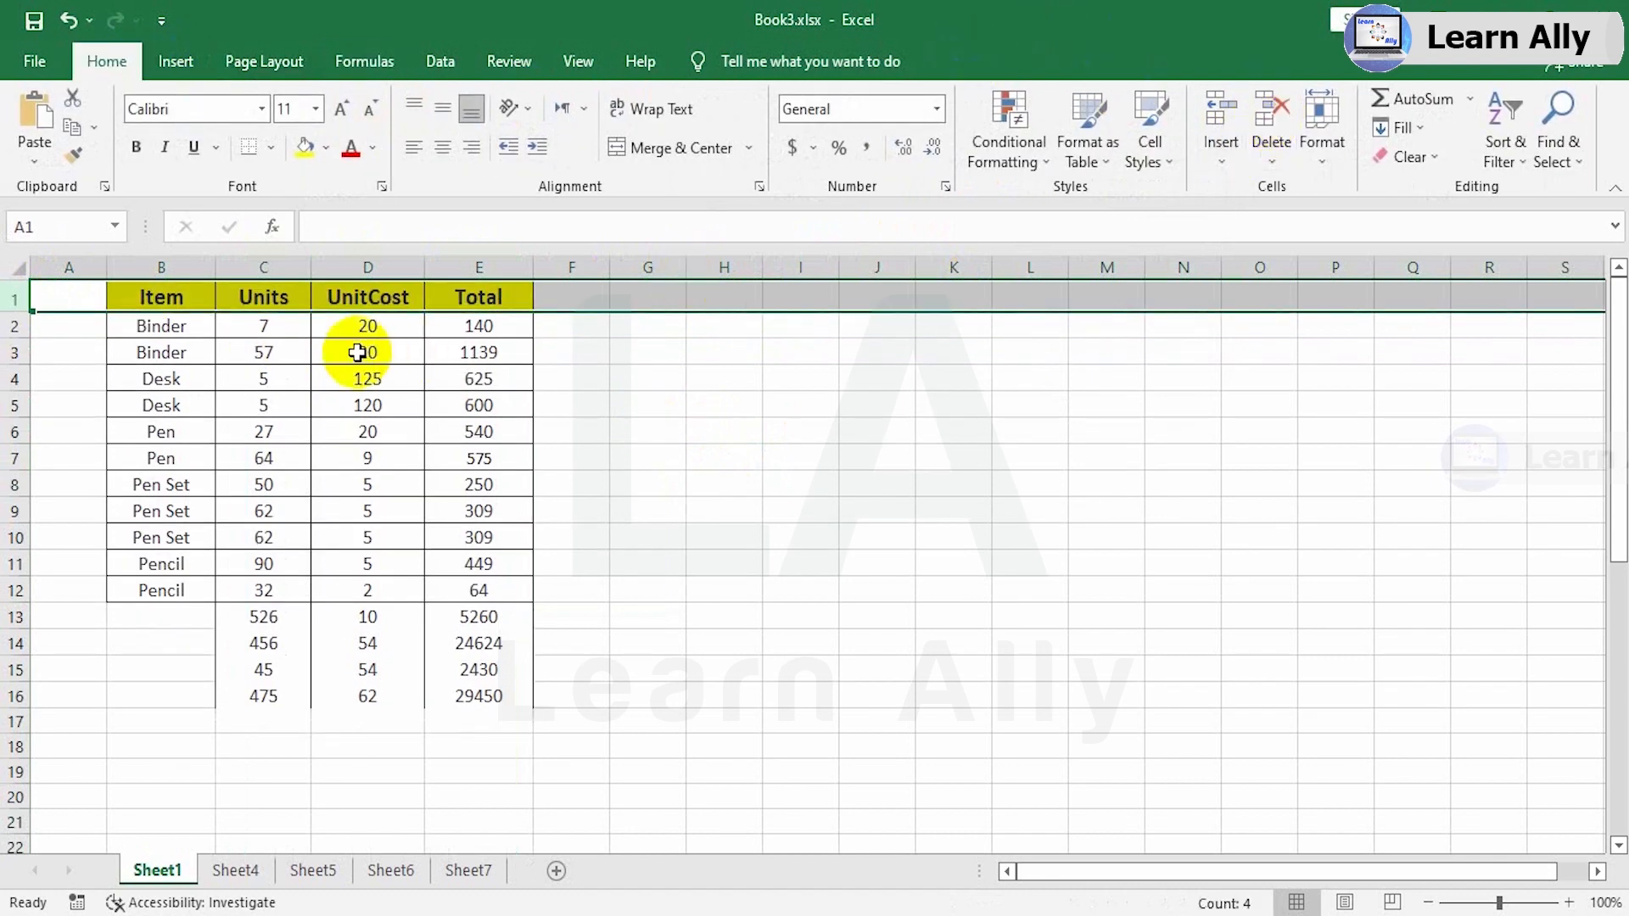
# Step: Create defined names for the entire Units, UnitCost and Total columns (C:E) from the selection, using the top row as names
pyautogui.moveTo(264, 269); pyautogui.dragTo(458, 270)
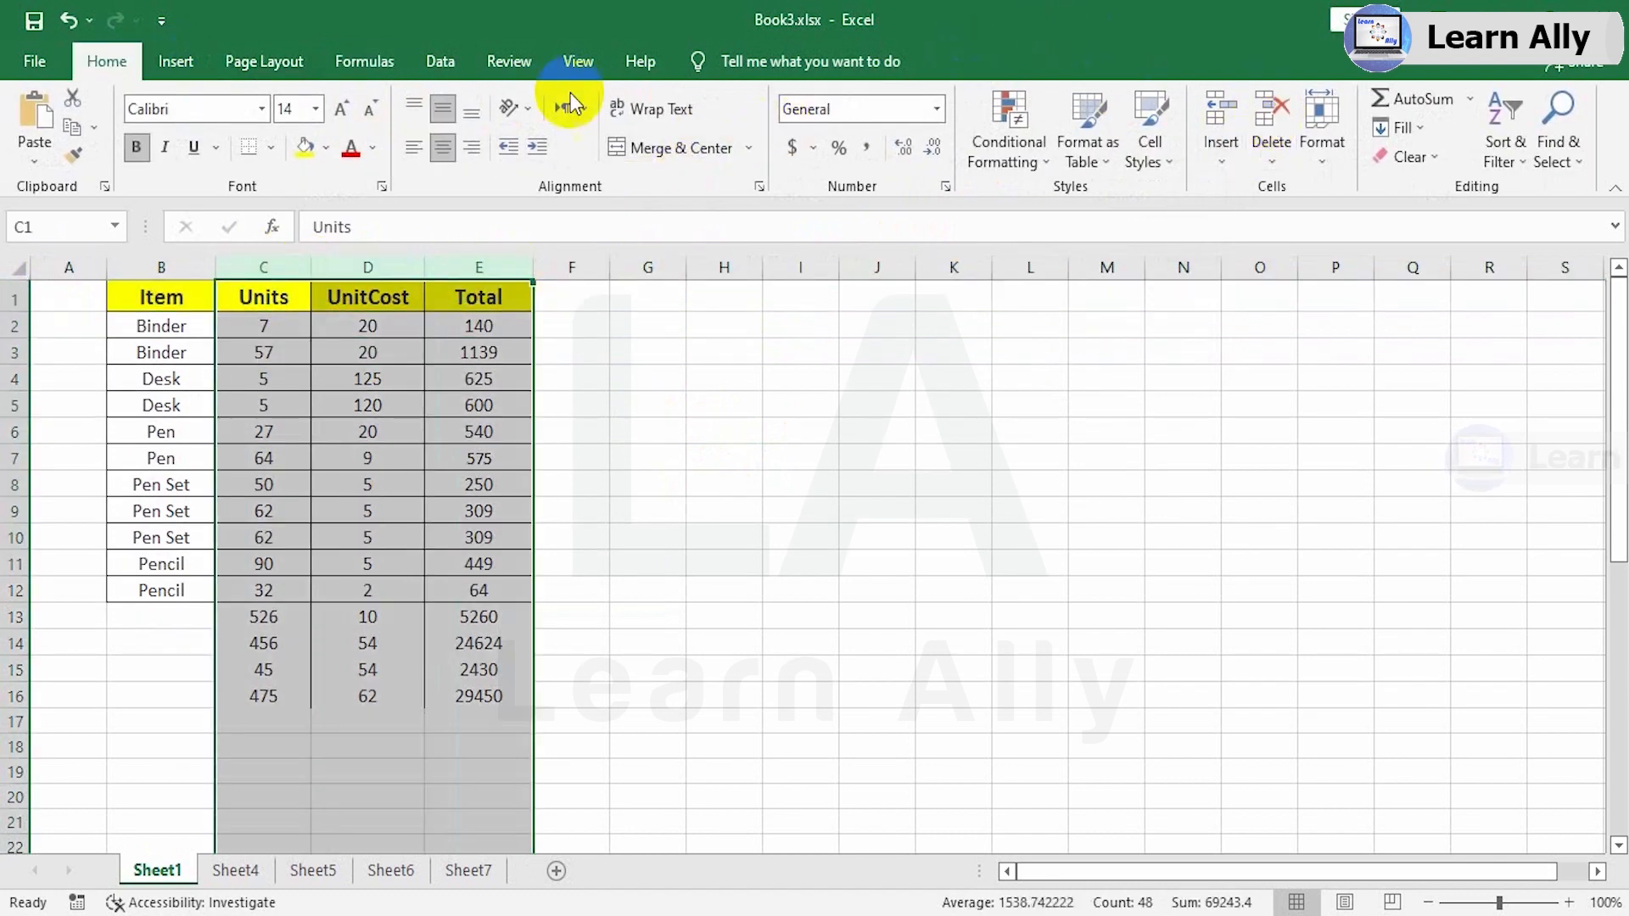
pyautogui.click(365, 61)
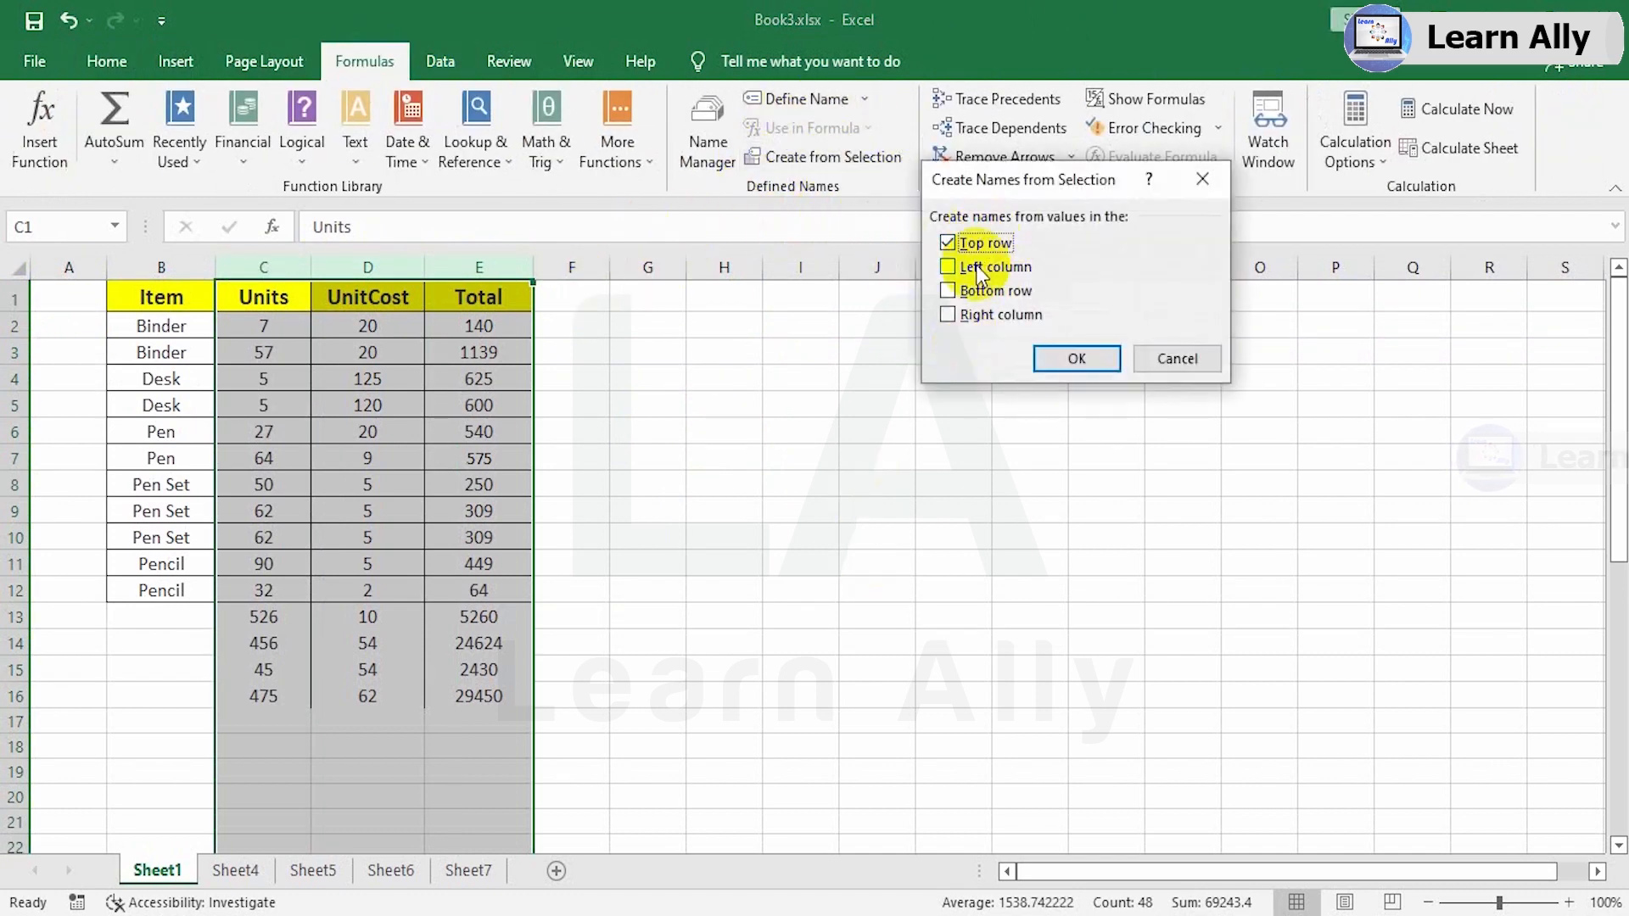
pyautogui.click(1059, 363)
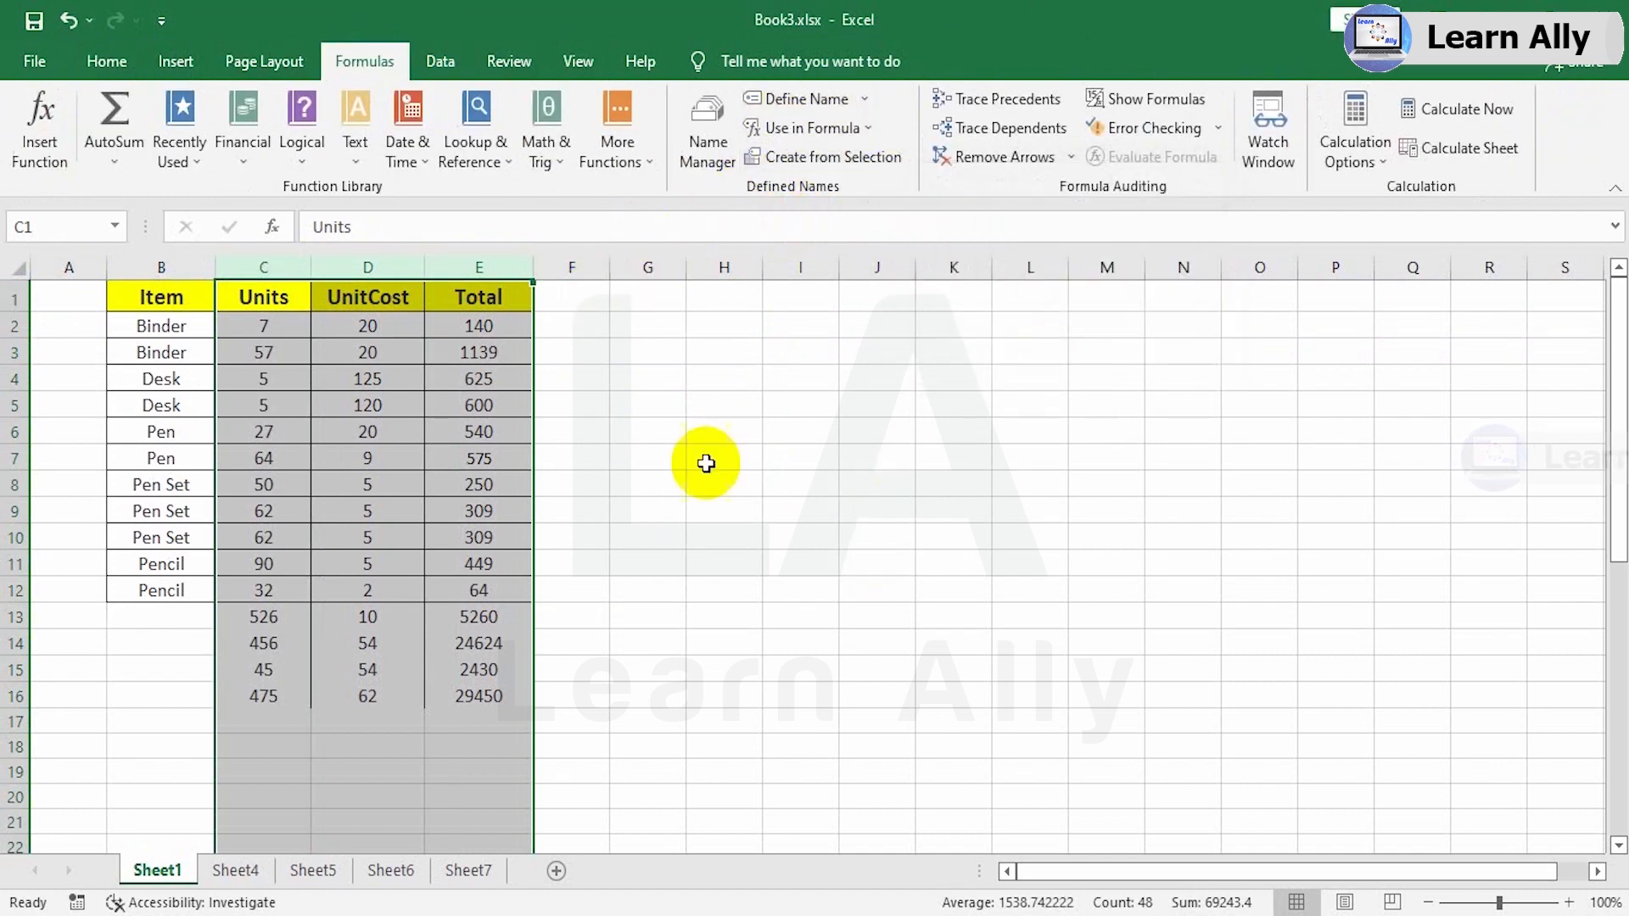
pyautogui.click(627, 413)
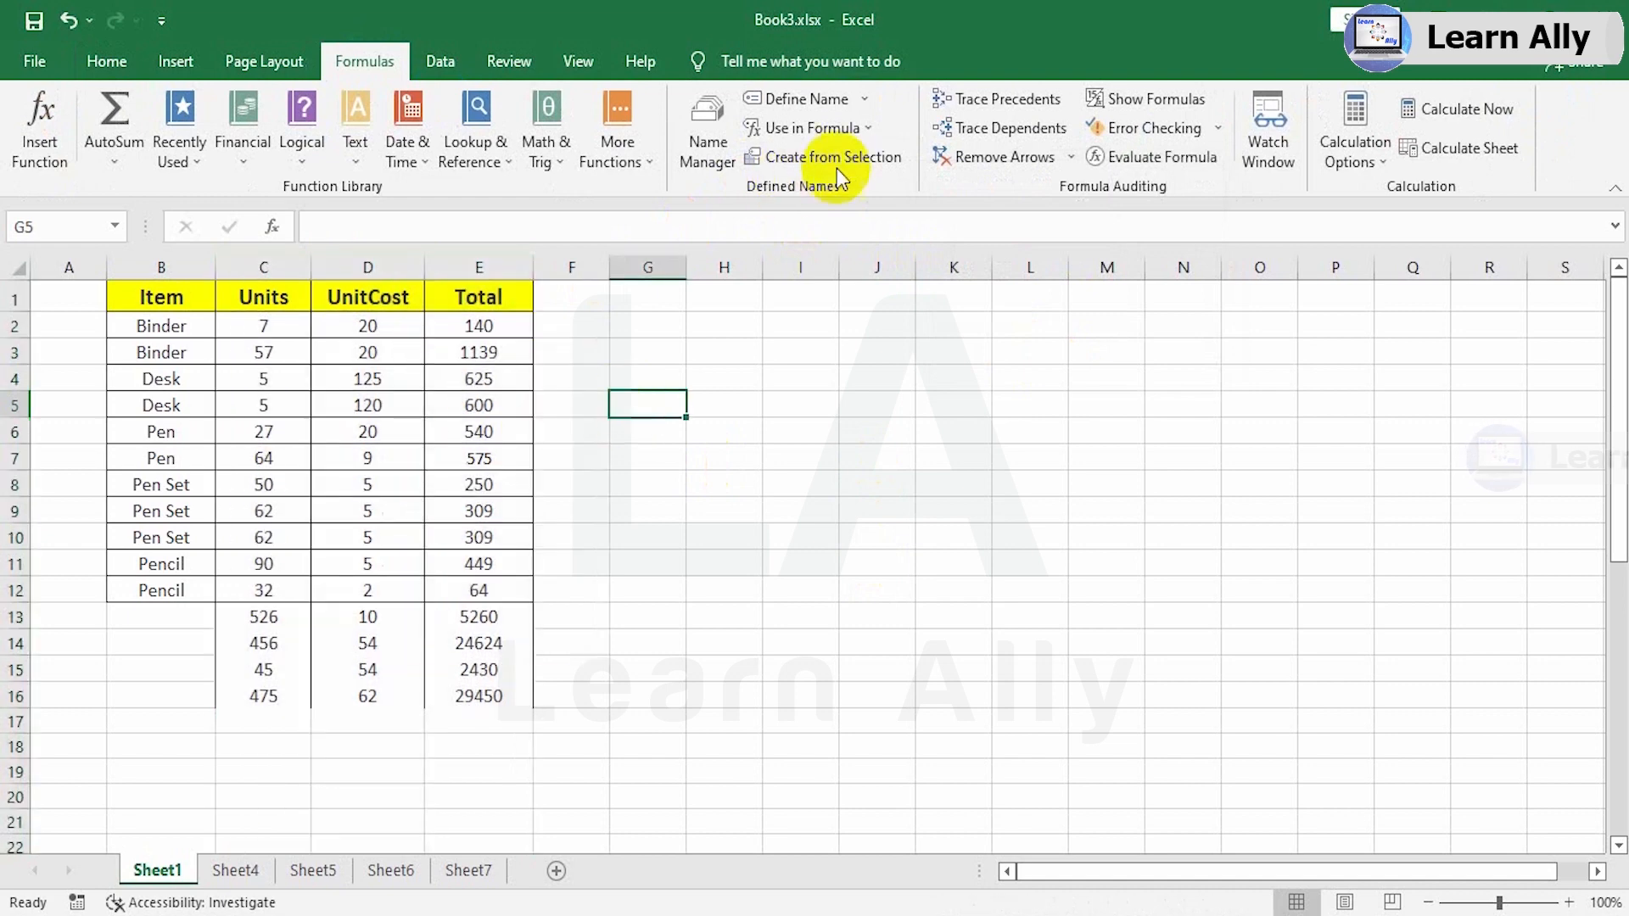
pyautogui.click(841, 129)
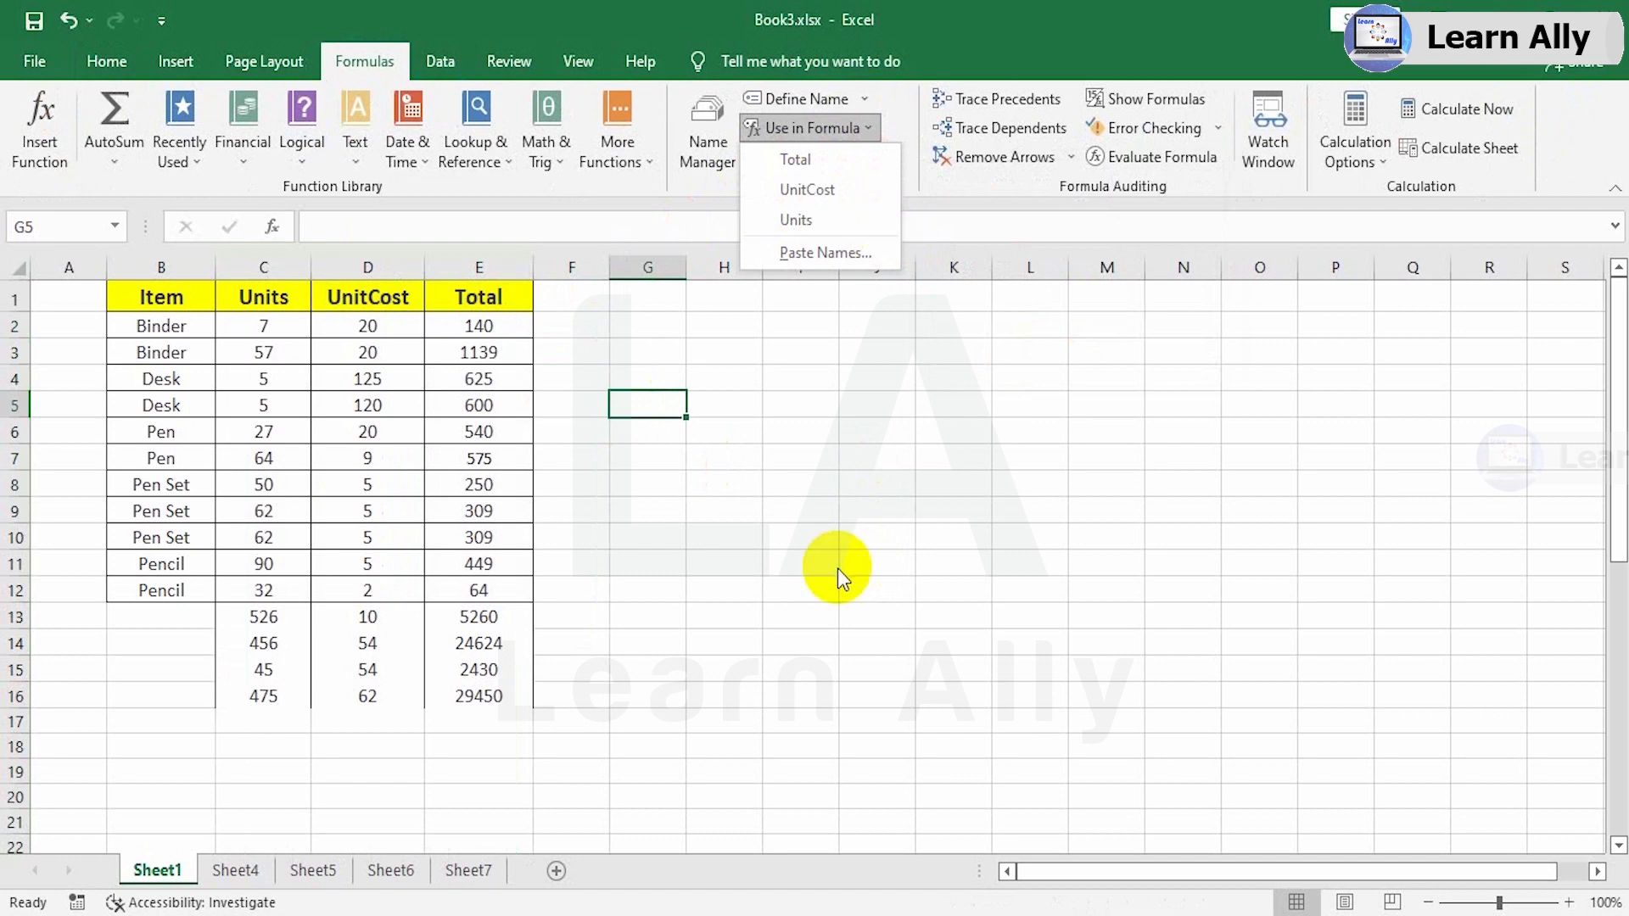
pyautogui.click(743, 359)
# Step: Enter the formula =MAX(Total) in cell H4, using the defined name for the whole Total column
pyautogui.click(732, 388)
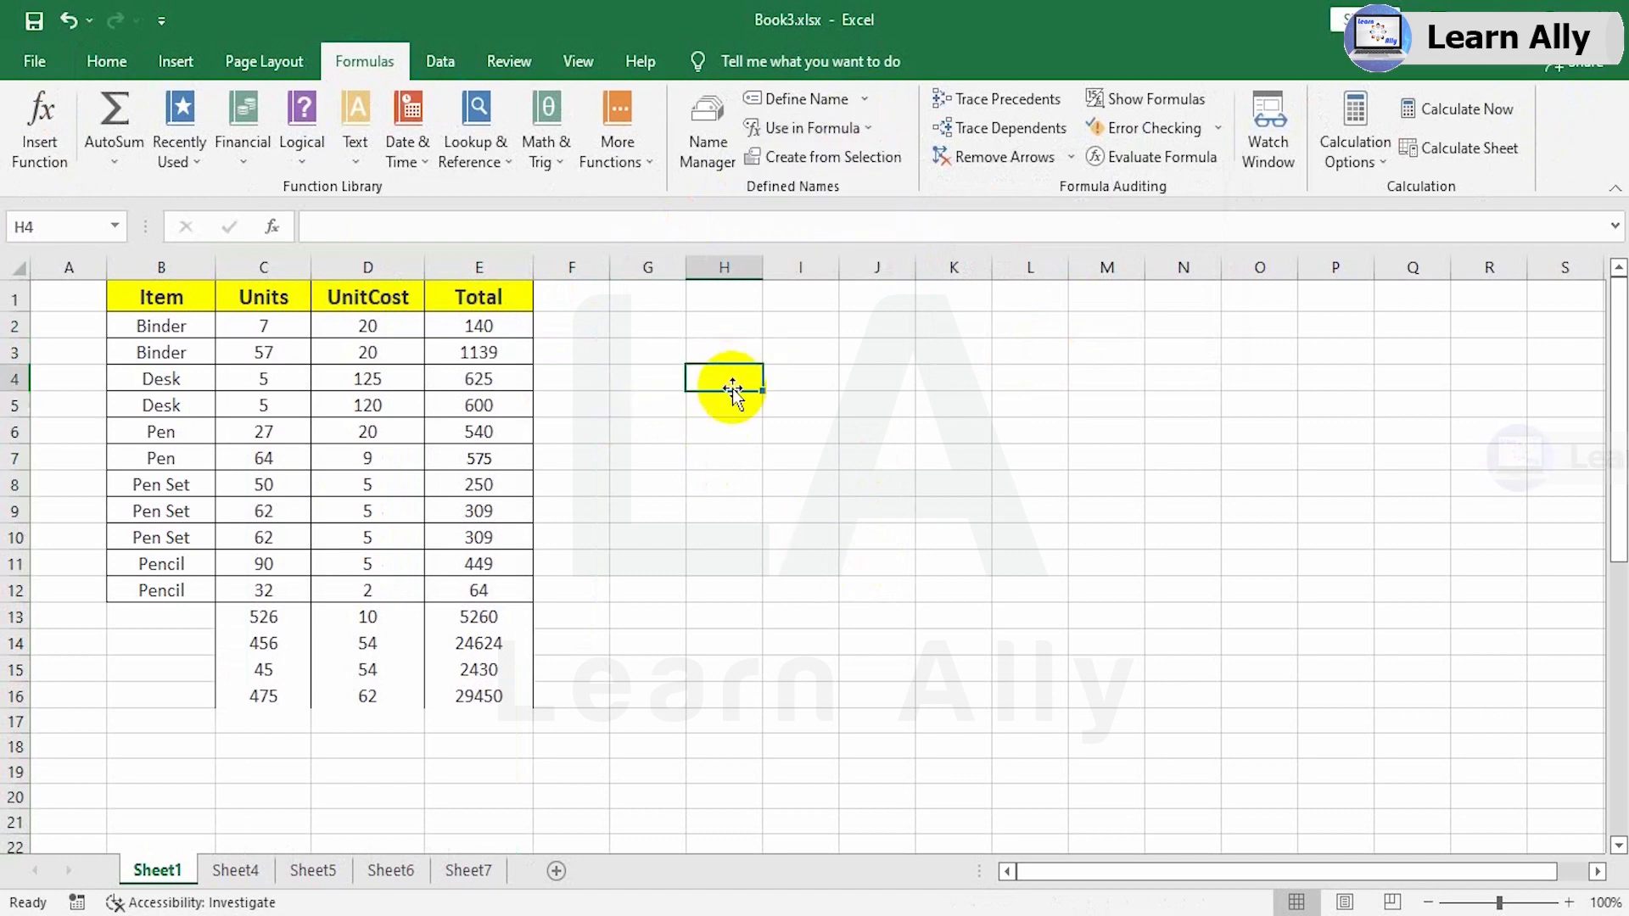
pyautogui.write('=max')
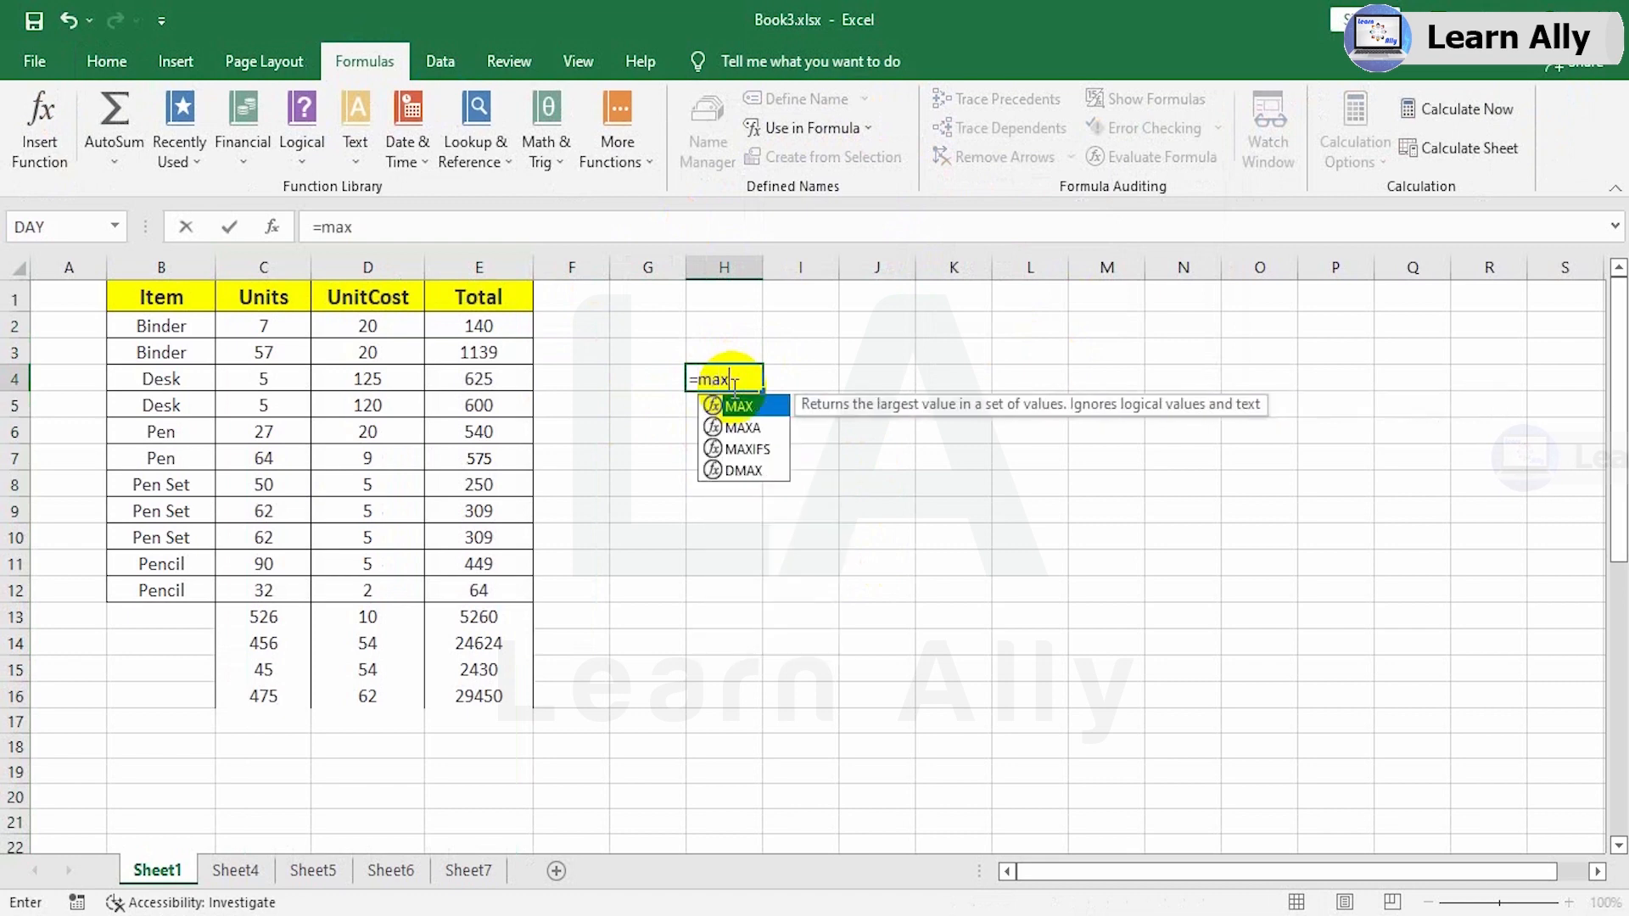
pyautogui.doubleClick(738, 407)
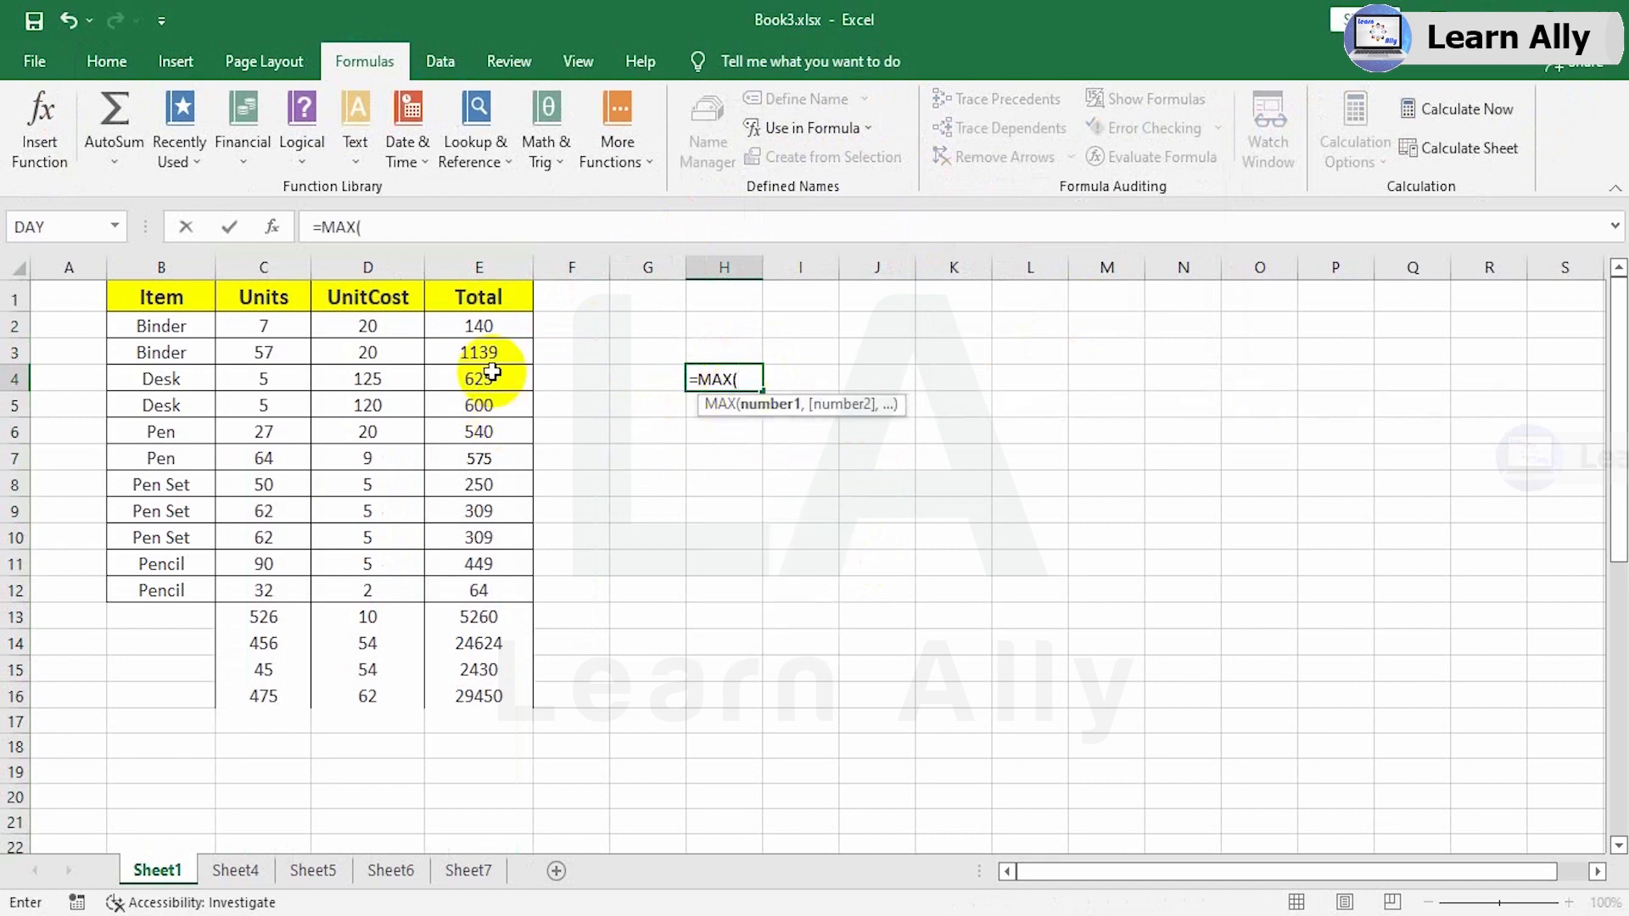
pyautogui.write('total')
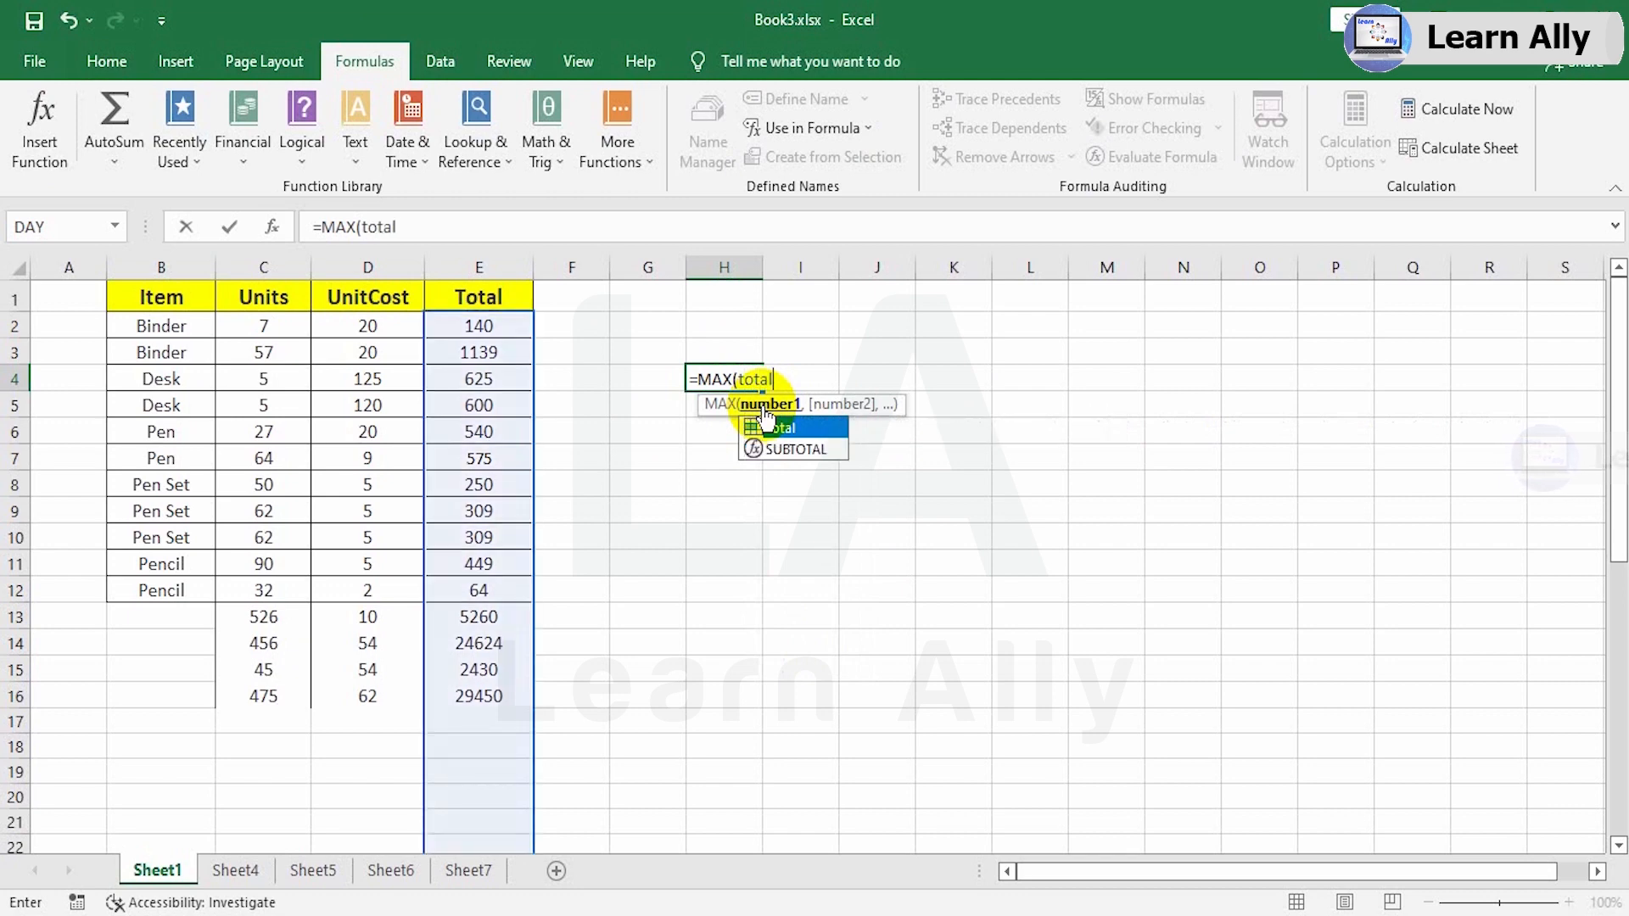
pyautogui.doubleClick(766, 426)
pyautogui.write(')')
pyautogui.press('Return')
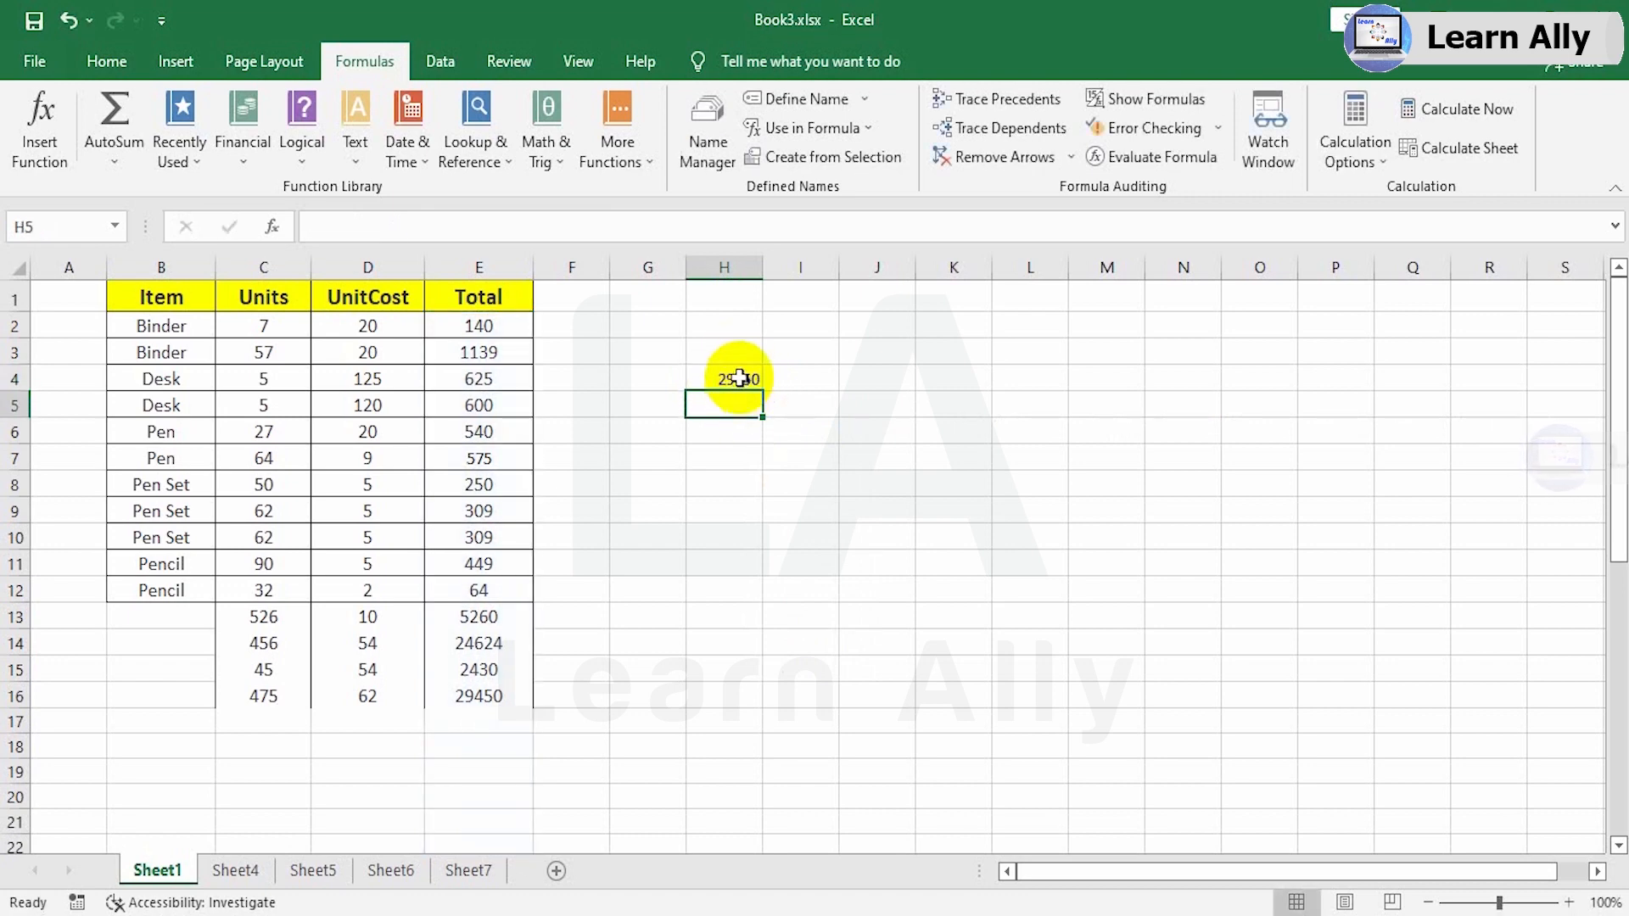
# Step: Inspect the MAX formula in cell H4 and the named range it refers to, leaving it unedited
pyautogui.click(739, 379)
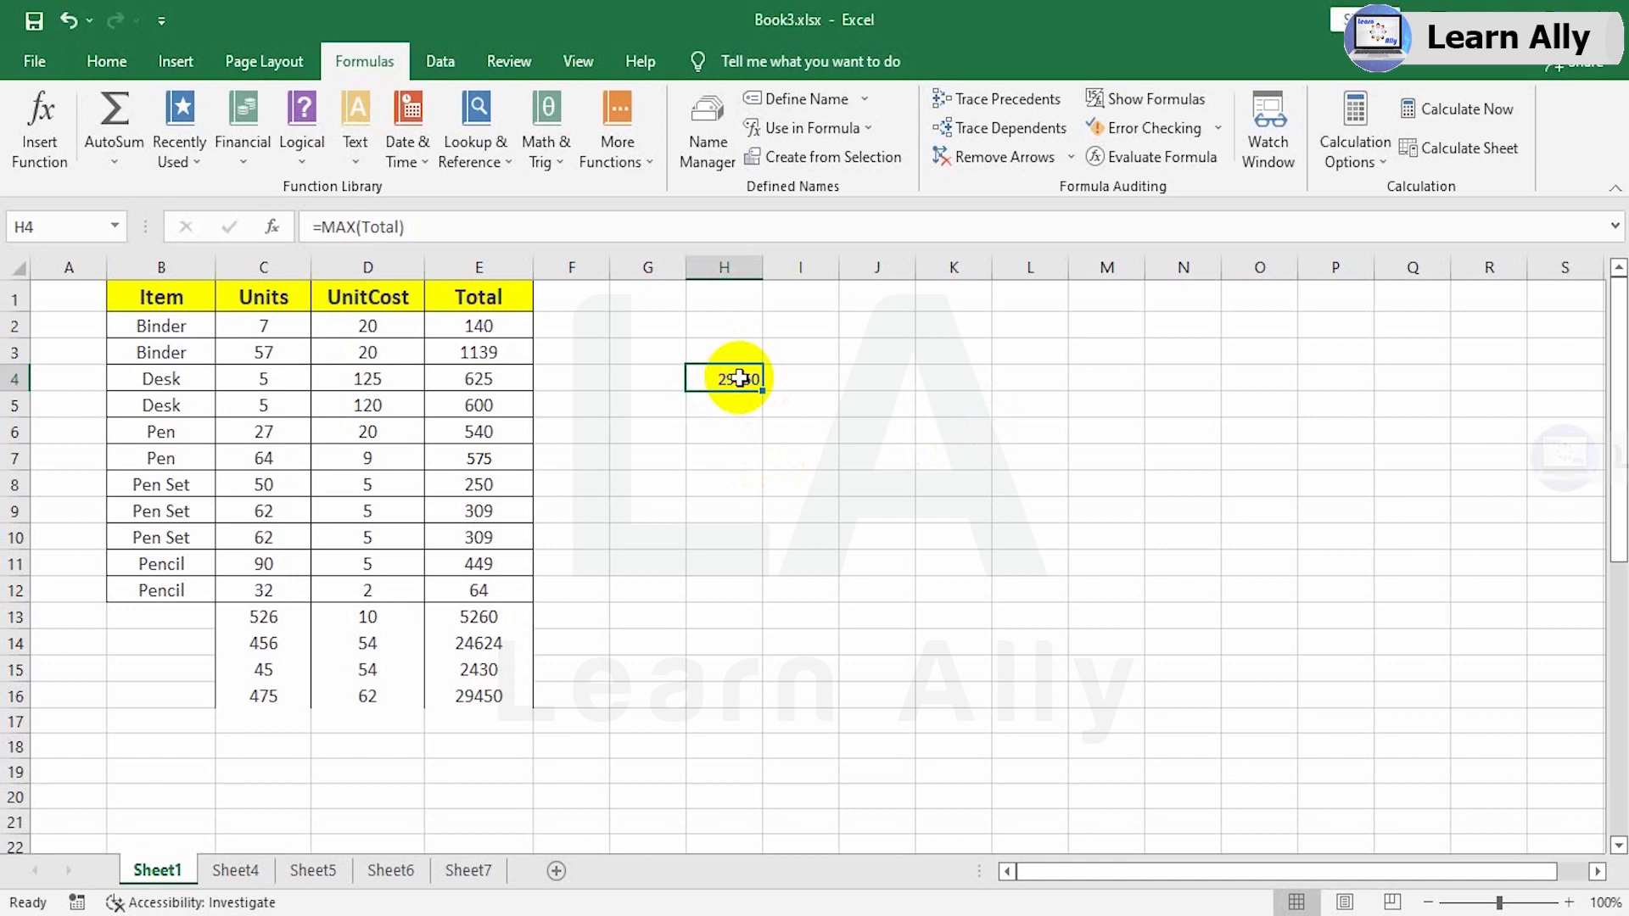
pyautogui.doubleClick(740, 379)
pyautogui.press('Escape')
# Step: Add a new row of data below the table, with 752 units in C17 and a unit cost of 400 in D17
pyautogui.scroll(-2, 375, 601)
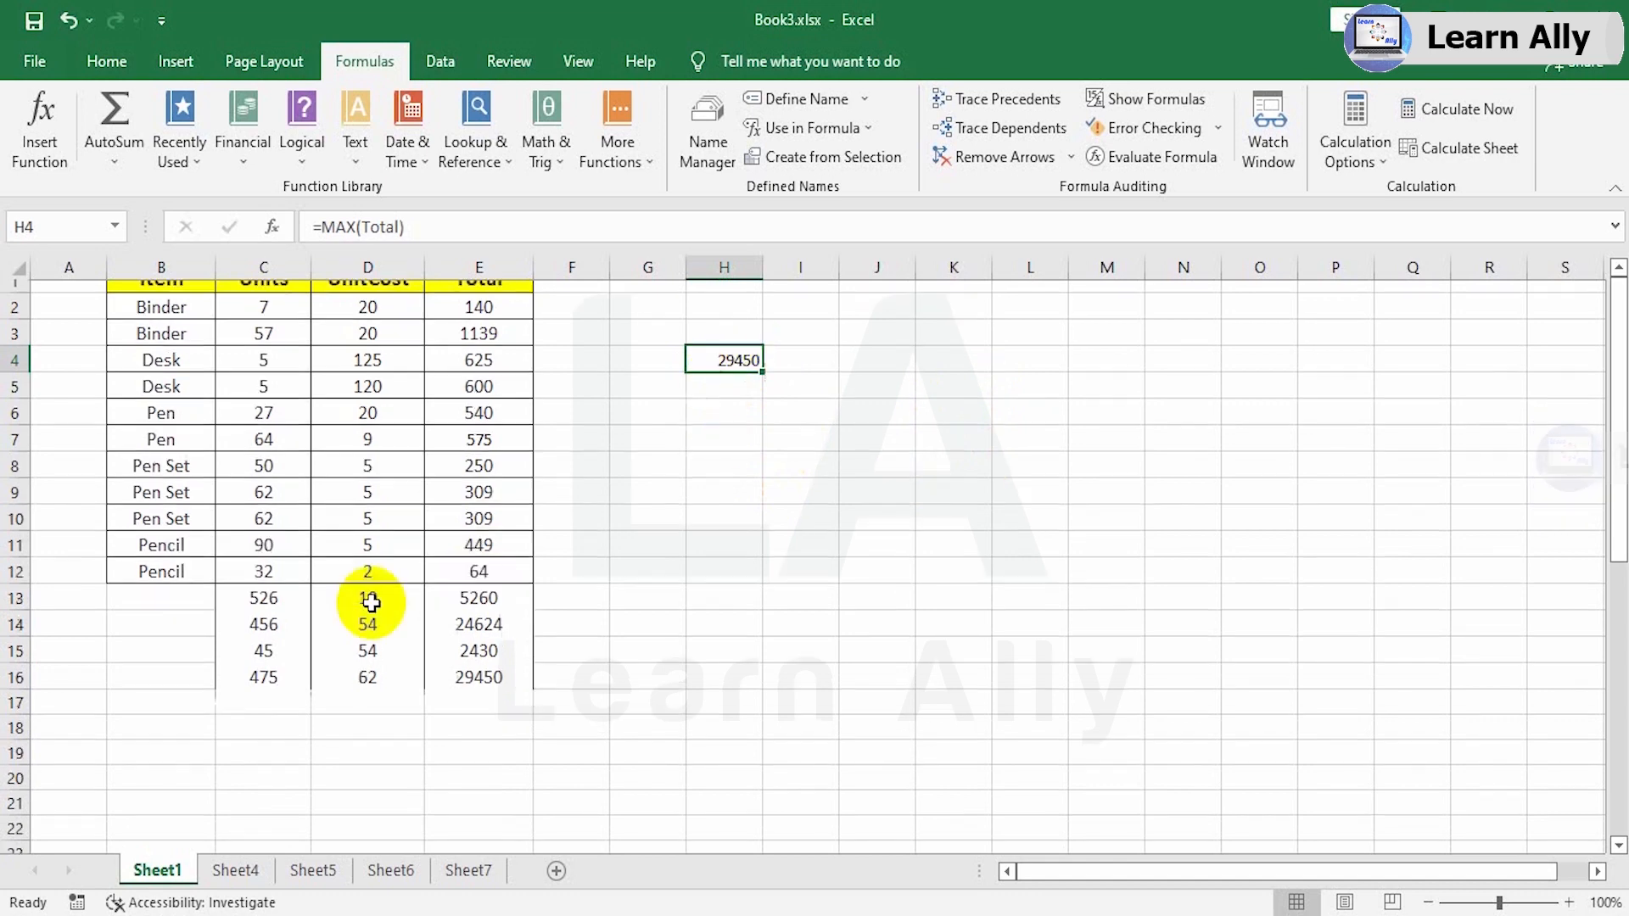
pyautogui.click(272, 609)
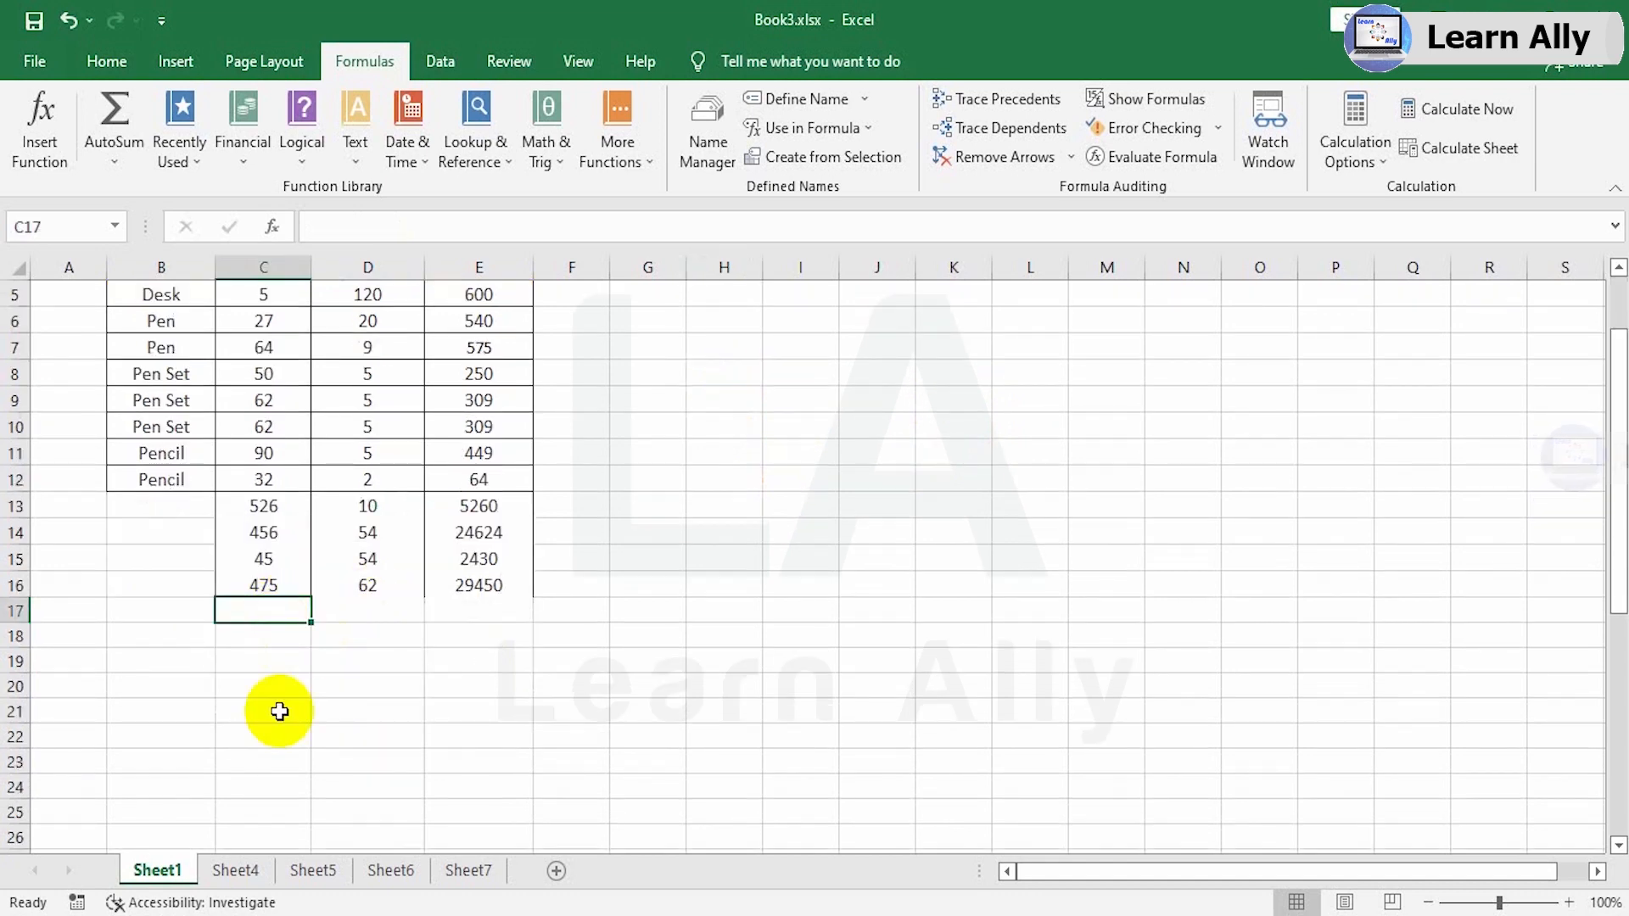
pyautogui.write('752')
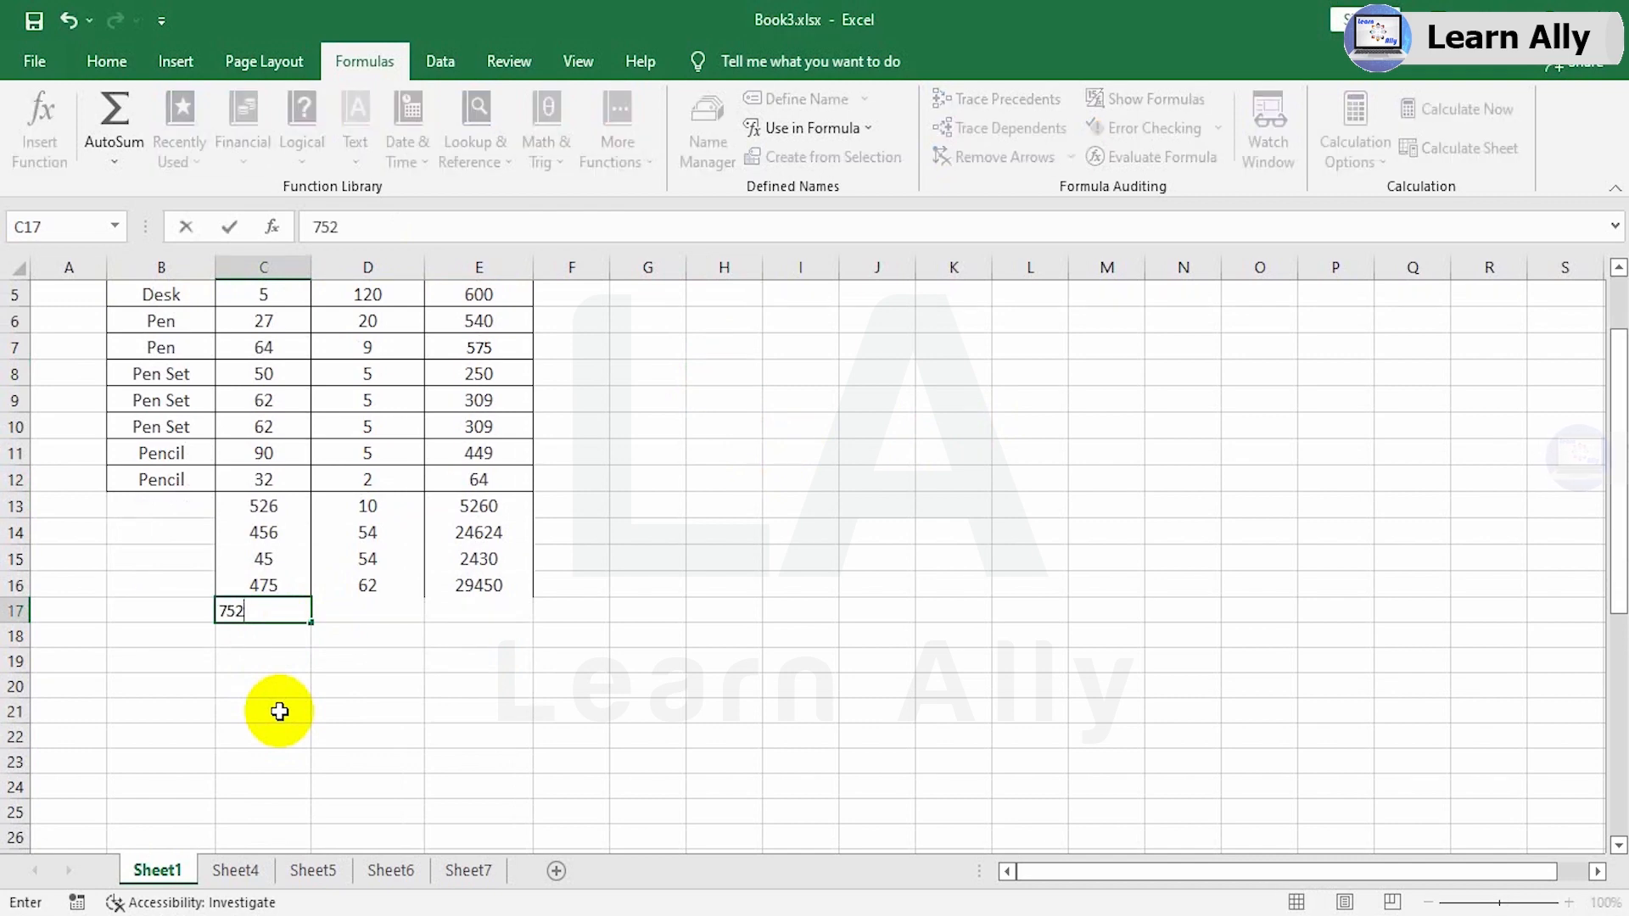
pyautogui.click(383, 611)
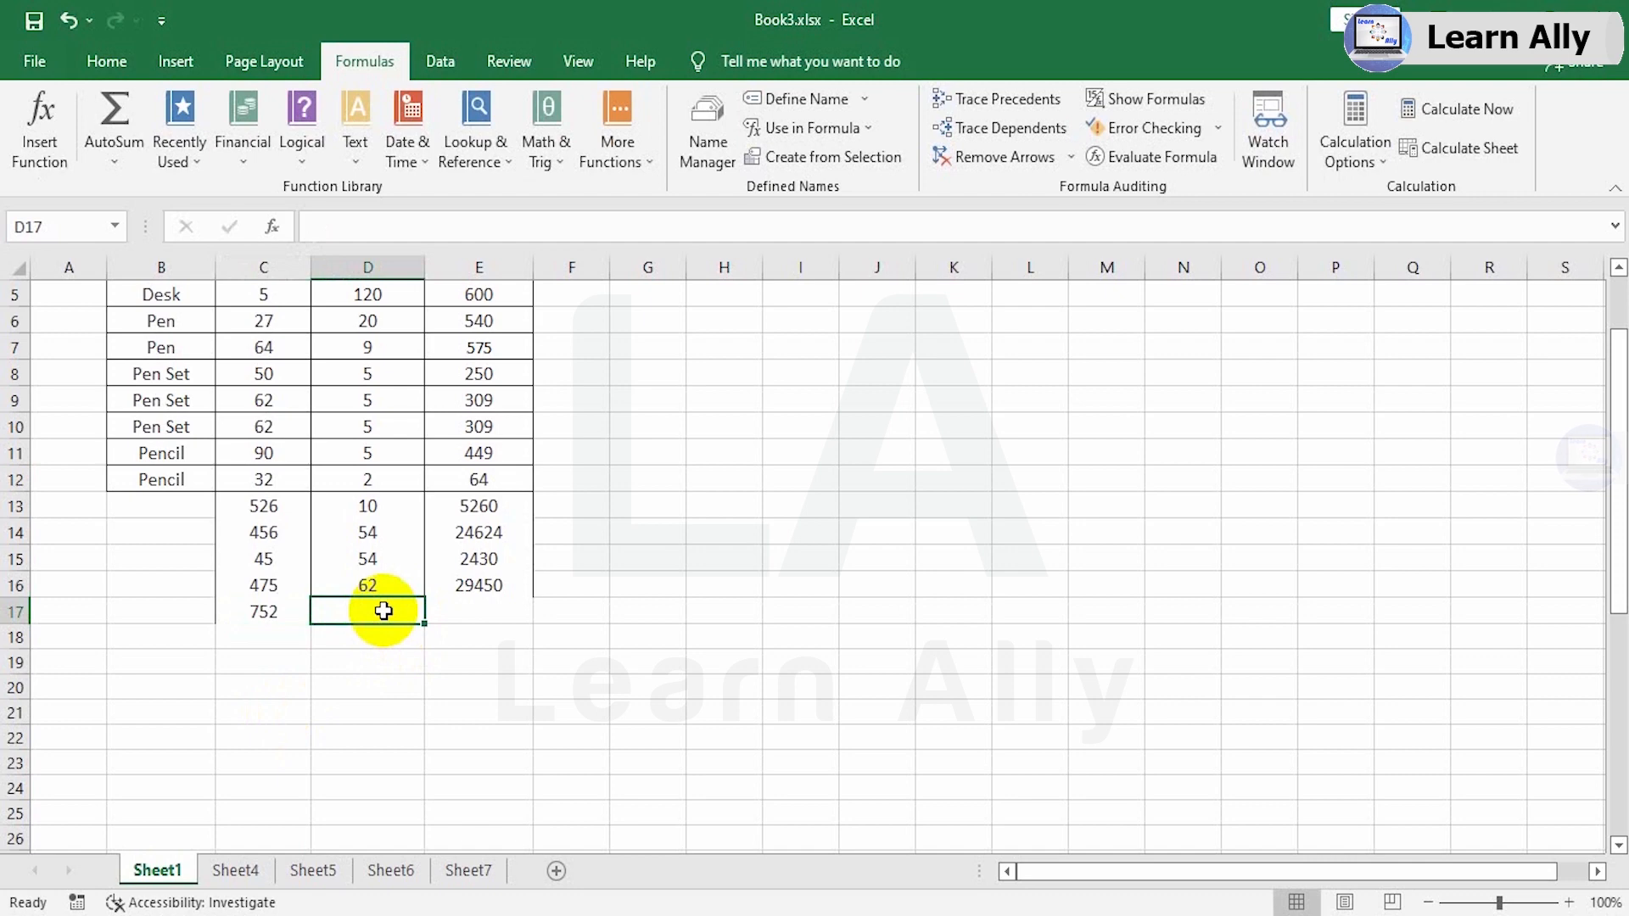
pyautogui.write('400')
pyautogui.press('Return')
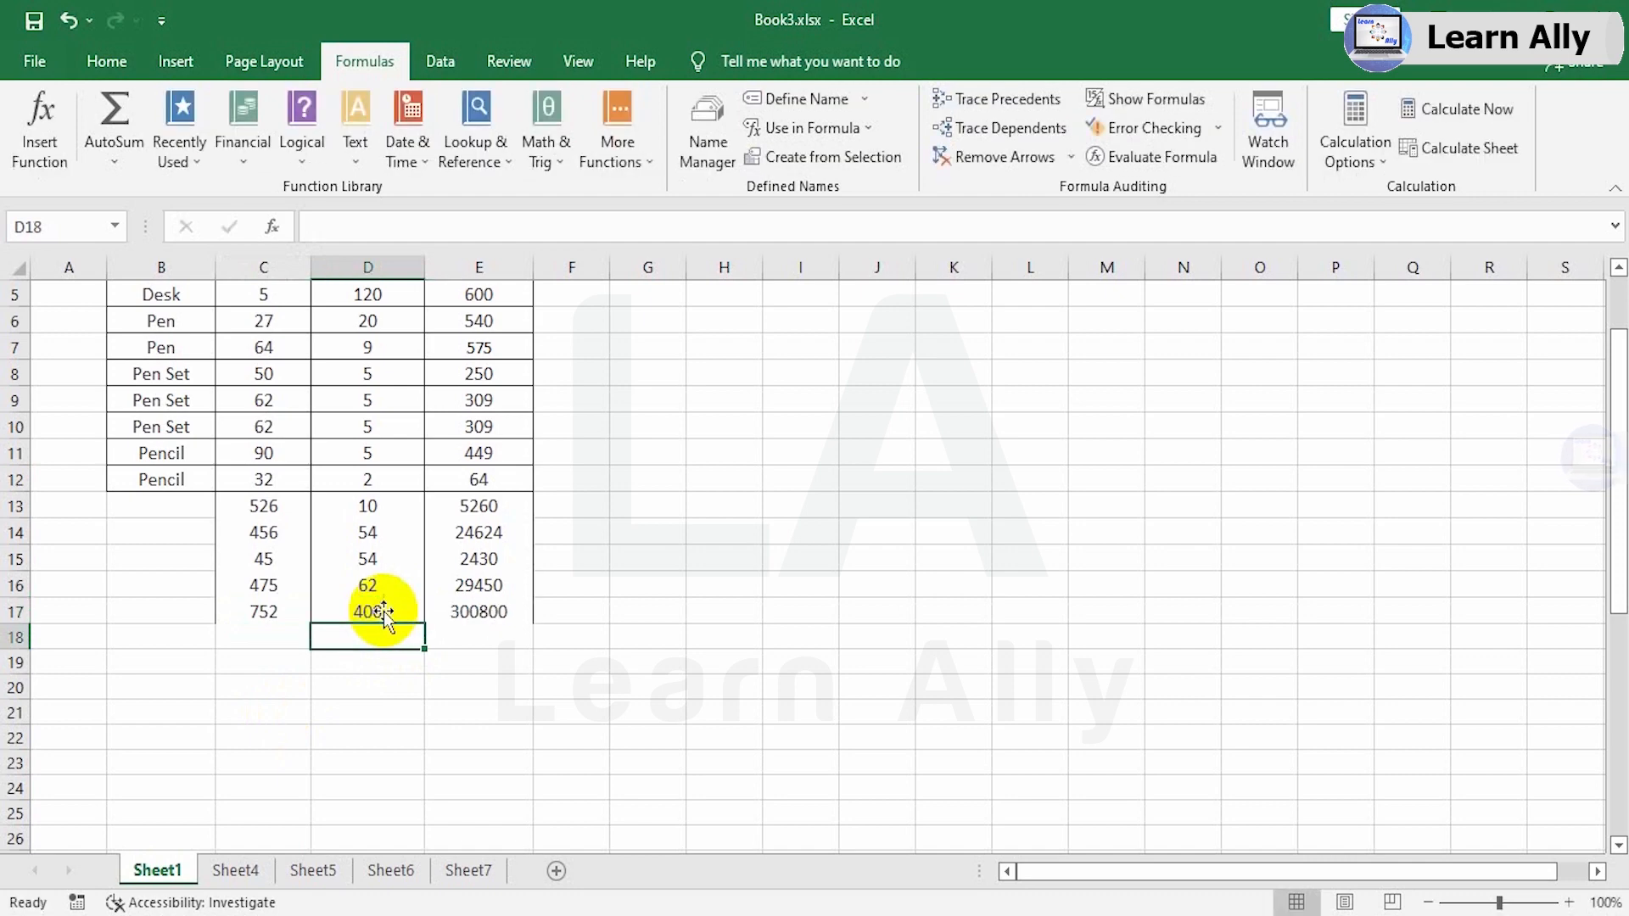
# Step: Check the new row's total in E17 and the maximum formula in H4 against the added data
pyautogui.click(480, 612)
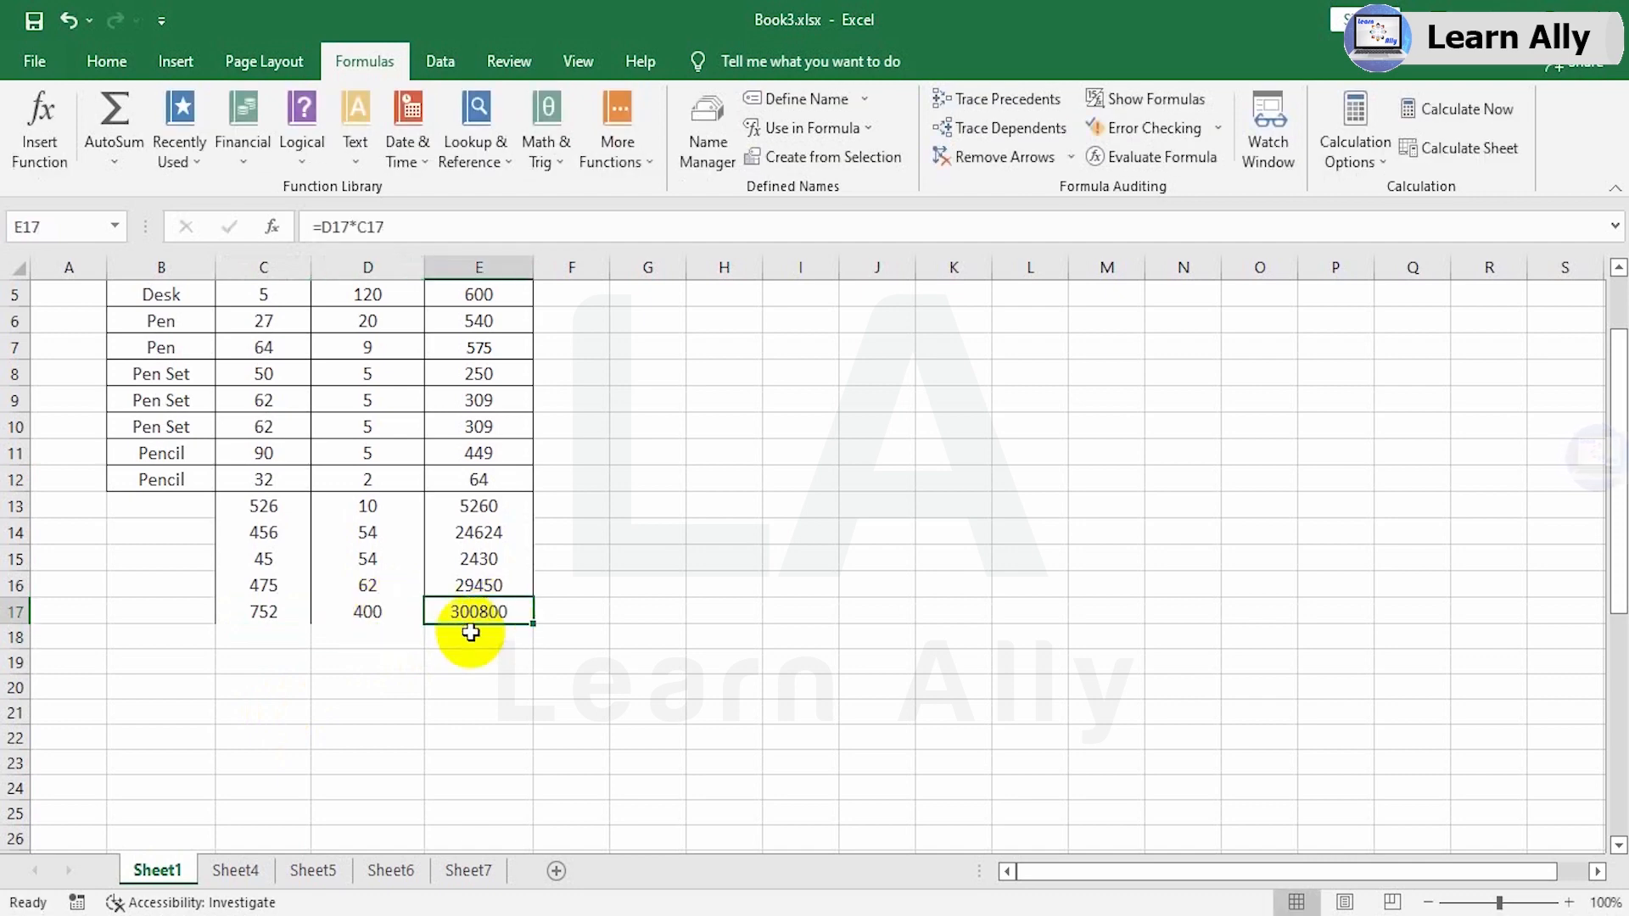
pyautogui.scroll(2, 679, 647)
pyautogui.click(725, 382)
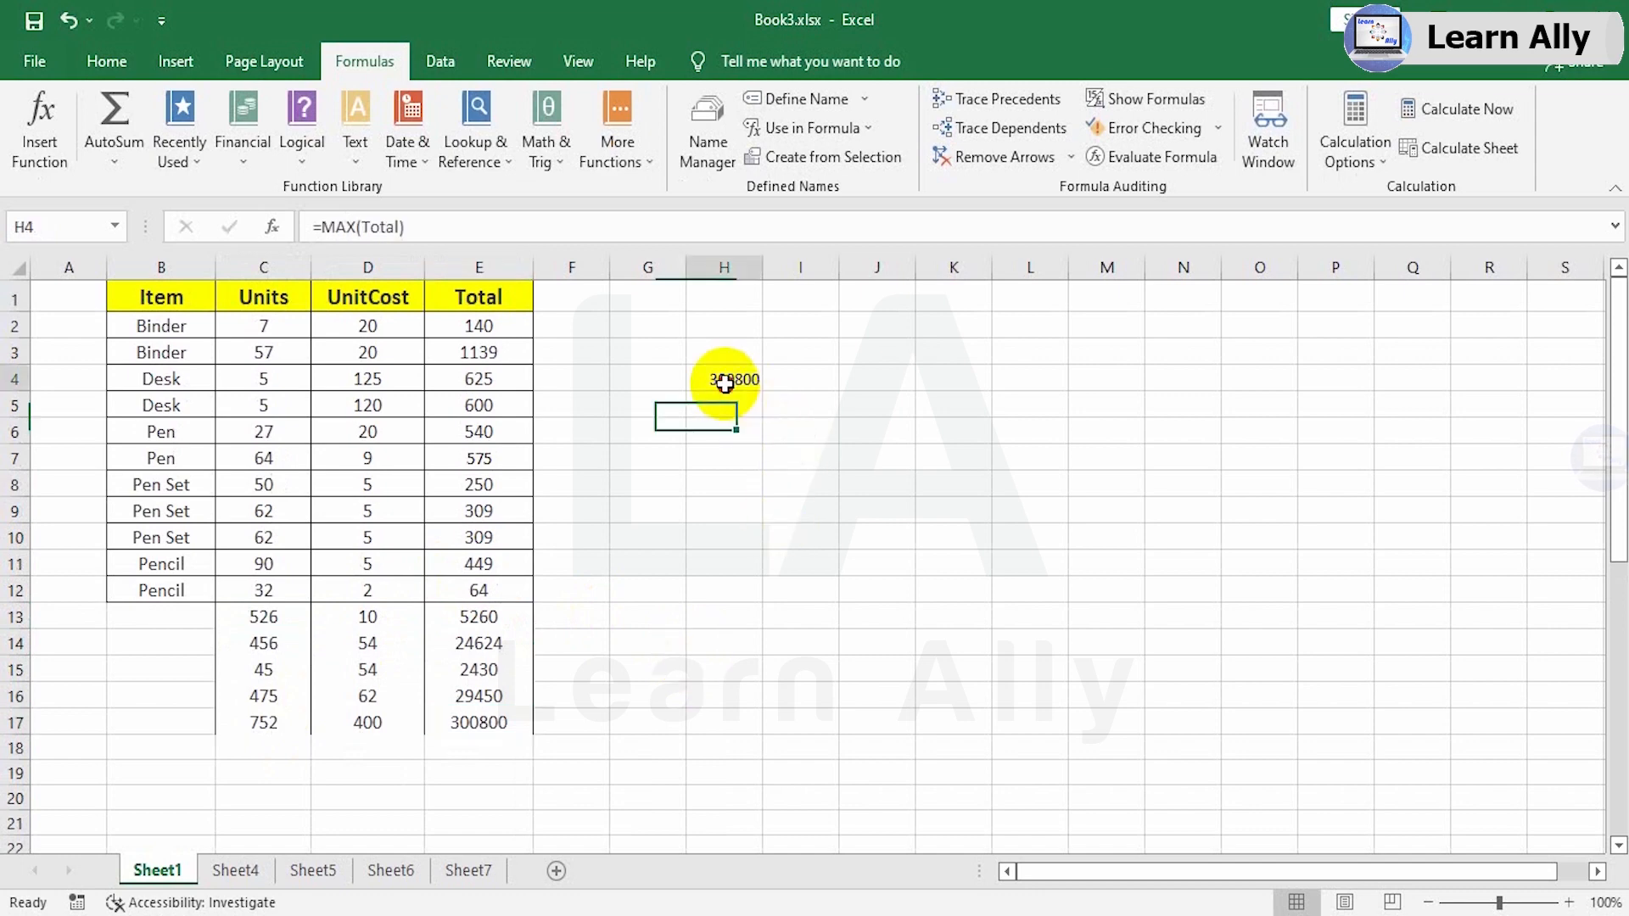